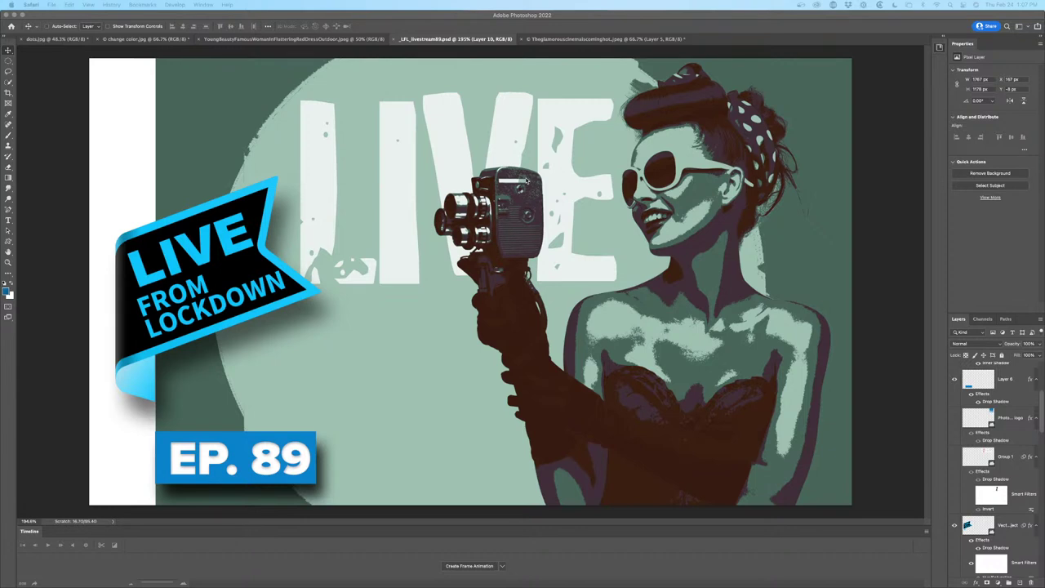
Bring up the pin-up camera photo and disable Layer 1's mask, returning to Background plus hidden Threshold 1
{"action": "left_click", "coordinate": [560, 39]}
{"action": "left_click", "coordinate": [559, 39]}
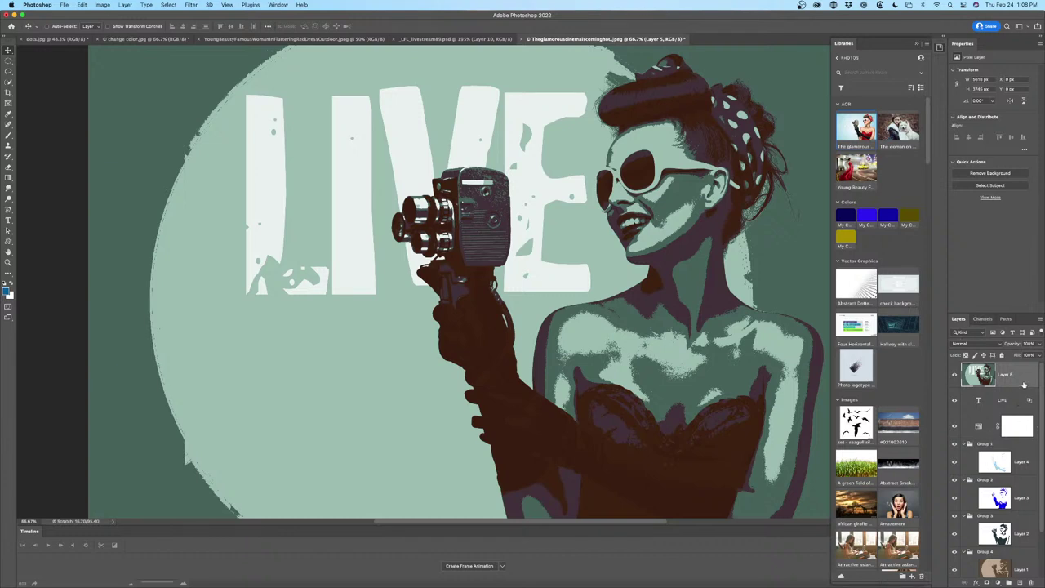
{"action": "scroll", "coordinate": [999, 493], "scroll_direction": "down", "scroll_amount": 3}
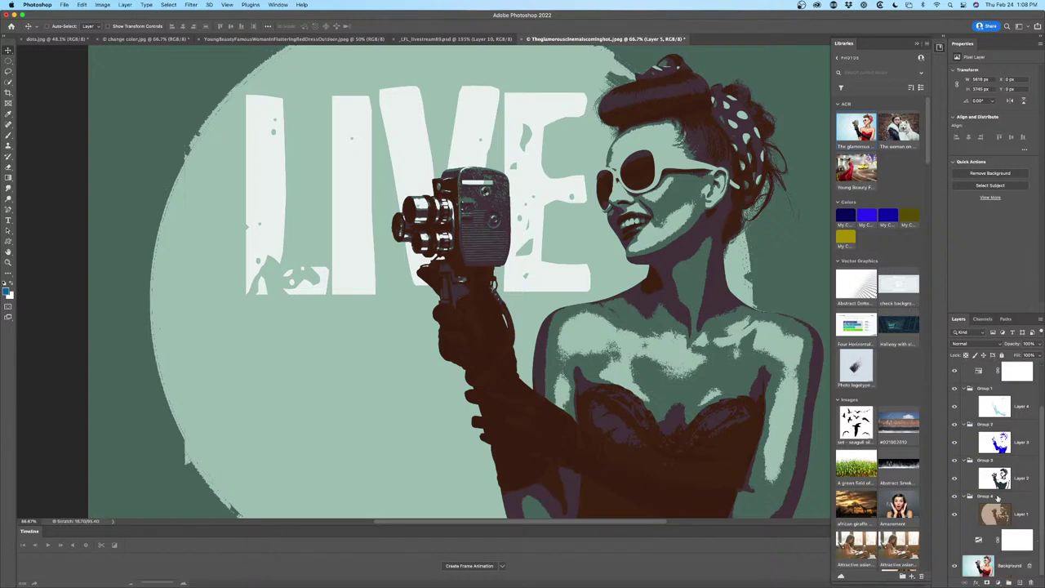
{"action": "left_click", "coordinate": [1021, 536], "text": "shift"}
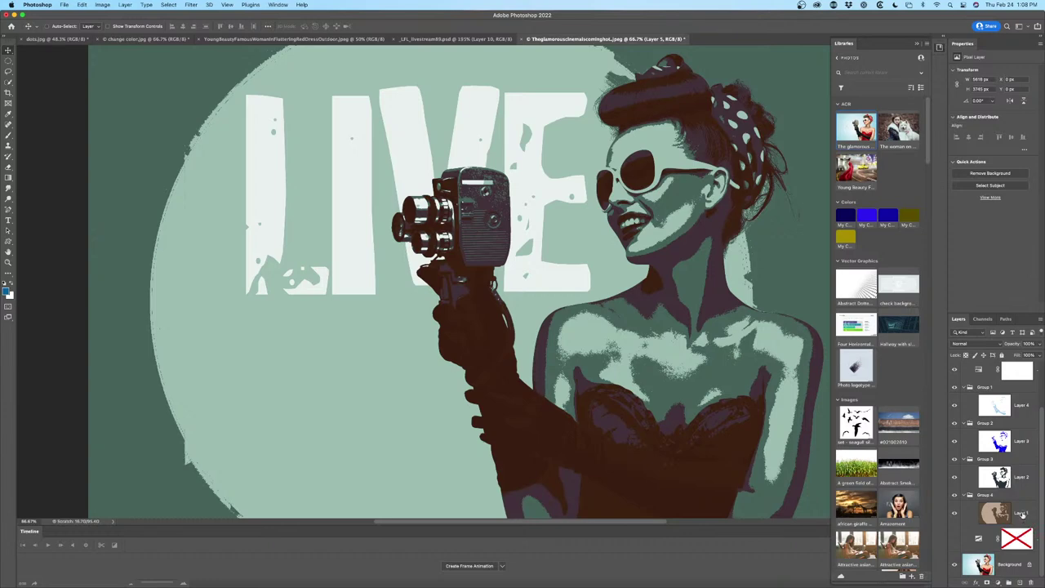
{"action": "left_click", "coordinate": [1021, 513]}
{"action": "scroll", "coordinate": [996, 443], "scroll_direction": "up", "scroll_amount": 3}
{"action": "left_click", "coordinate": [1013, 376]}
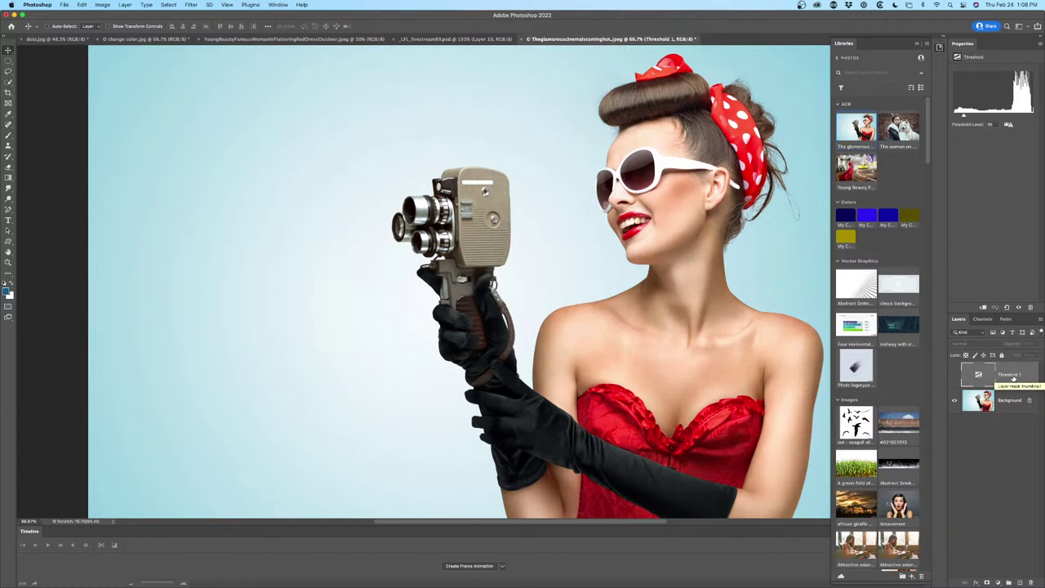
Delete the Threshold 1 adjustment layer and zoom the canvas out to about 70%
{"action": "key", "text": "Delete"}
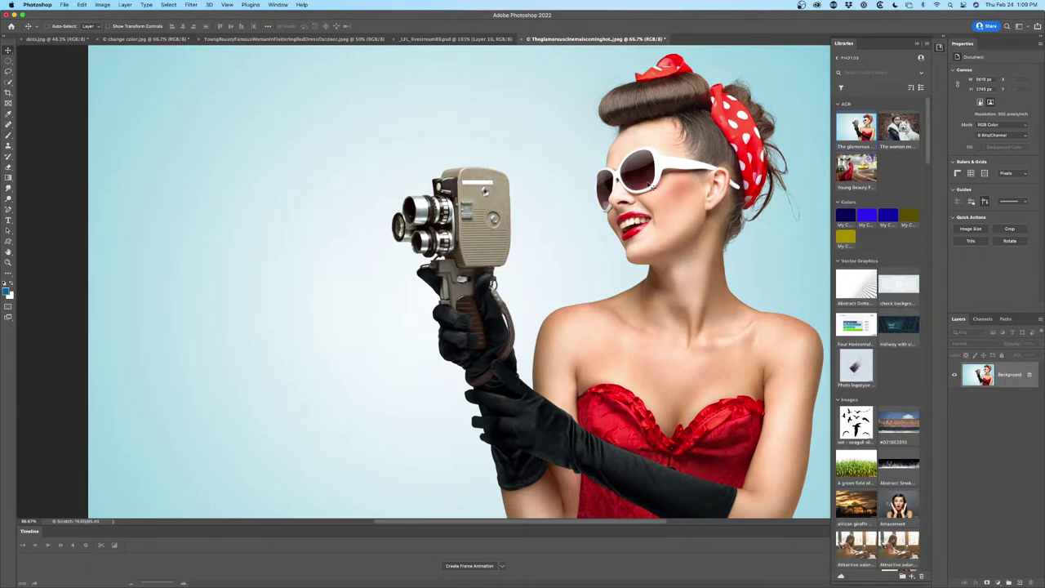
{"action": "scroll", "coordinate": [645, 186], "scroll_direction": "down", "scroll_amount": 3}
{"action": "scroll", "coordinate": [636, 188], "scroll_direction": "up", "scroll_amount": 4}
{"action": "scroll", "coordinate": [636, 188], "scroll_direction": "down", "scroll_amount": 1}
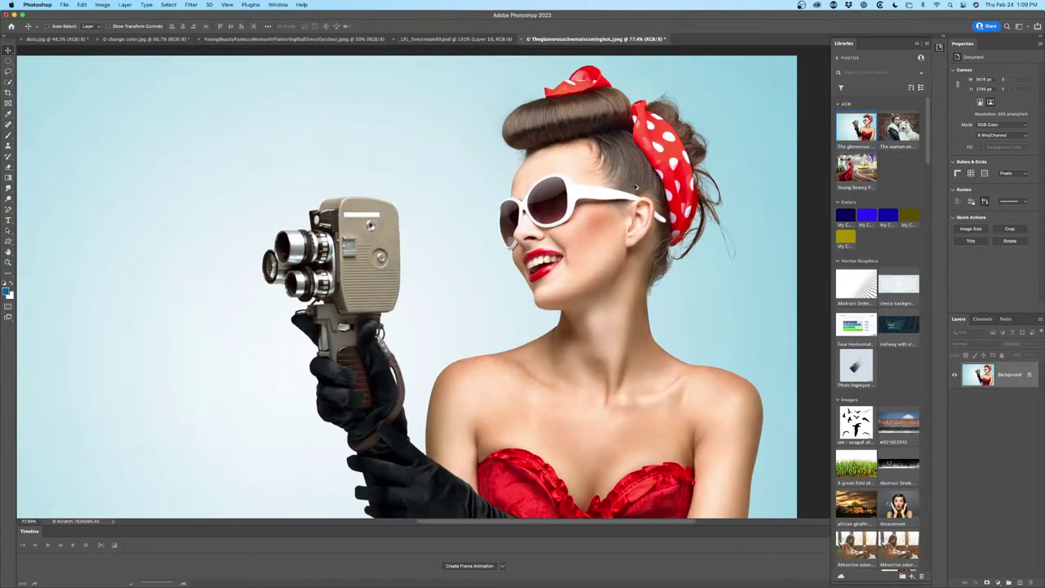
{"action": "scroll", "coordinate": [636, 188], "scroll_direction": "down", "scroll_amount": 1}
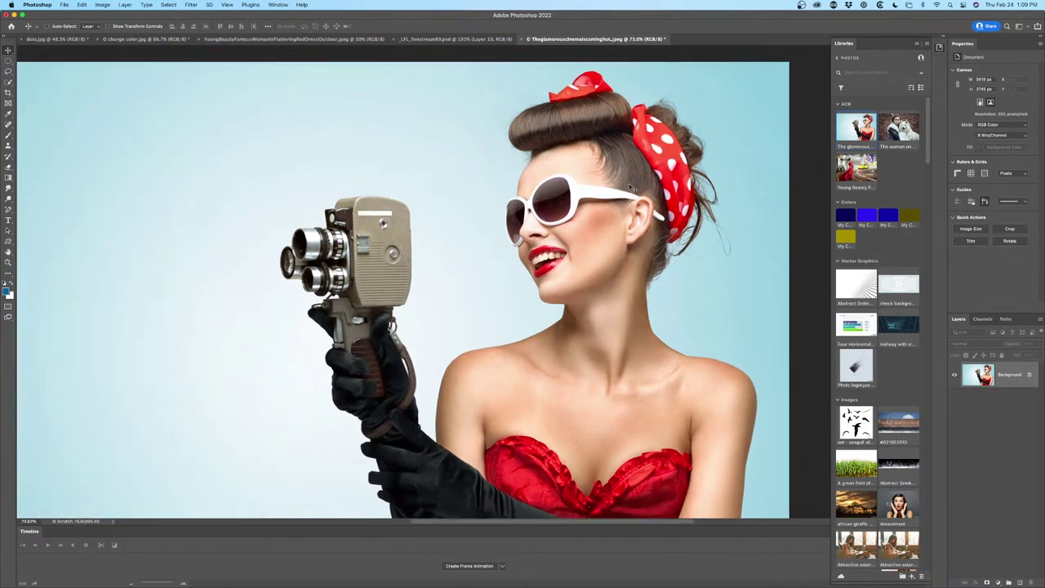
{"action": "scroll", "coordinate": [582, 202], "scroll_direction": "down", "scroll_amount": 1}
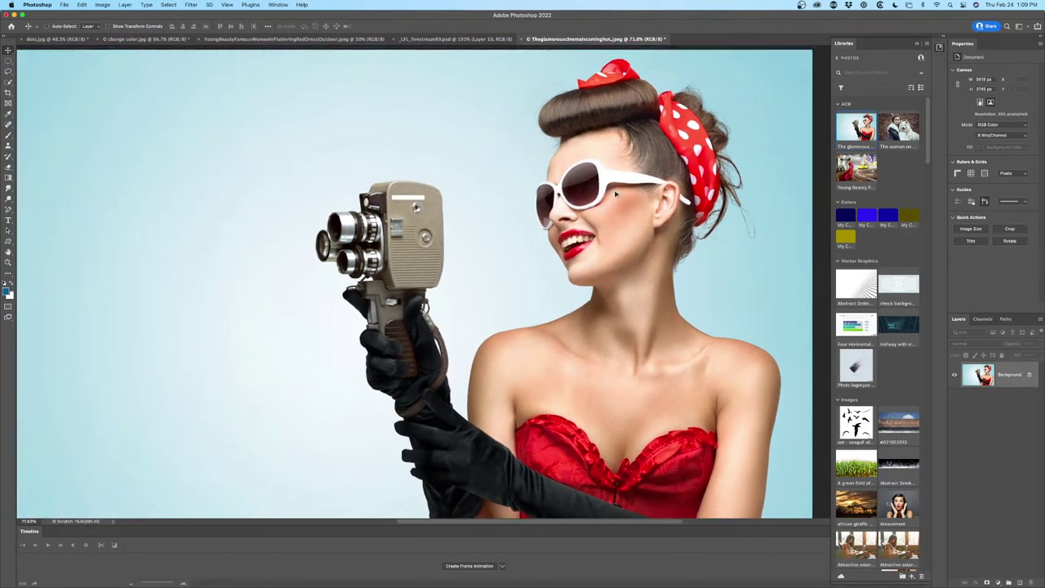
{"action": "scroll", "coordinate": [578, 221], "scroll_direction": "left", "scroll_amount": 2}
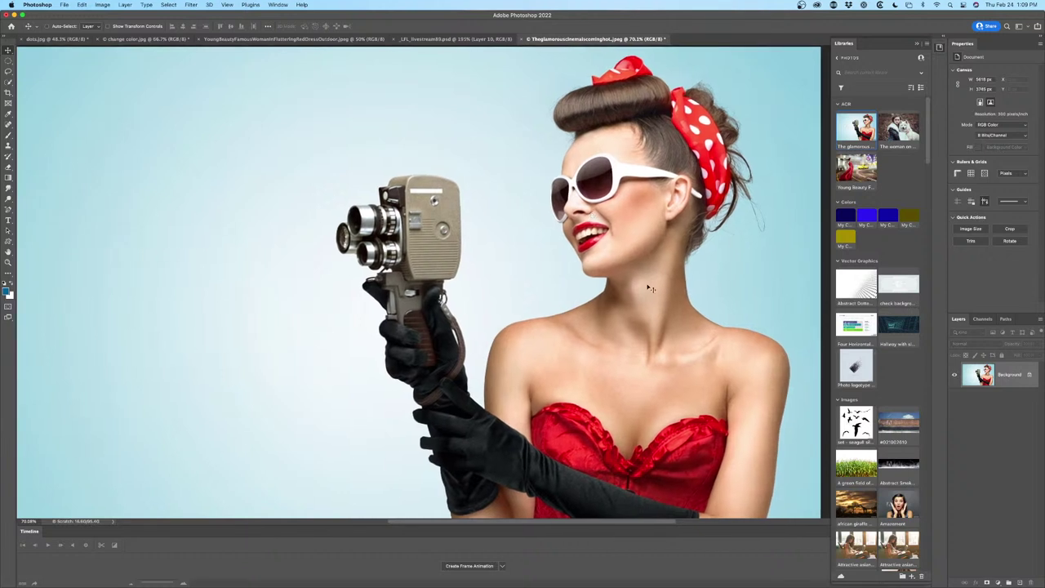
Close the Libraries panel and the Timeline tab group, then cancel the Share cloud-document popup
{"action": "left_click", "coordinate": [916, 44]}
{"action": "left_click", "coordinate": [926, 532]}
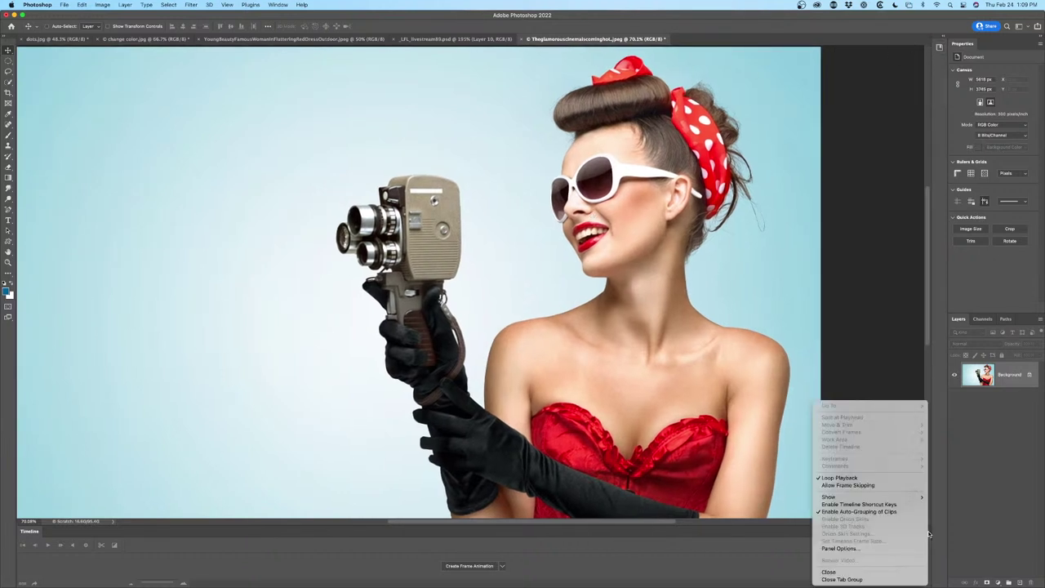
{"action": "left_click", "coordinate": [859, 579]}
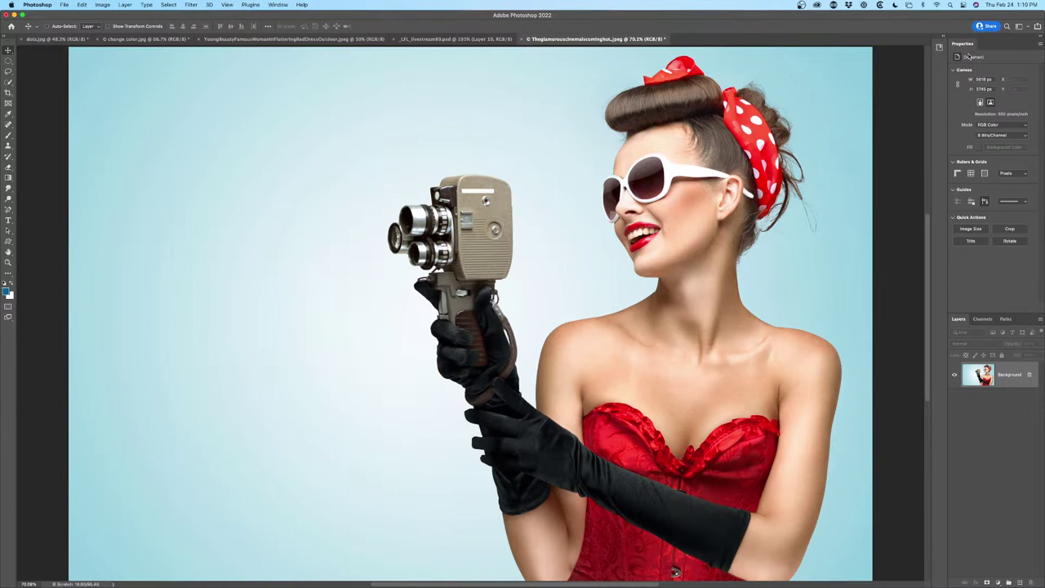
{"action": "left_click", "coordinate": [995, 26]}
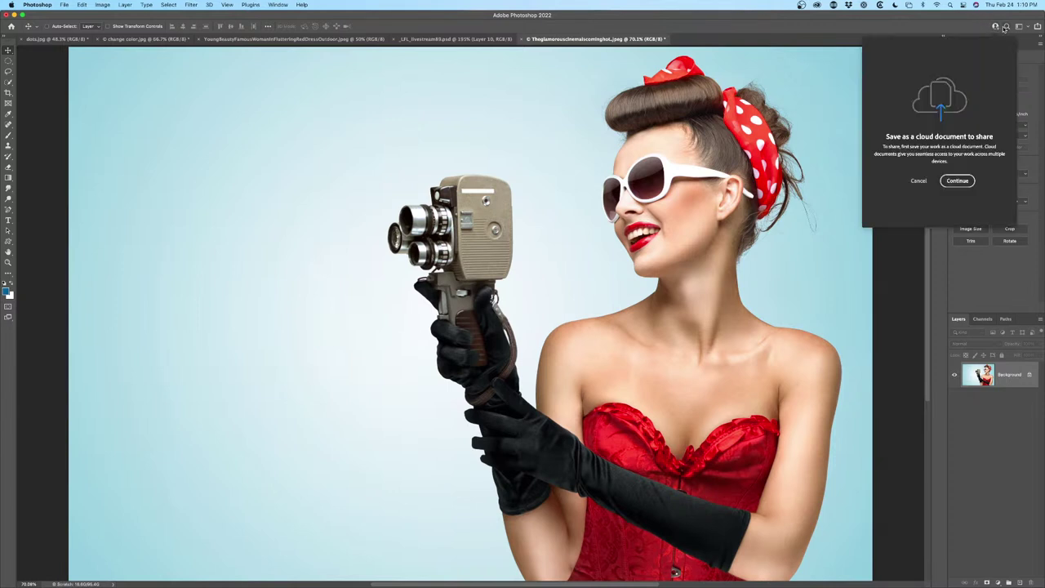
{"action": "left_click", "coordinate": [973, 22]}
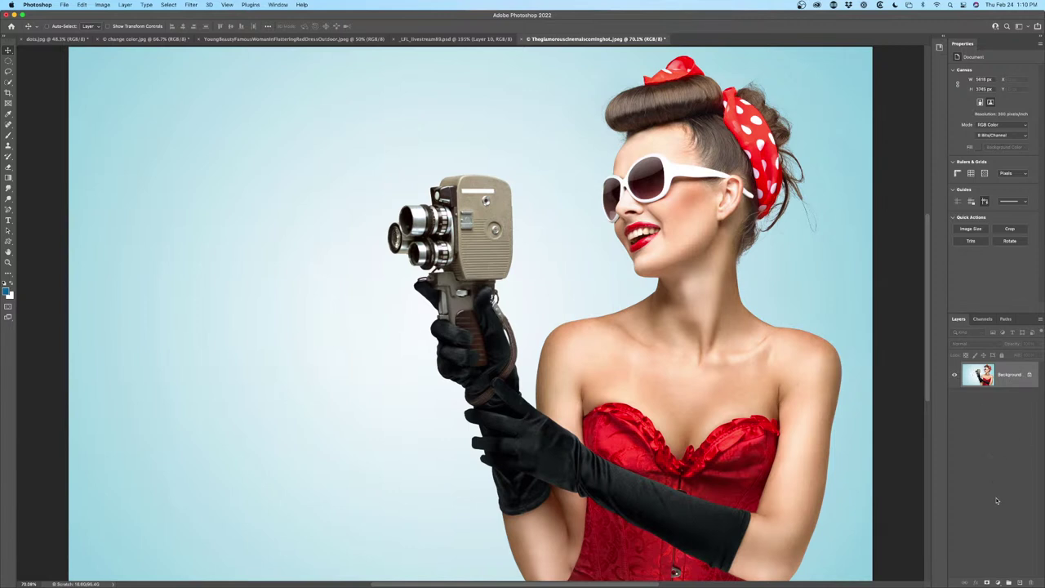
Add a Threshold adjustment layer and lower its level to 24
{"action": "left_click", "coordinate": [997, 582]}
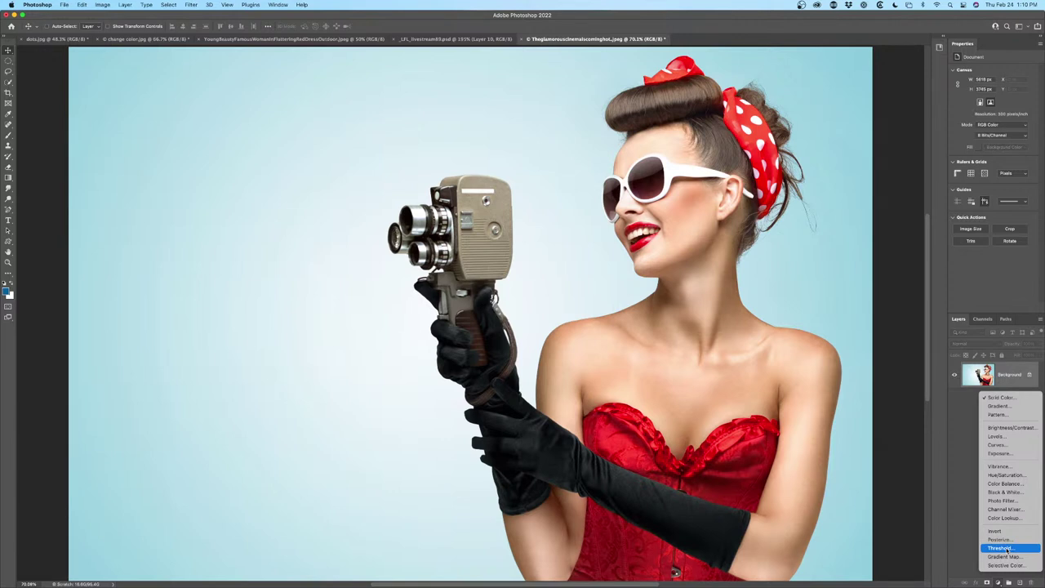
{"action": "left_click", "coordinate": [1001, 549]}
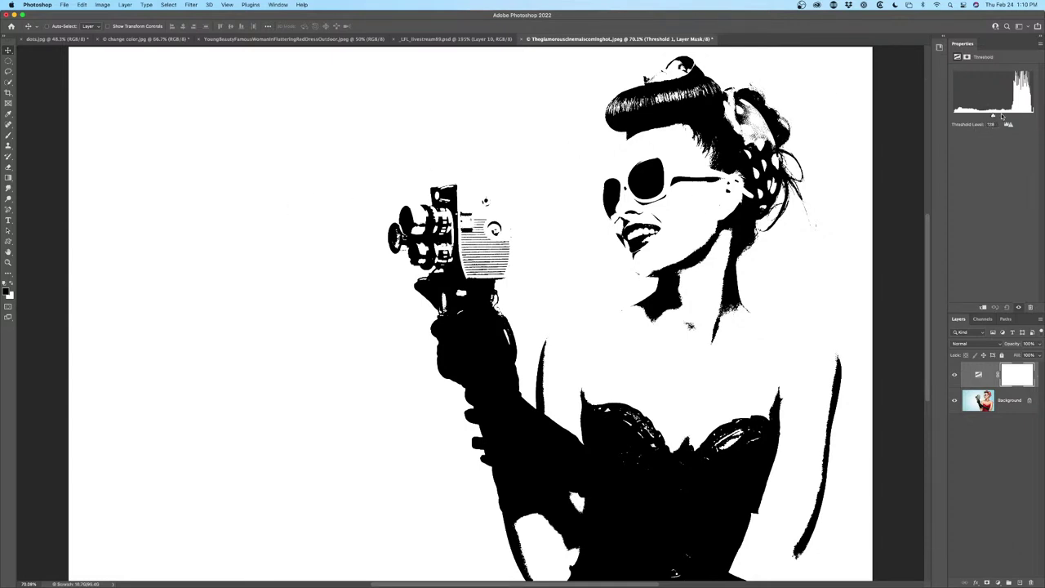
{"action": "left_click_drag", "start_coordinate": [994, 117], "coordinate": [960, 117]}
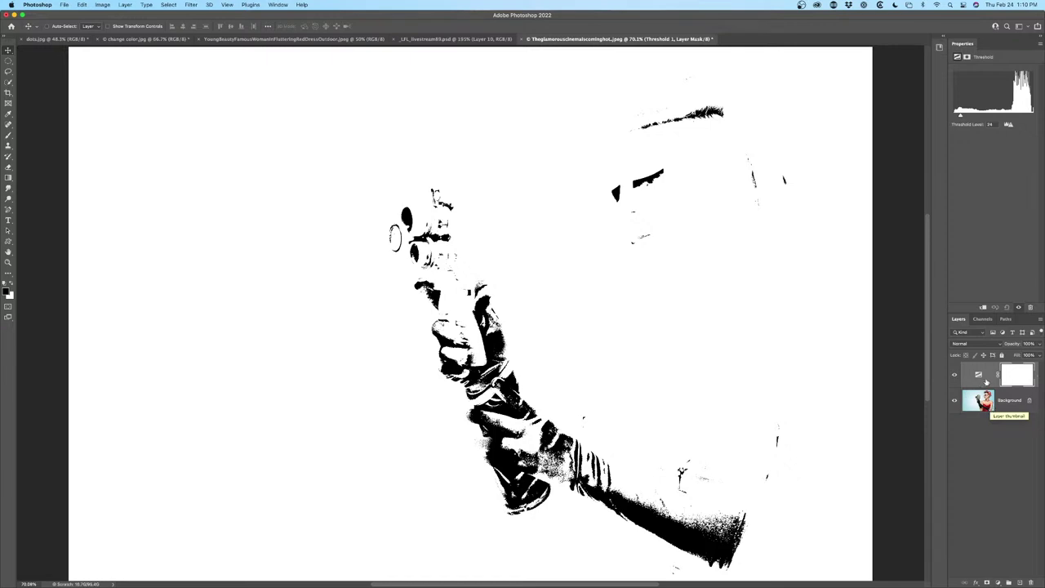
Stamp the level-24 result into a hidden Layer 1, then raise Threshold 1's level to 136
{"action": "left_click", "coordinate": [954, 374]}
{"action": "left_click", "coordinate": [953, 374]}
{"action": "key", "text": "super+alt+shift+e"}
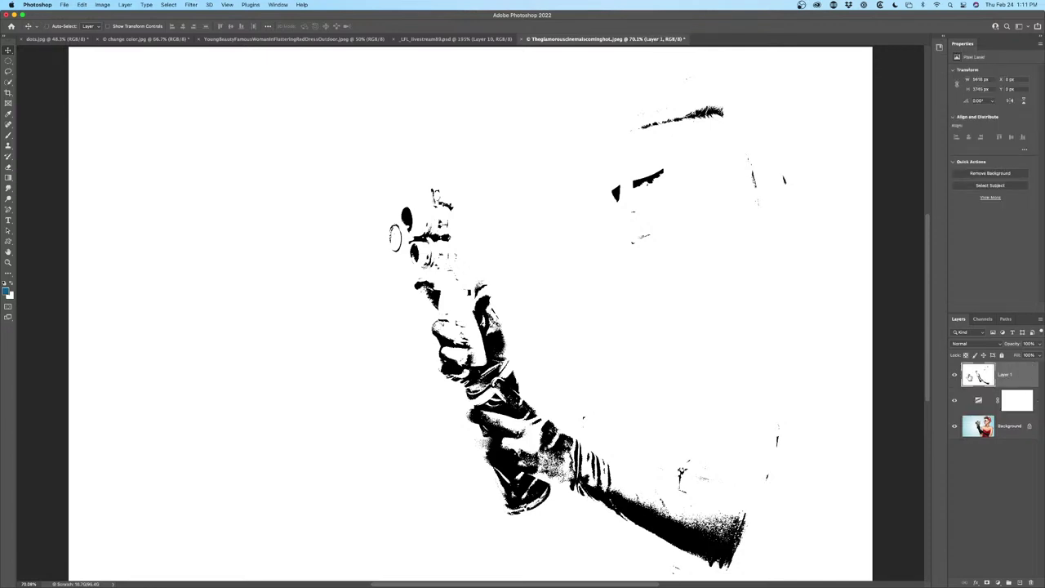
{"action": "left_click", "coordinate": [954, 376]}
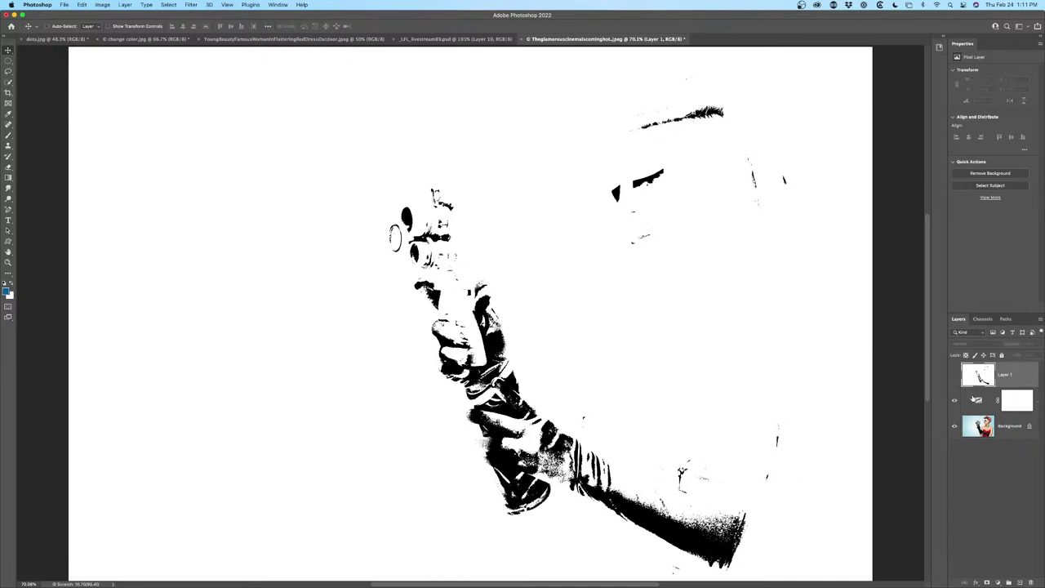
{"action": "left_click", "coordinate": [978, 401]}
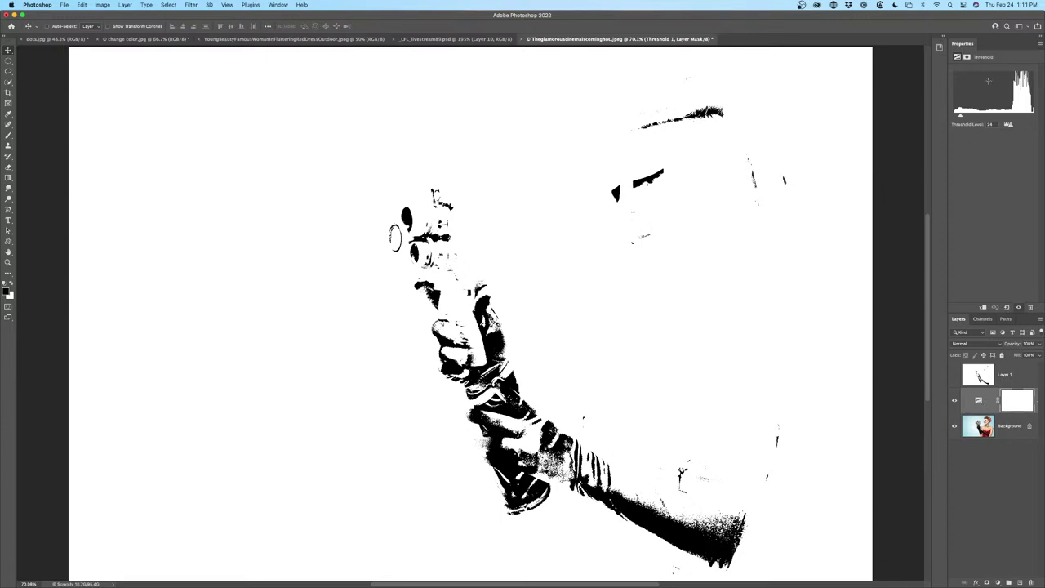
{"action": "left_click_drag", "start_coordinate": [961, 116], "coordinate": [995, 116]}
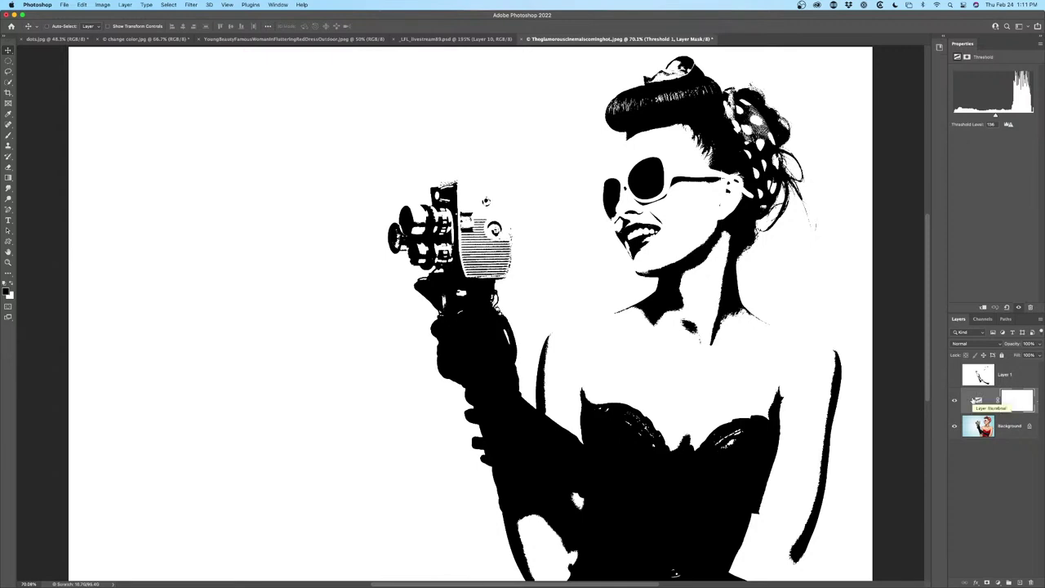
Stamp the threshold into hidden Layer 2, raise the level, and stamp a darker hidden Layer 3
{"action": "key", "text": "alt+shift+super+e"}
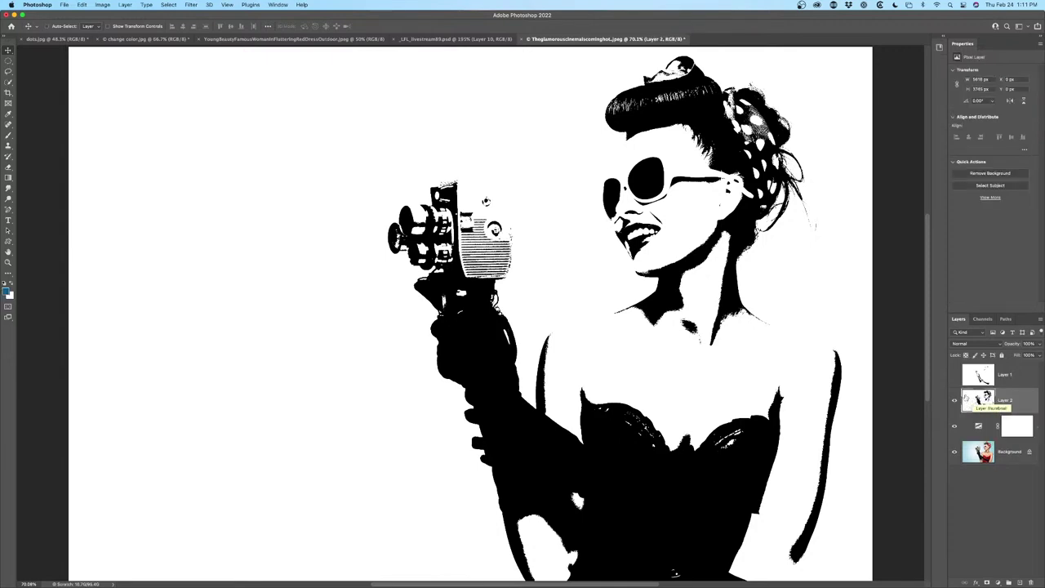
{"action": "left_click", "coordinate": [955, 400]}
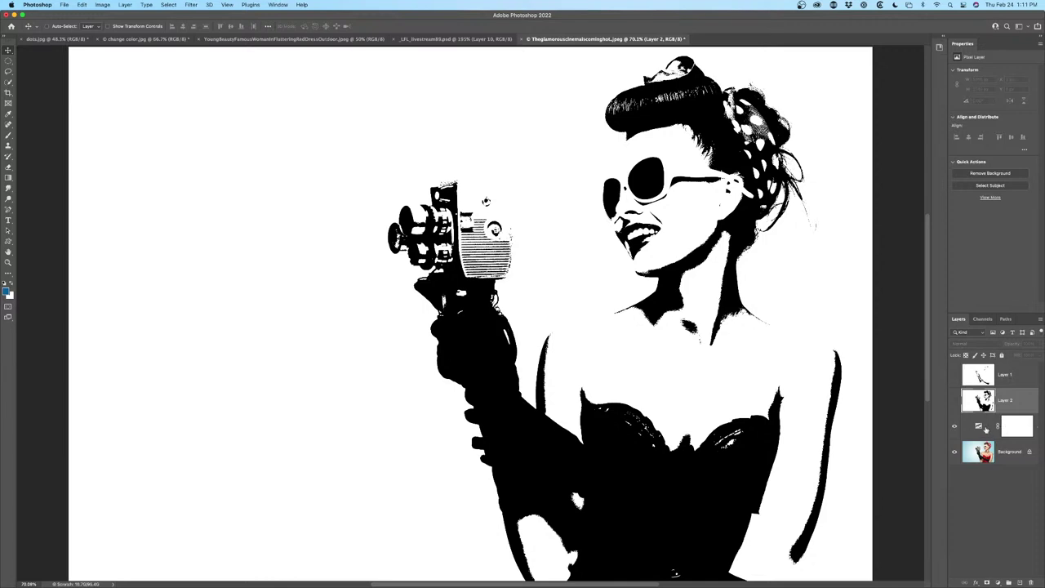
{"action": "left_click", "coordinate": [979, 425]}
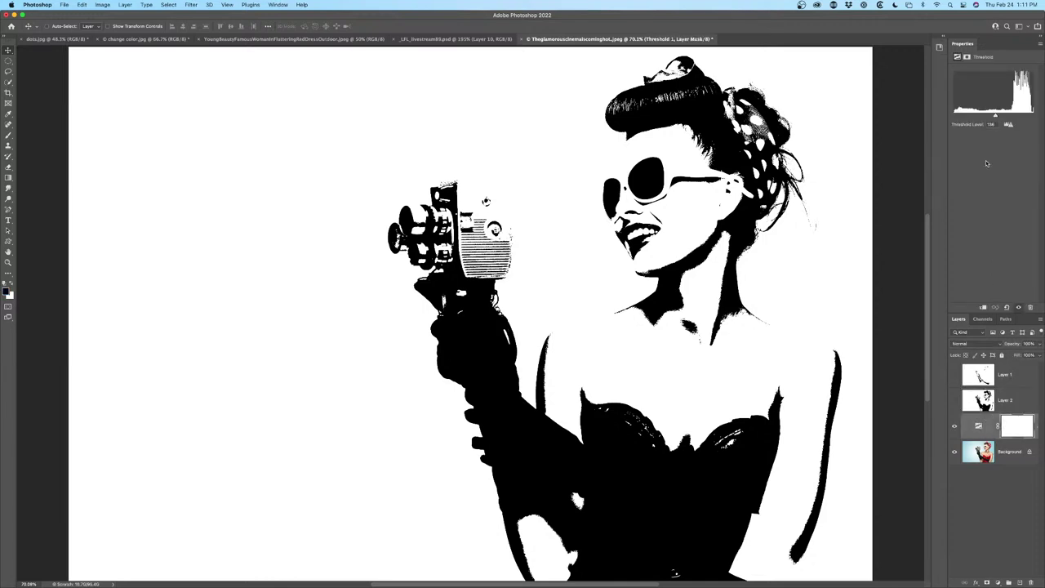
{"action": "left_click_drag", "start_coordinate": [995, 117], "coordinate": [1012, 117]}
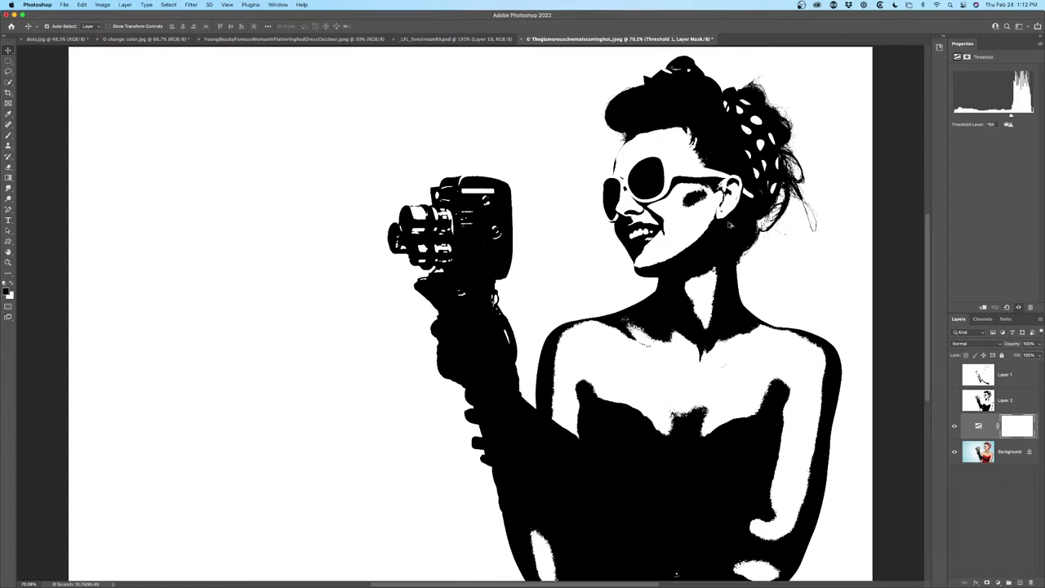
{"action": "key", "text": "super+alt+shift+e"}
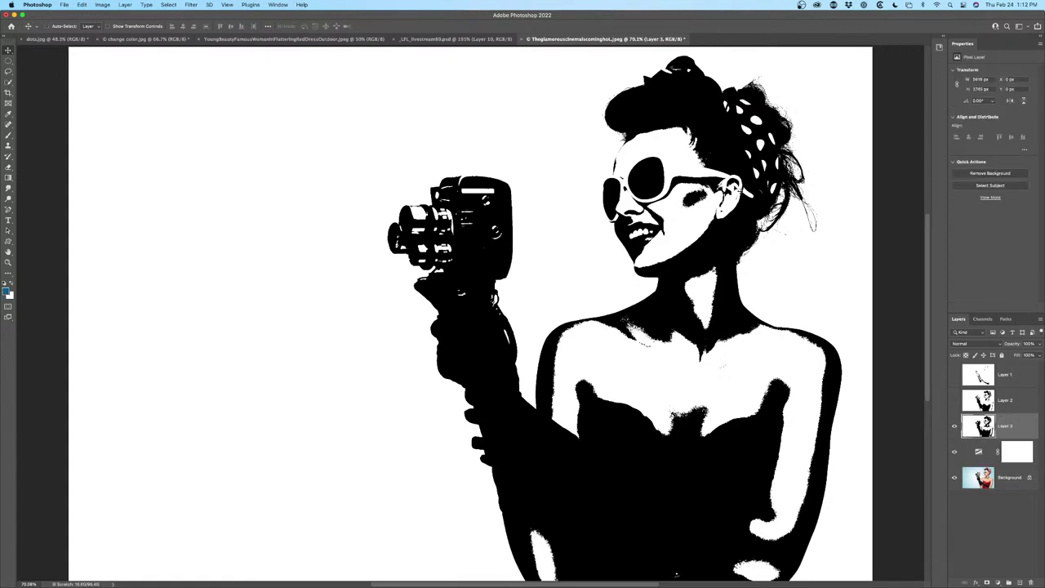
{"action": "left_click", "coordinate": [955, 425]}
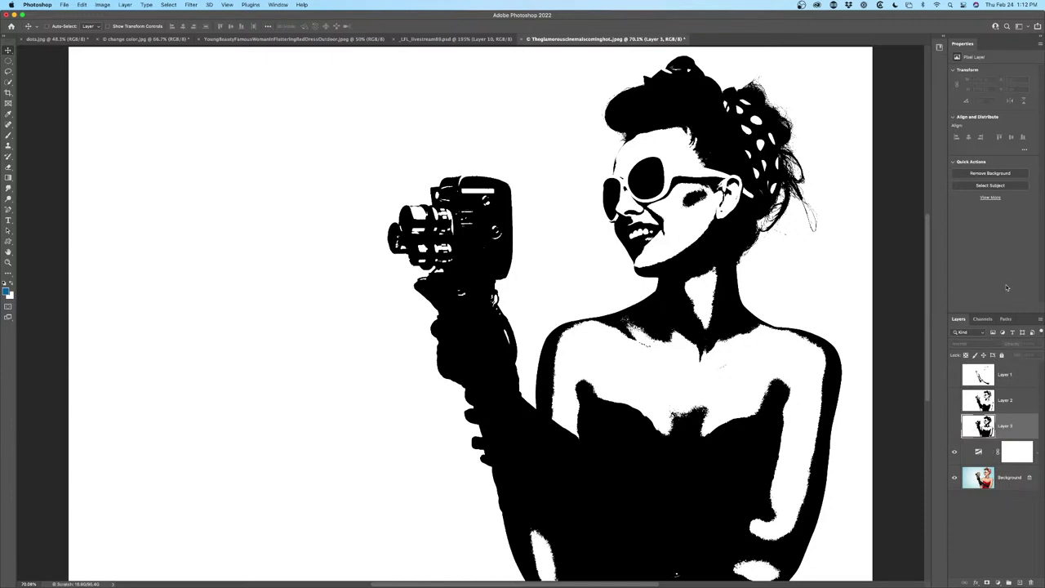
{"action": "left_click", "coordinate": [978, 452]}
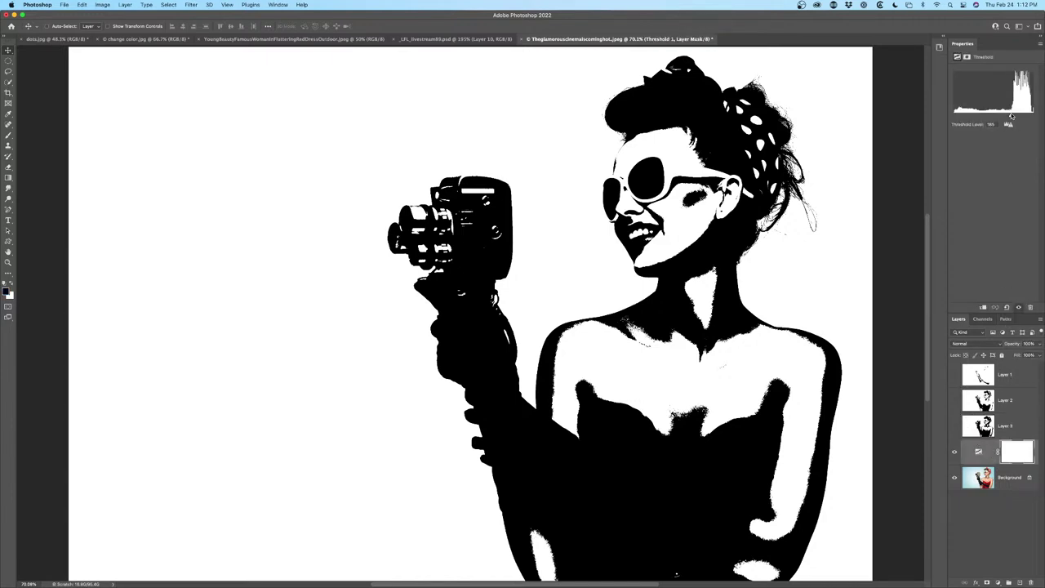
Raise the Threshold level to 220, stamp it into Layer 4, and show only Layer 4 among stamped layers
{"action": "left_click_drag", "start_coordinate": [1012, 116], "coordinate": [1026, 116]}
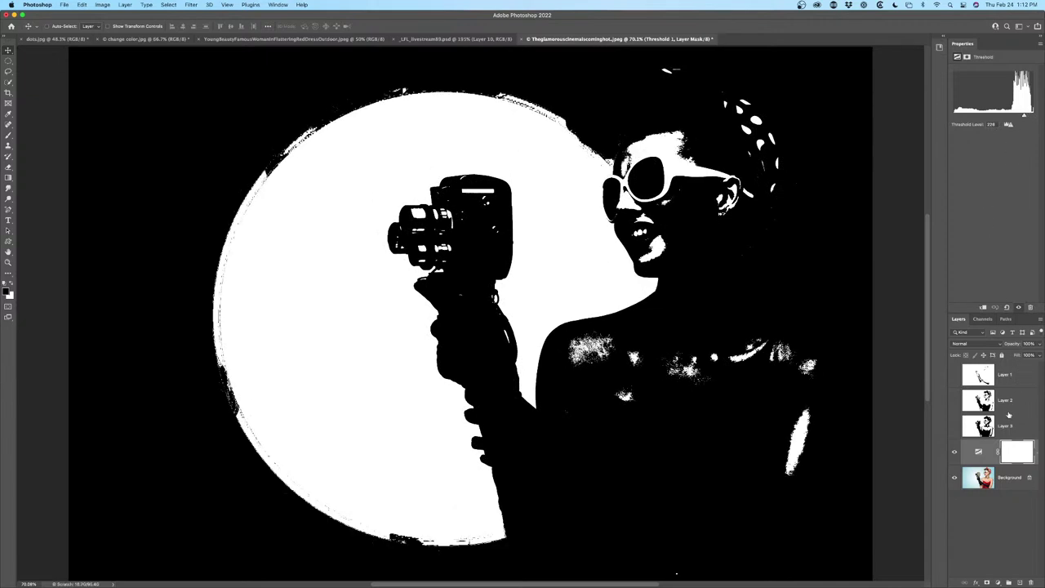
{"action": "key", "text": "super+alt+shift+e"}
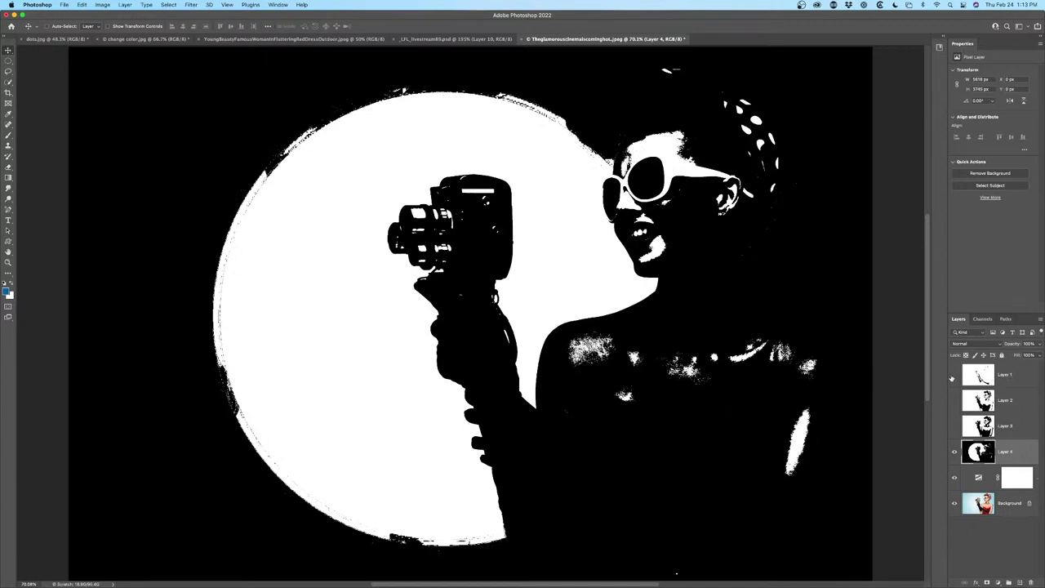
{"action": "left_click_drag", "start_coordinate": [954, 379], "coordinate": [956, 453]}
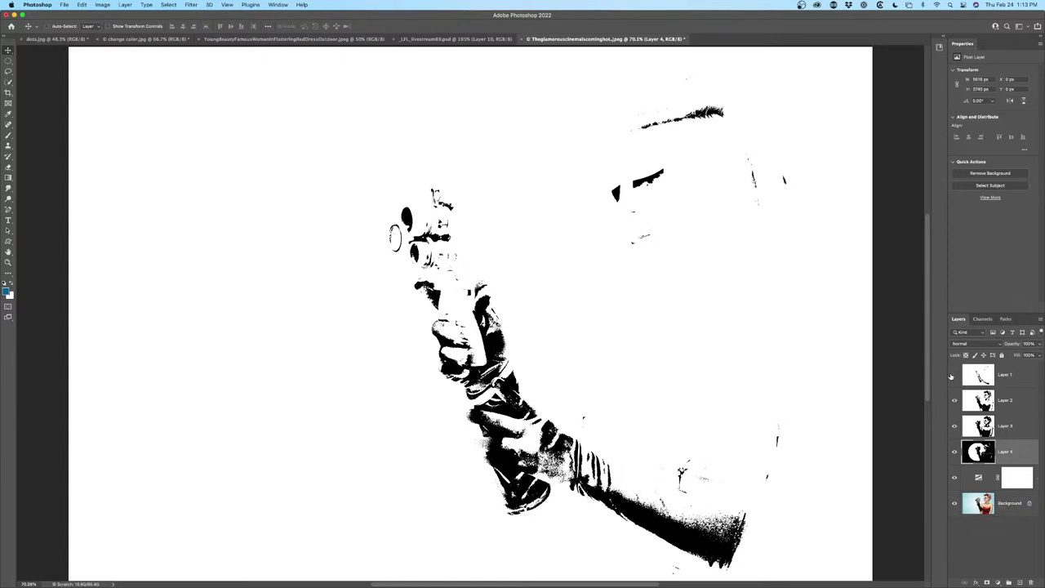
{"action": "left_click_drag", "start_coordinate": [951, 376], "coordinate": [950, 438]}
{"action": "left_click", "coordinate": [954, 452]}
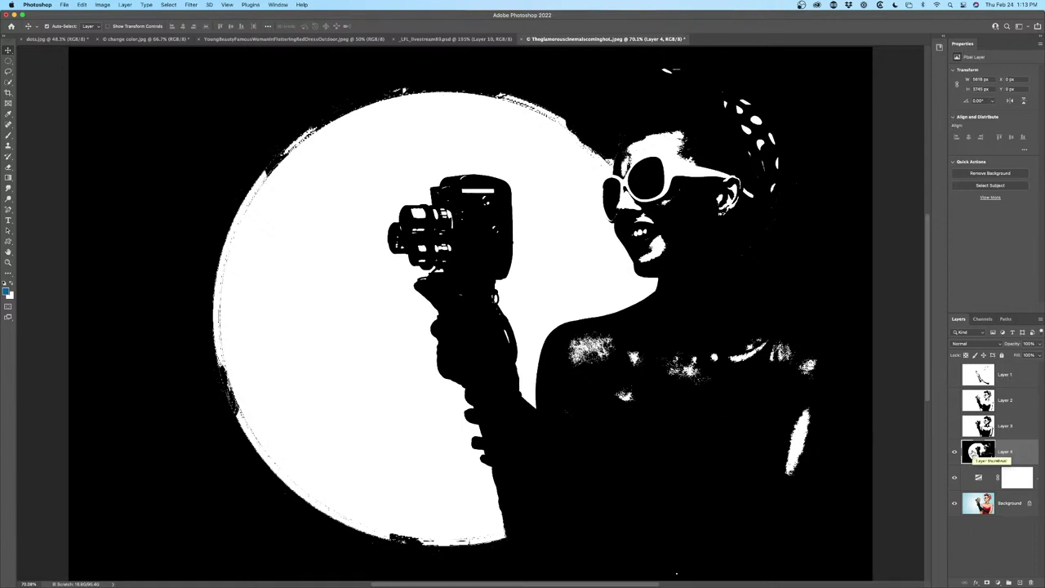
Colorize Layer 4 in Hue/Saturation at Hue 252, Saturation +63, Lightness +42
{"action": "key", "text": "super+u"}
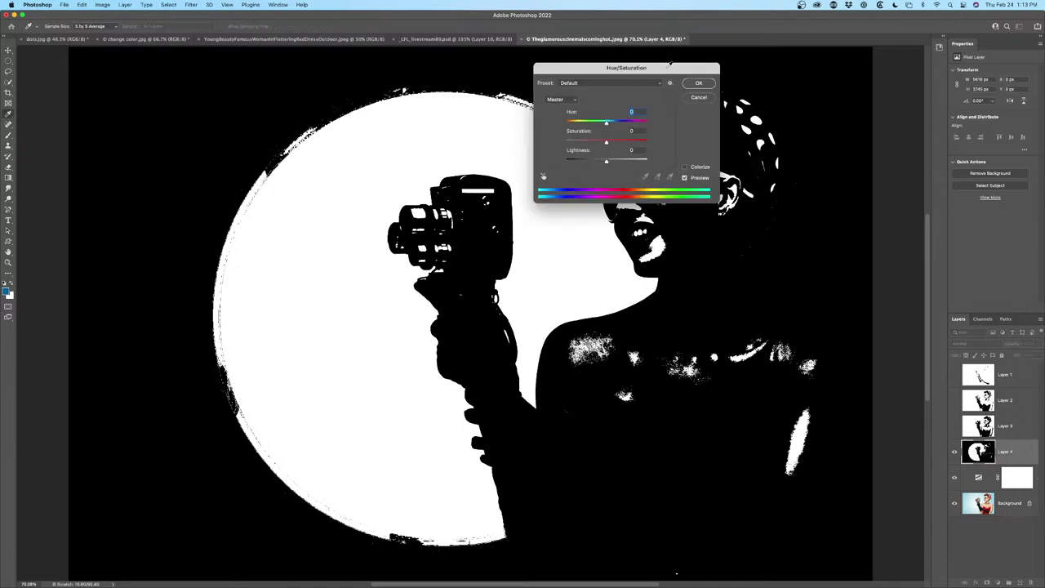
{"action": "left_click_drag", "start_coordinate": [669, 64], "coordinate": [906, 36]}
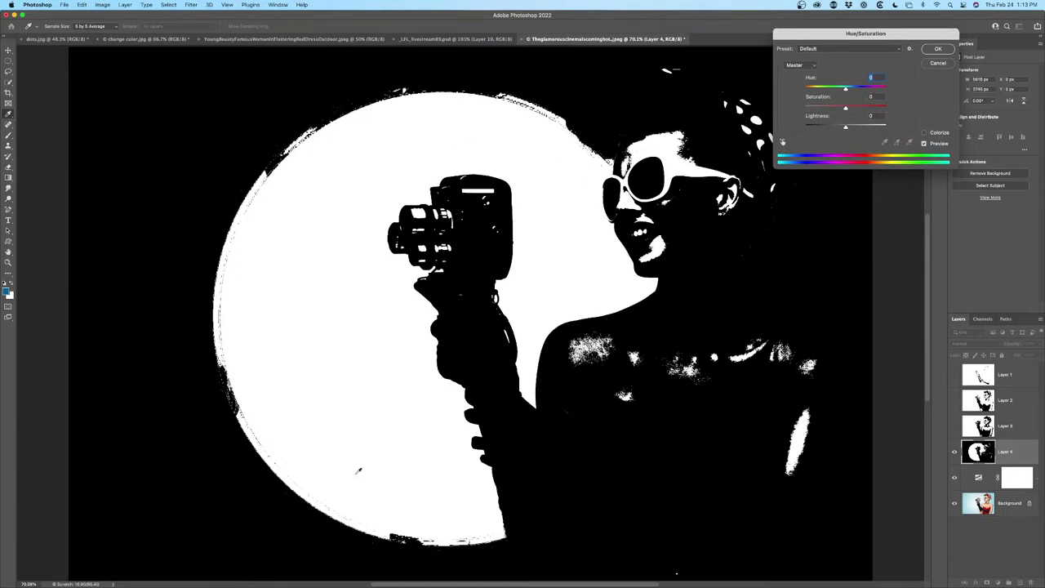
{"action": "left_click", "coordinate": [940, 133]}
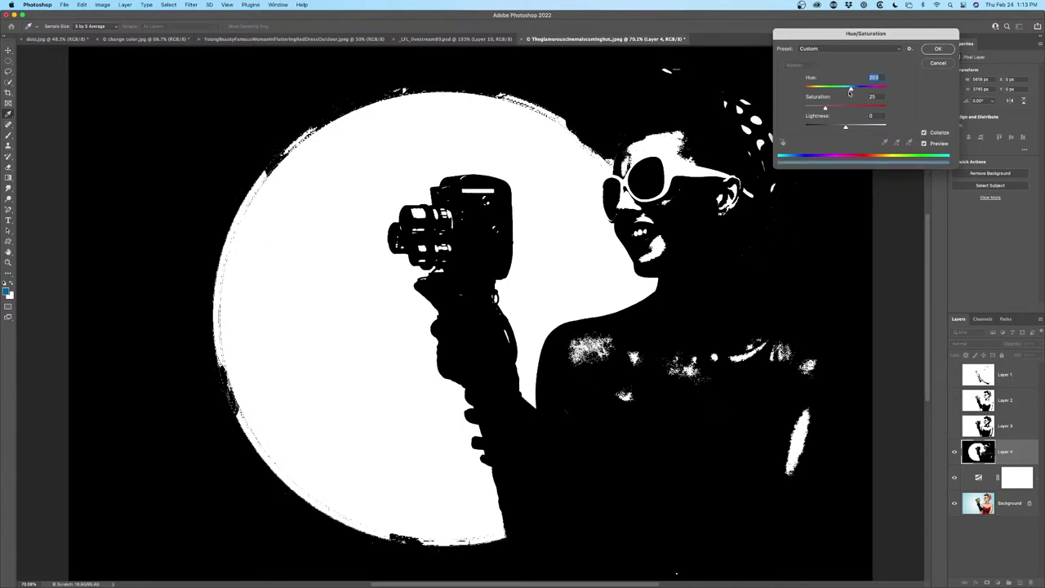
{"action": "mouse_move", "coordinate": [852, 88]}
{"action": "left_mouse_down"}
{"action": "mouse_move", "coordinate": [808, 92]}
{"action": "mouse_move", "coordinate": [892, 95]}
{"action": "mouse_move", "coordinate": [805, 91]}
{"action": "mouse_move", "coordinate": [883, 97]}
{"action": "mouse_move", "coordinate": [841, 95]}
{"action": "mouse_move", "coordinate": [839, 109]}
{"action": "mouse_move", "coordinate": [835, 90]}
{"action": "mouse_move", "coordinate": [849, 91]}
{"action": "left_mouse_up"}
{"action": "left_click_drag", "start_coordinate": [896, 36], "coordinate": [895, 25]}
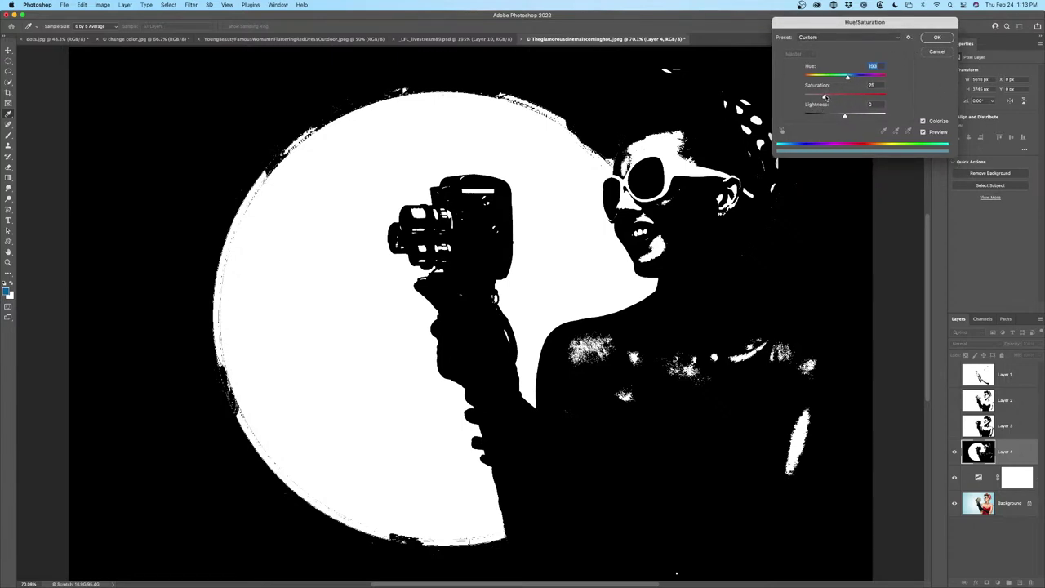
{"action": "left_click_drag", "start_coordinate": [825, 98], "coordinate": [847, 99]}
{"action": "mouse_move", "coordinate": [849, 78]}
{"action": "left_mouse_down"}
{"action": "mouse_move", "coordinate": [809, 78]}
{"action": "mouse_move", "coordinate": [887, 79]}
{"action": "mouse_move", "coordinate": [805, 78]}
{"action": "mouse_move", "coordinate": [845, 80]}
{"action": "left_mouse_up"}
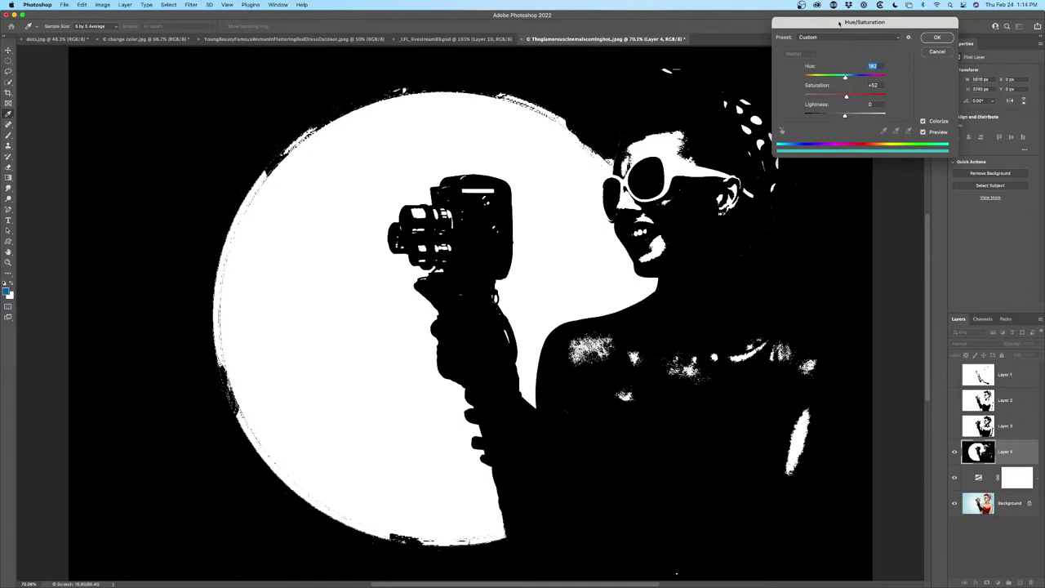
{"action": "mouse_move", "coordinate": [845, 115]}
{"action": "left_mouse_down"}
{"action": "mouse_move", "coordinate": [817, 115]}
{"action": "mouse_move", "coordinate": [829, 114]}
{"action": "left_mouse_up"}
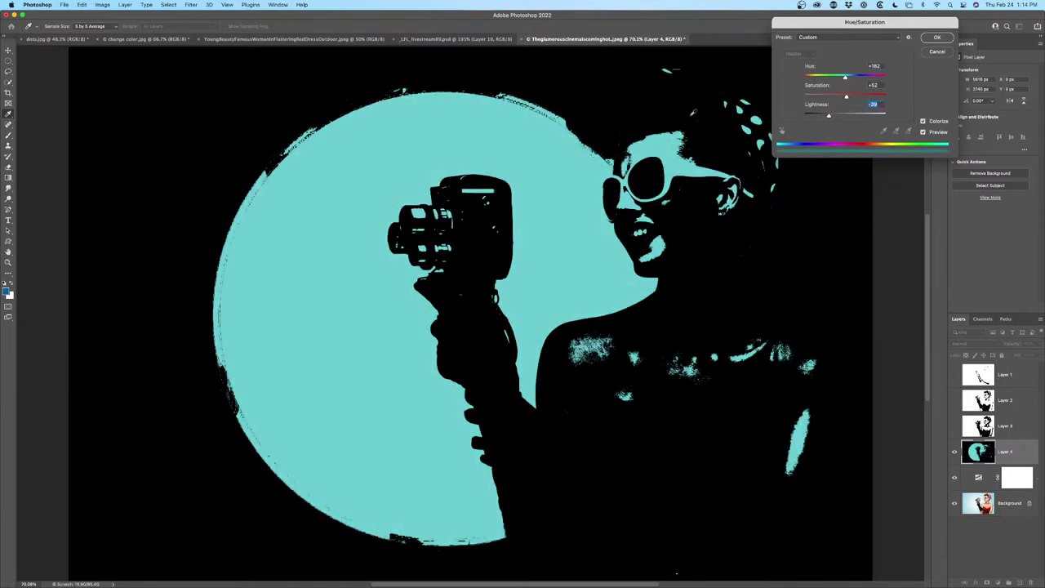
{"action": "left_click", "coordinate": [847, 98]}
{"action": "left_click_drag", "start_coordinate": [846, 98], "coordinate": [825, 79]}
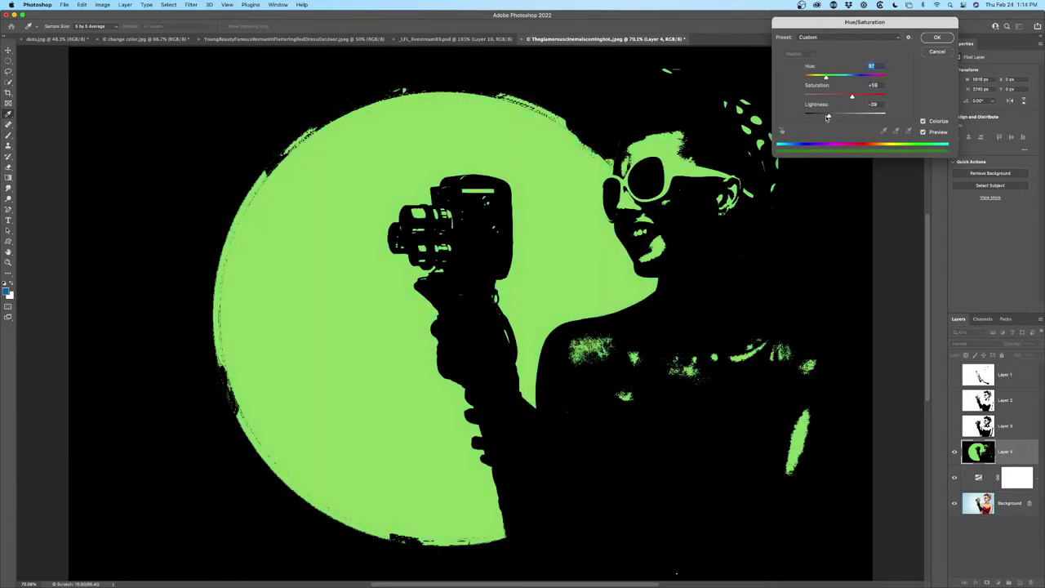
{"action": "left_click_drag", "start_coordinate": [829, 115], "coordinate": [860, 75]}
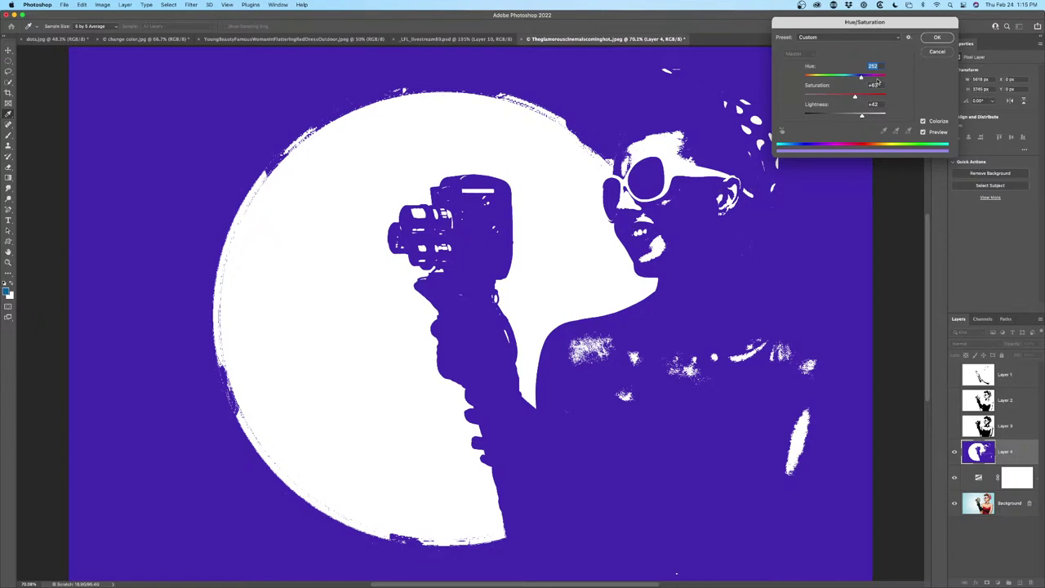
Apply the purple tint, then start a new colorize on Layer 4 with Lightness -45
{"action": "left_click", "coordinate": [935, 38]}
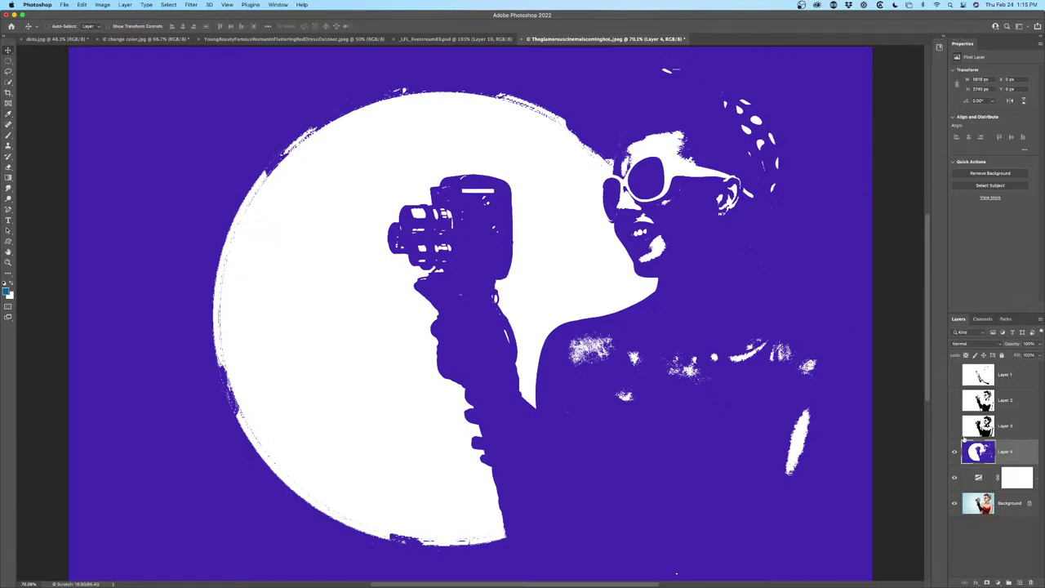
{"action": "key", "text": "super+u"}
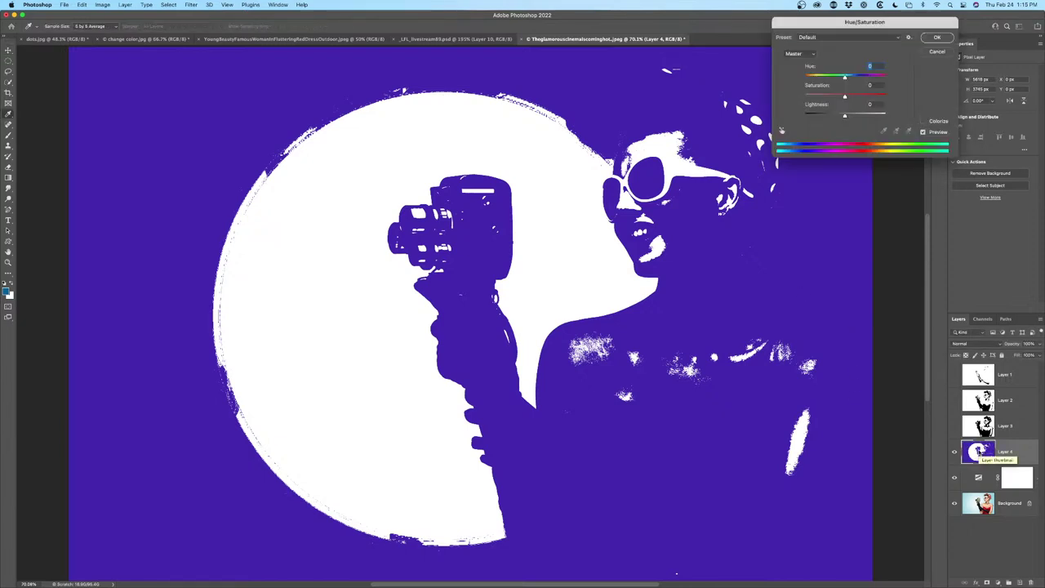
{"action": "left_click", "coordinate": [922, 121]}
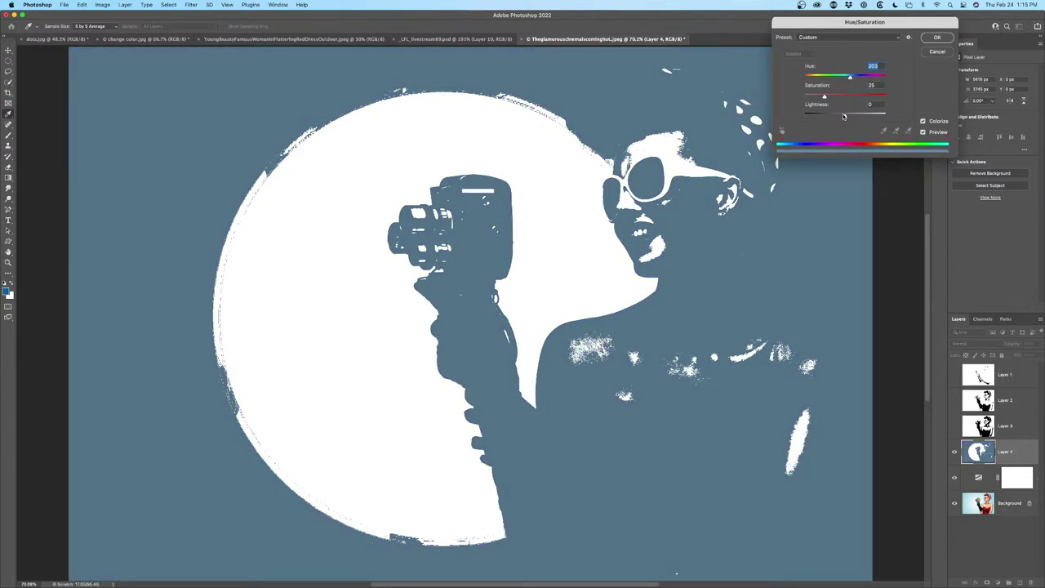
{"action": "left_click_drag", "start_coordinate": [844, 115], "coordinate": [828, 116]}
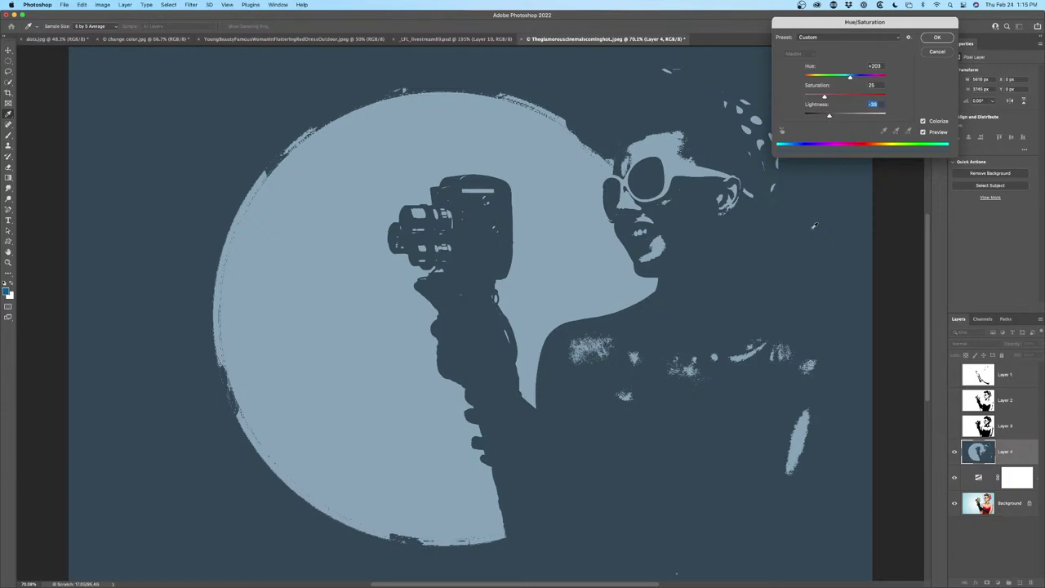
{"action": "left_click_drag", "start_coordinate": [829, 117], "coordinate": [825, 76]}
Shift the new tint to teal with Hue +198 and Saturation 29
{"action": "left_click", "coordinate": [813, 76]}
{"action": "left_click_drag", "start_coordinate": [824, 97], "coordinate": [830, 97]}
{"action": "left_click", "coordinate": [825, 96]}
{"action": "left_click_drag", "start_coordinate": [813, 77], "coordinate": [830, 76]}
{"action": "mouse_move", "coordinate": [830, 77]}
{"action": "left_mouse_down"}
{"action": "mouse_move", "coordinate": [864, 77]}
{"action": "mouse_move", "coordinate": [850, 78]}
{"action": "left_mouse_up"}
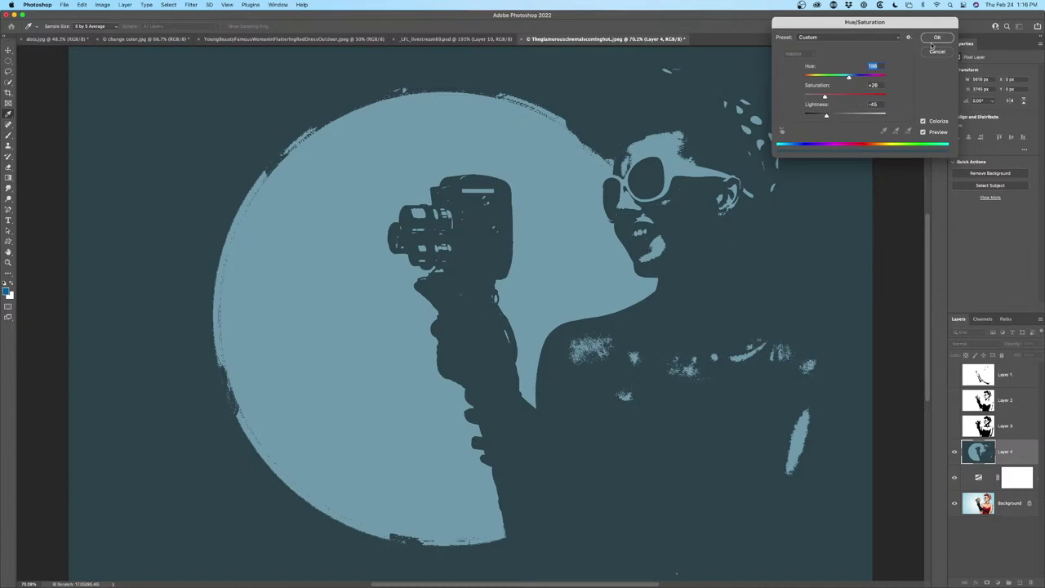
{"action": "mouse_move", "coordinate": [823, 98]}
{"action": "left_mouse_down"}
{"action": "mouse_move", "coordinate": [899, 103]}
{"action": "mouse_move", "coordinate": [827, 97]}
{"action": "left_mouse_up"}
{"action": "key", "text": "Up"}
Apply the teal tint to Layer 4, then show Layer 3 and group it into Group 1
{"action": "left_click", "coordinate": [935, 38]}
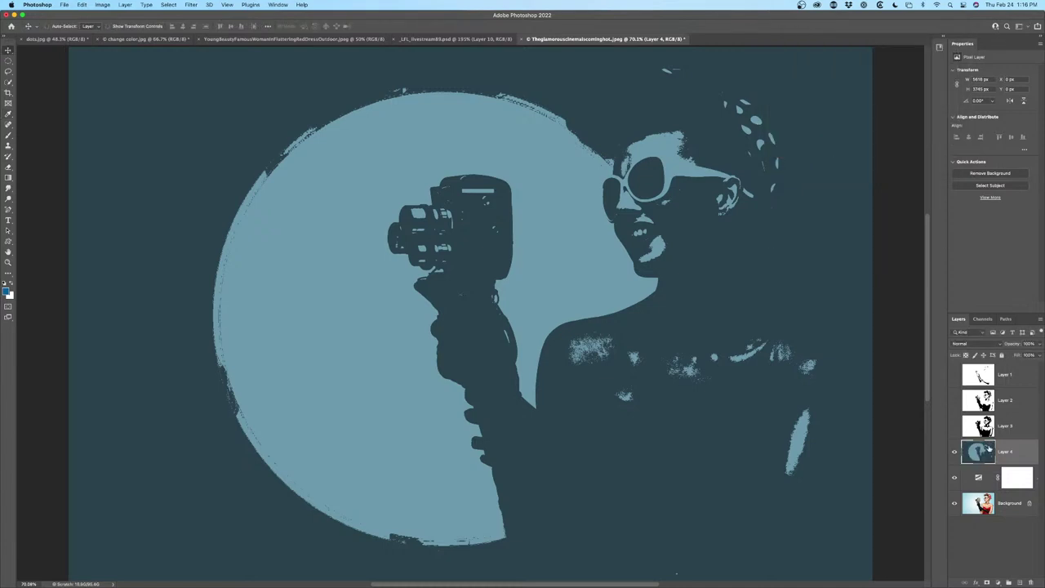
{"action": "left_click", "coordinate": [954, 426]}
{"action": "left_click", "coordinate": [1006, 425]}
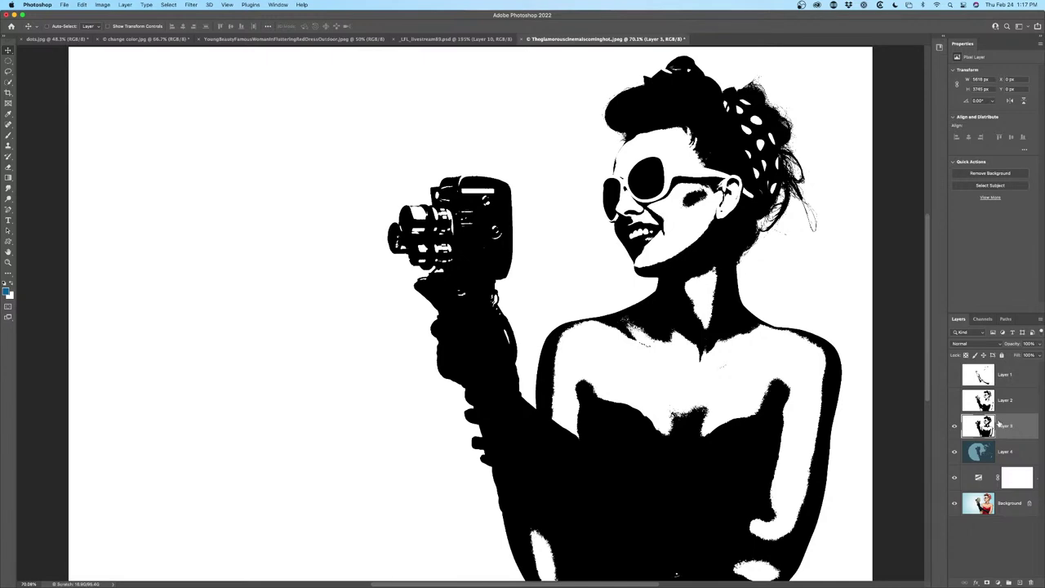
{"action": "key", "text": "super+g"}
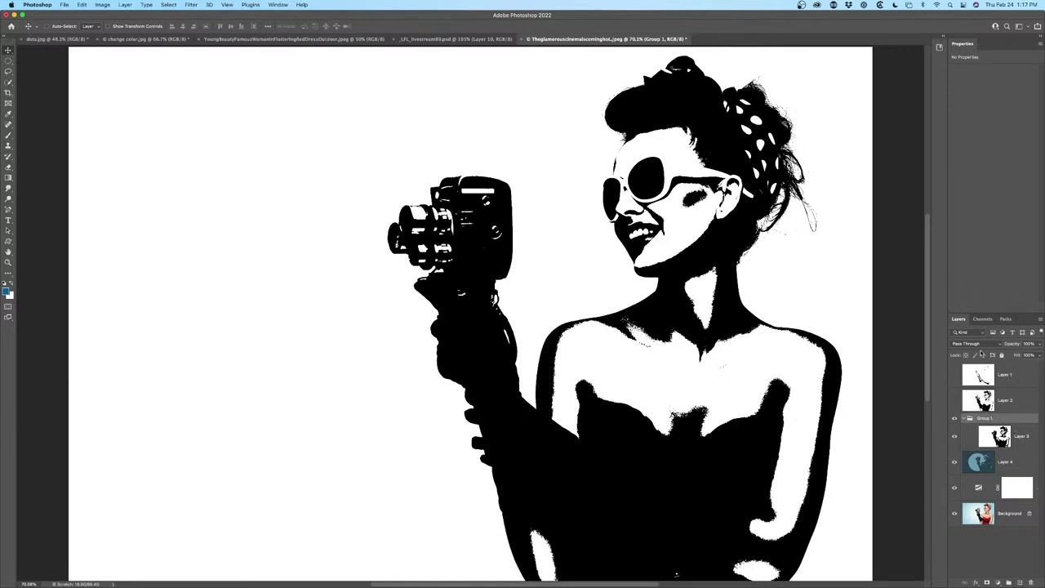
Set Group 1's blend mode to Multiply and open Hue/Saturation for Layer 3
{"action": "left_click", "coordinate": [978, 343]}
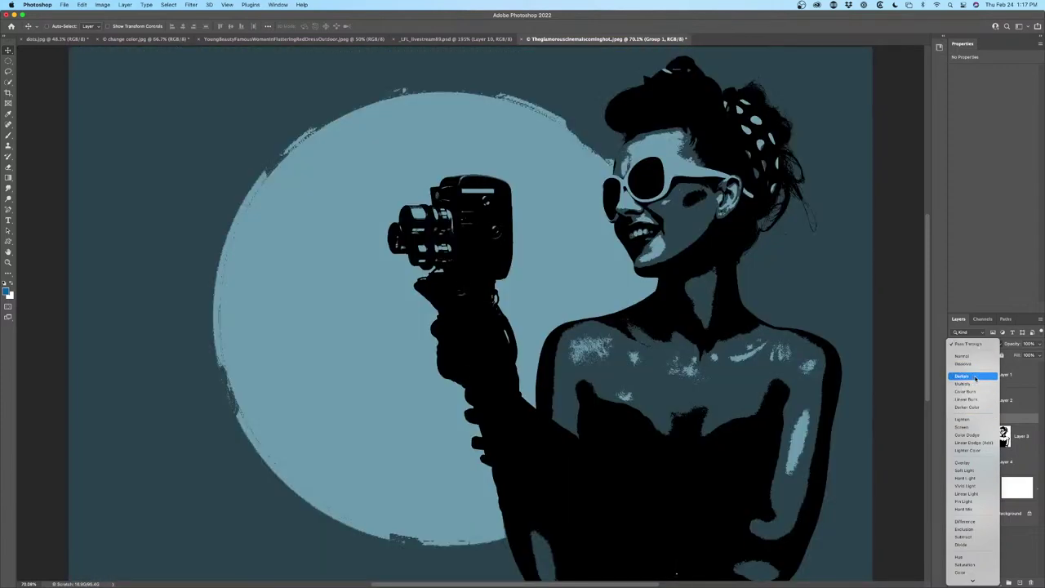
{"action": "left_click", "coordinate": [975, 385]}
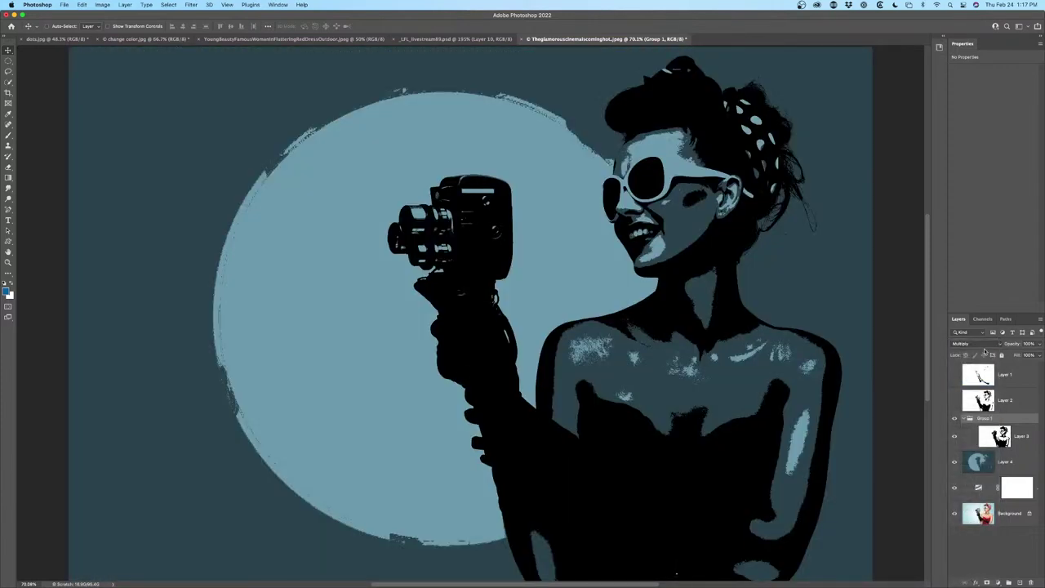
{"action": "left_click_drag", "start_coordinate": [1010, 345], "coordinate": [982, 347]}
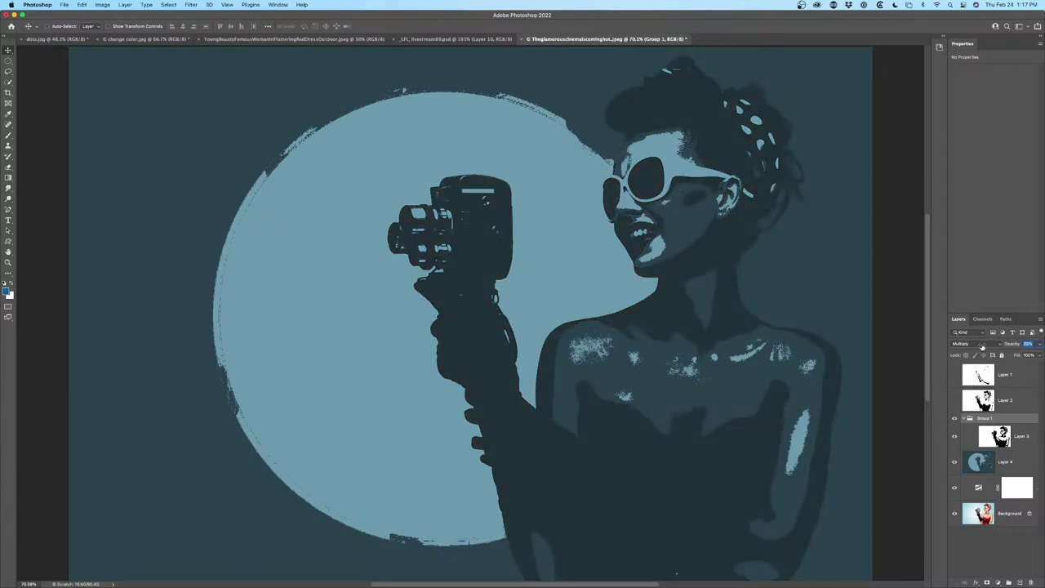
{"action": "left_click_drag", "start_coordinate": [1006, 344], "coordinate": [1026, 342]}
{"action": "left_click", "coordinate": [993, 441]}
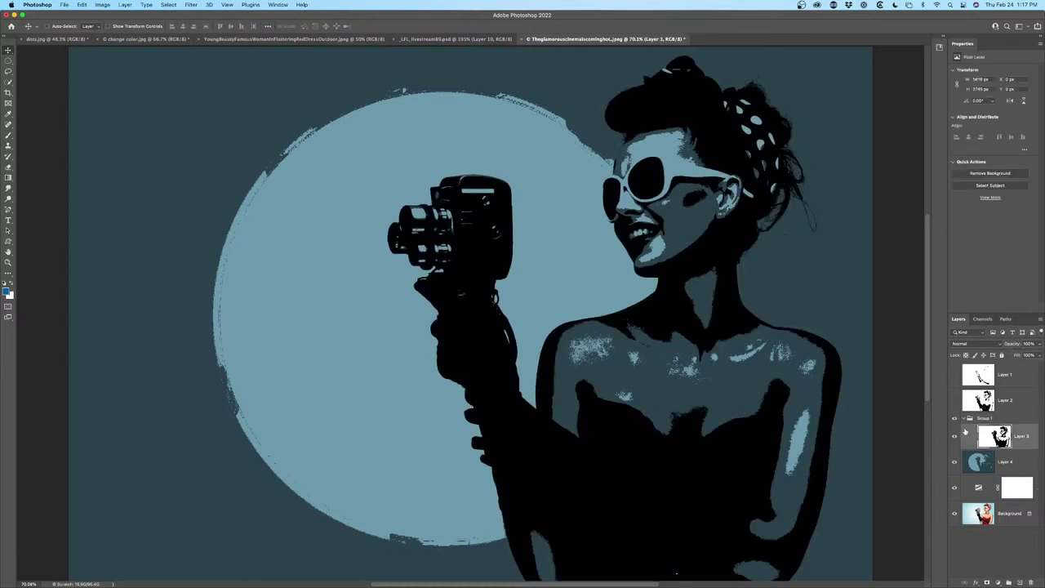
{"action": "key", "text": "super+u"}
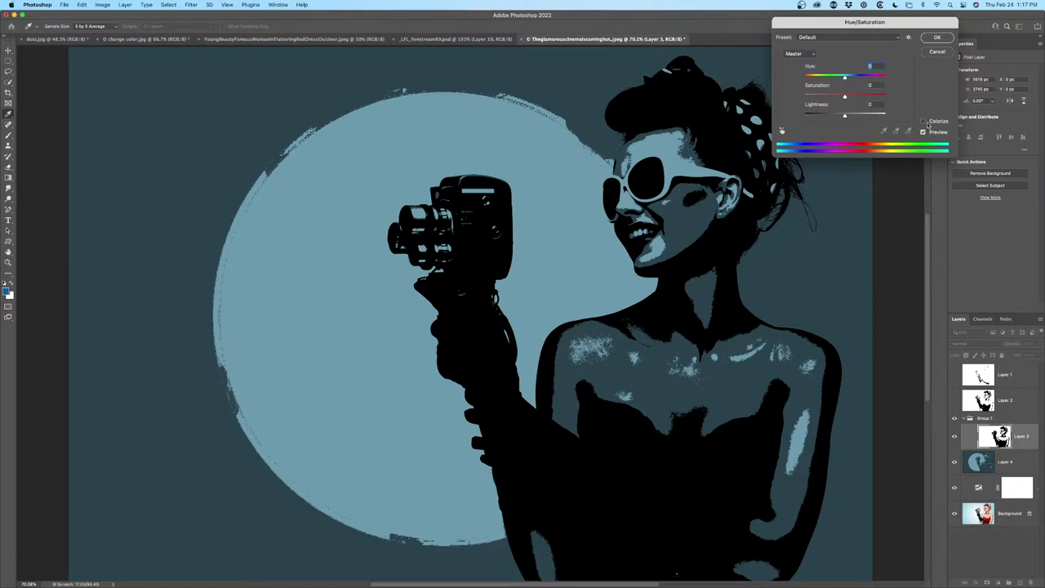
Colorize Layer 3 deep indigo with Hue 261 and Lightness +60, and apply it
{"action": "left_click", "coordinate": [925, 123]}
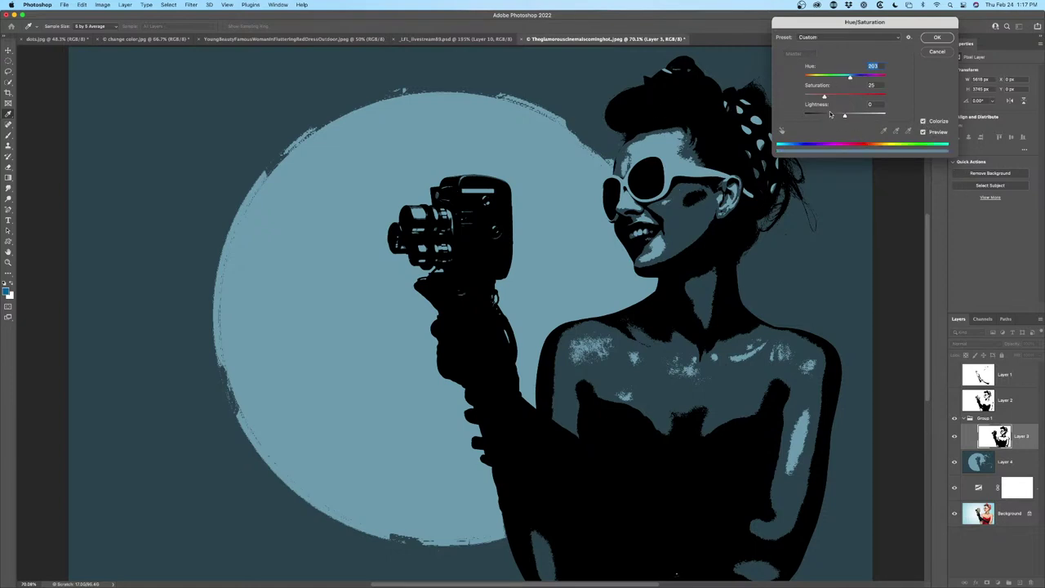
{"action": "left_click_drag", "start_coordinate": [846, 117], "coordinate": [869, 116]}
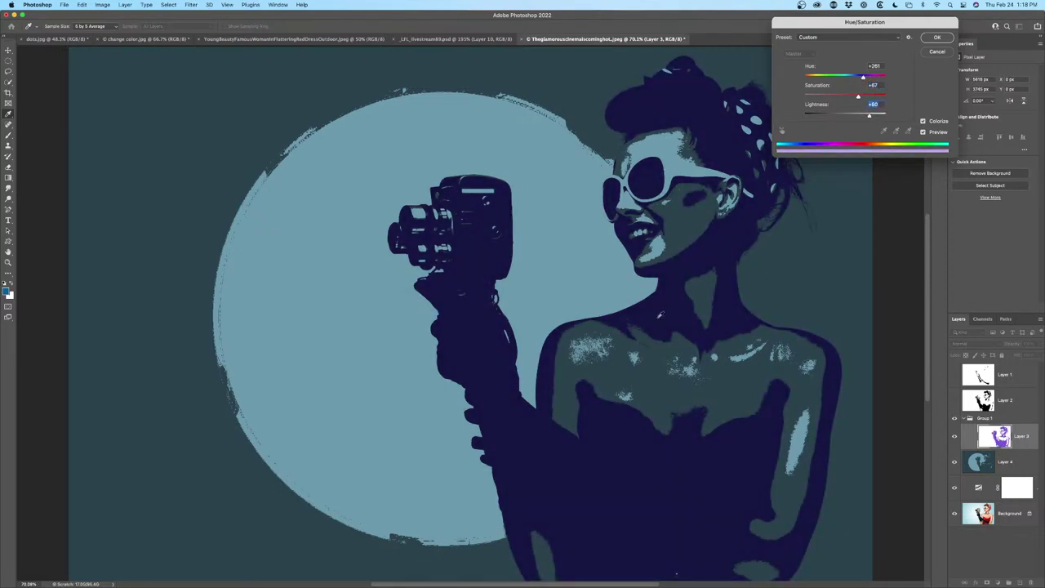
{"action": "left_click", "coordinate": [938, 37]}
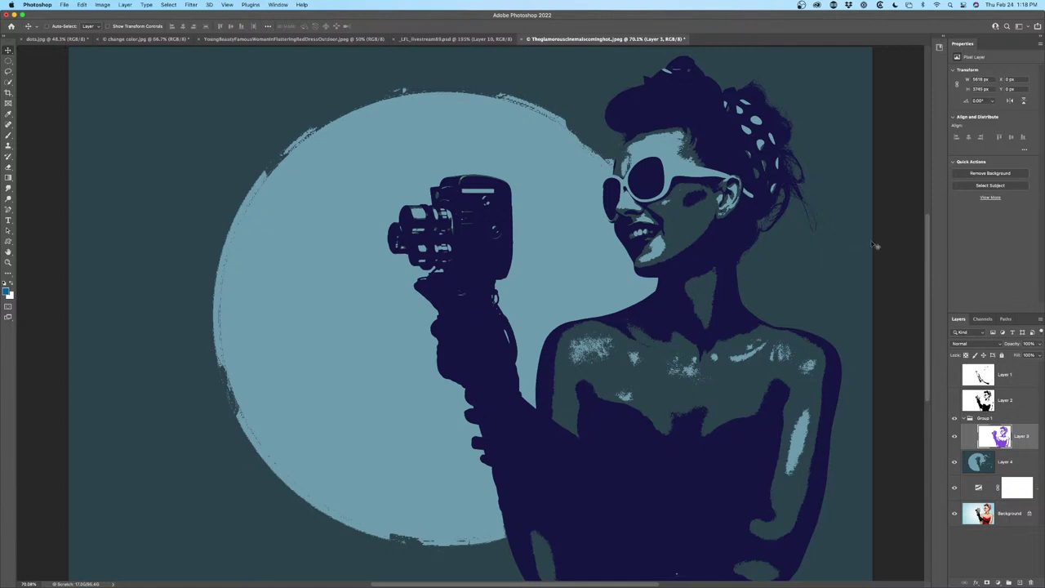
Show Layer 2, put it in a new group, and set Group 2's blend mode to Multiply
{"action": "left_click", "coordinate": [955, 401]}
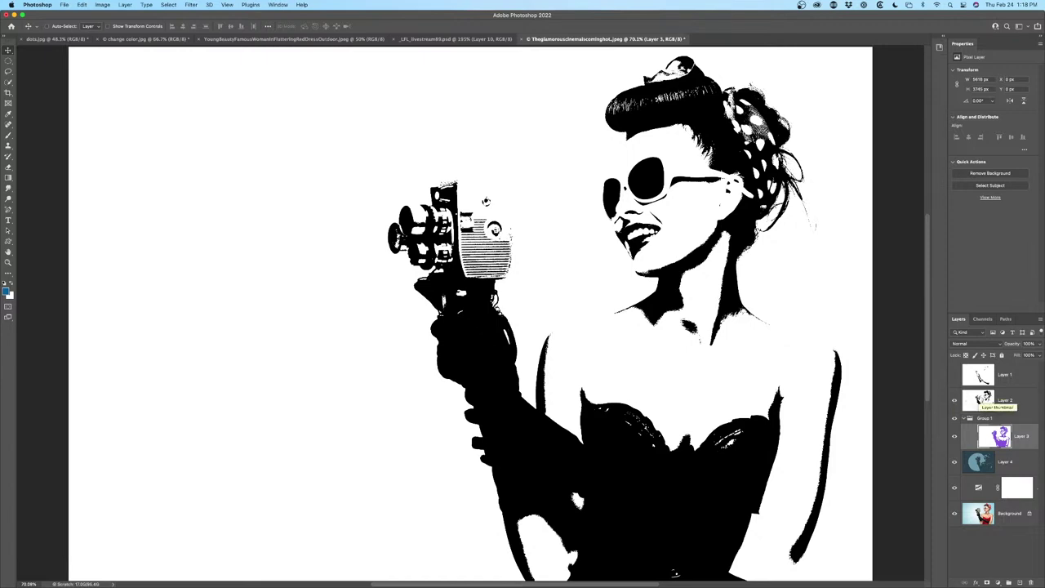
{"action": "left_click", "coordinate": [1000, 400]}
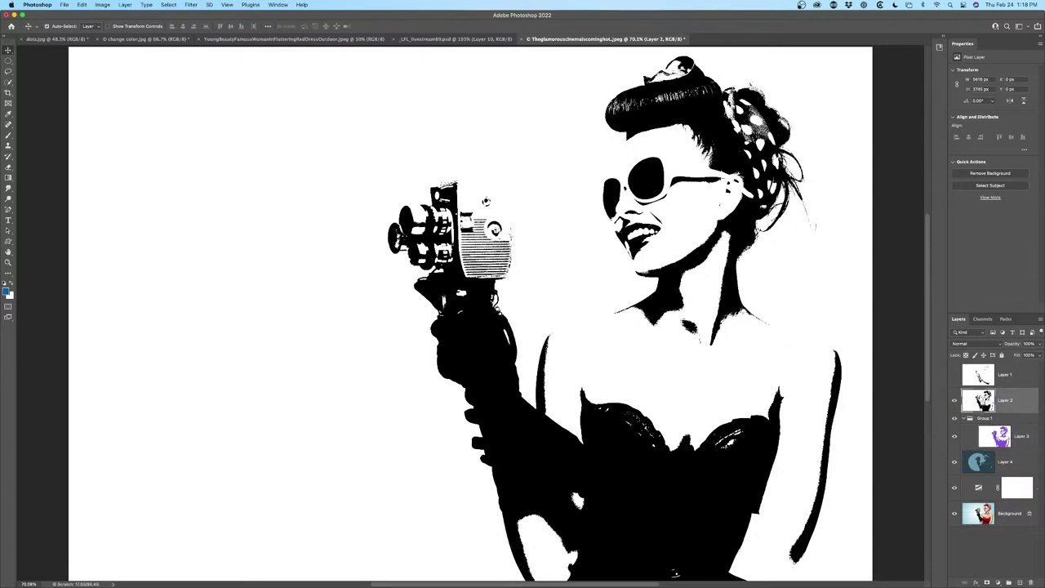
{"action": "key", "text": "super+g"}
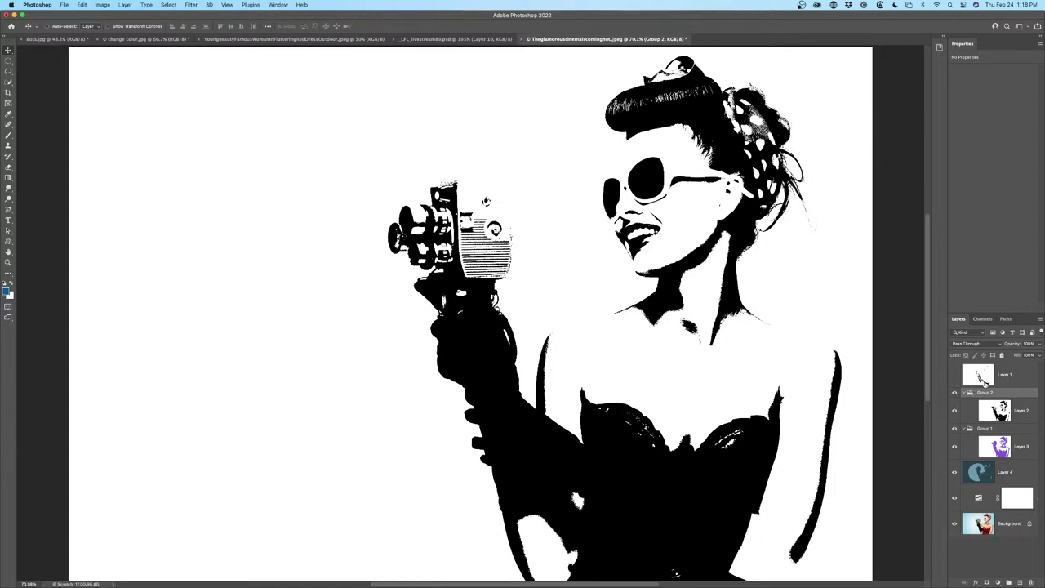
{"action": "left_click", "coordinate": [973, 344]}
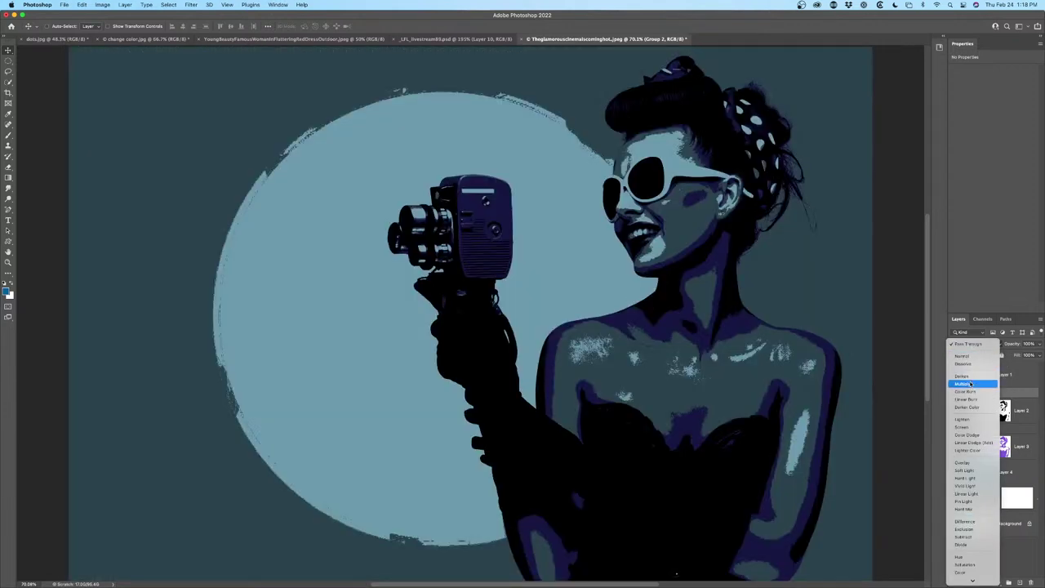
{"action": "left_click", "coordinate": [970, 384]}
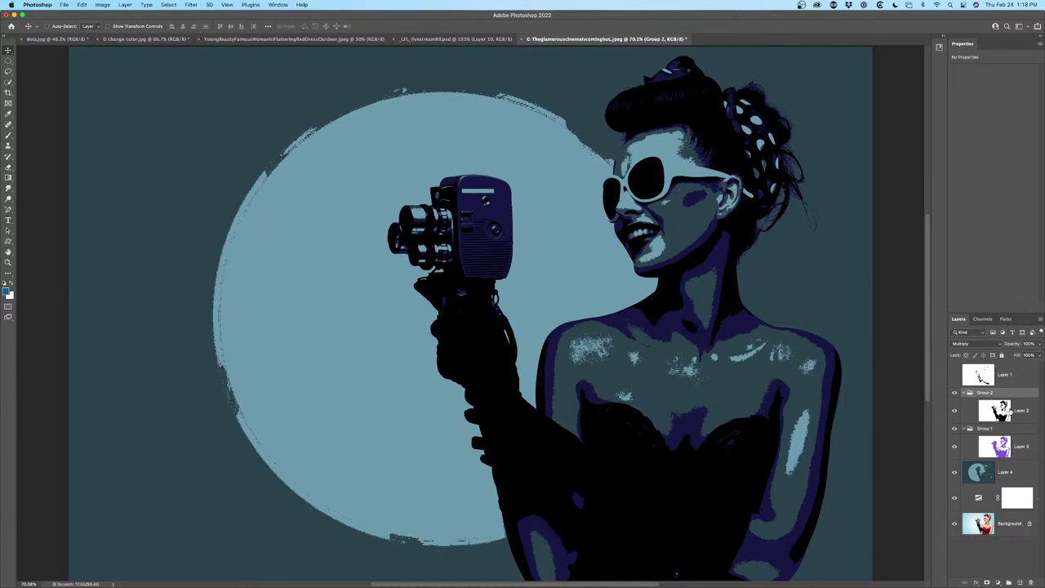
Try a lightened blue colorize on Layer 2, then undo it
{"action": "left_click", "coordinate": [1000, 413]}
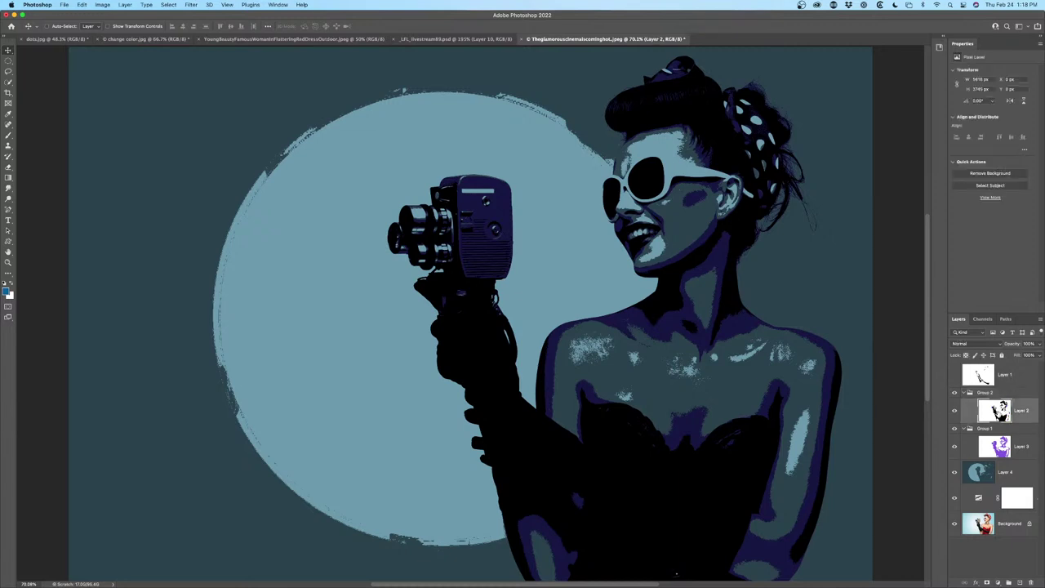
{"action": "key", "text": "super+u"}
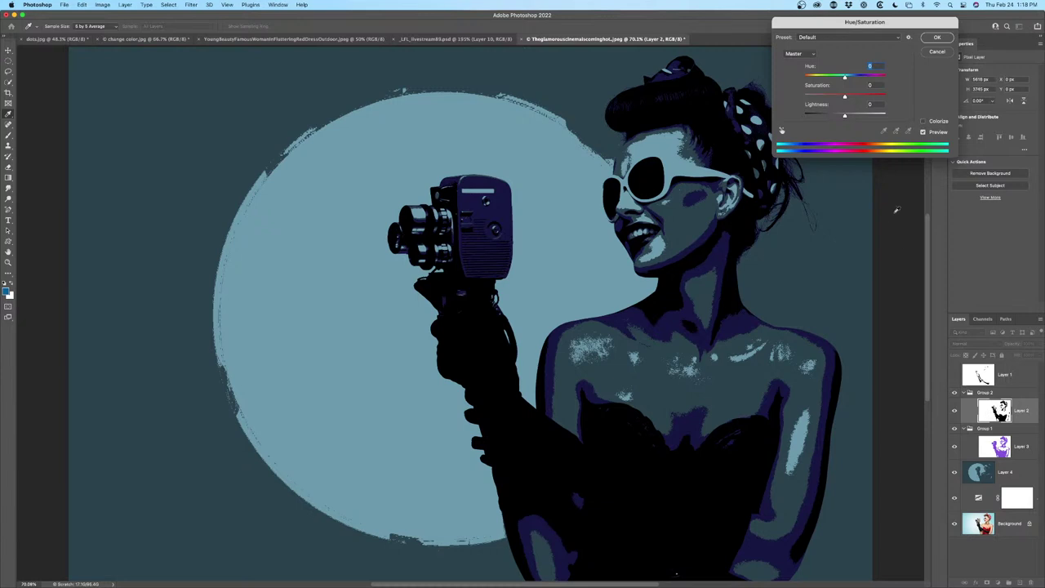
{"action": "left_click", "coordinate": [929, 123]}
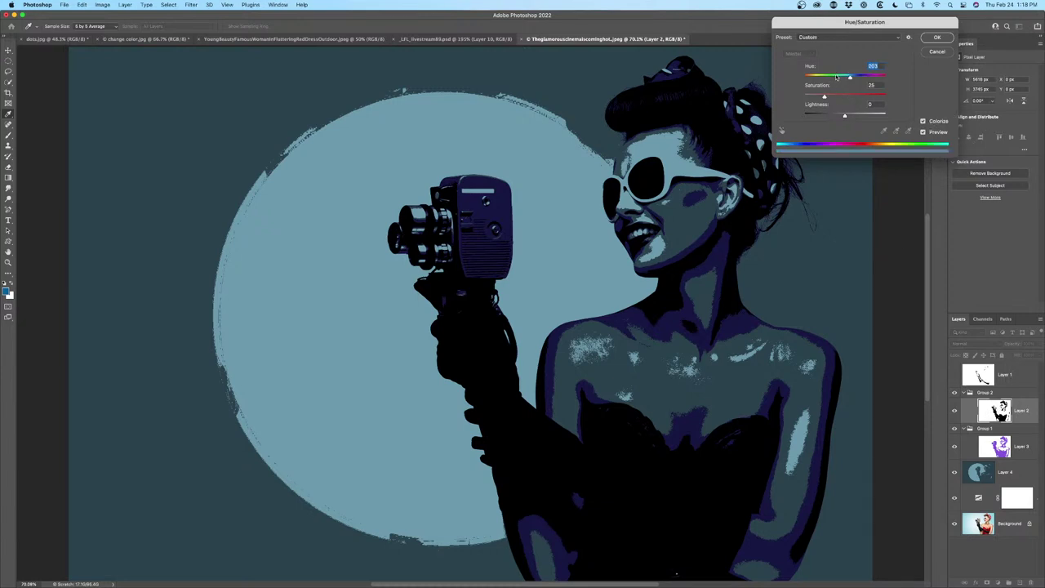
{"action": "left_click_drag", "start_coordinate": [849, 78], "coordinate": [814, 80]}
{"action": "left_click", "coordinate": [864, 81]}
{"action": "left_click_drag", "start_coordinate": [847, 116], "coordinate": [864, 79]}
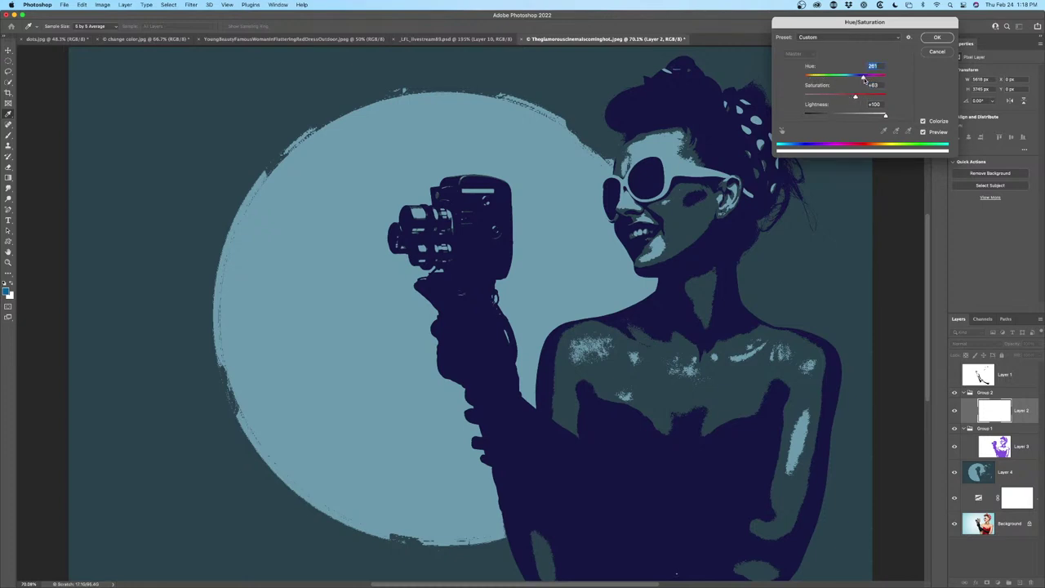
{"action": "left_click", "coordinate": [937, 38]}
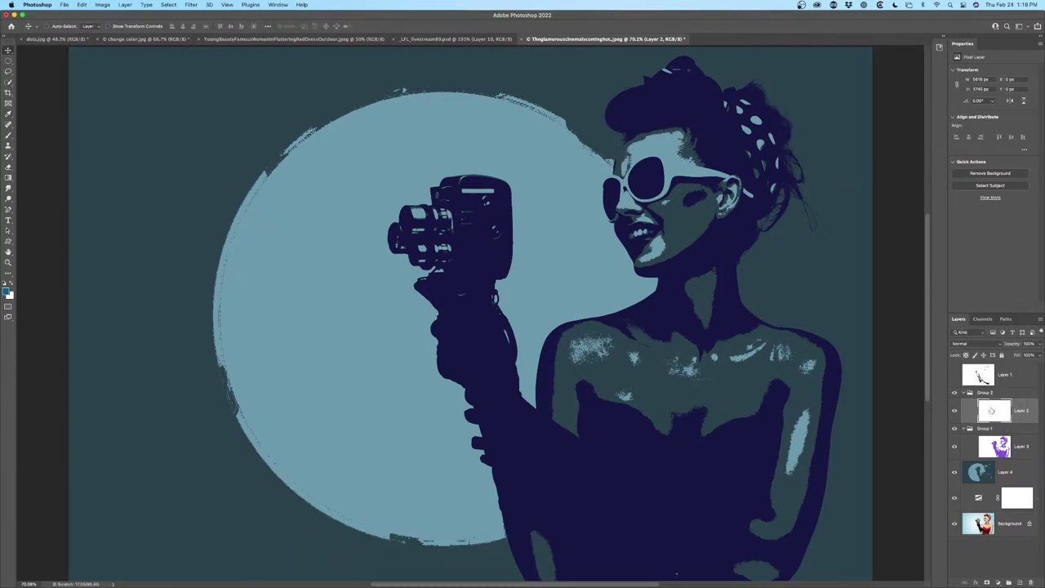
{"action": "key", "text": "ctrl+v"}
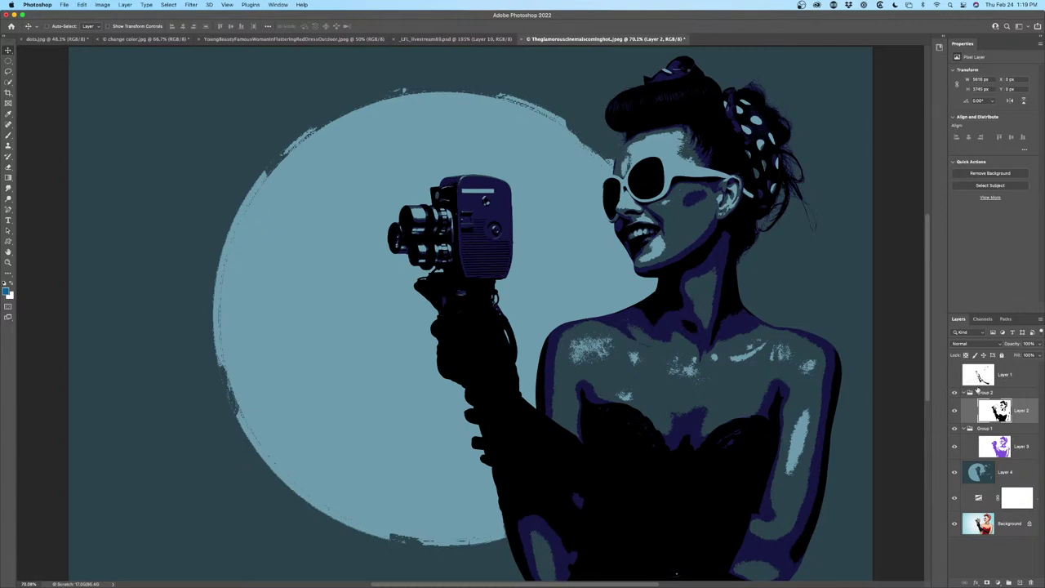
Lighten Layer 2 to +60 in Hue/Saturation and make Layer 1 visible
{"action": "key", "text": "super+u"}
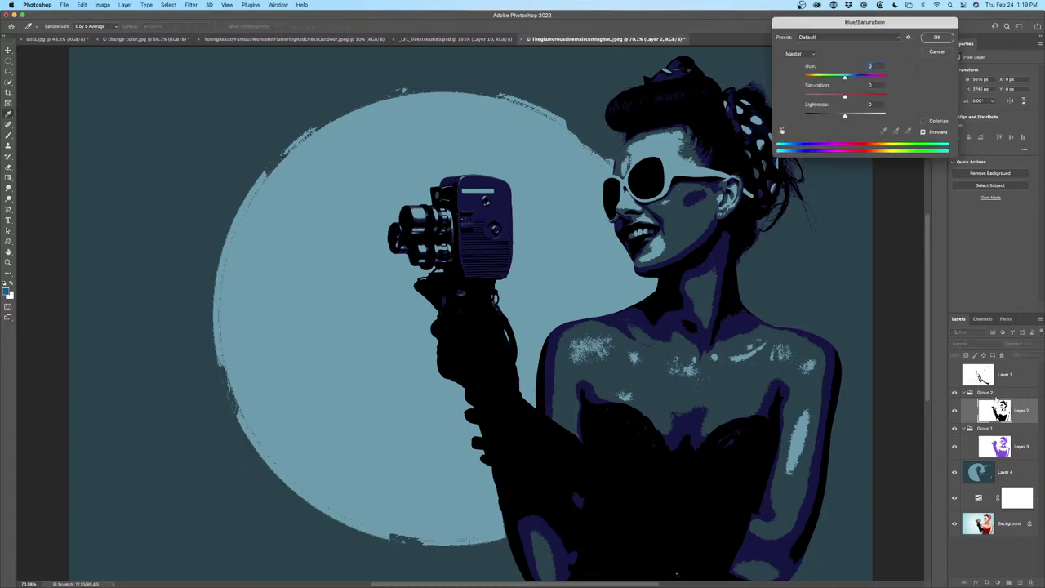
{"action": "left_click_drag", "start_coordinate": [846, 116], "coordinate": [873, 117]}
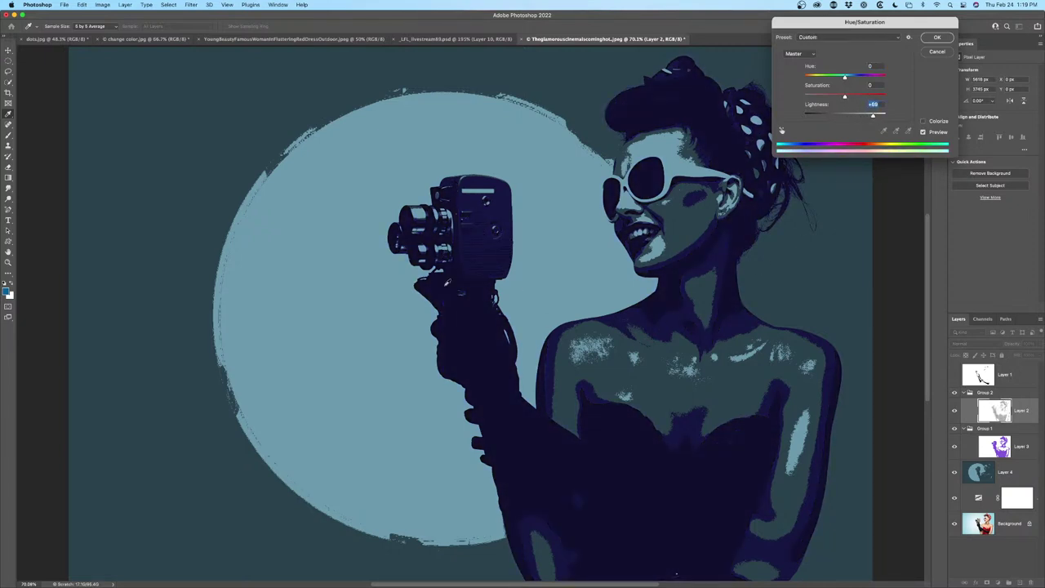
{"action": "left_click", "coordinate": [929, 39]}
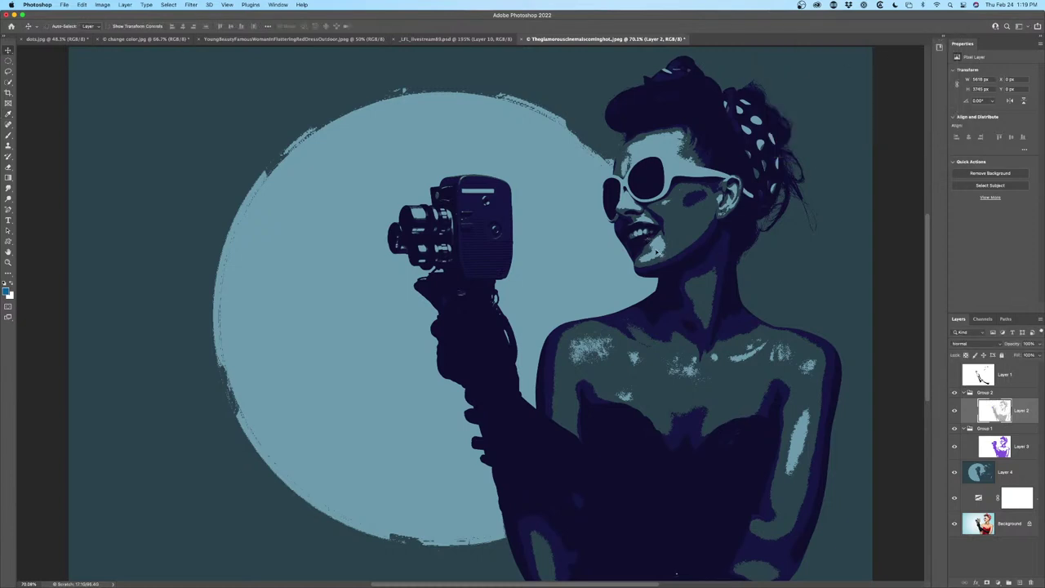
{"action": "left_click", "coordinate": [954, 375]}
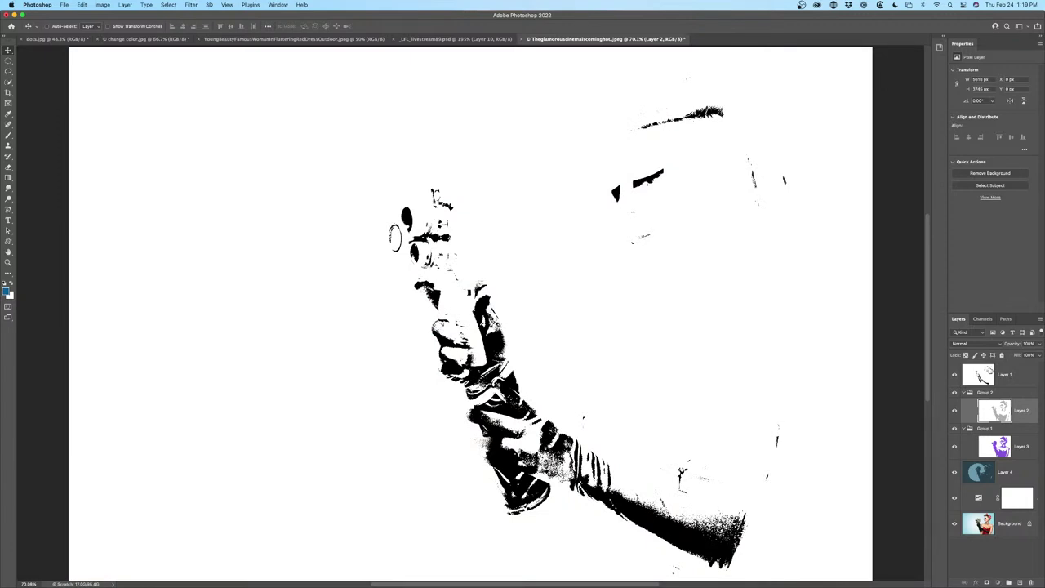
Set Layer 1's blend mode to Multiply and toggle its visibility to compare
{"action": "left_click", "coordinate": [988, 374]}
{"action": "left_click", "coordinate": [974, 344]}
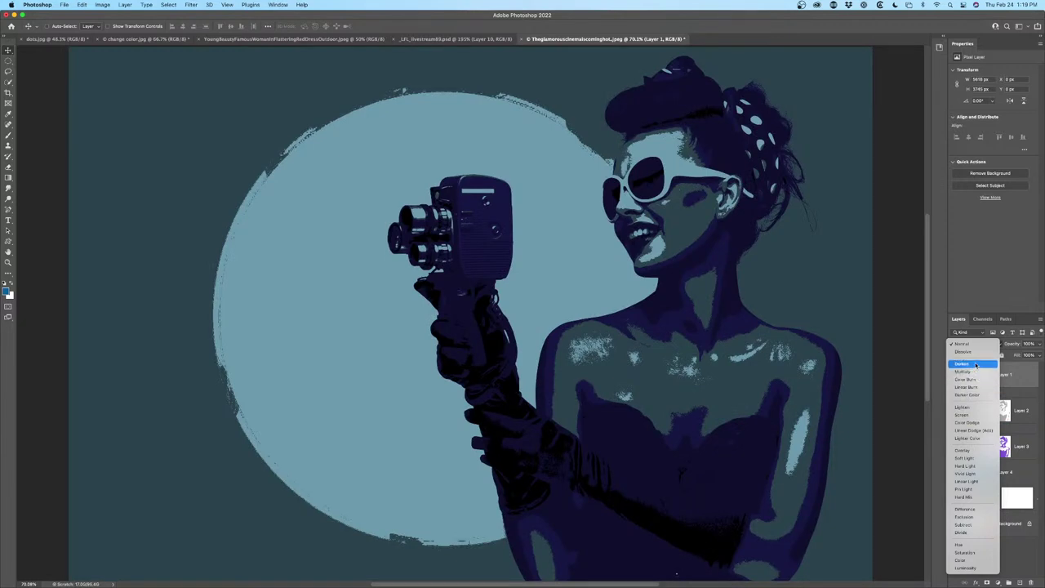
{"action": "left_click", "coordinate": [977, 372]}
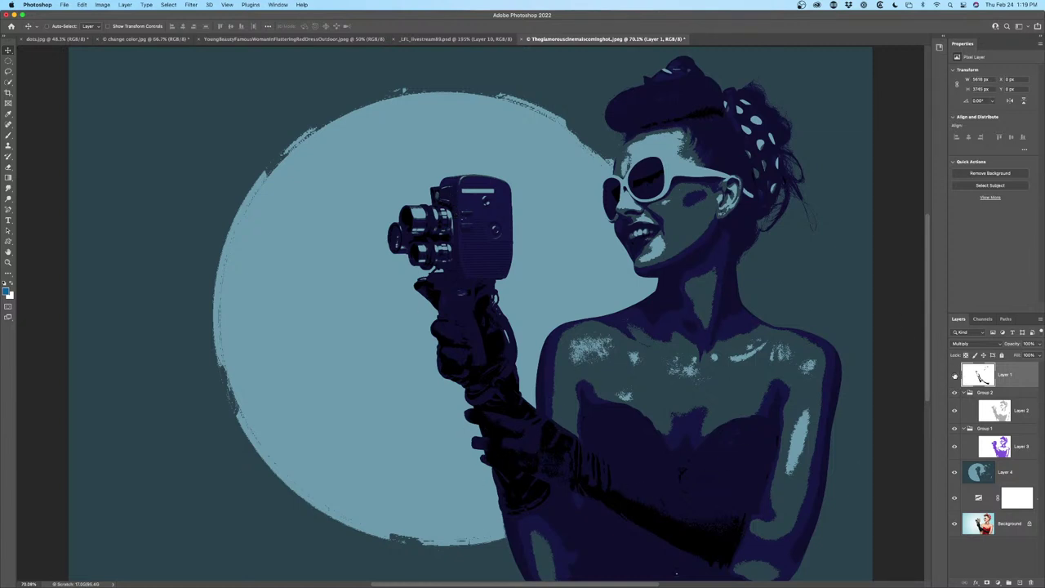
{"action": "left_click", "coordinate": [955, 374]}
{"action": "left_click", "coordinate": [955, 374]}
Invert Layer 1 and switch its blend mode to Screen
{"action": "key", "text": "super+i"}
{"action": "left_click", "coordinate": [972, 343]}
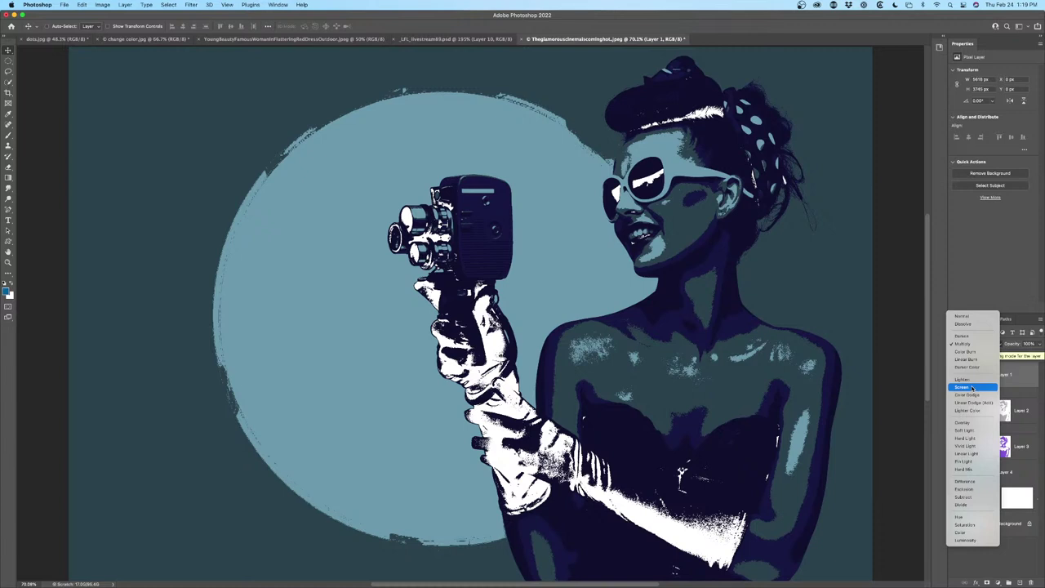
{"action": "left_click", "coordinate": [972, 387]}
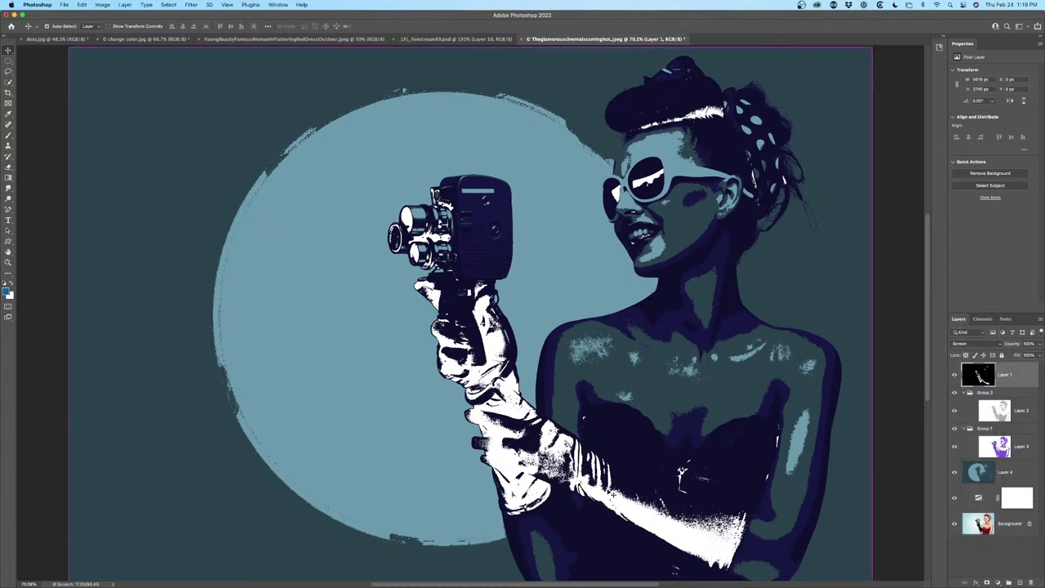
{"action": "key", "text": "super+u"}
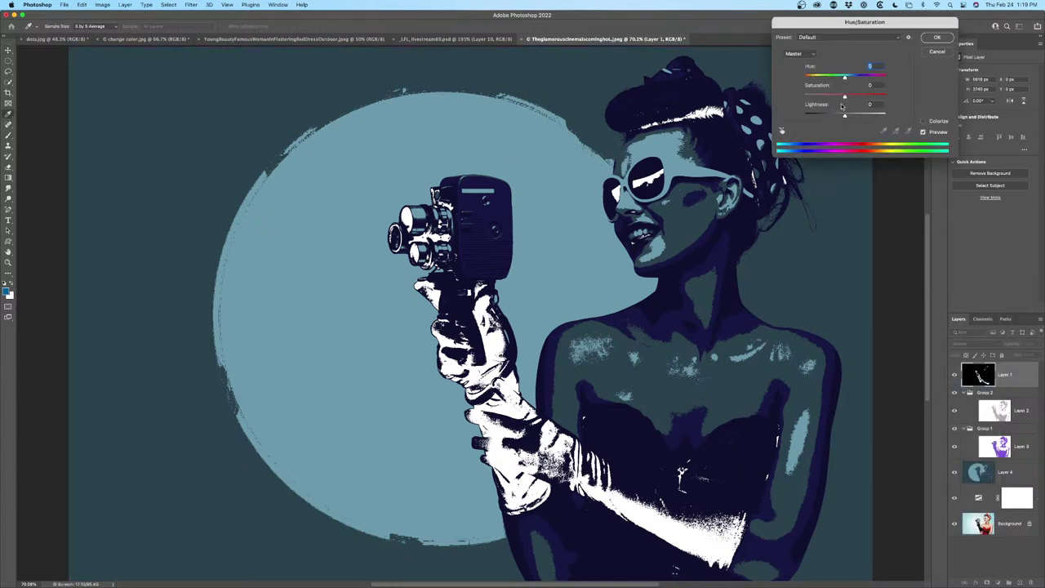
Colorize Layer 1's white highlights magenta with slightly reduced Lightness
{"action": "left_click", "coordinate": [923, 123]}
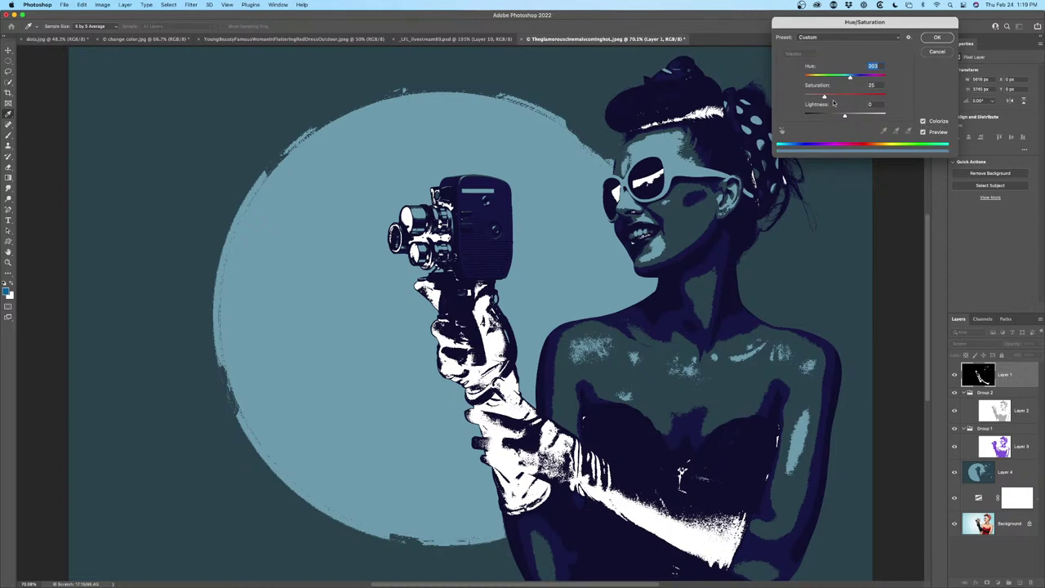
{"action": "left_click_drag", "start_coordinate": [845, 115], "coordinate": [873, 77]}
{"action": "left_click_drag", "start_coordinate": [829, 115], "coordinate": [820, 116]}
{"action": "left_click", "coordinate": [937, 37]}
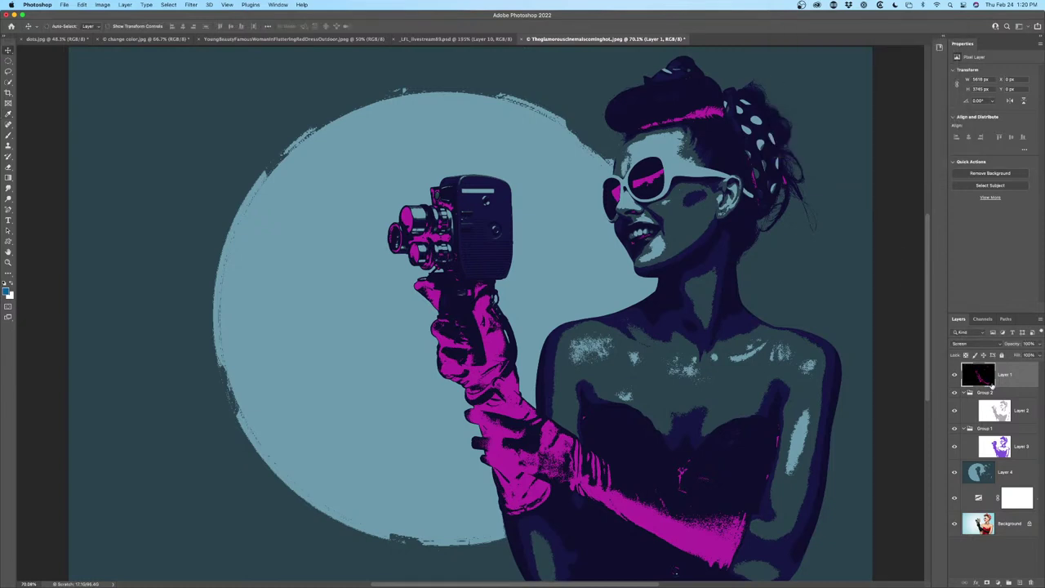
Add a Hue/Saturation adjustment layer on top and shift its hue toward purple
{"action": "left_click", "coordinate": [998, 582]}
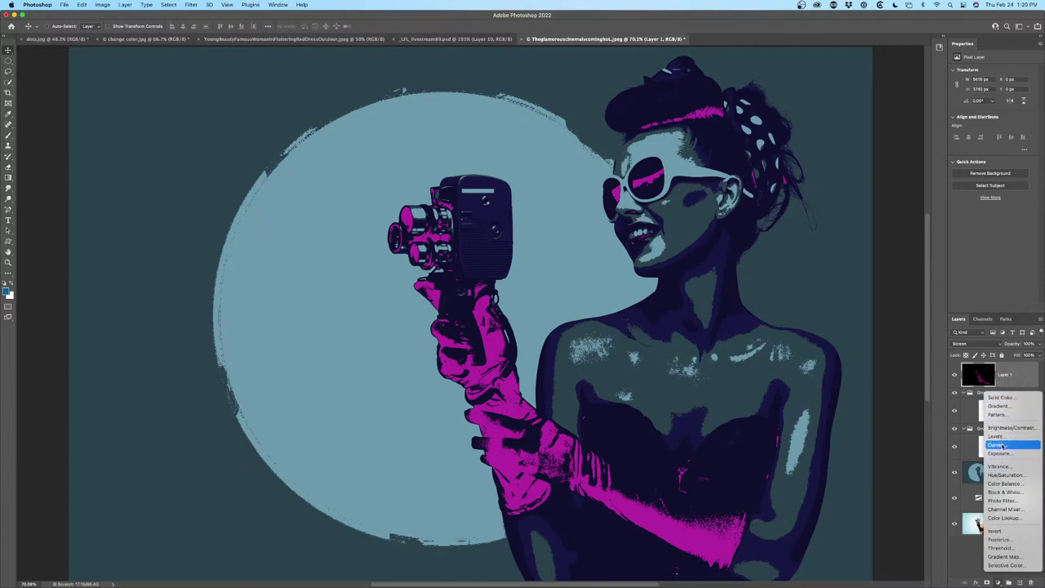
{"action": "left_click", "coordinate": [1006, 475]}
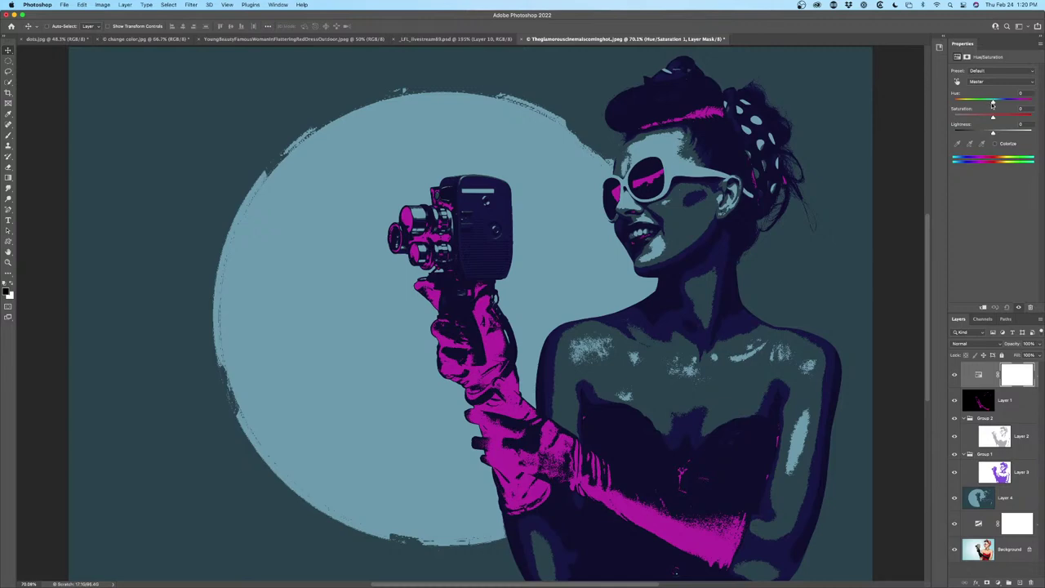
{"action": "mouse_move", "coordinate": [990, 103]}
{"action": "left_mouse_down"}
{"action": "mouse_move", "coordinate": [961, 101]}
{"action": "mouse_move", "coordinate": [1011, 103]}
{"action": "left_mouse_up"}
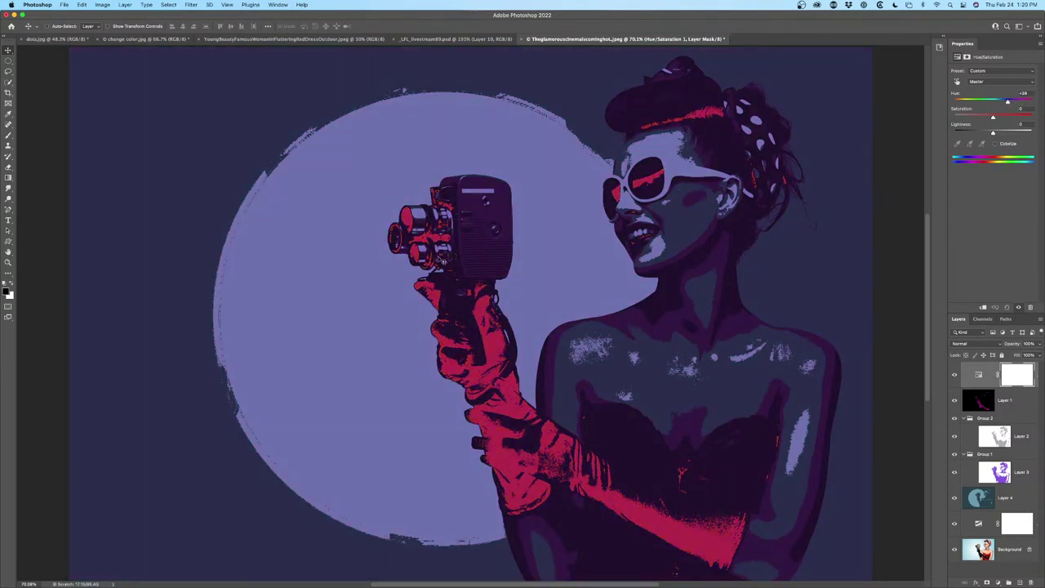
{"action": "left_click", "coordinate": [970, 403]}
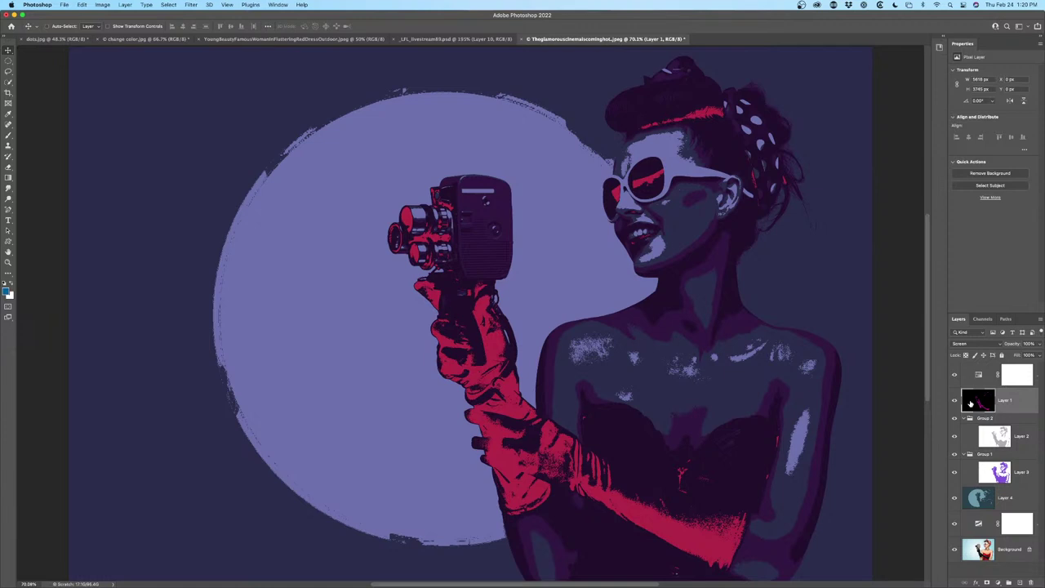
Shift Layer 1's hue to -114 so its highlights read magenta again
{"action": "key", "text": "super+u"}
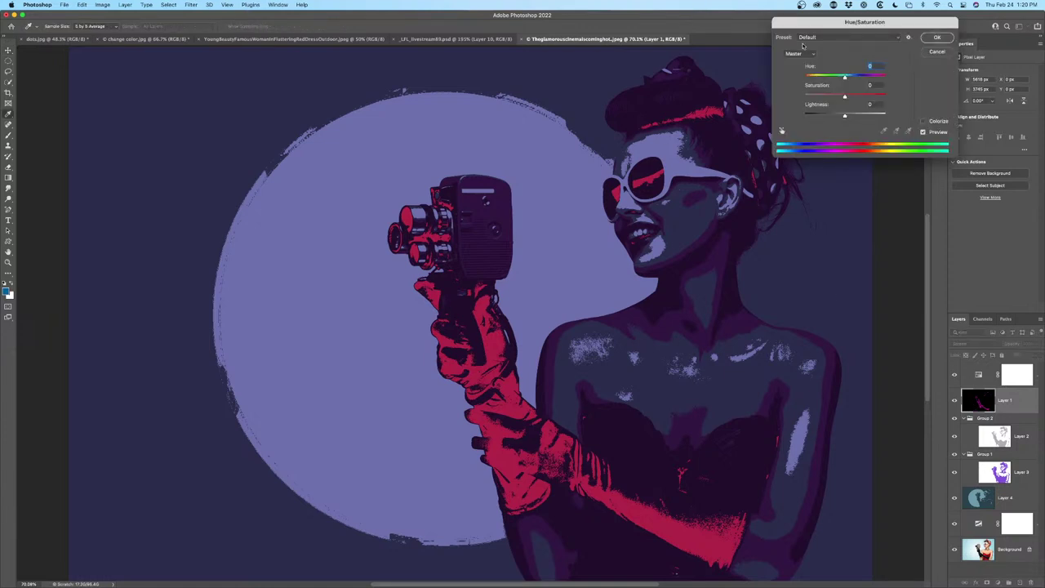
{"action": "left_click_drag", "start_coordinate": [827, 23], "coordinate": [870, 17]}
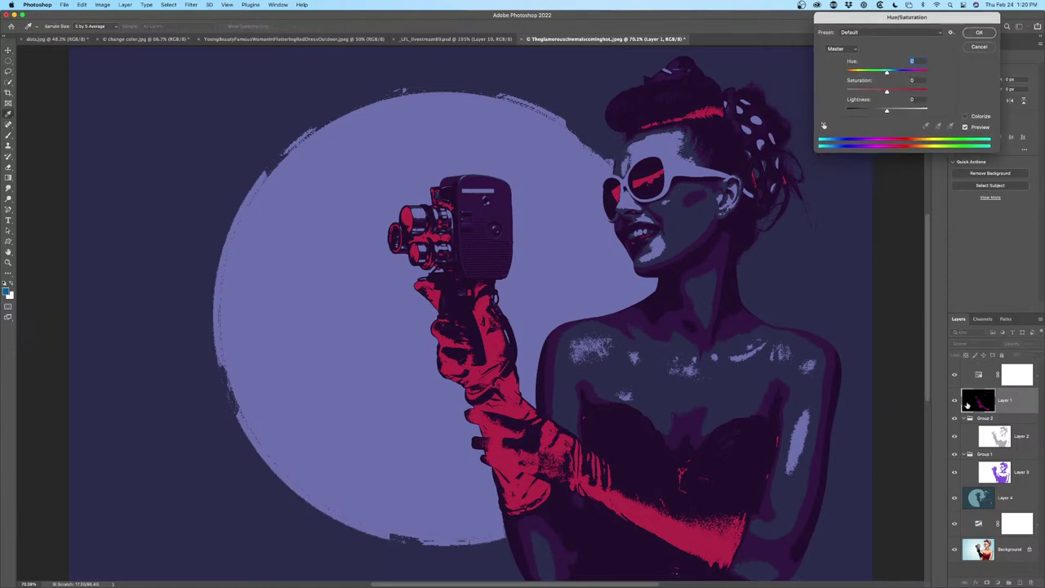
{"action": "mouse_move", "coordinate": [887, 74]}
{"action": "left_mouse_down"}
{"action": "mouse_move", "coordinate": [857, 74]}
{"action": "mouse_move", "coordinate": [871, 73]}
{"action": "left_mouse_up"}
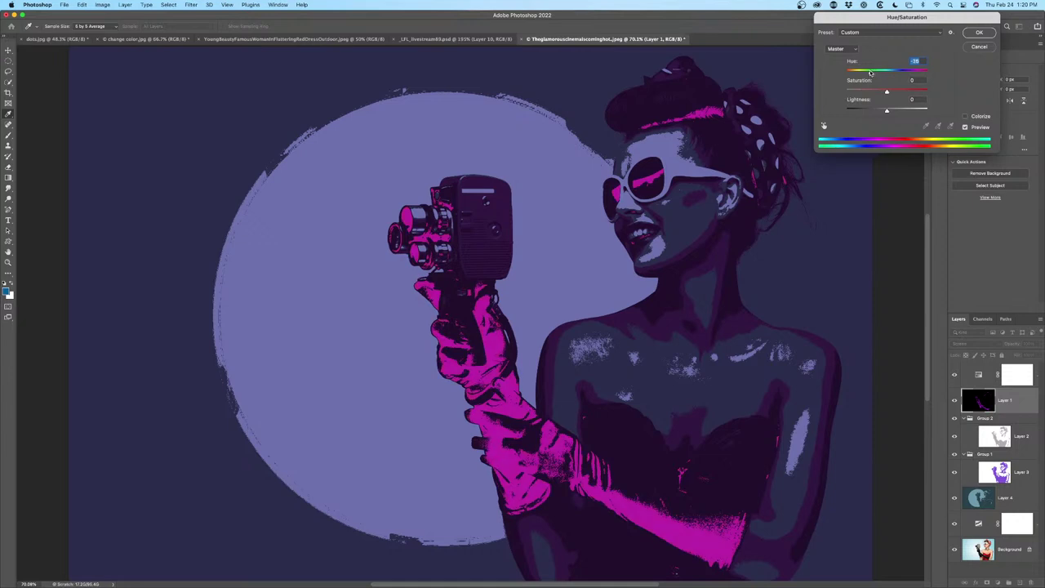
{"action": "left_click", "coordinate": [979, 33]}
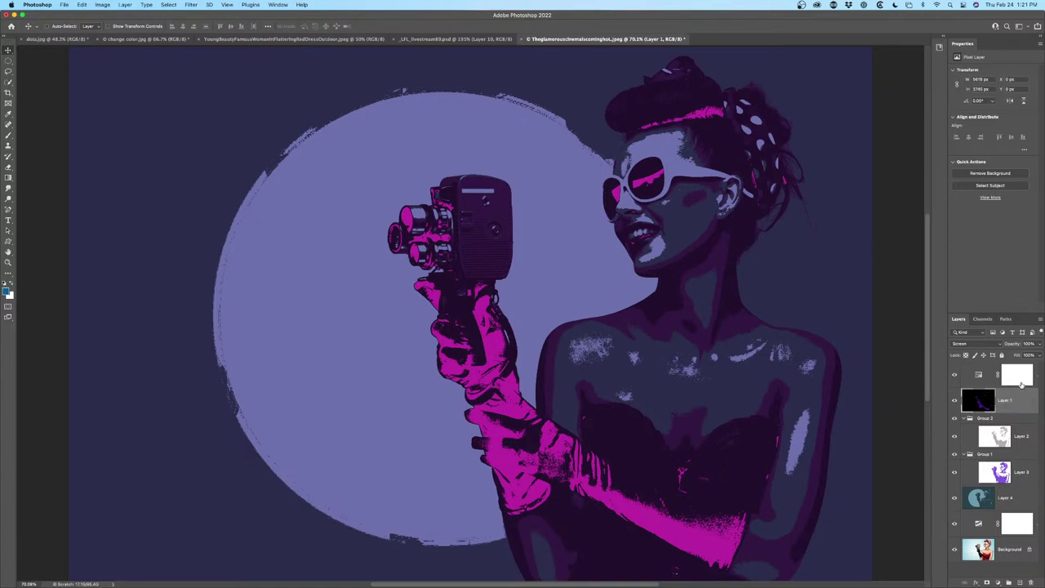
{"action": "left_click", "coordinate": [986, 378]}
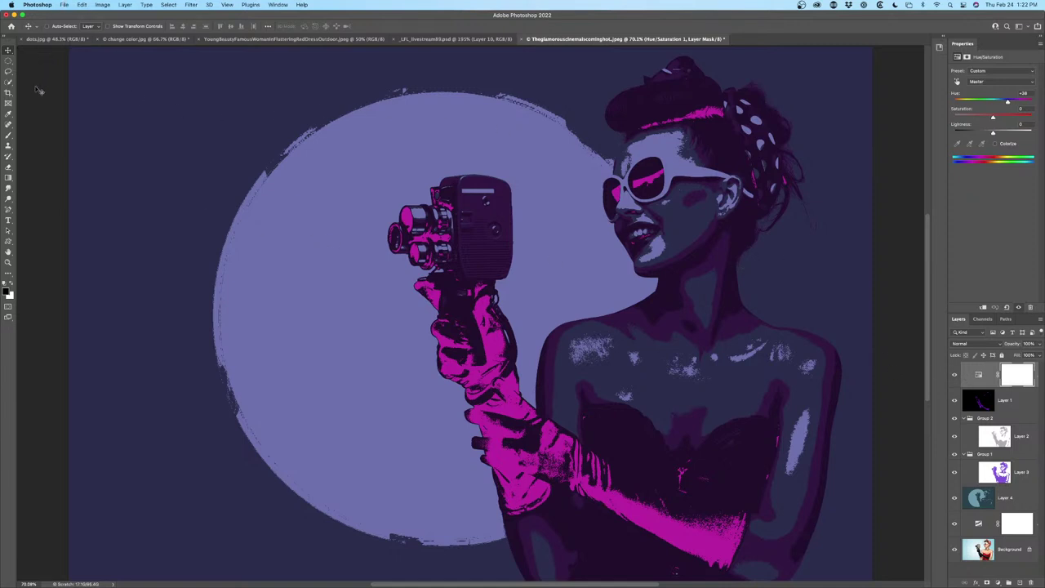
{"action": "left_click", "coordinate": [9, 221]}
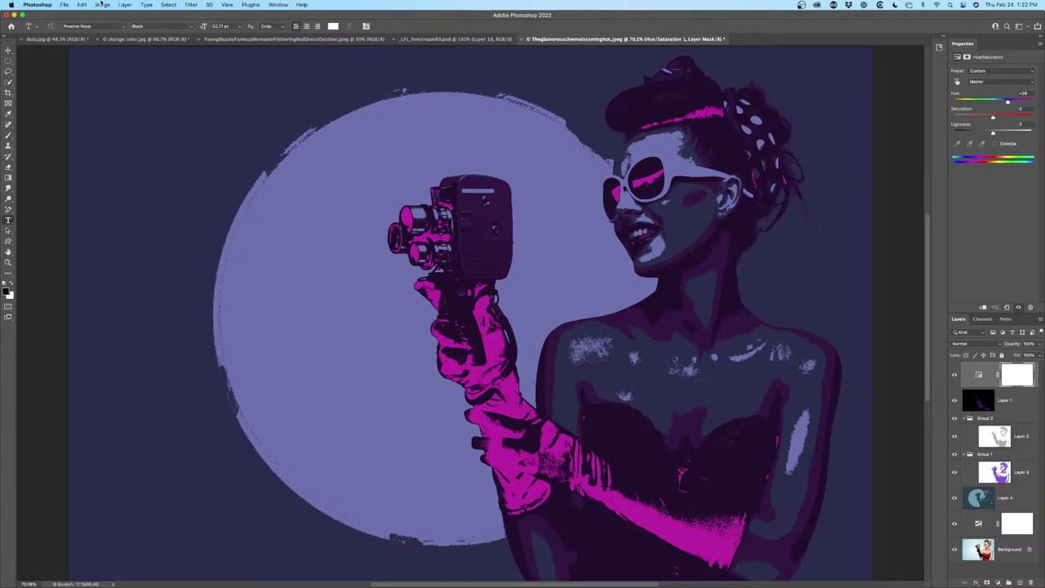
Type 'RETRO' at the poster's upper left in the Depressionist Three font
{"action": "left_click", "coordinate": [199, 181]}
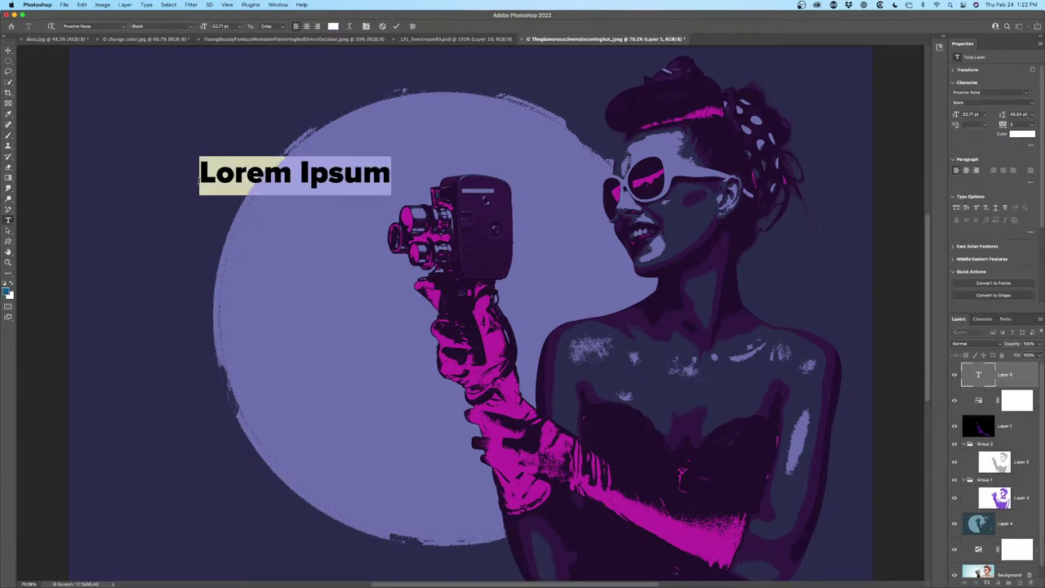
{"action": "type", "text": "RETRO"}
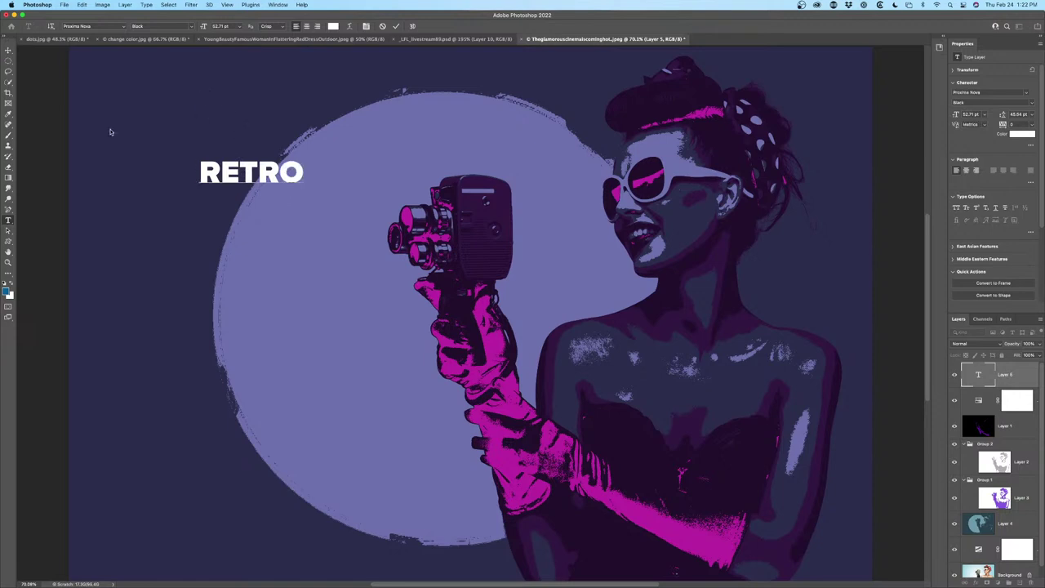
{"action": "key", "text": "super+a"}
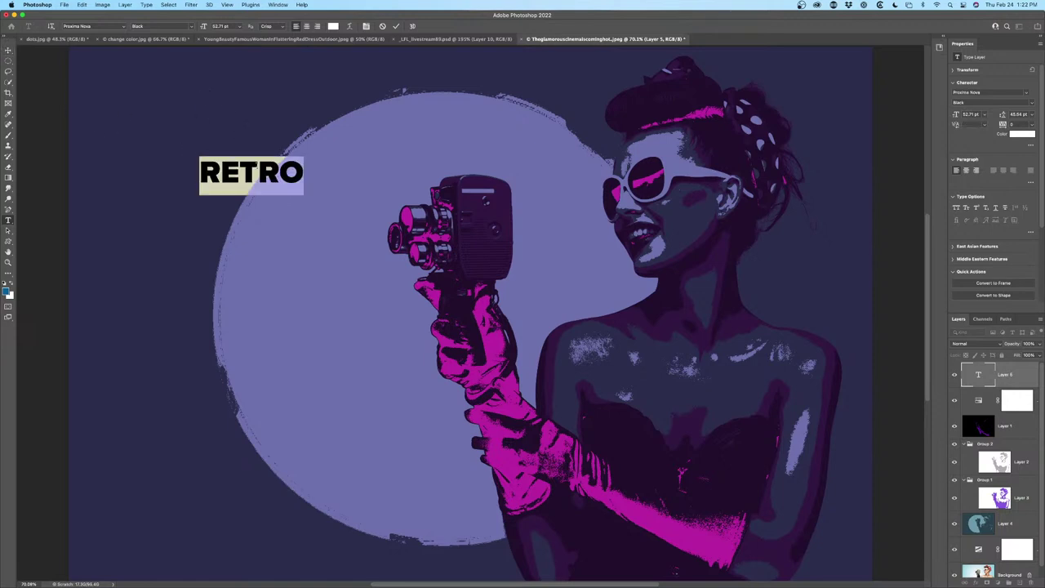
{"action": "left_click", "coordinate": [124, 27]}
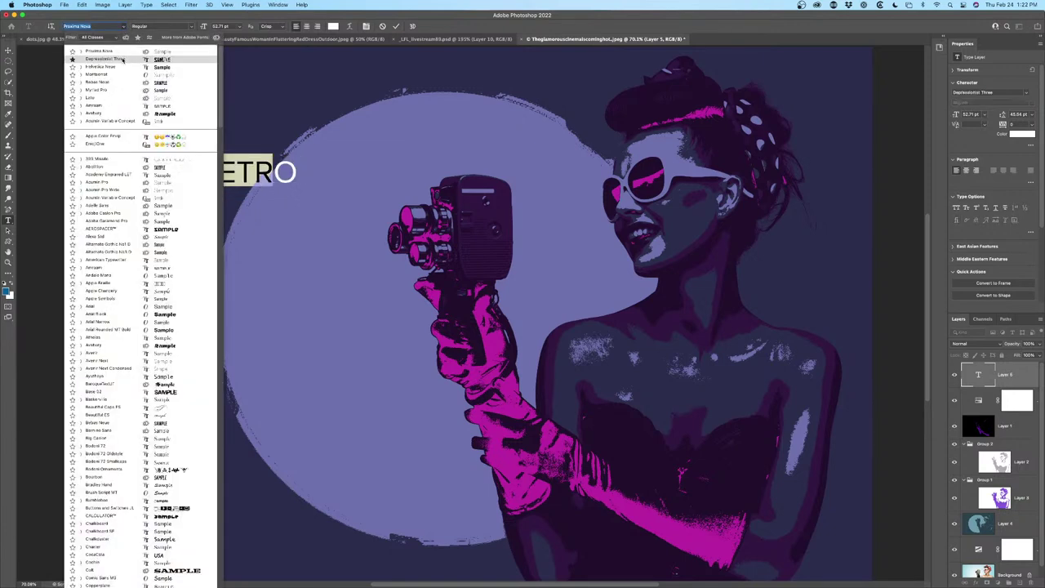
{"action": "left_click", "coordinate": [122, 60]}
{"action": "left_click", "coordinate": [8, 50]}
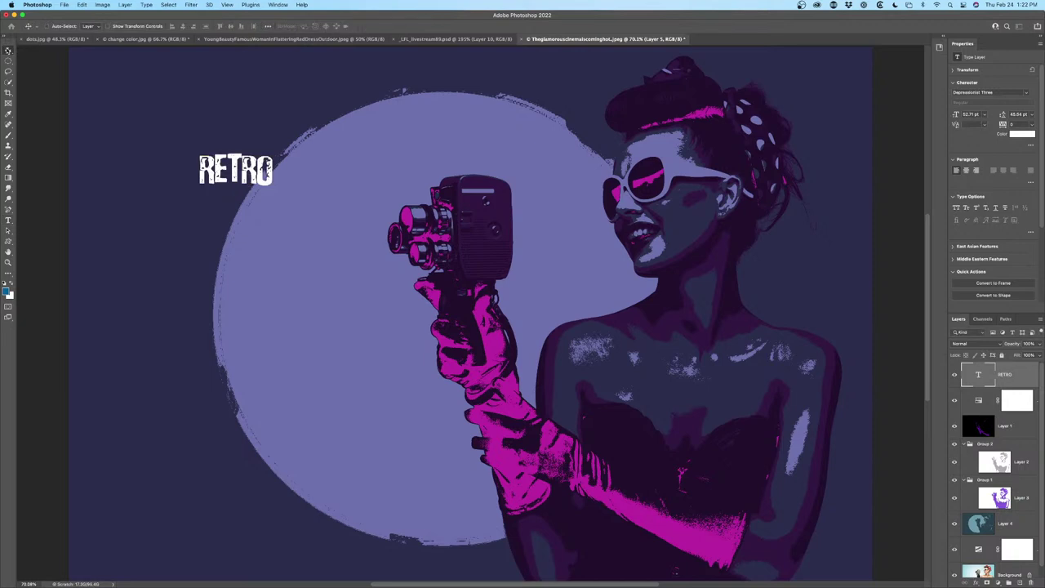
Scale RETRO up proportionally and move it higher on the poster
{"action": "key", "text": "super+t"}
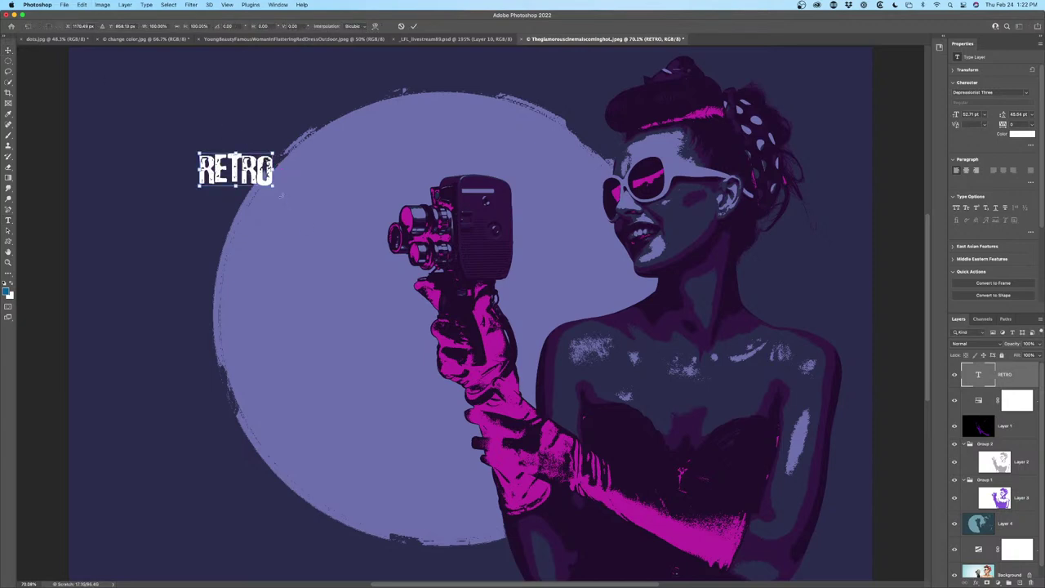
{"action": "left_click_drag", "start_coordinate": [274, 186], "coordinate": [567, 316]}
{"action": "key", "text": "Return"}
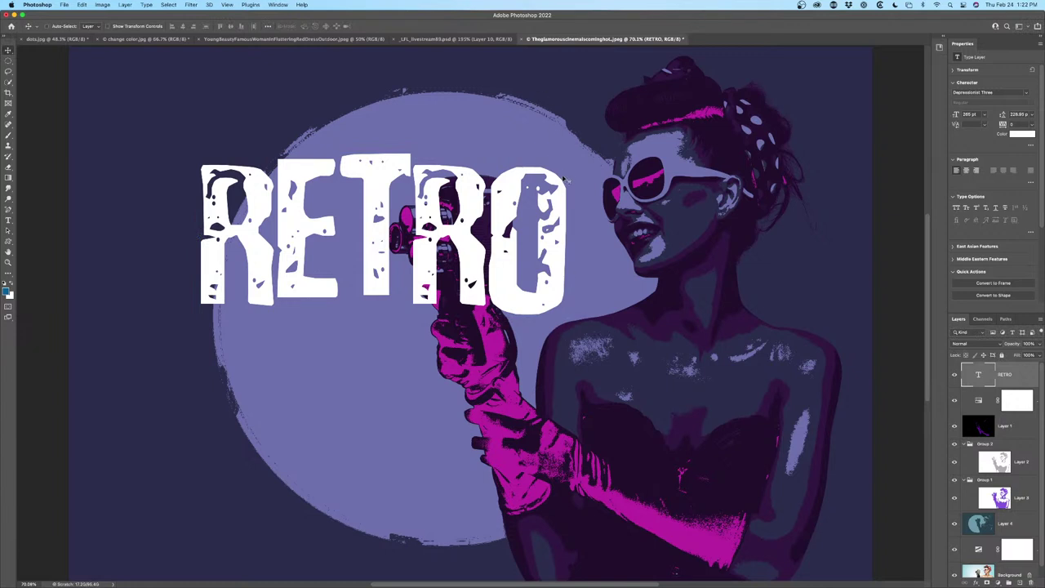
{"action": "left_click_drag", "start_coordinate": [564, 189], "coordinate": [577, 143]}
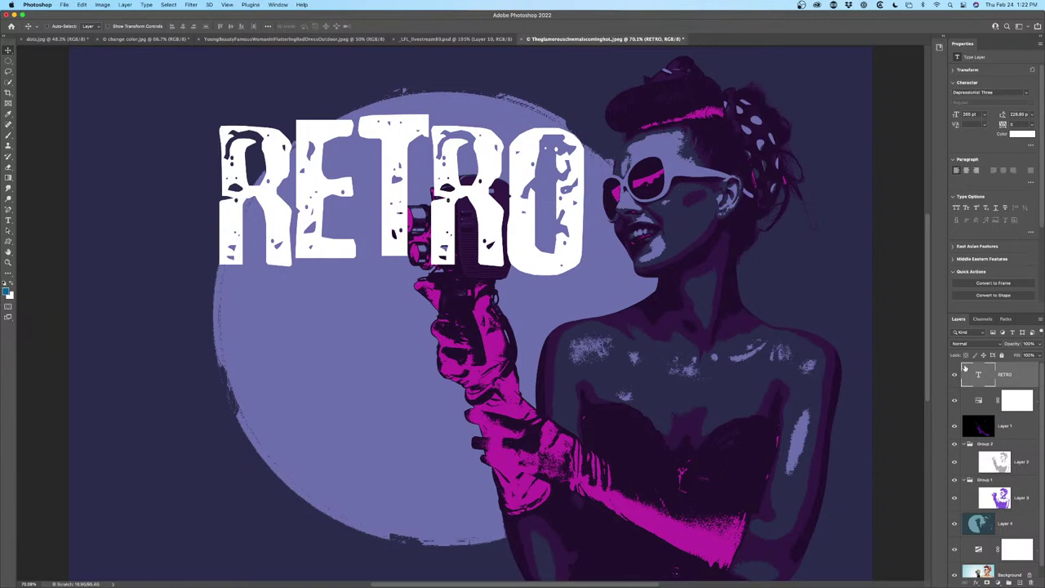
Set RETRO's Blend If underlying black slider to about 34 so the camera shows through
{"action": "left_click", "coordinate": [975, 582]}
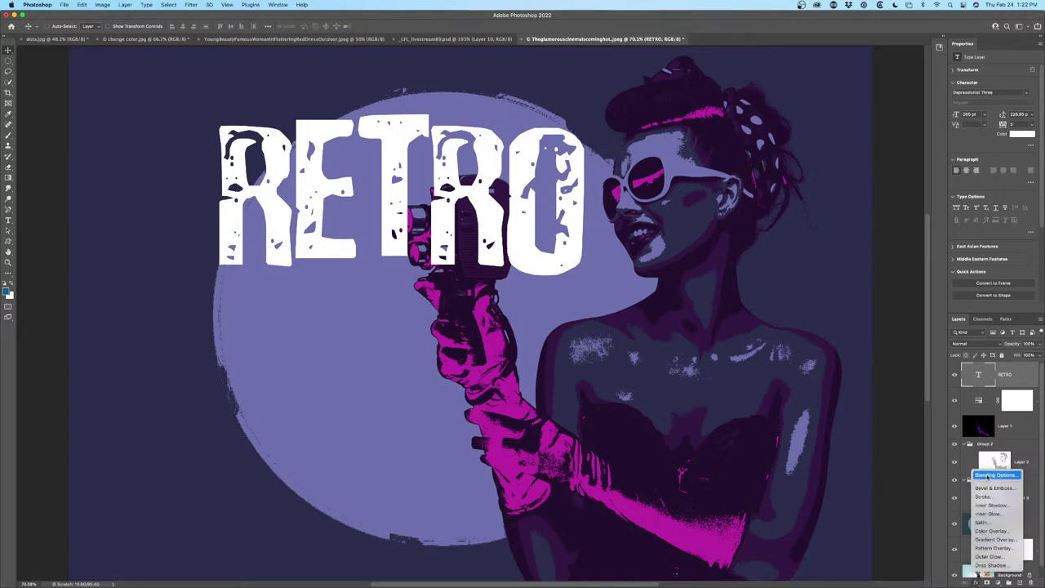
{"action": "left_click", "coordinate": [991, 475]}
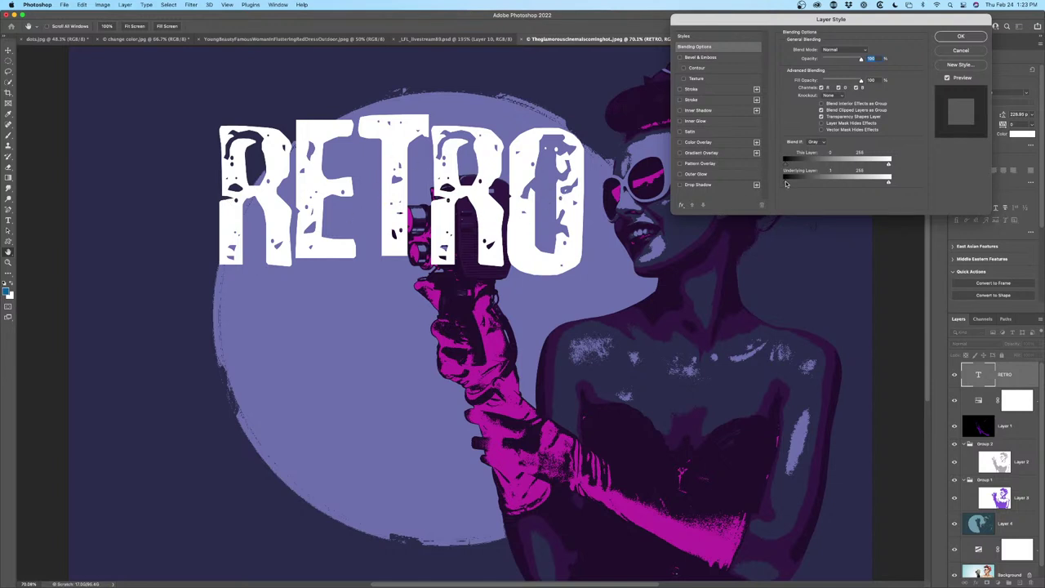
{"action": "mouse_move", "coordinate": [786, 184]}
{"action": "left_mouse_down"}
{"action": "mouse_move", "coordinate": [814, 185]}
{"action": "mouse_move", "coordinate": [802, 185]}
{"action": "left_mouse_up"}
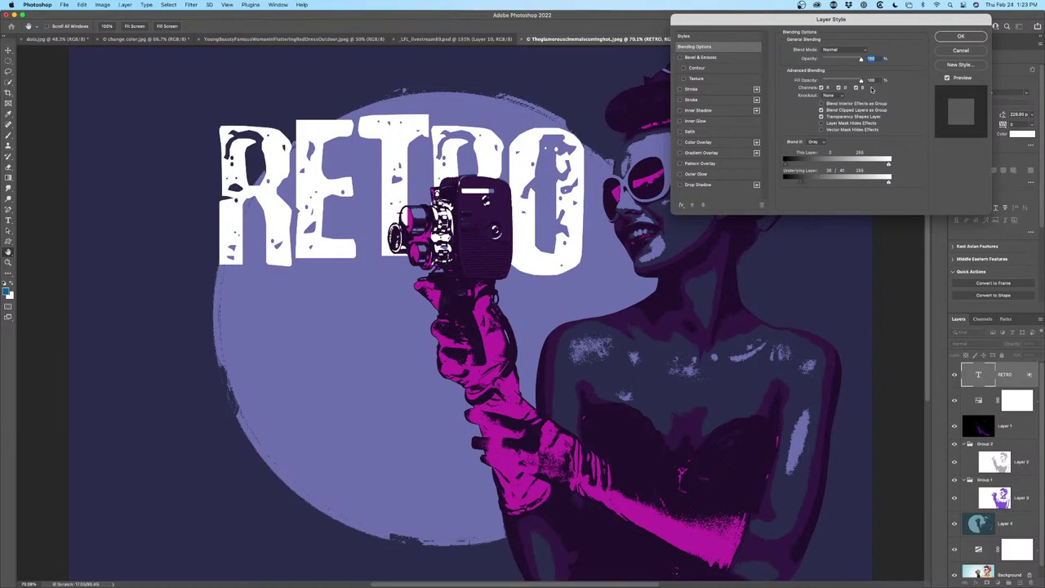
{"action": "left_click", "coordinate": [960, 36]}
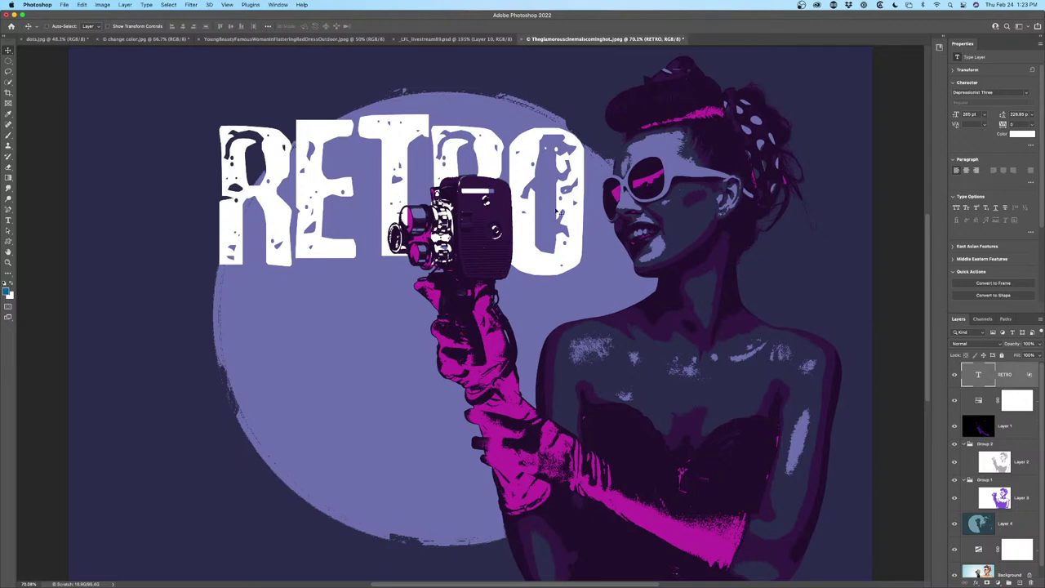
Reposition RETRO near the top and keep its opacity at 100%
{"action": "left_click_drag", "start_coordinate": [532, 170], "coordinate": [431, 185]}
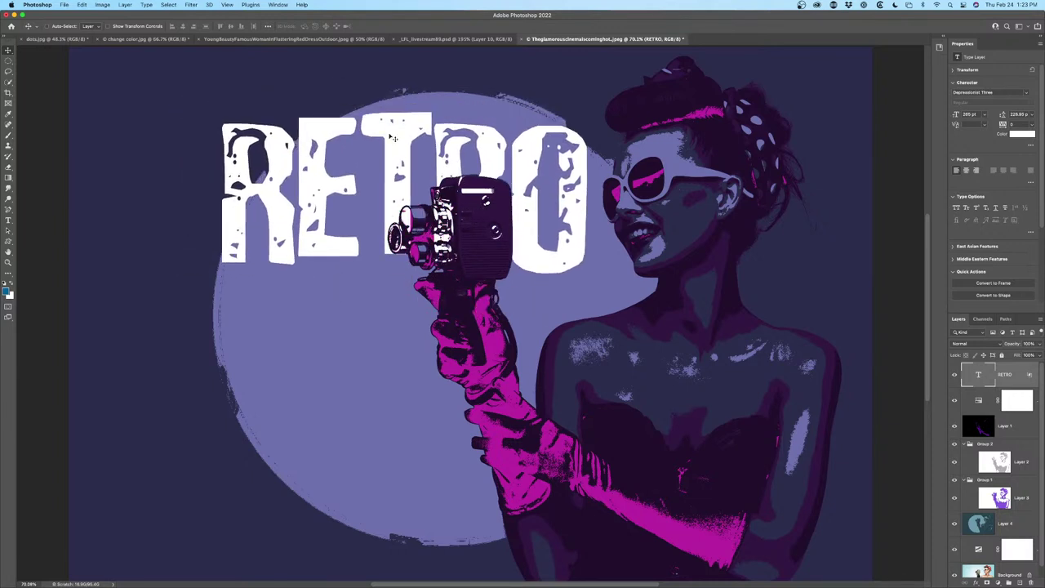
{"action": "left_click_drag", "start_coordinate": [393, 137], "coordinate": [397, 72]}
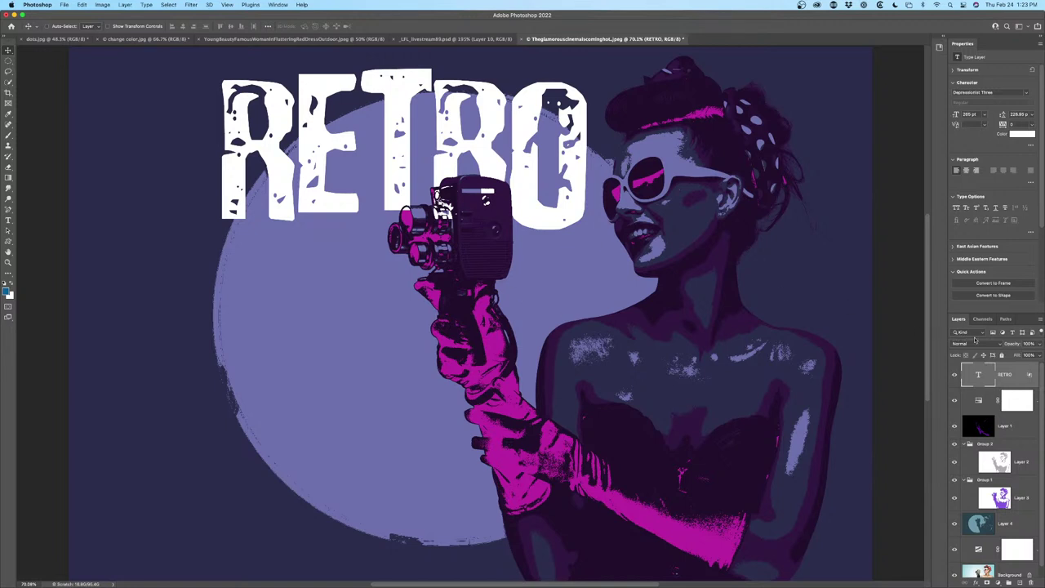
{"action": "mouse_move", "coordinate": [1011, 346]}
{"action": "left_mouse_down"}
{"action": "mouse_move", "coordinate": [986, 348]}
{"action": "mouse_move", "coordinate": [1001, 348]}
{"action": "left_mouse_up"}
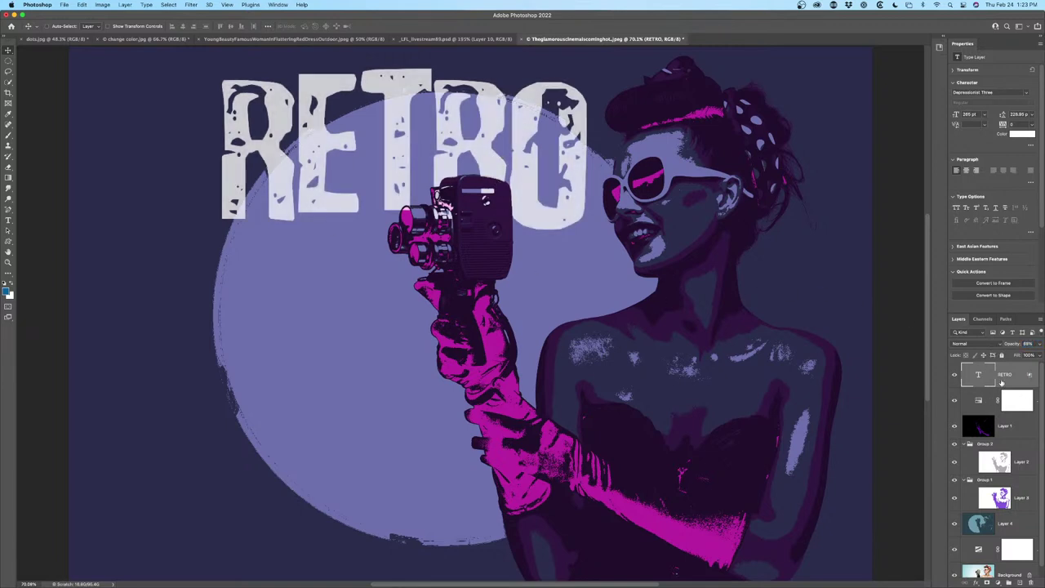
{"action": "left_click", "coordinate": [1027, 344]}
{"action": "type", "text": "100"}
{"action": "key", "text": "Return"}
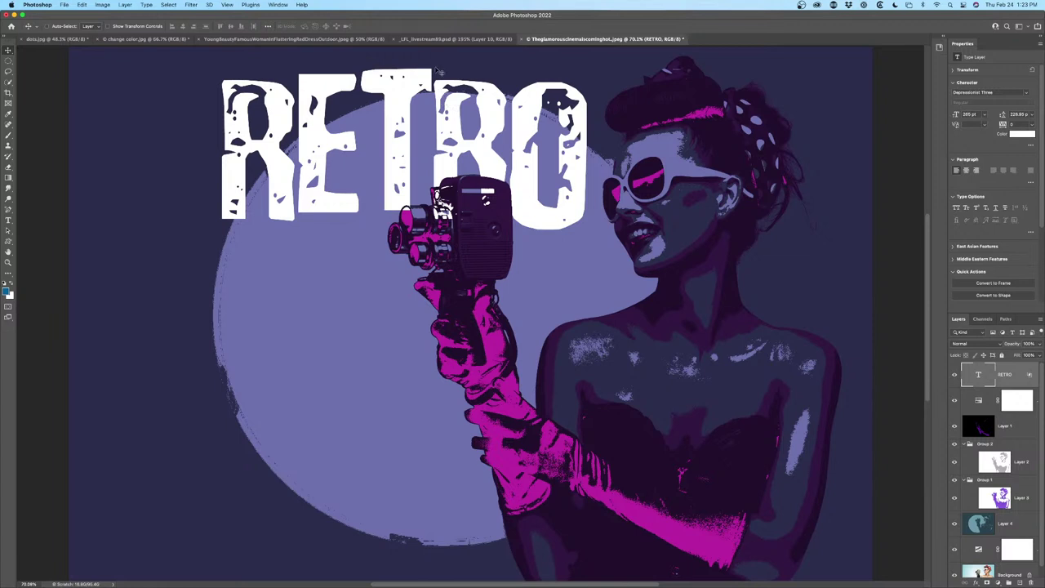
Nudge RETRO into its final place and switch to the red-dress photo
{"action": "left_click_drag", "start_coordinate": [446, 84], "coordinate": [442, 91]}
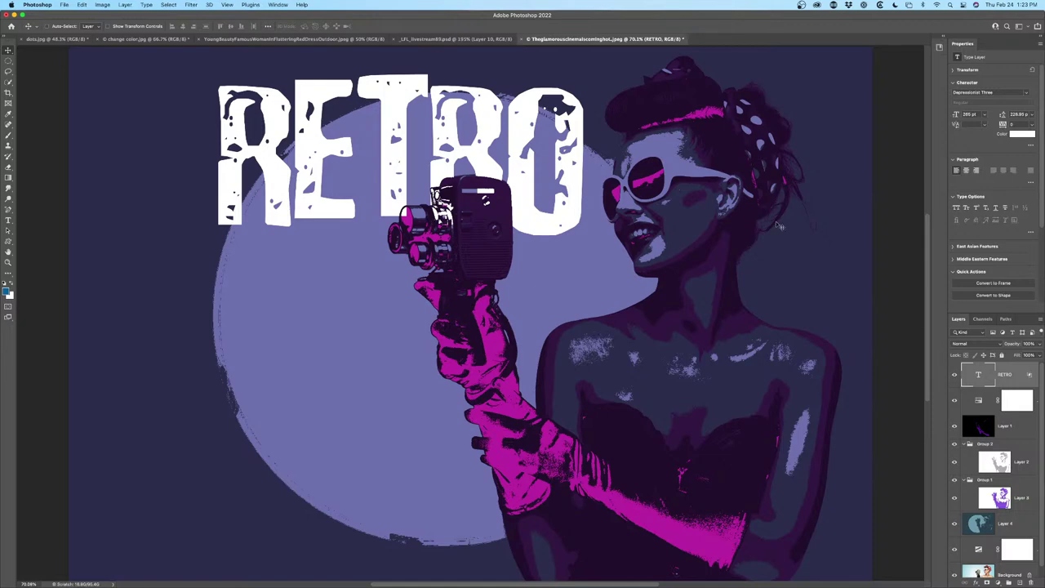
{"action": "left_click_drag", "start_coordinate": [527, 127], "coordinate": [521, 129]}
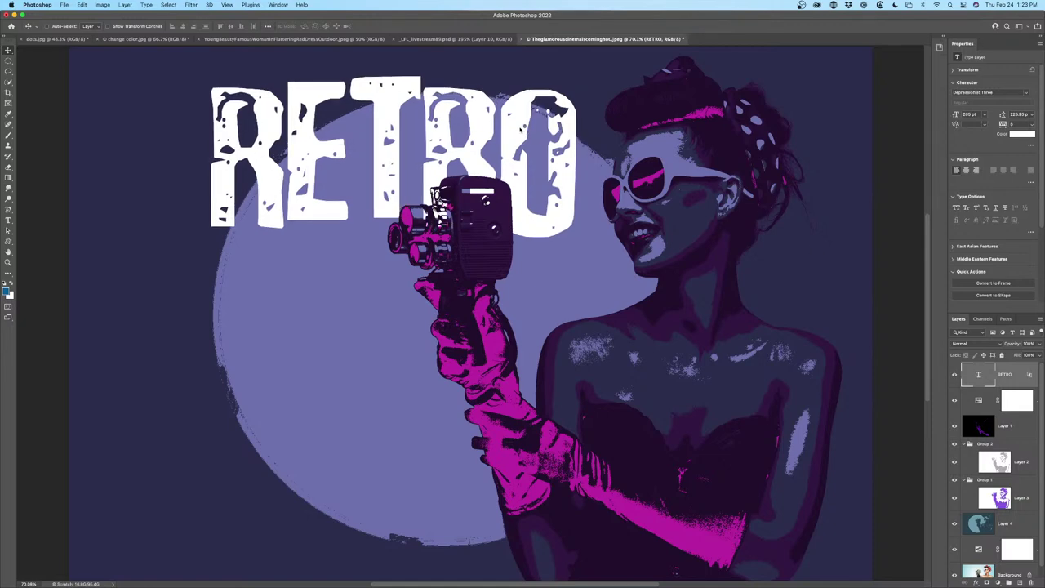
{"action": "left_click", "coordinate": [285, 39]}
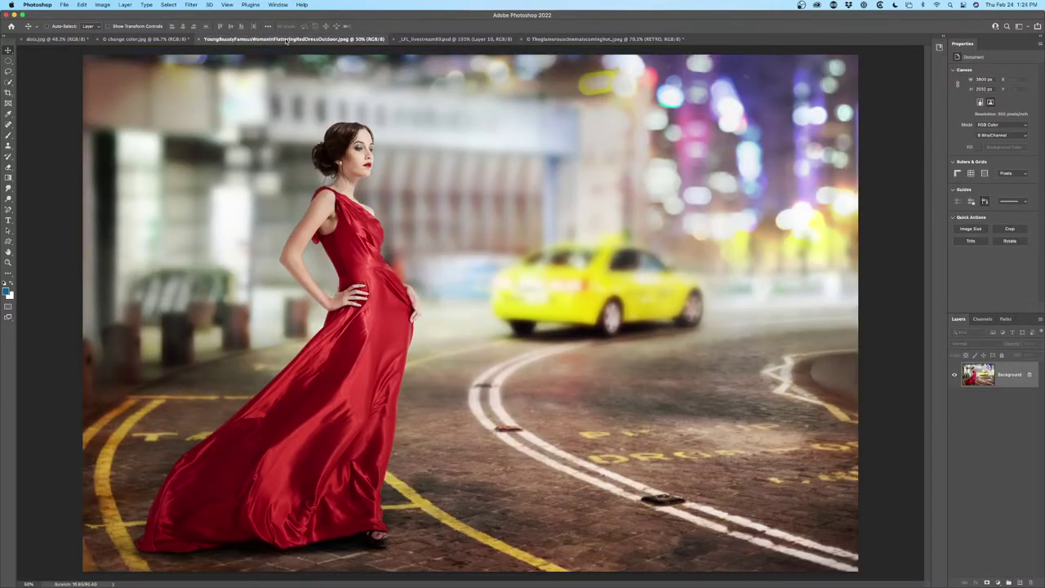
Switch through change color.jpg to dots.jpg and browse the menu bar toward Window
{"action": "left_click", "coordinate": [155, 38]}
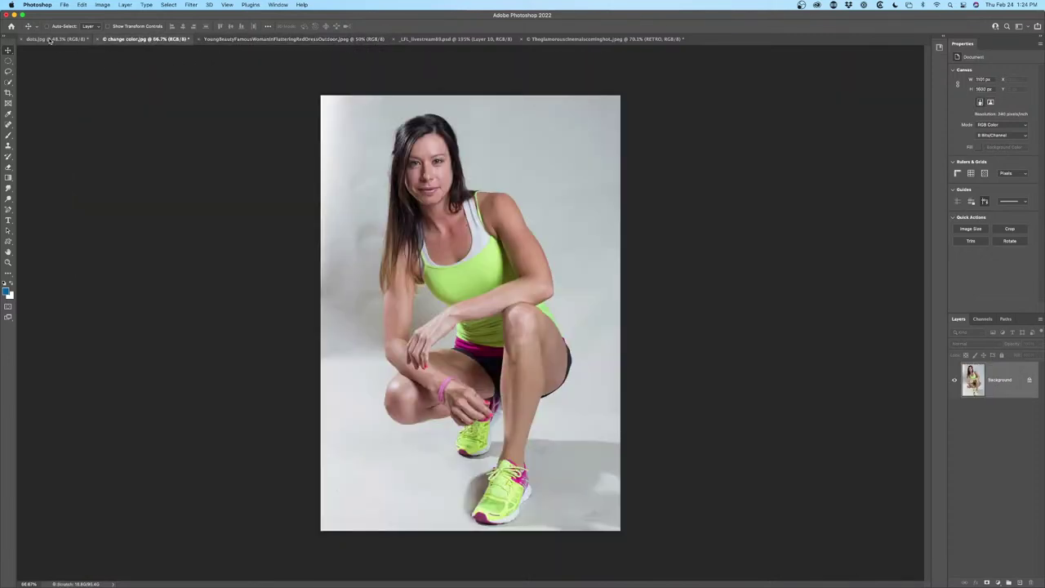
{"action": "left_click", "coordinate": [67, 40]}
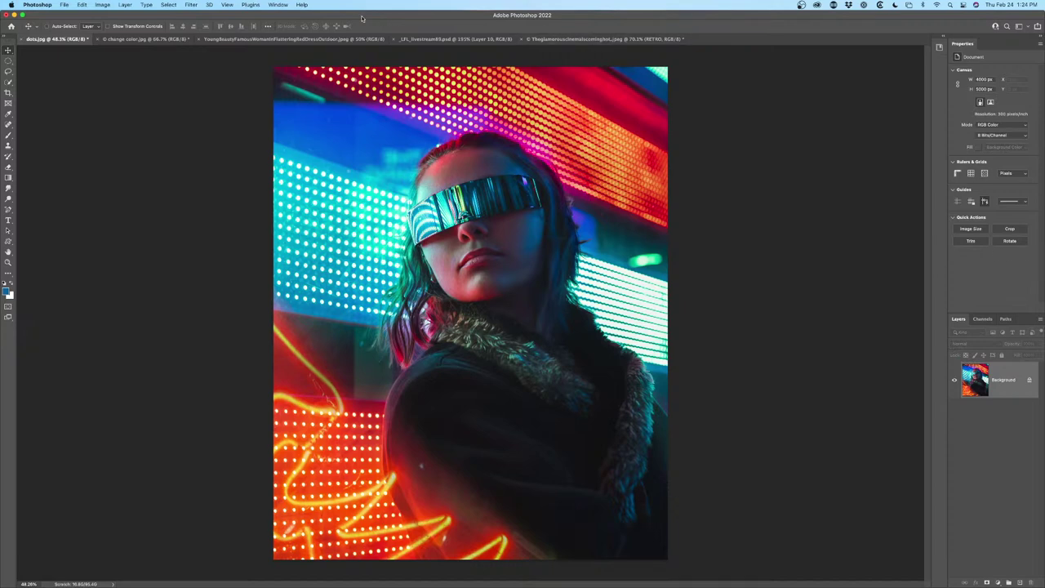
{"action": "left_click", "coordinate": [150, 4]}
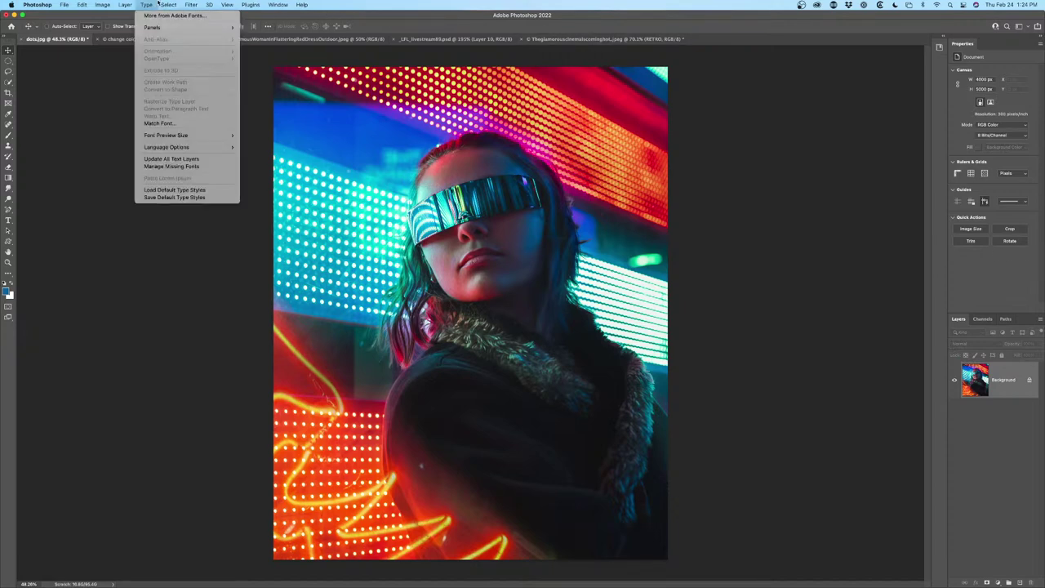
{"action": "mouse_move", "coordinate": [166, 4]}
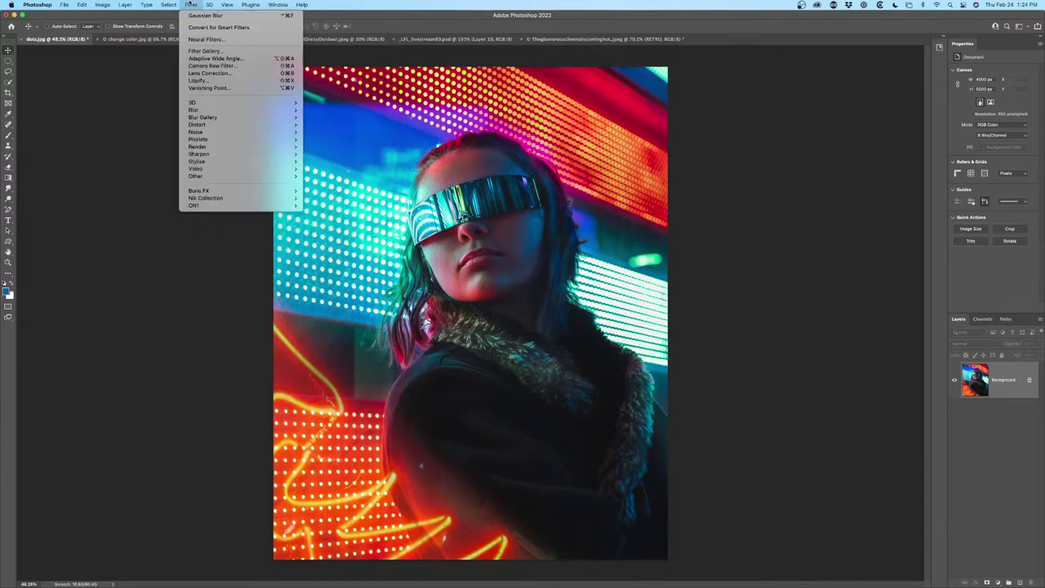
Open the Actions panel, move it off the photo and enlarge it
{"action": "mouse_move", "coordinate": [277, 4]}
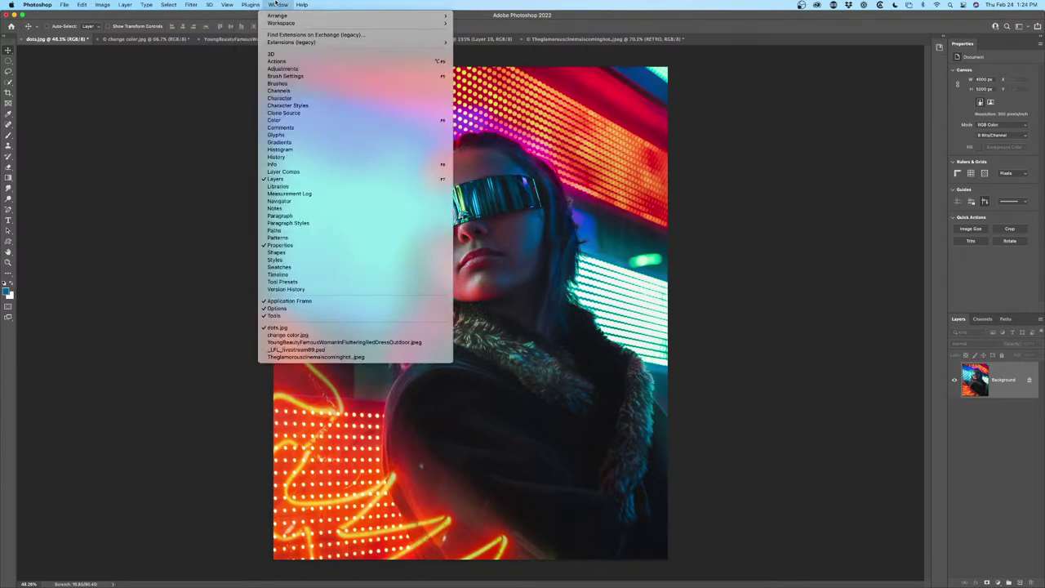
{"action": "left_click", "coordinate": [305, 62]}
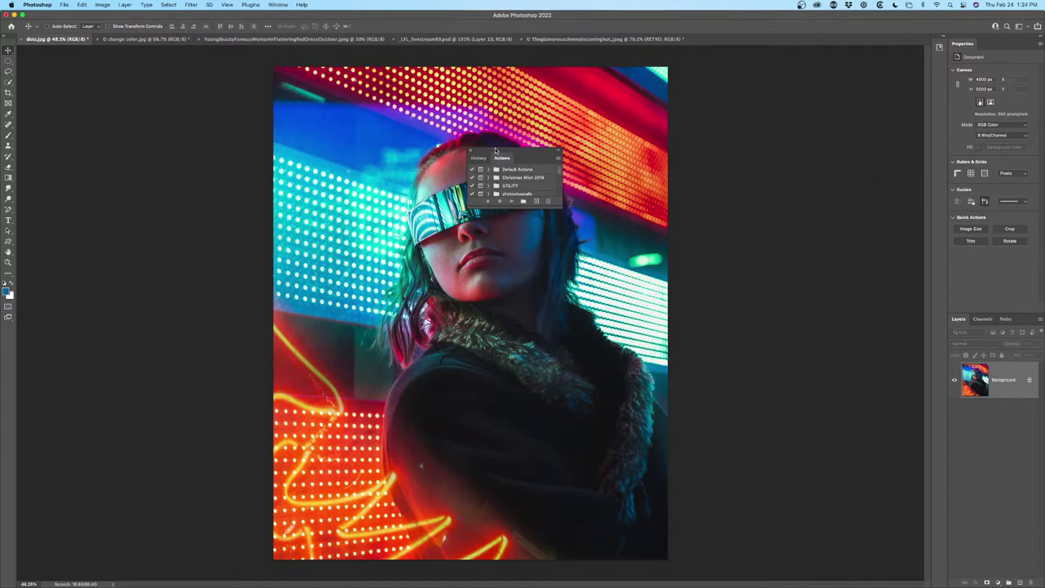
{"action": "left_click_drag", "start_coordinate": [495, 151], "coordinate": [705, 67]}
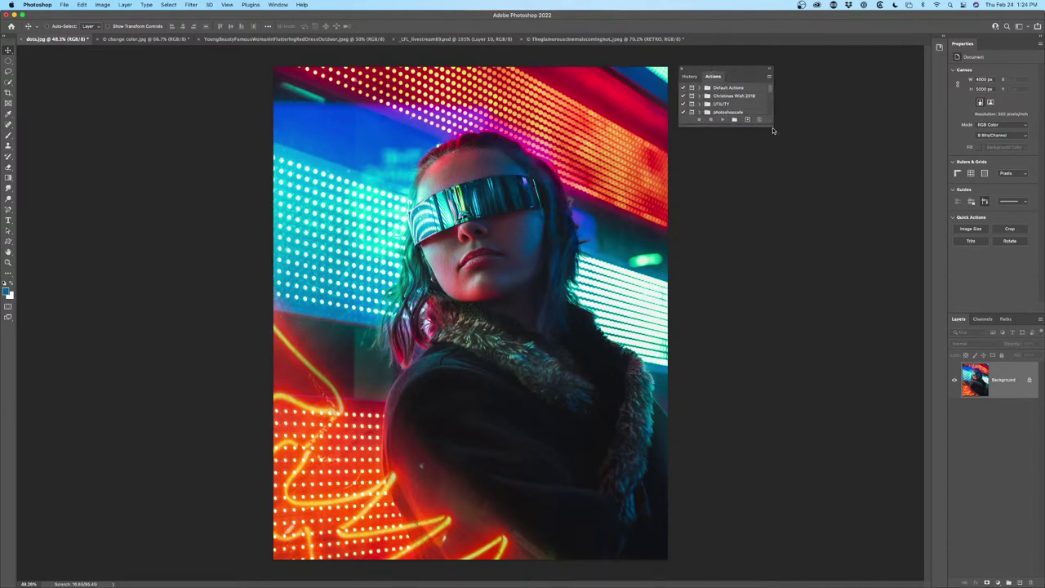
{"action": "left_click_drag", "start_coordinate": [771, 126], "coordinate": [875, 354]}
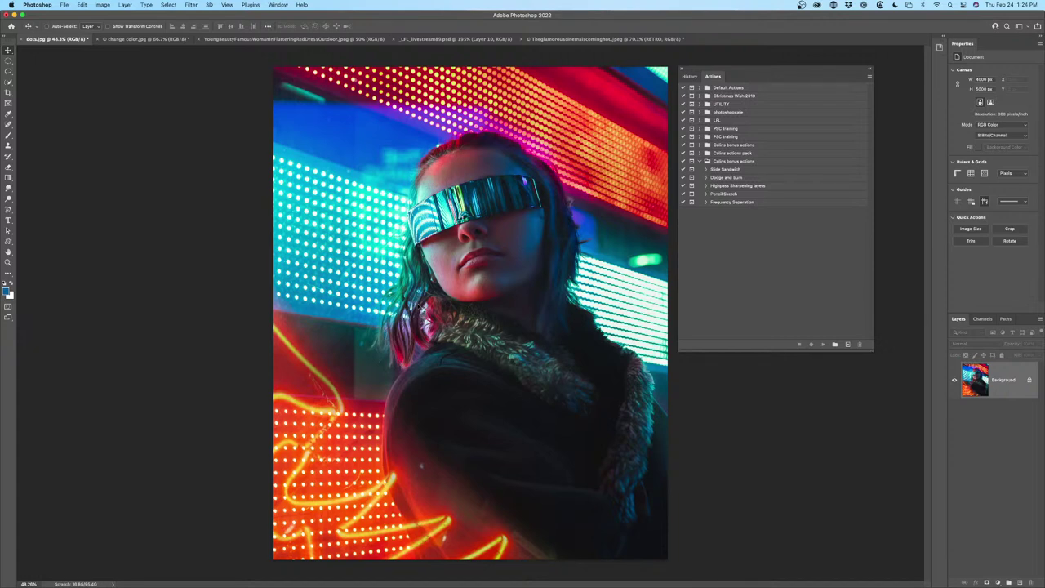
Cycle through the open documents back to dots.jpg and select the Colins bonus actions set
{"action": "left_click", "coordinate": [555, 39]}
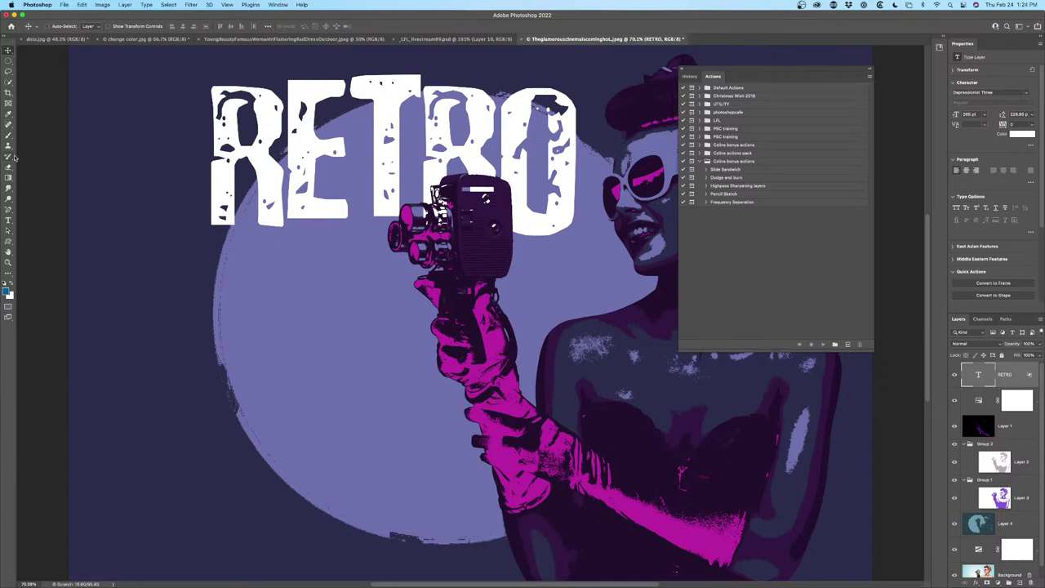
{"action": "left_click", "coordinate": [9, 220]}
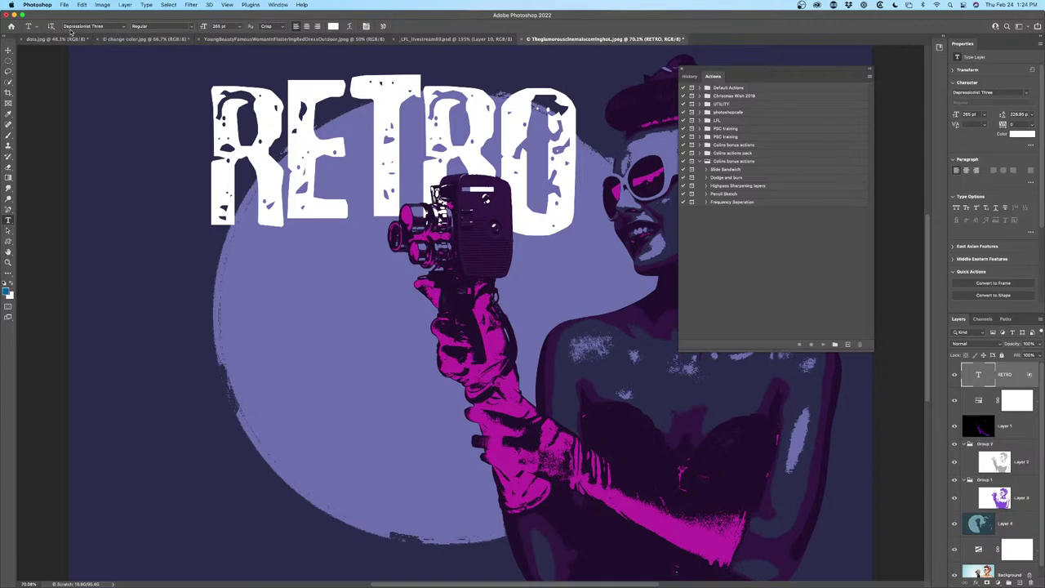
{"action": "left_click", "coordinate": [297, 39]}
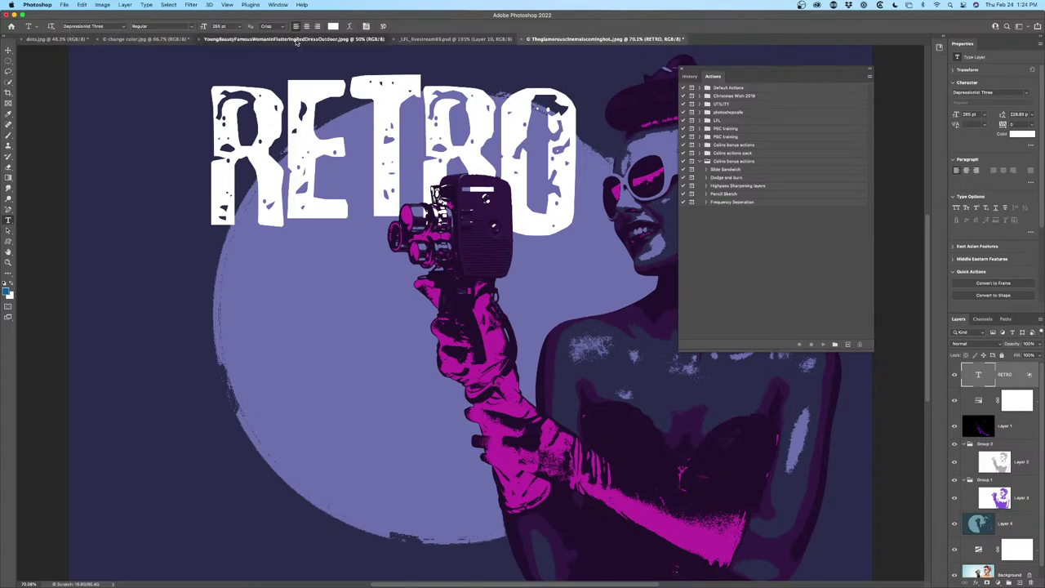
{"action": "left_click", "coordinate": [144, 39]}
{"action": "left_click", "coordinate": [76, 39]}
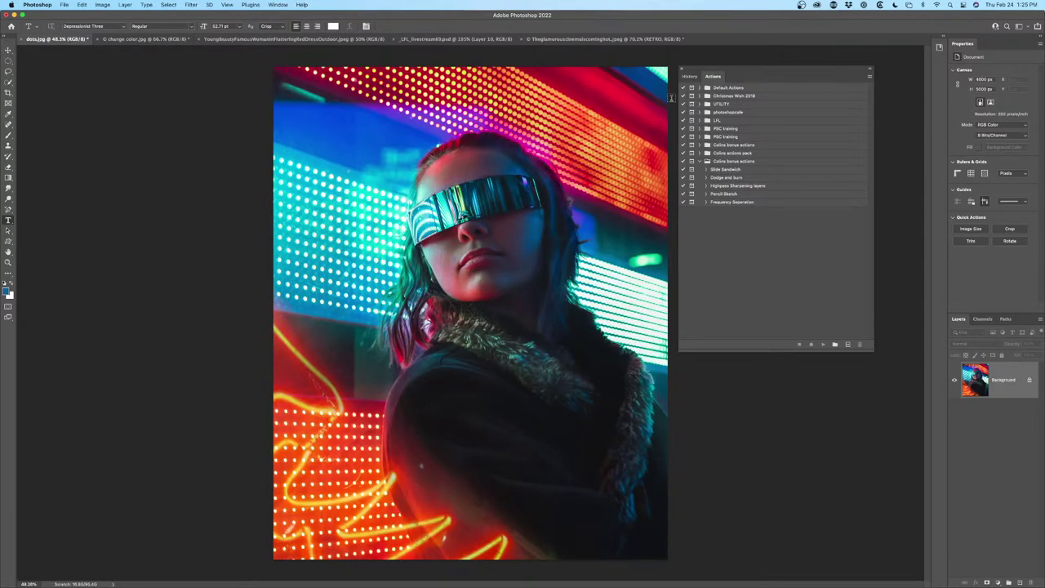
{"action": "left_click", "coordinate": [784, 166]}
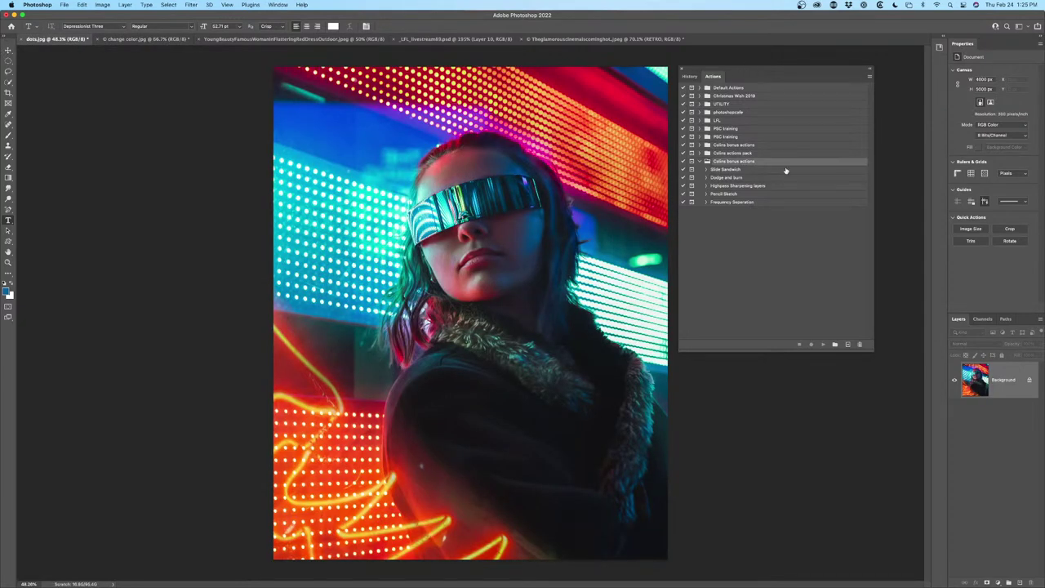
Create a new action named 'retro poster' and start recording it
{"action": "left_click", "coordinate": [847, 344]}
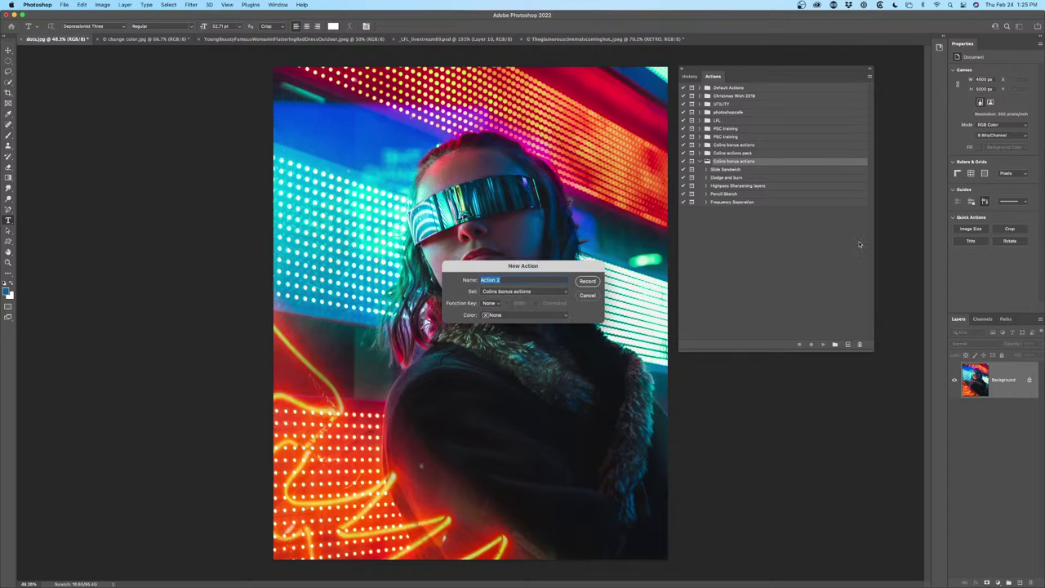
{"action": "type", "text": "t"}
{"action": "type", "text": "etro po"}
{"action": "left_click", "coordinate": [589, 282]}
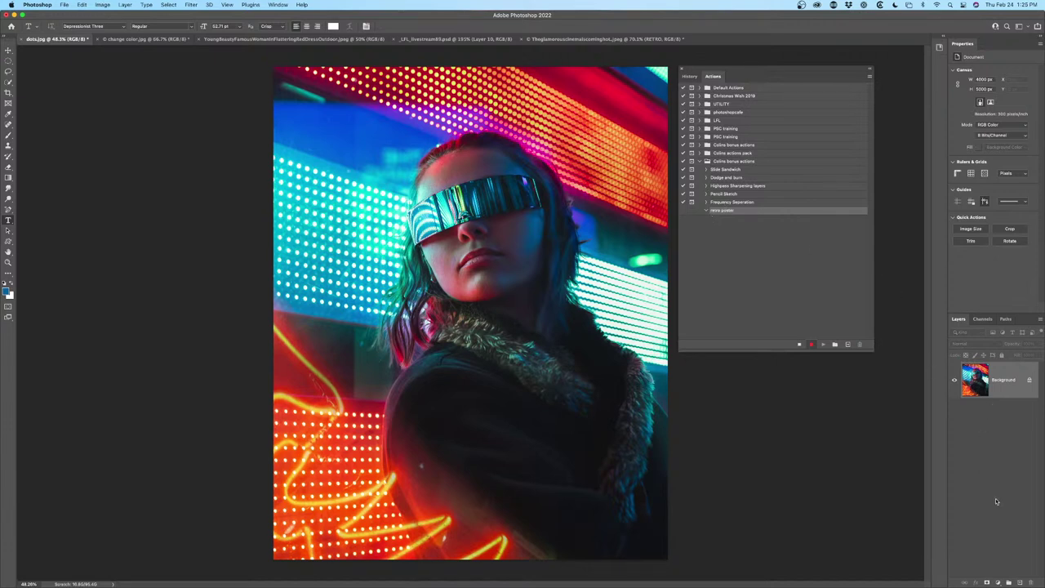
Add a Threshold adjustment at level 243 and stamp the visible image into Layer 1
{"action": "left_click", "coordinate": [998, 583]}
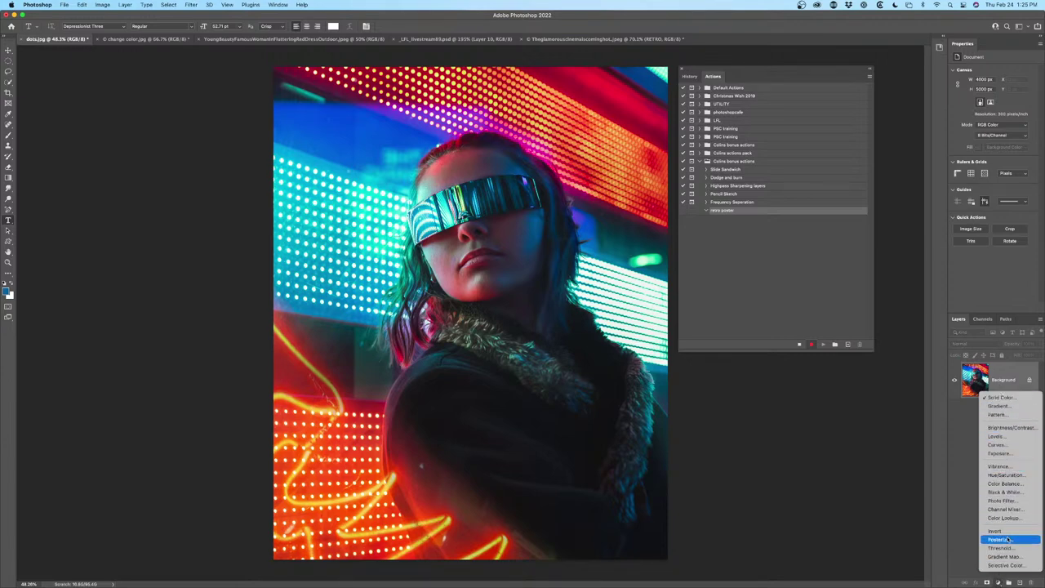
{"action": "left_click", "coordinate": [1003, 548]}
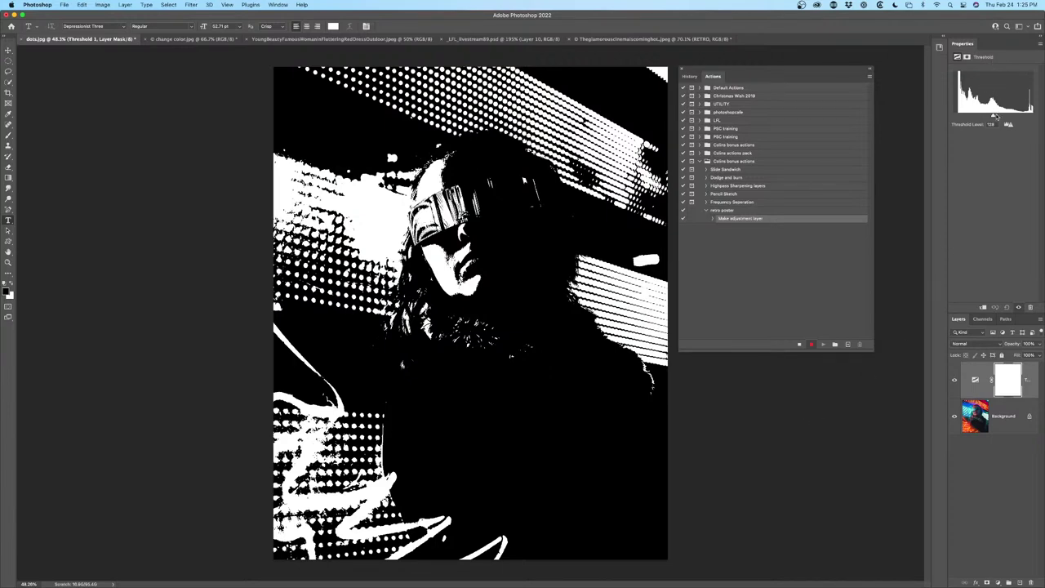
{"action": "left_click_drag", "start_coordinate": [993, 117], "coordinate": [1026, 116]}
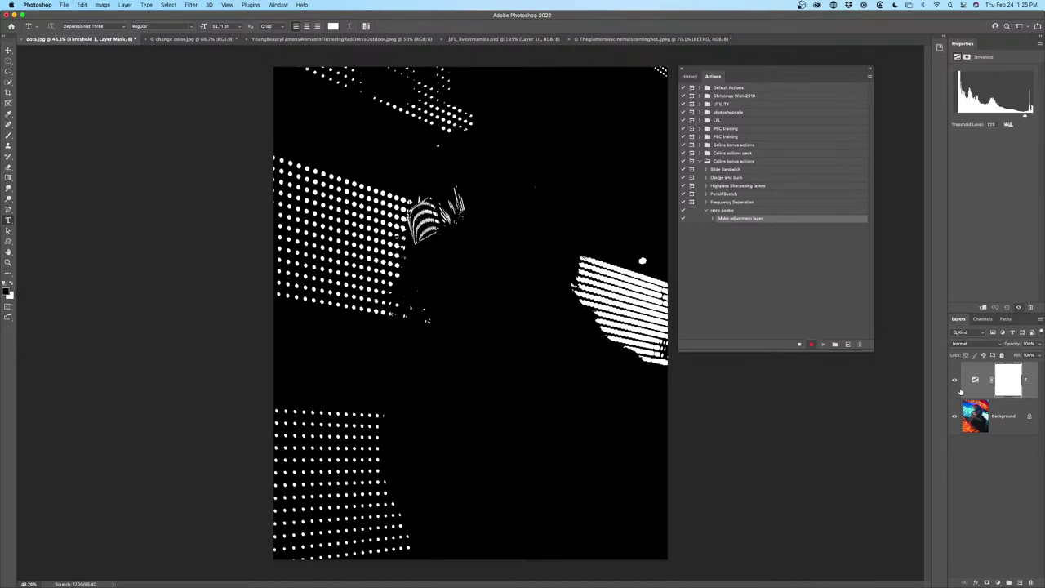
{"action": "key", "text": "super+alt+shift+e"}
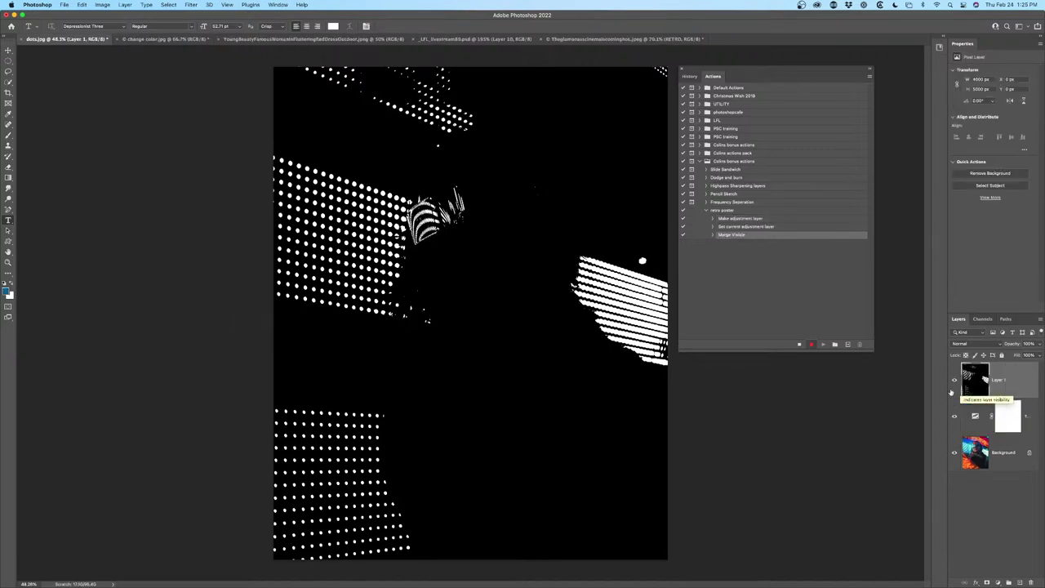
Stamp Layers 2 and 3 at threshold levels of about 158 and 95
{"action": "left_click", "coordinate": [954, 380]}
{"action": "left_click", "coordinate": [975, 416]}
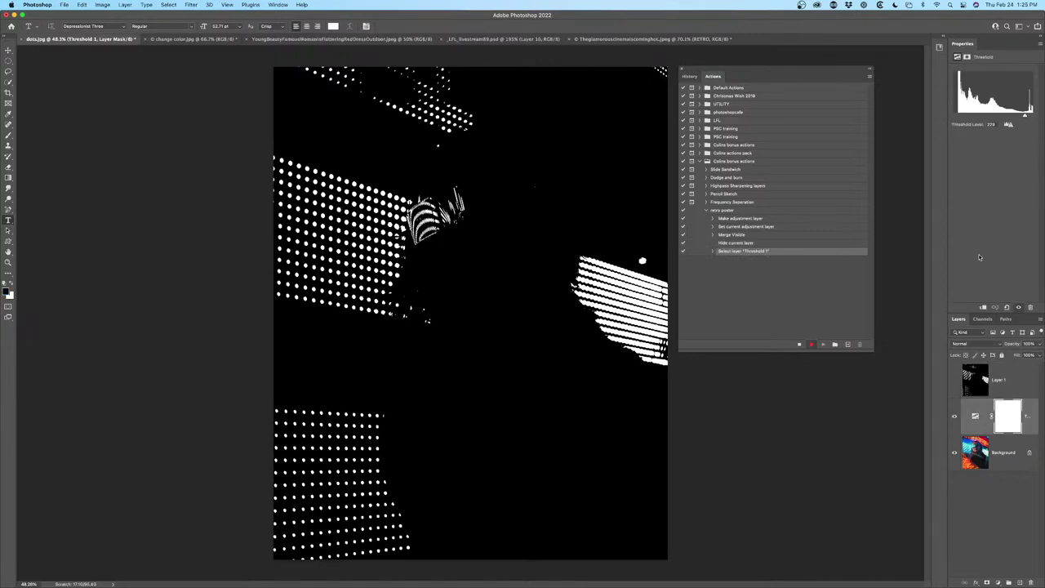
{"action": "left_click_drag", "start_coordinate": [1025, 116], "coordinate": [995, 117]}
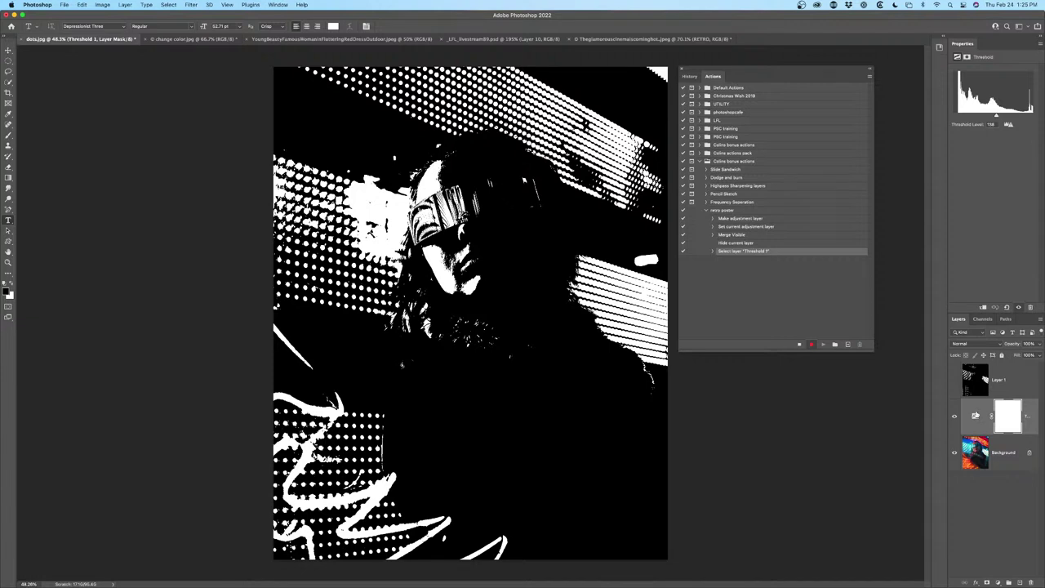
{"action": "key", "text": "super+shift+alt+e"}
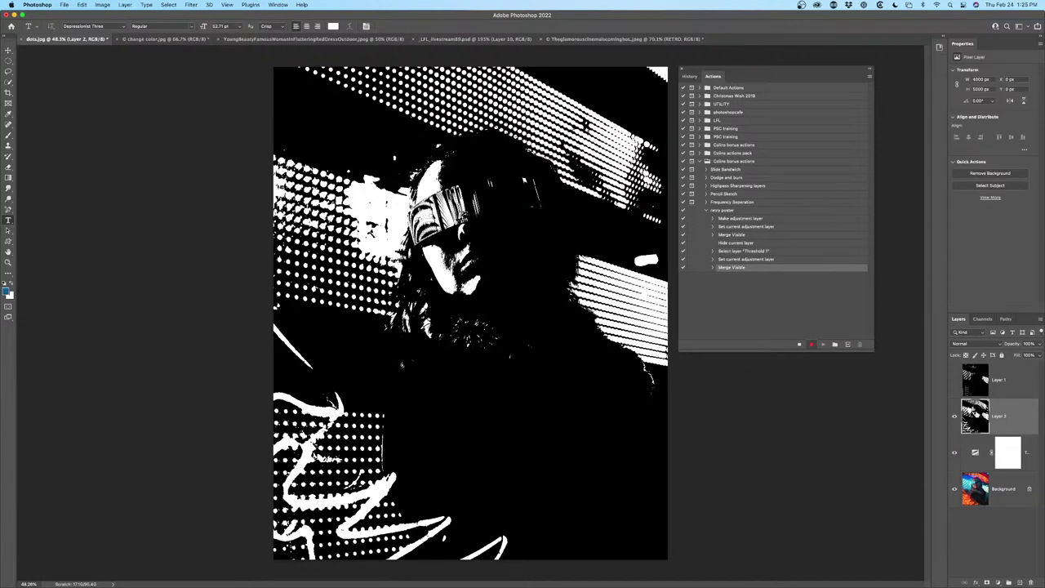
{"action": "left_click", "coordinate": [955, 416]}
{"action": "left_click", "coordinate": [976, 445]}
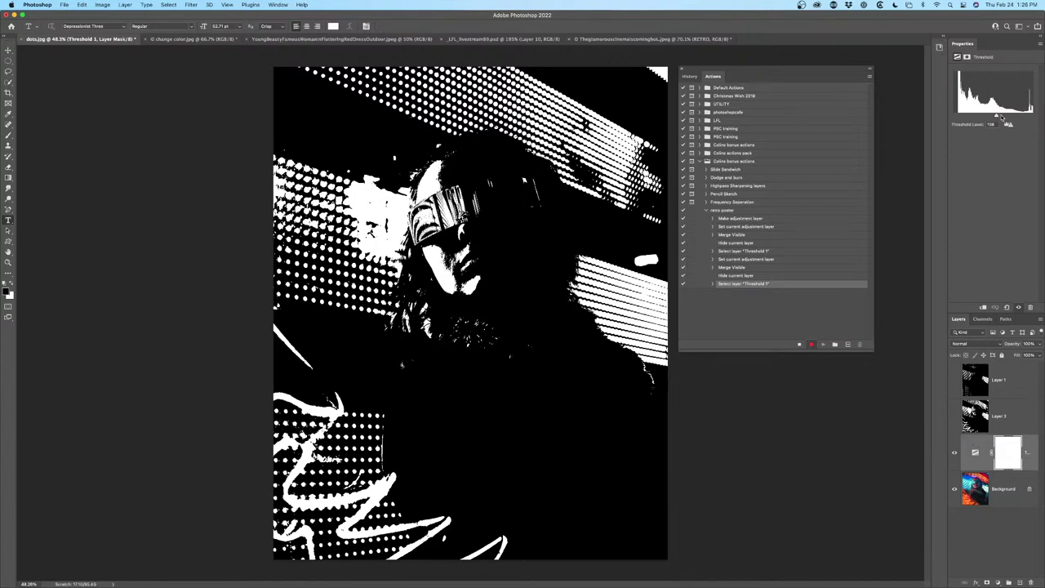
{"action": "left_click_drag", "start_coordinate": [995, 117], "coordinate": [980, 117]}
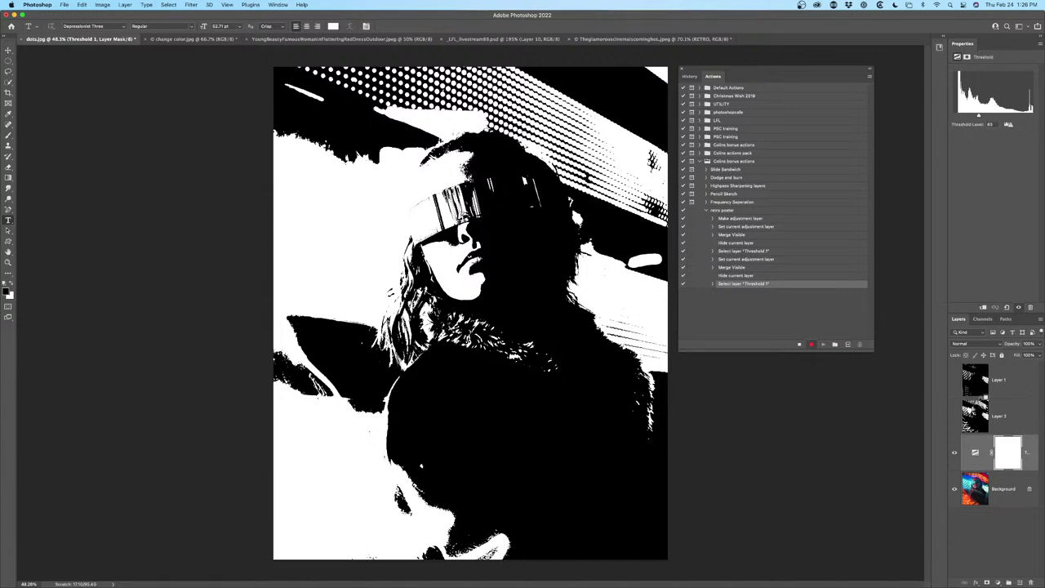
{"action": "key", "text": "super+alt+shift+e"}
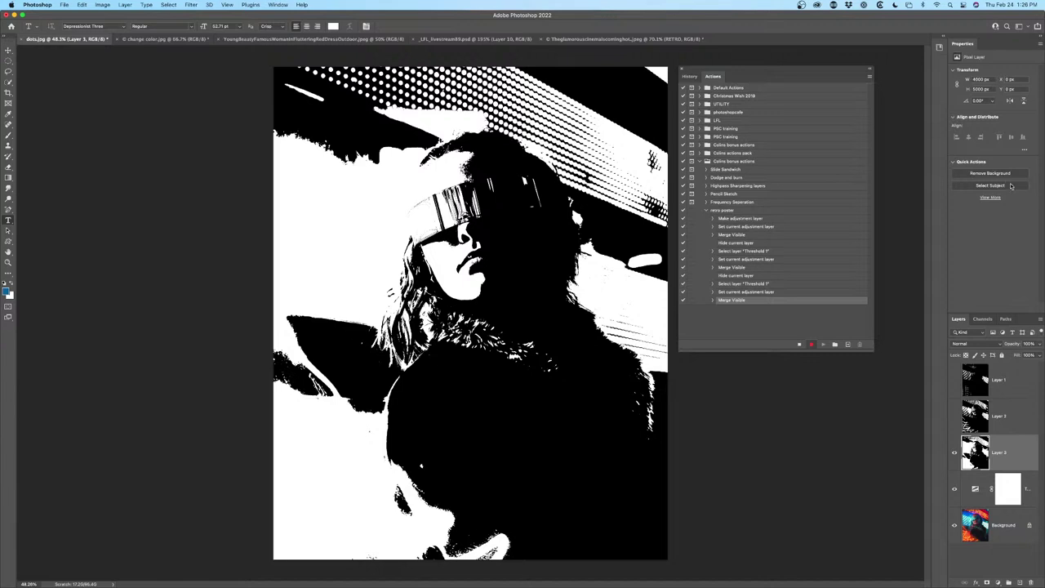
Stamp Layer 4 at a threshold level of about 27, then hide Threshold 1
{"action": "left_click", "coordinate": [978, 496]}
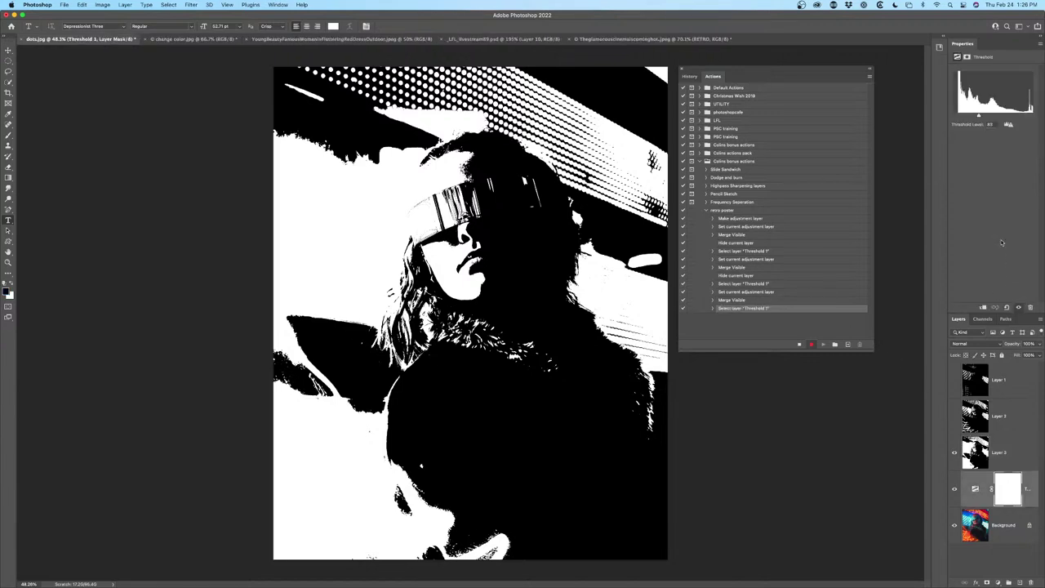
{"action": "left_click_drag", "start_coordinate": [978, 117], "coordinate": [953, 117]}
{"action": "left_click", "coordinate": [954, 452]}
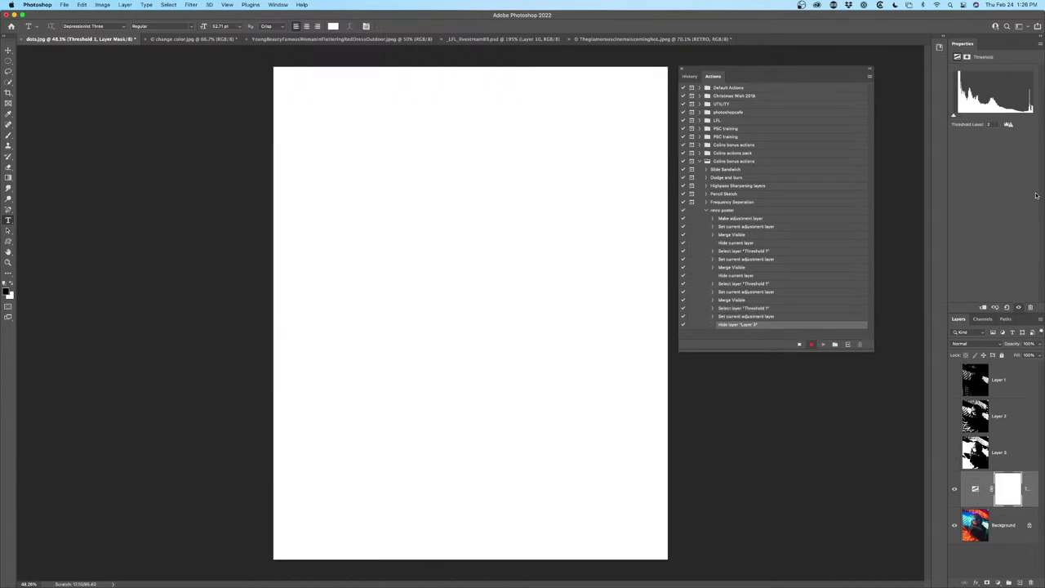
{"action": "left_click_drag", "start_coordinate": [954, 116], "coordinate": [962, 117]}
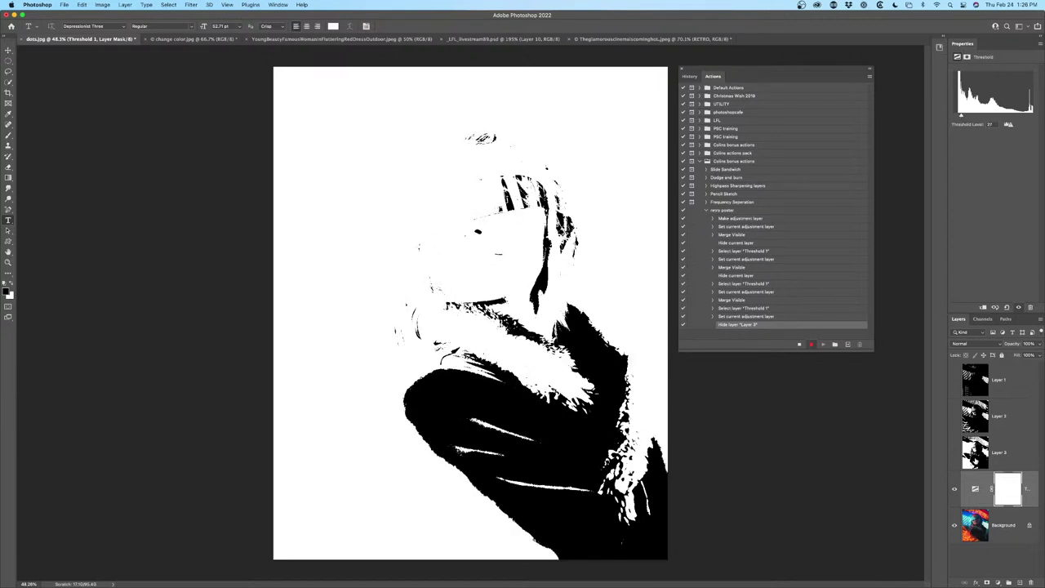
{"action": "key", "text": "super+alt+shift+e"}
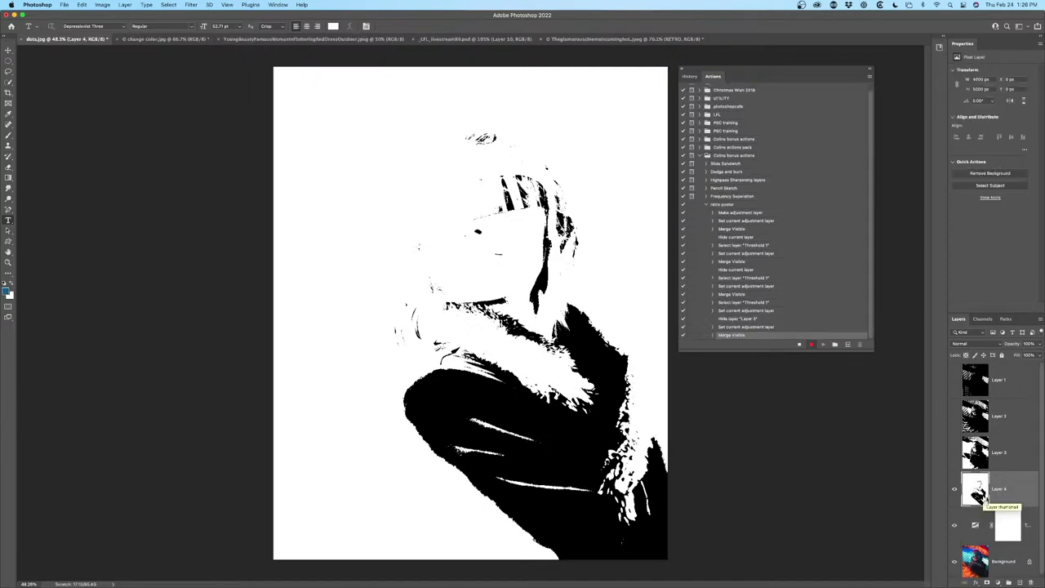
{"action": "left_click", "coordinate": [954, 527]}
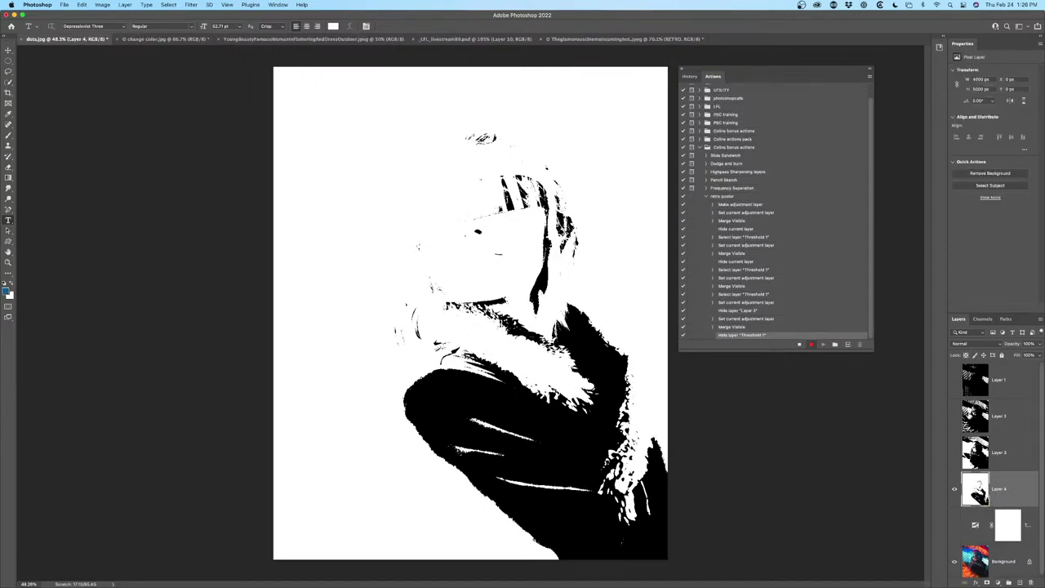
Show Layers 1–3, mask Layer 1 with a Highlights Color Range selection, then hide it
{"action": "left_click", "coordinate": [955, 464]}
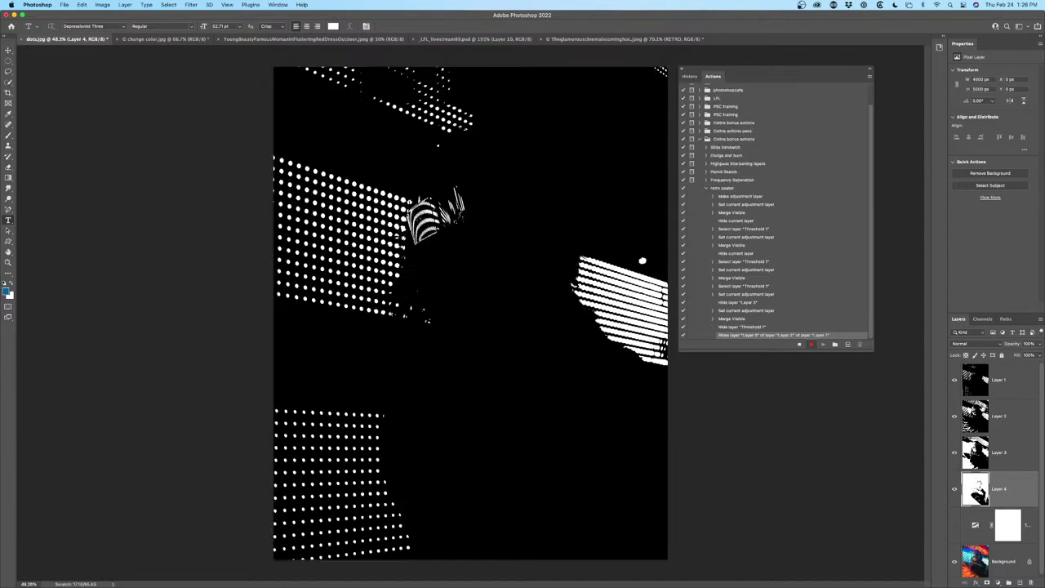
{"action": "left_click", "coordinate": [998, 379]}
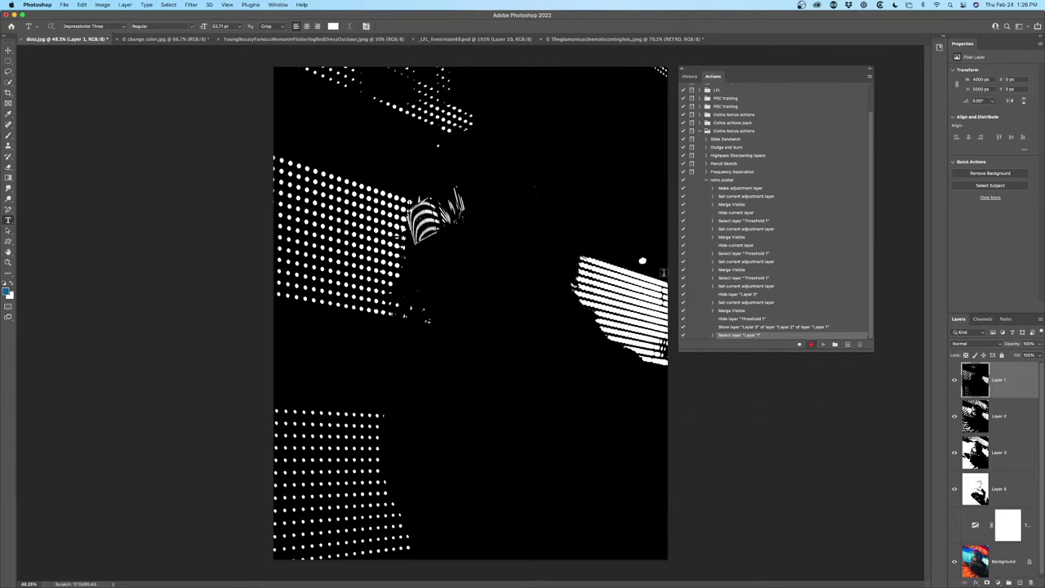
{"action": "left_click", "coordinate": [8, 51]}
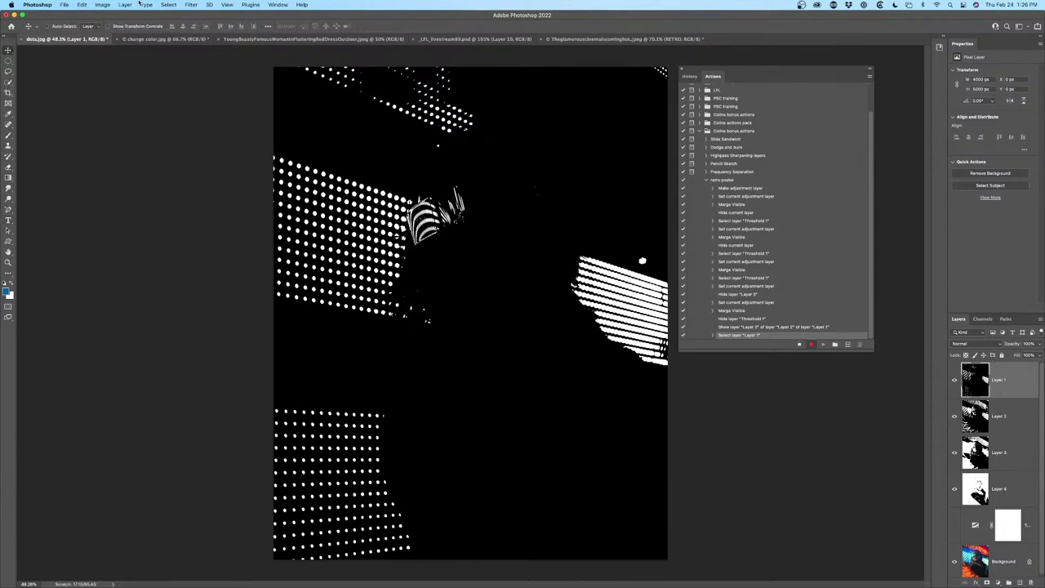
{"action": "left_click", "coordinate": [167, 5]}
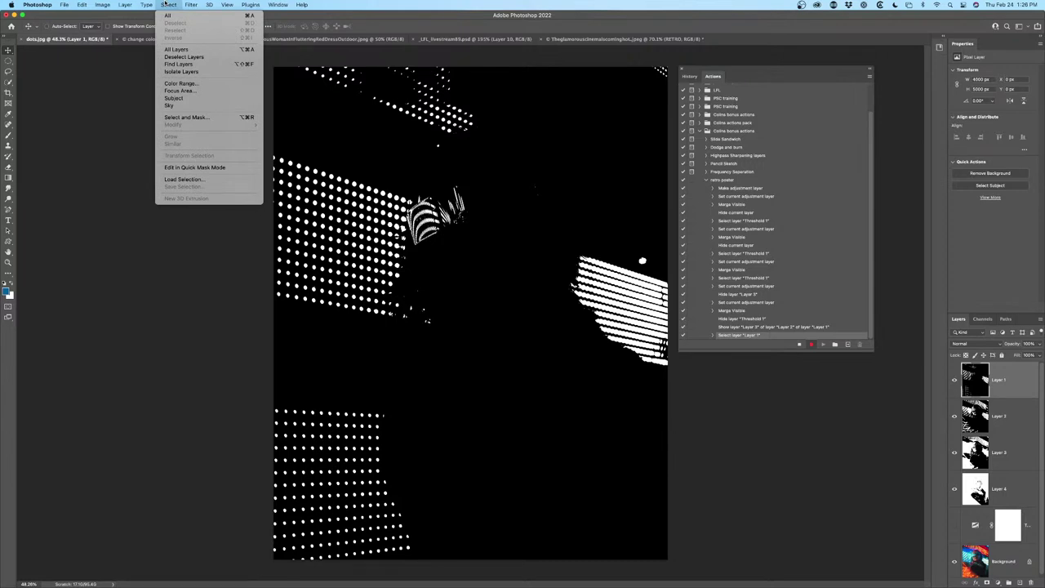
{"action": "left_click", "coordinate": [182, 84]}
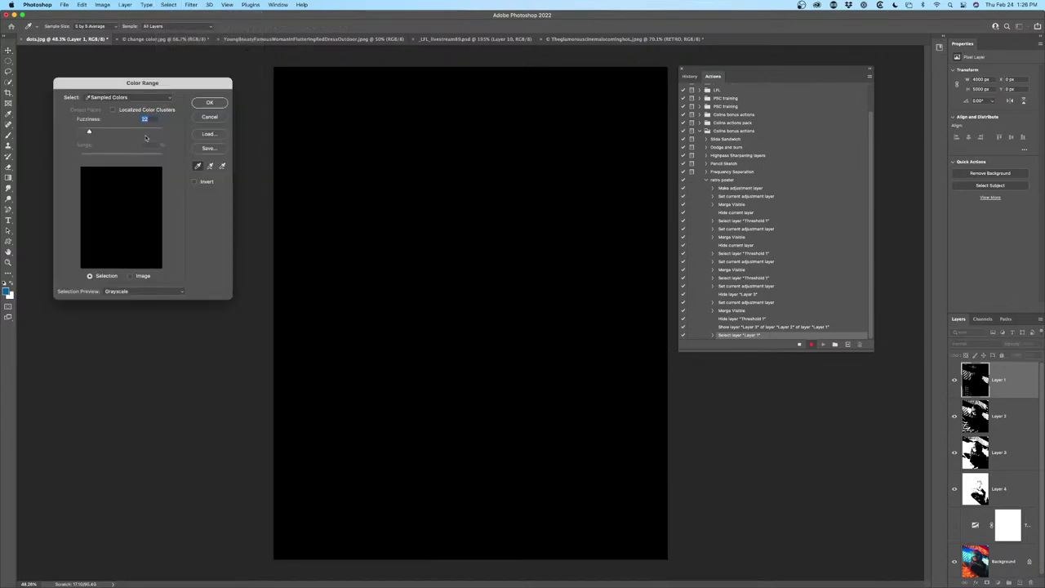
{"action": "left_click", "coordinate": [118, 98]}
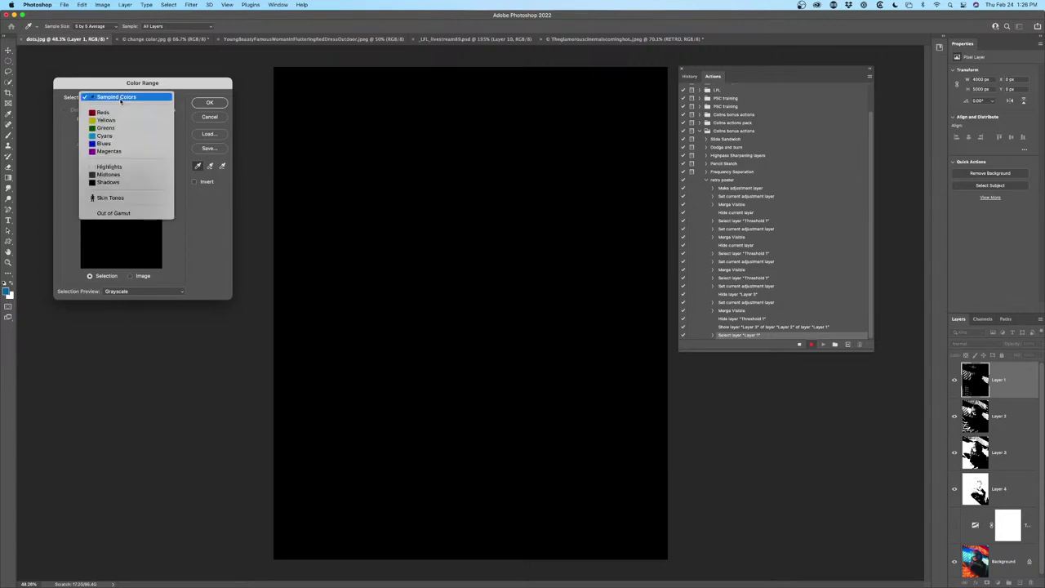
{"action": "left_click", "coordinate": [126, 167]}
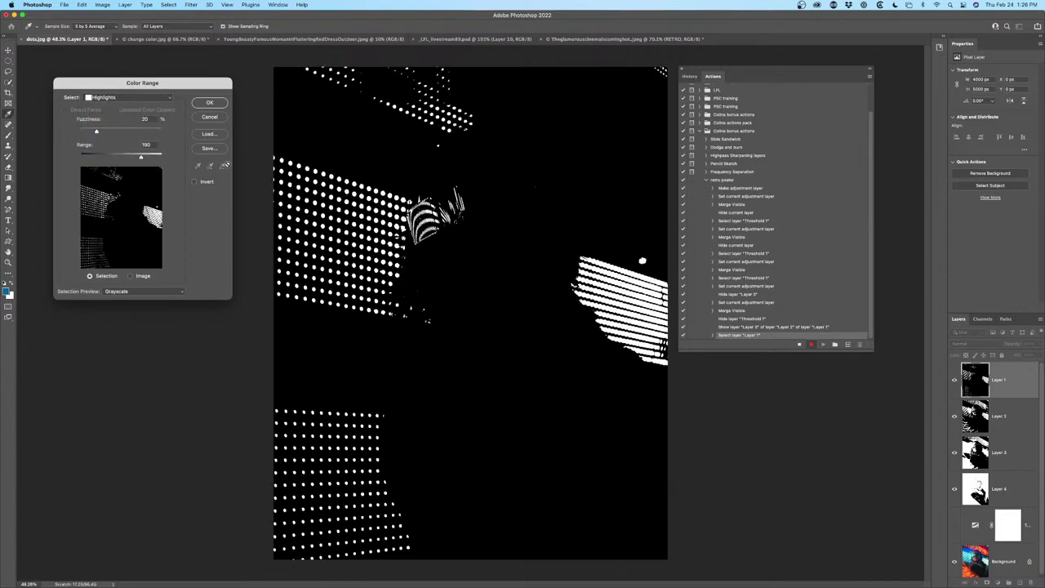
{"action": "left_click", "coordinate": [211, 103]}
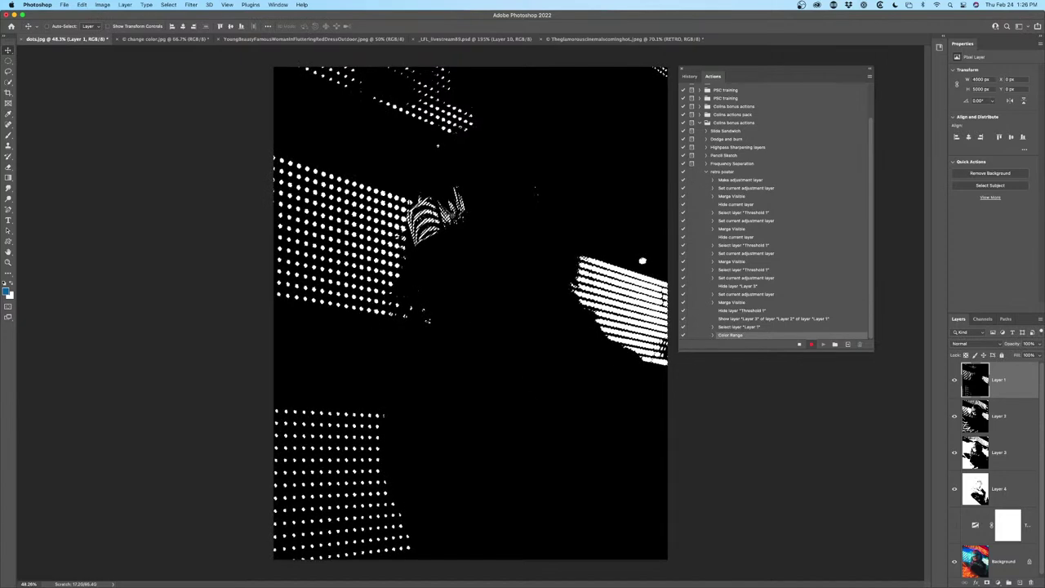
{"action": "left_click", "coordinate": [988, 581]}
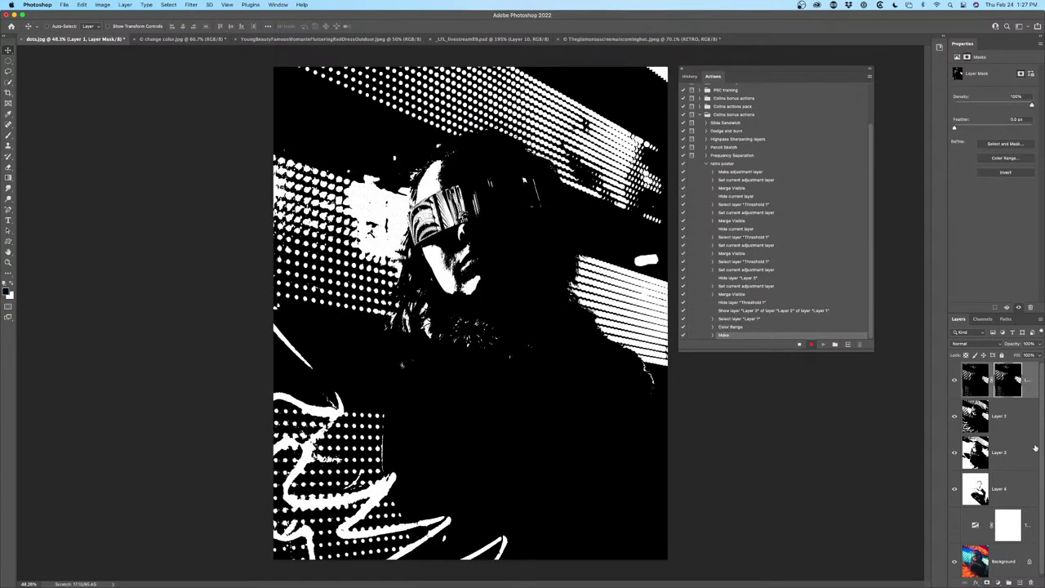
{"action": "left_click", "coordinate": [955, 381]}
Mask Layer 2 with a Highlights Color Range selection and hide it
{"action": "left_click", "coordinate": [1007, 418]}
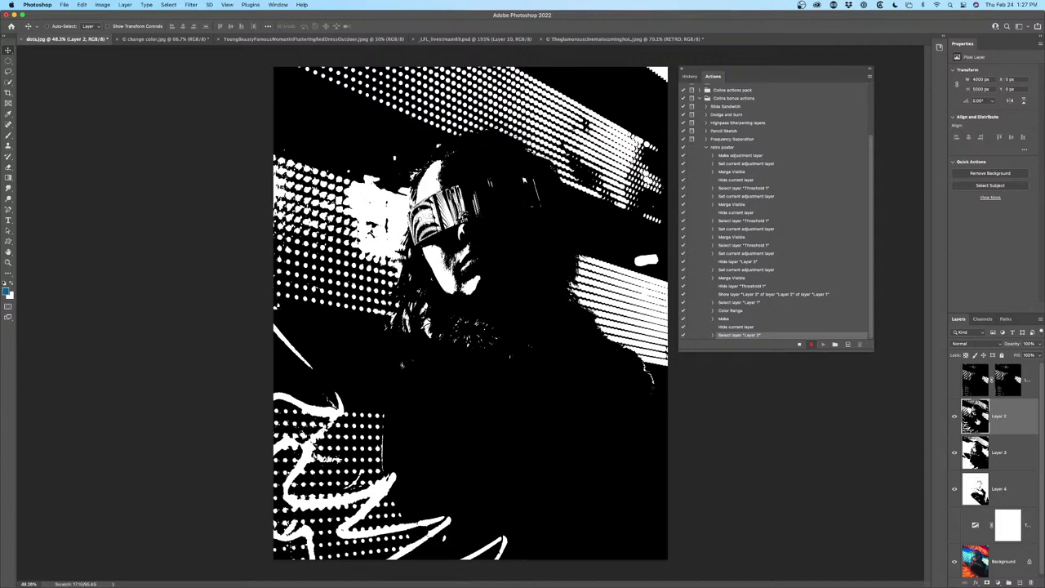
{"action": "left_click", "coordinate": [167, 4]}
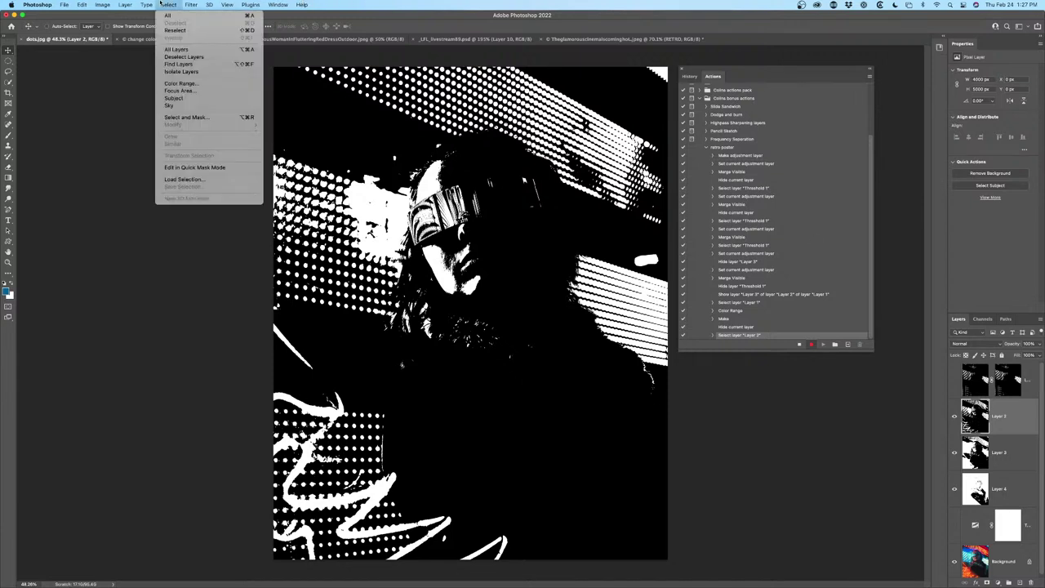
{"action": "mouse_move", "coordinate": [192, 4]}
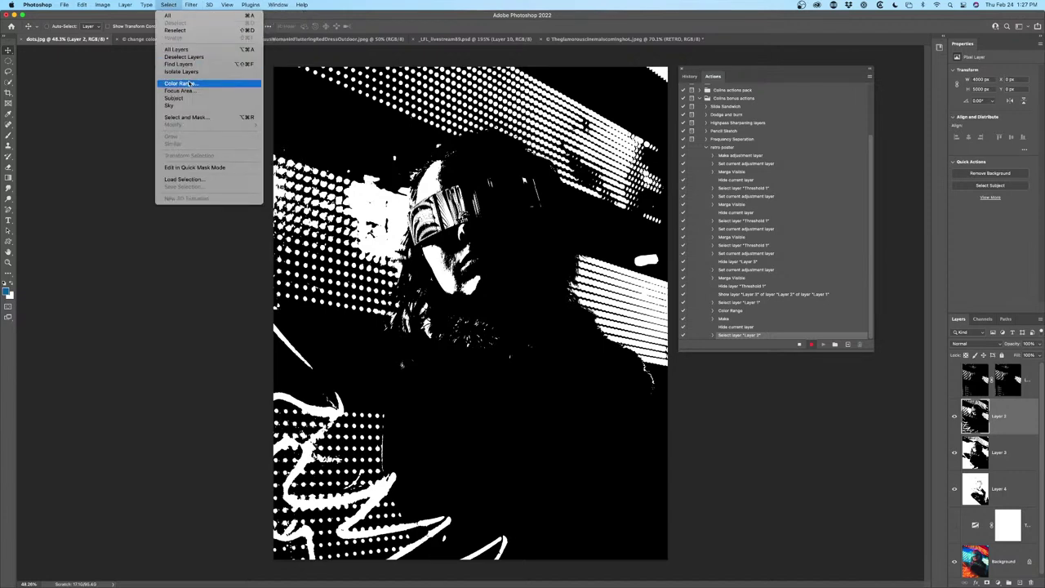
{"action": "left_click", "coordinate": [196, 79]}
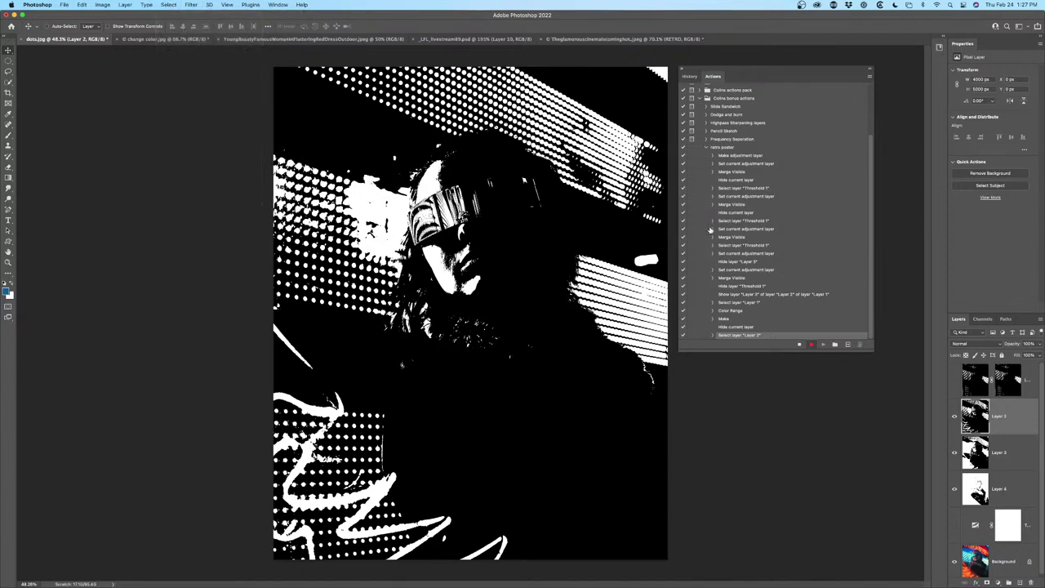
{"action": "left_click", "coordinate": [191, 5]}
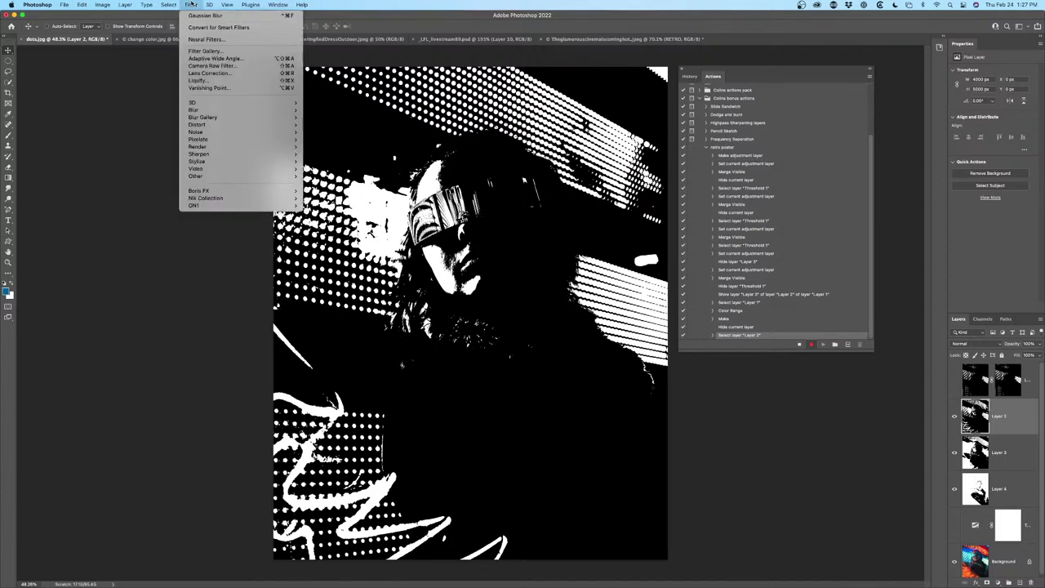
{"action": "mouse_move", "coordinate": [169, 4]}
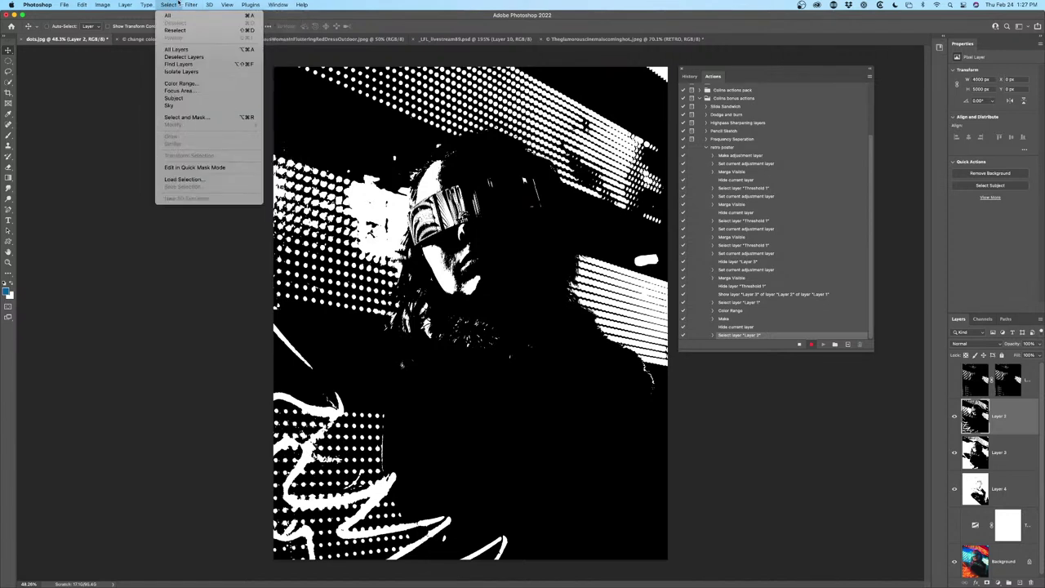
{"action": "left_click", "coordinate": [186, 83]}
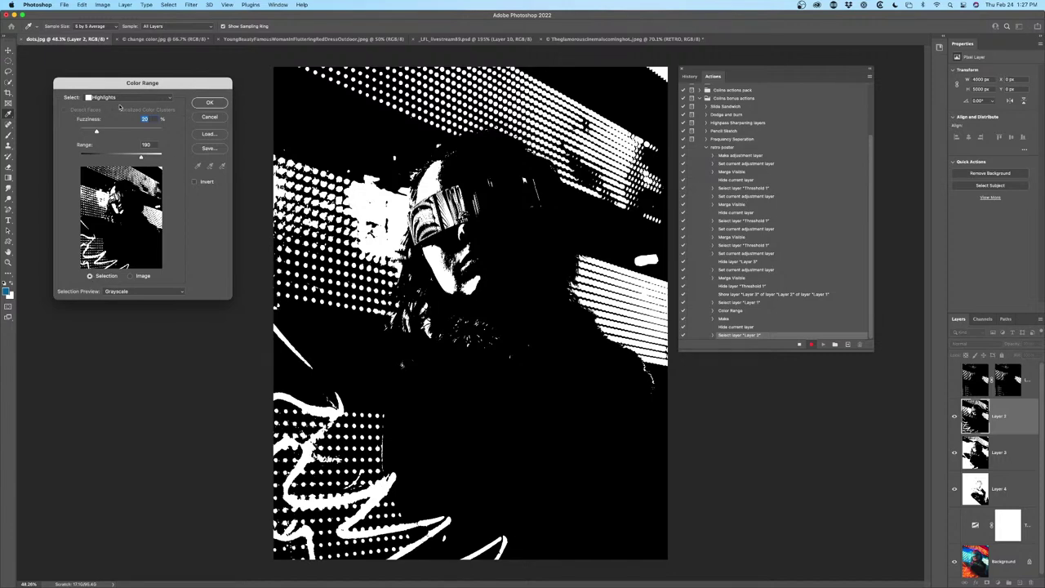
{"action": "left_click", "coordinate": [210, 103]}
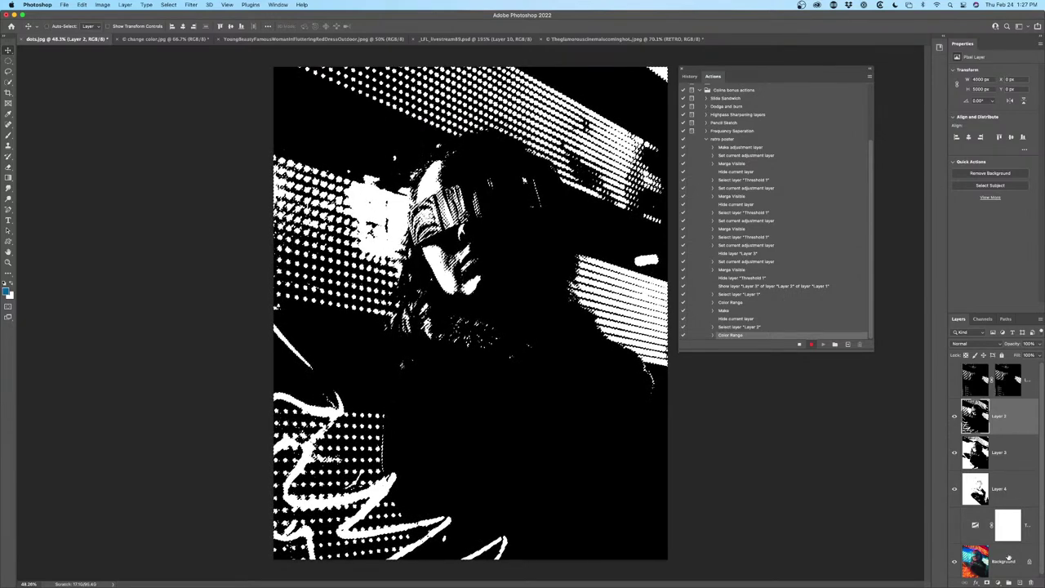
{"action": "left_click", "coordinate": [988, 581]}
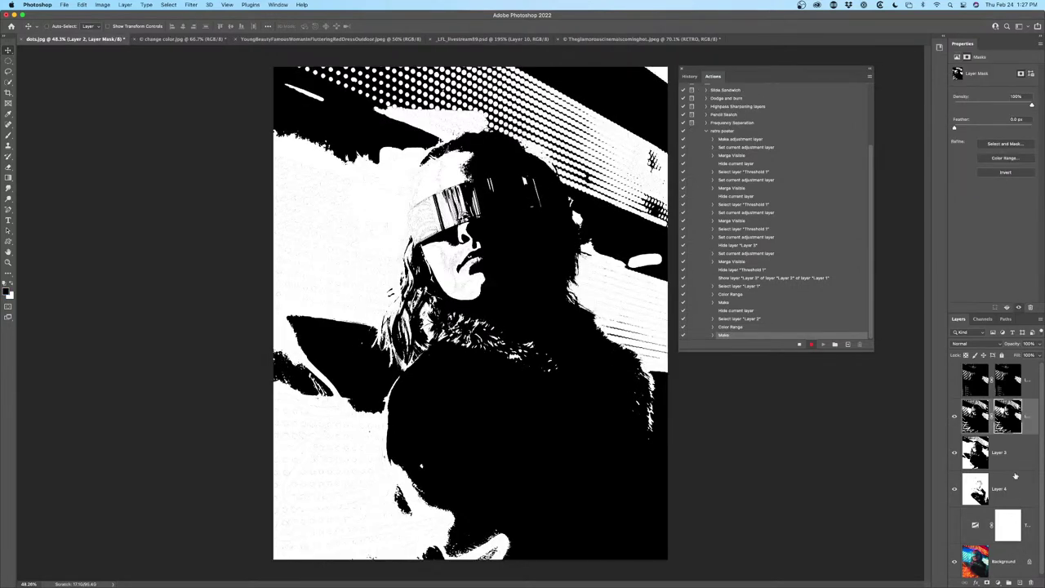
{"action": "left_click", "coordinate": [955, 416]}
Mask Layer 3 with a Highlights Color Range selection
{"action": "left_click", "coordinate": [1014, 454]}
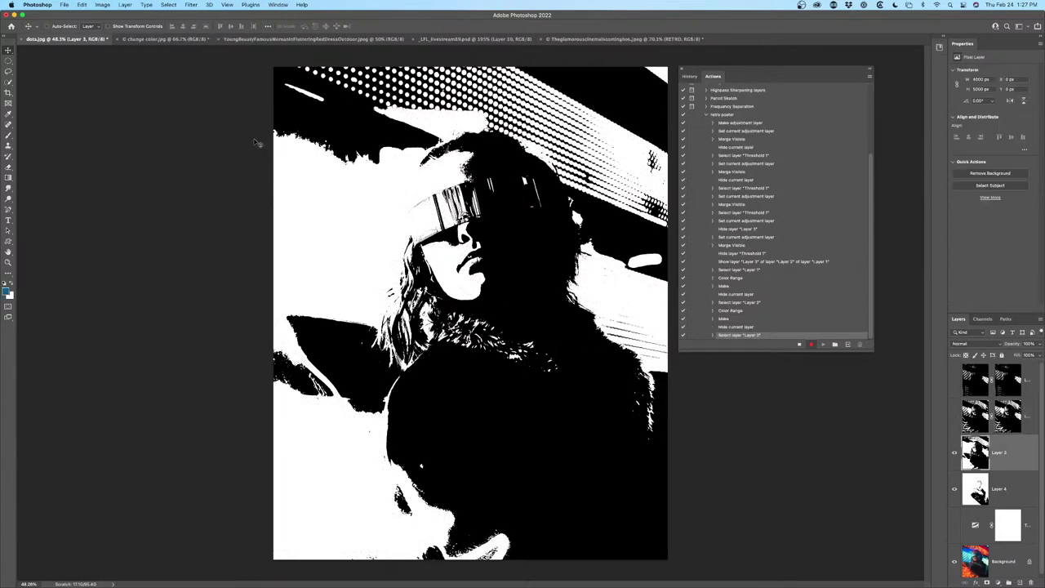
{"action": "left_click", "coordinate": [169, 4]}
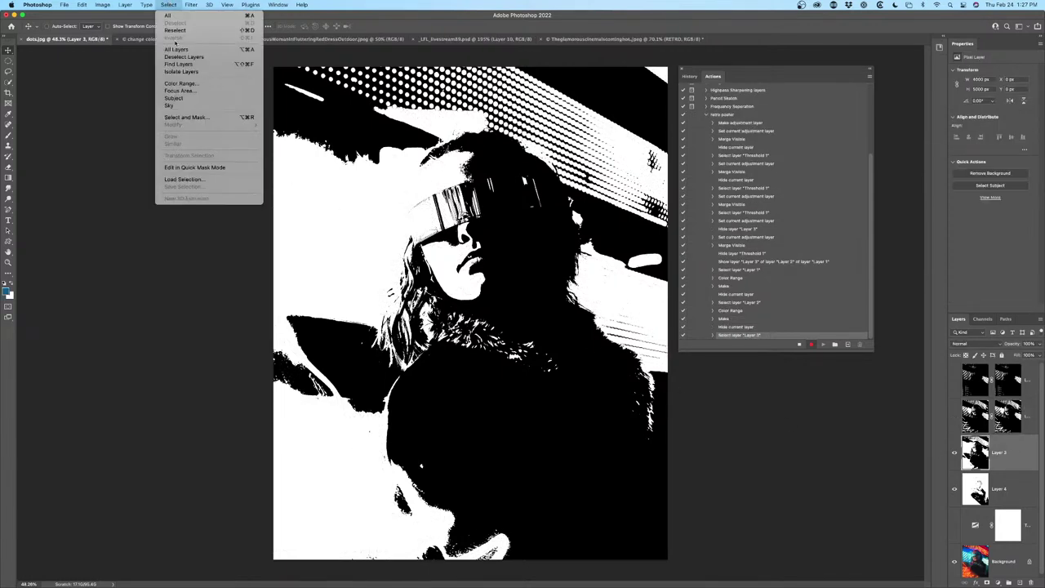
{"action": "left_click", "coordinate": [180, 83]}
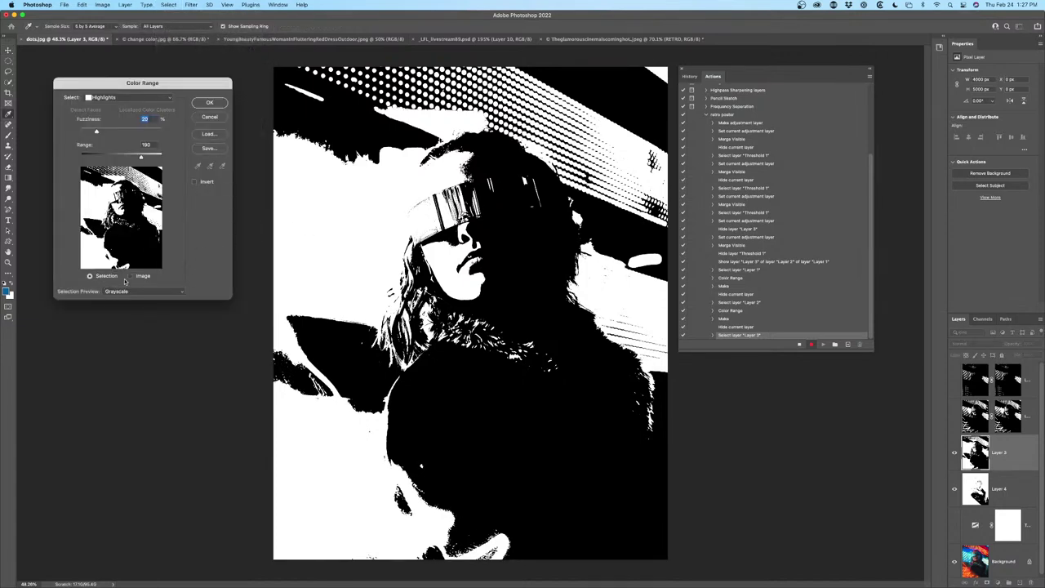
{"action": "left_click", "coordinate": [211, 103]}
{"action": "left_click", "coordinate": [984, 573]}
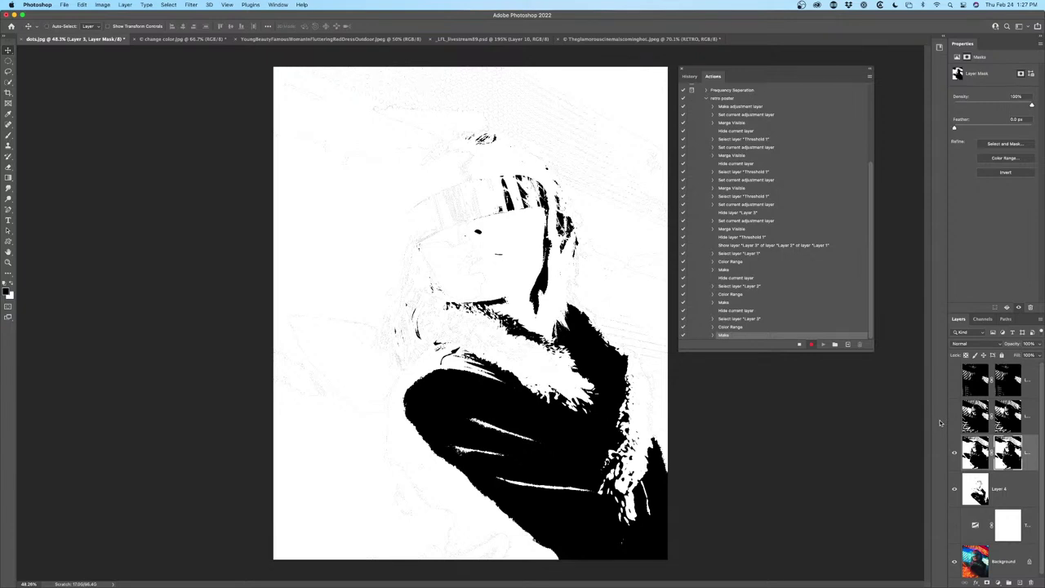
Stop recording, then put Layers 4, 3, 2 and 1 each into its own group
{"action": "left_click", "coordinate": [800, 345]}
{"action": "left_click", "coordinate": [1009, 493]}
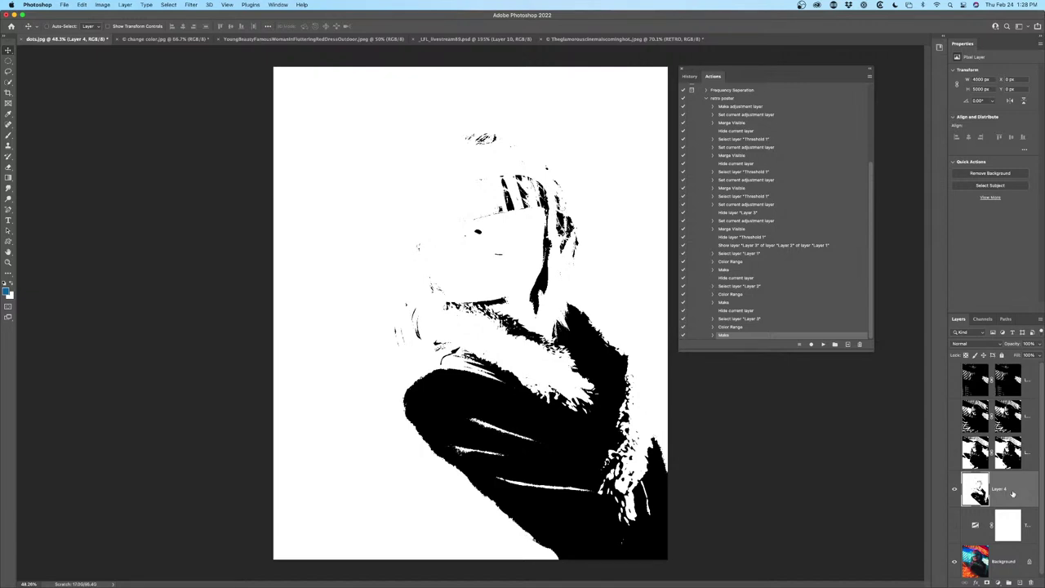
{"action": "key", "text": "ctrl+g"}
{"action": "left_click", "coordinate": [1007, 451]}
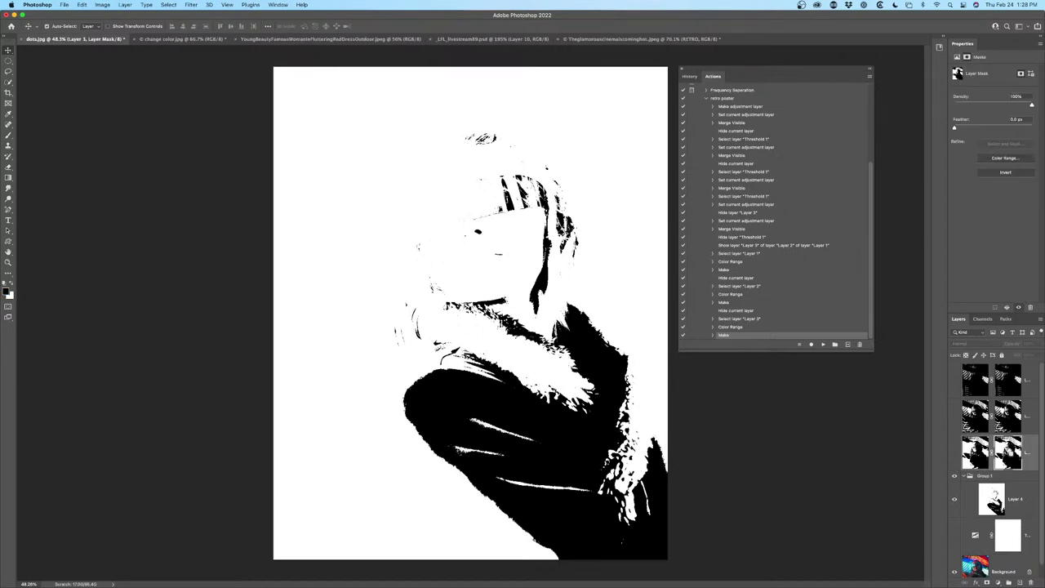
{"action": "key", "text": "ctrl+g"}
{"action": "left_click", "coordinate": [1006, 425]}
{"action": "key", "text": "ctrl+g"}
{"action": "left_click", "coordinate": [1007, 385]}
{"action": "key", "text": "ctrl+g"}
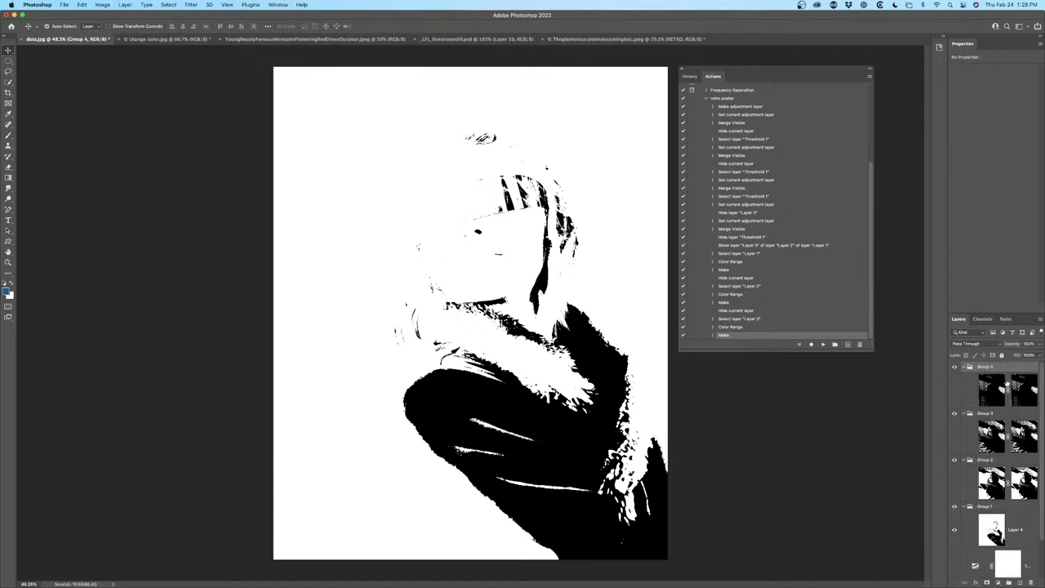
Select Layer 4 inside Group 1, ready for a new adjustment layer
{"action": "scroll", "coordinate": [1001, 470], "scroll_direction": "down", "scroll_amount": 2}
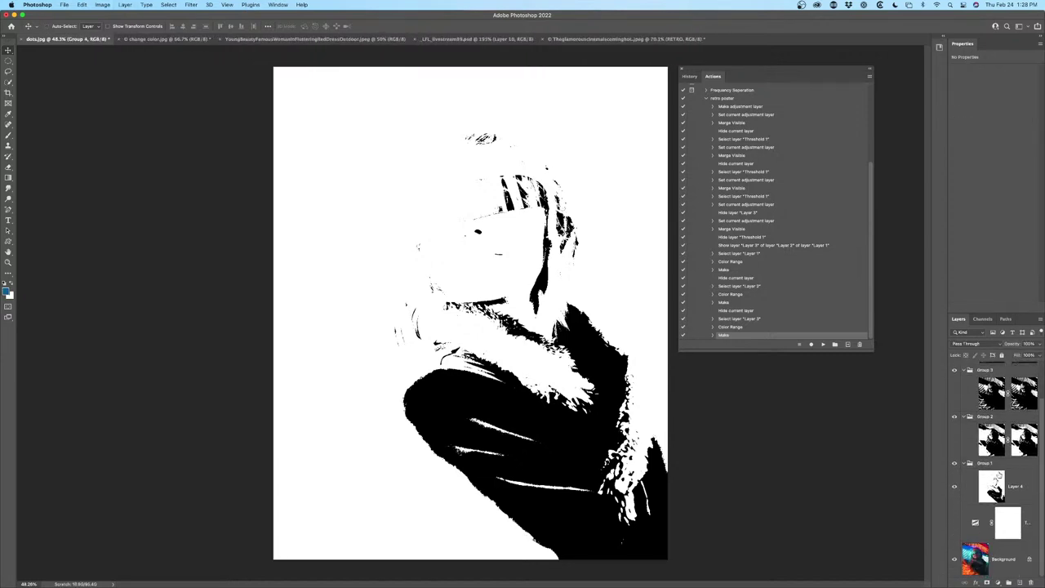
{"action": "left_click", "coordinate": [1018, 490]}
{"action": "left_click", "coordinate": [996, 583]}
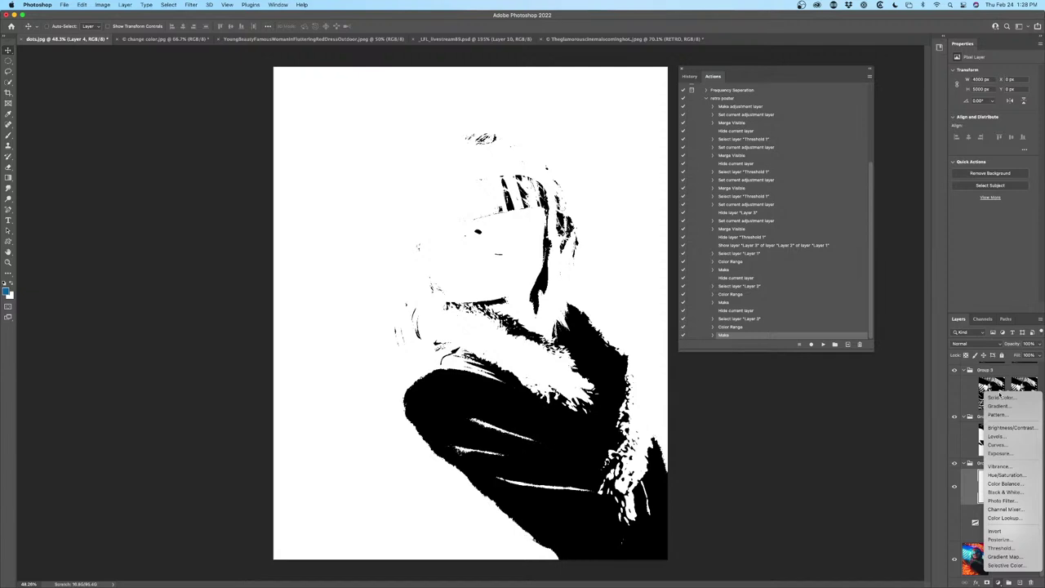
Add a colorized Hue/Saturation layer in Group 1 with lightness -27 and tweaked saturation
{"action": "left_click", "coordinate": [1001, 475]}
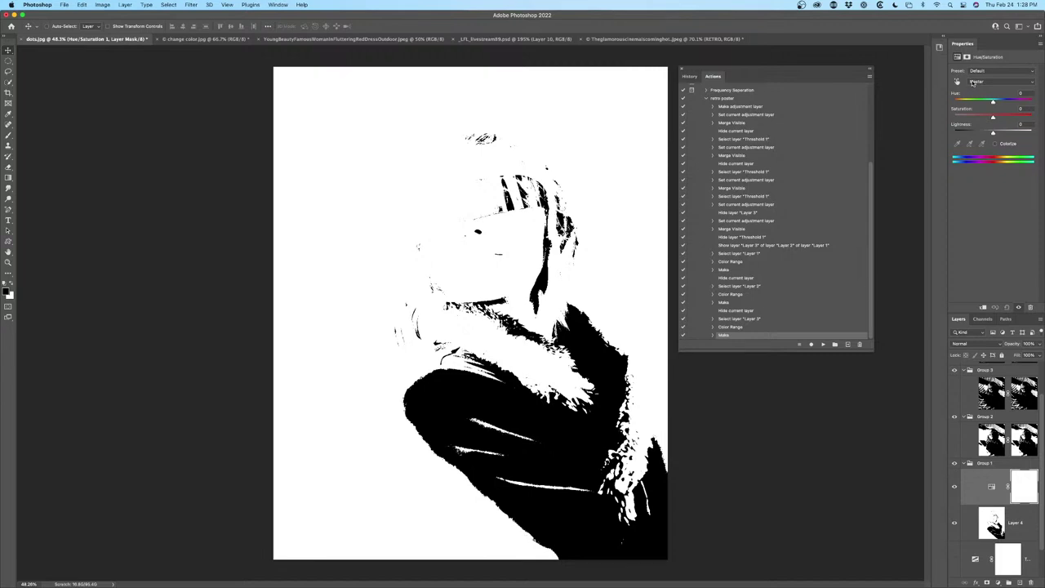
{"action": "left_click", "coordinate": [998, 143]}
{"action": "left_click_drag", "start_coordinate": [991, 133], "coordinate": [955, 99]}
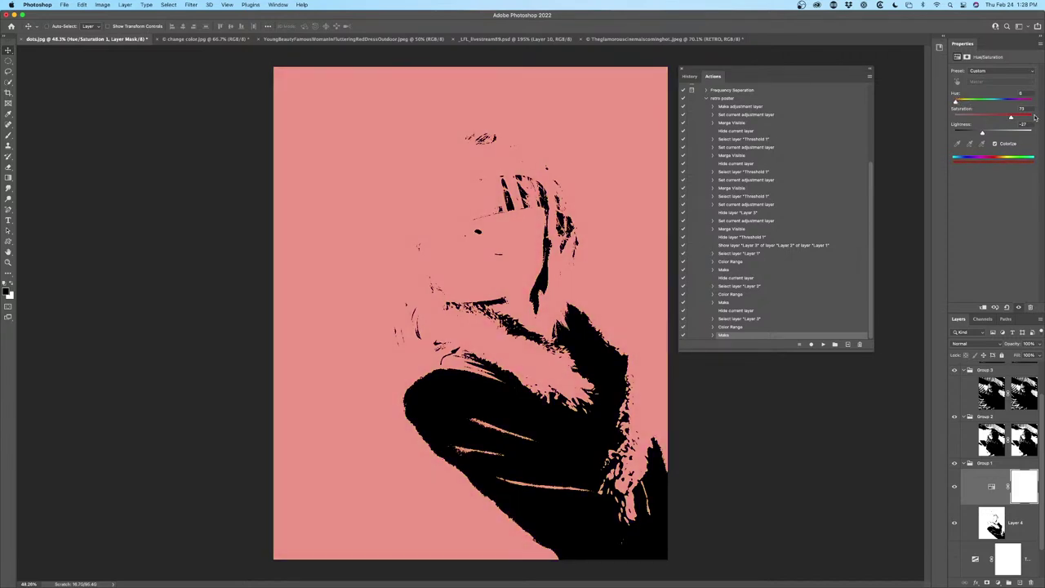
{"action": "left_click_drag", "start_coordinate": [1017, 117], "coordinate": [1010, 119]}
Add a colorized Hue/Saturation layer to Group 2 tinted peach, Hue +20, Lightness +43
{"action": "left_click", "coordinate": [990, 438]}
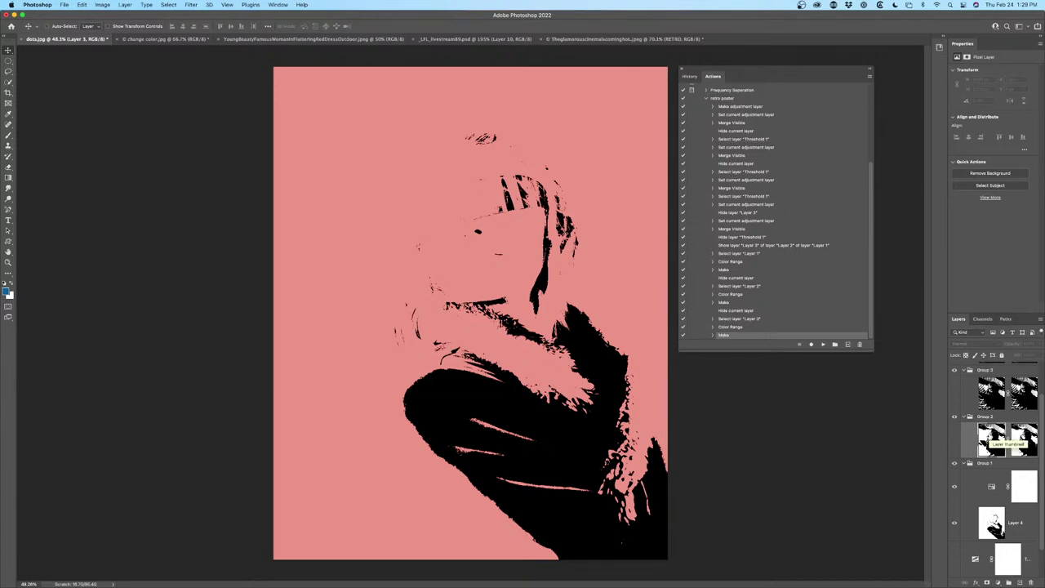
{"action": "left_click", "coordinate": [989, 417]}
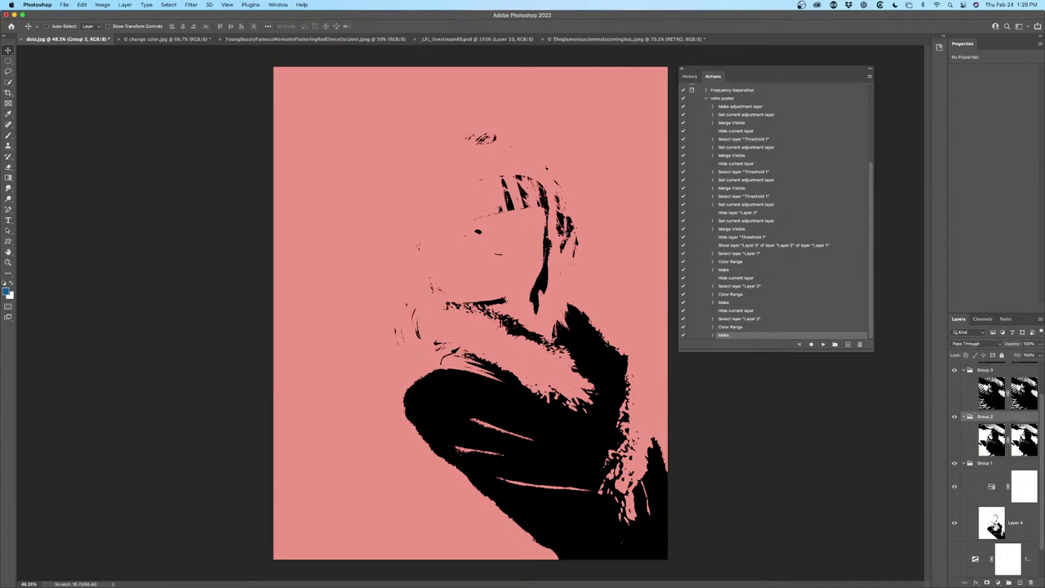
{"action": "left_click", "coordinate": [999, 582]}
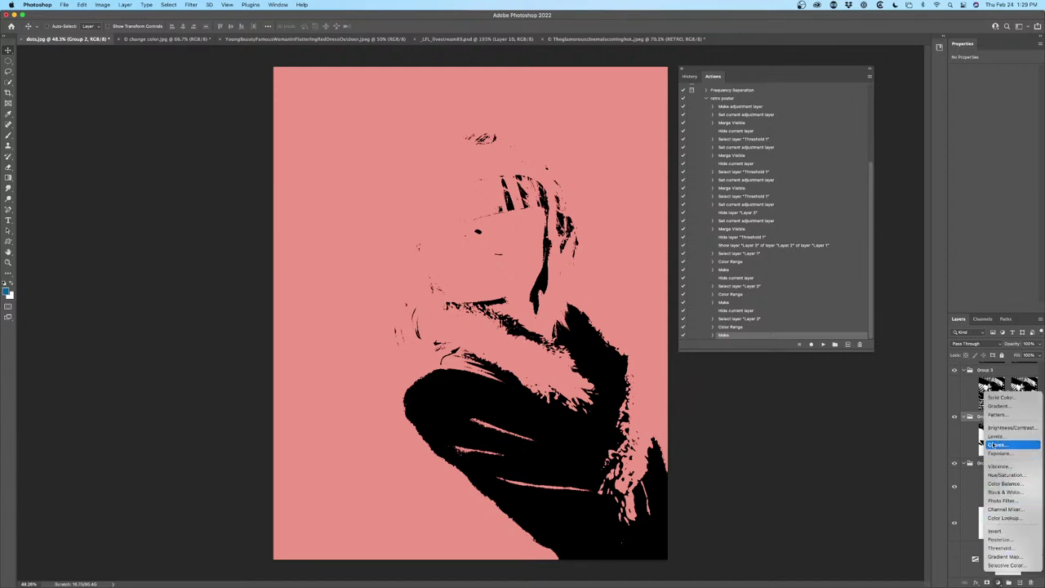
{"action": "left_click", "coordinate": [1004, 474]}
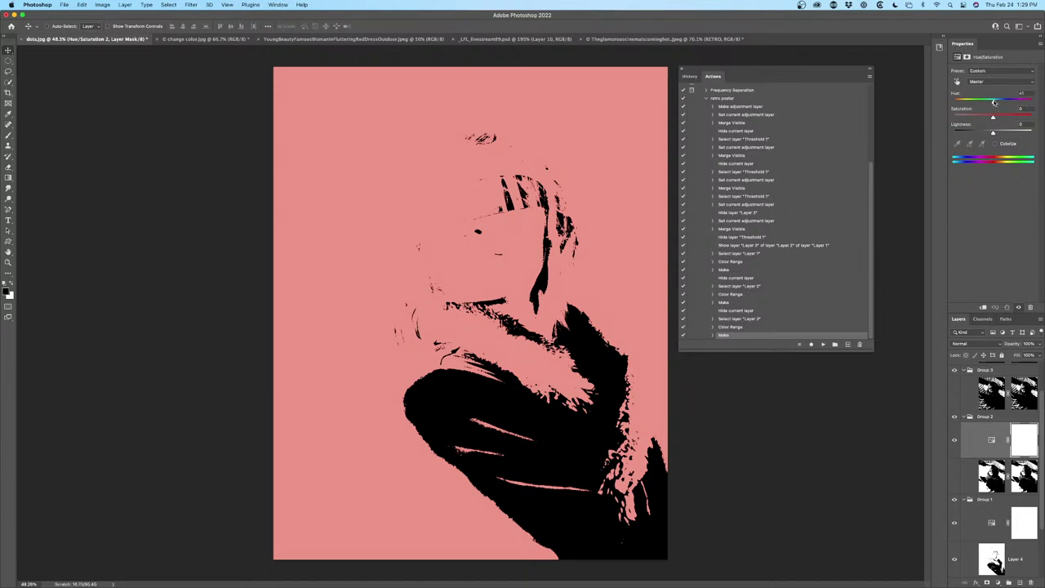
{"action": "mouse_move", "coordinate": [994, 103]}
{"action": "left_mouse_down"}
{"action": "mouse_move", "coordinate": [975, 102]}
{"action": "mouse_move", "coordinate": [1001, 99]}
{"action": "left_mouse_up"}
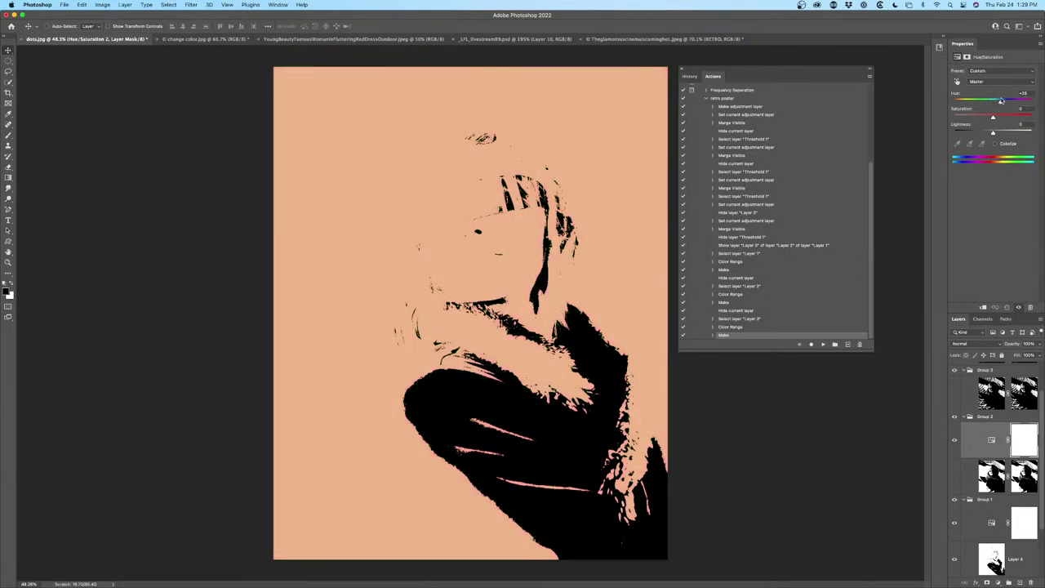
{"action": "left_click_drag", "start_coordinate": [993, 135], "coordinate": [1010, 133]}
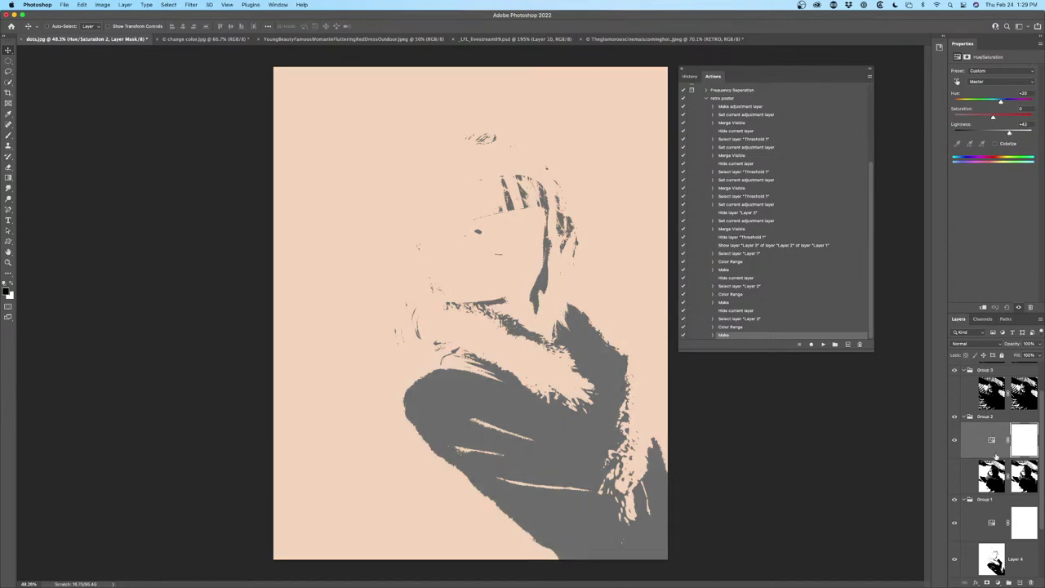
{"action": "mouse_move", "coordinate": [998, 455]}
{"action": "left_mouse_down"}
{"action": "mouse_move", "coordinate": [992, 439]}
{"action": "mouse_move", "coordinate": [990, 462]}
{"action": "mouse_move", "coordinate": [998, 452]}
{"action": "left_mouse_up"}
Hide the top Hue/Saturation layer and darken Group 2's peach tint to about -9 lightness
{"action": "left_click", "coordinate": [956, 476]}
{"action": "left_click", "coordinate": [955, 476]}
{"action": "scroll", "coordinate": [982, 471], "scroll_direction": "down", "scroll_amount": 4}
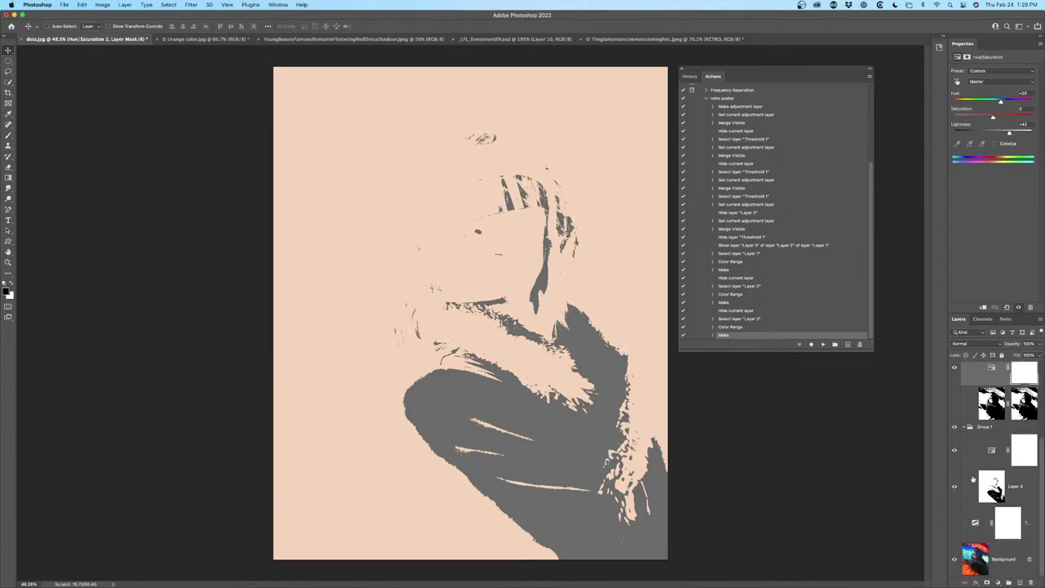
{"action": "left_click", "coordinate": [1018, 446]}
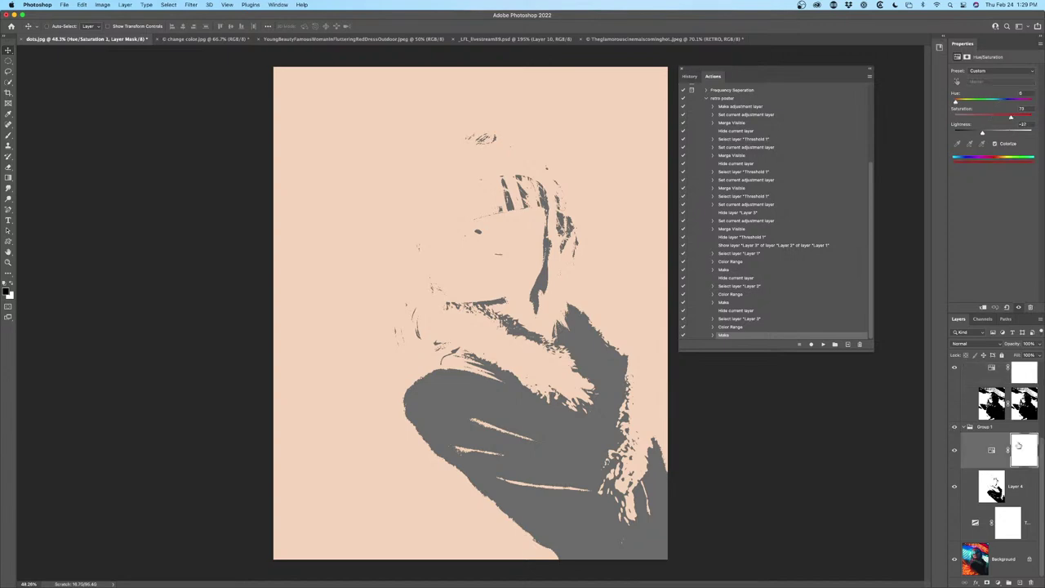
{"action": "left_click", "coordinate": [955, 369]}
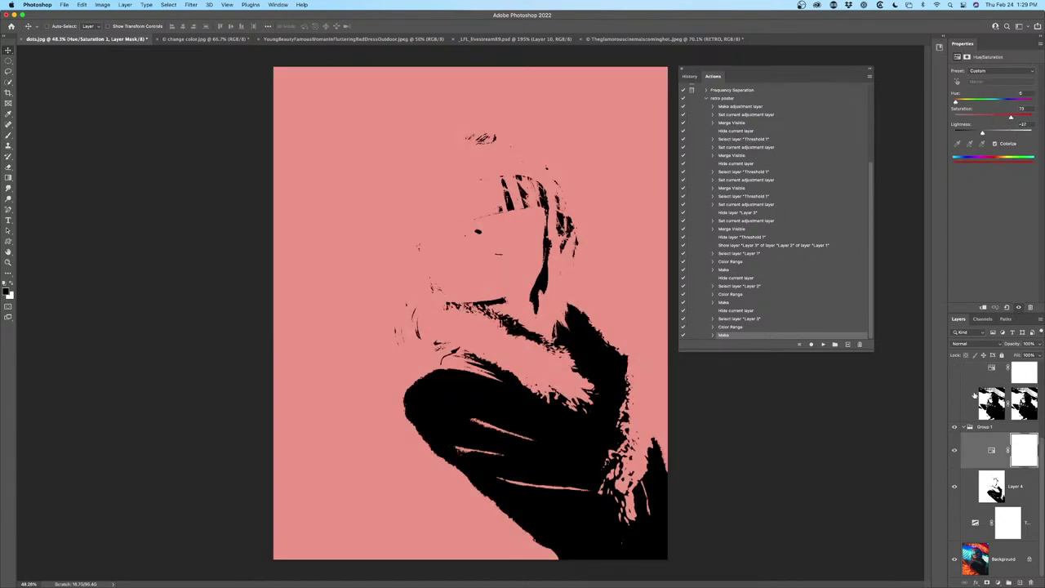
{"action": "scroll", "coordinate": [975, 397], "scroll_direction": "up", "scroll_amount": 4}
{"action": "scroll", "coordinate": [960, 405], "scroll_direction": "up", "scroll_amount": 2}
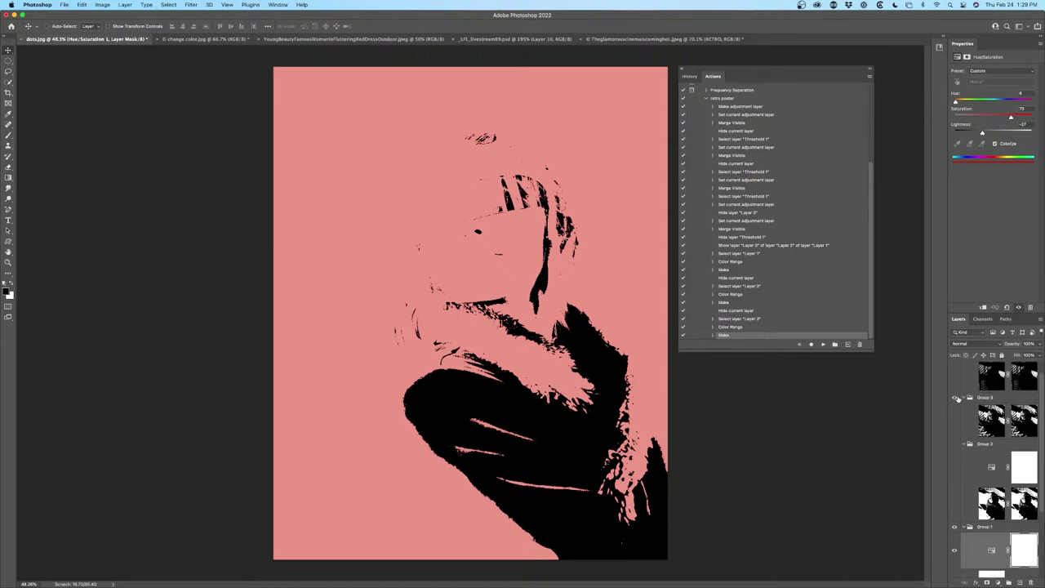
{"action": "scroll", "coordinate": [960, 397], "scroll_direction": "up", "scroll_amount": 1}
{"action": "scroll", "coordinate": [961, 395], "scroll_direction": "down", "scroll_amount": 6}
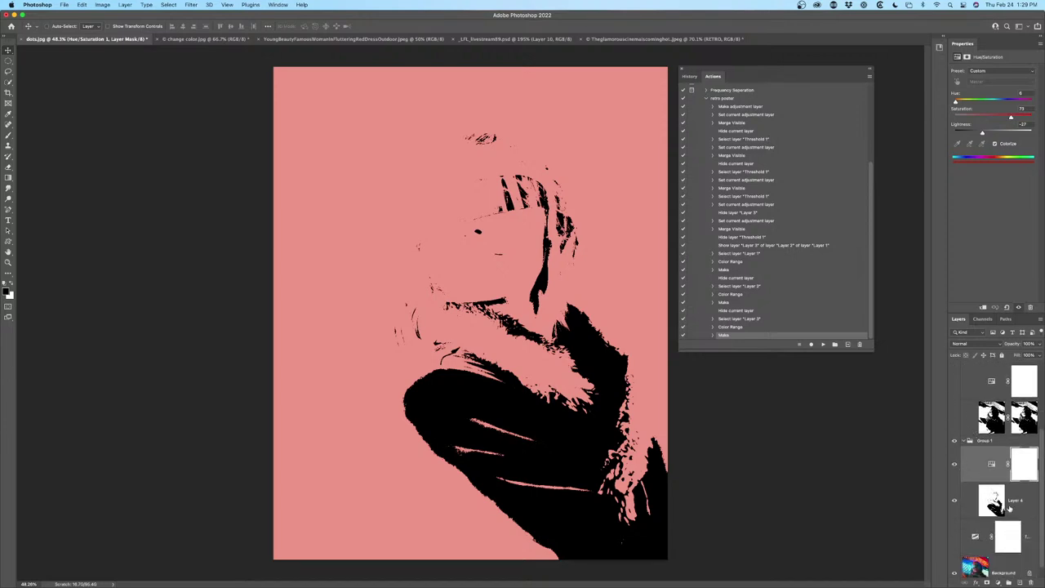
{"action": "scroll", "coordinate": [997, 459], "scroll_direction": "up", "scroll_amount": 1}
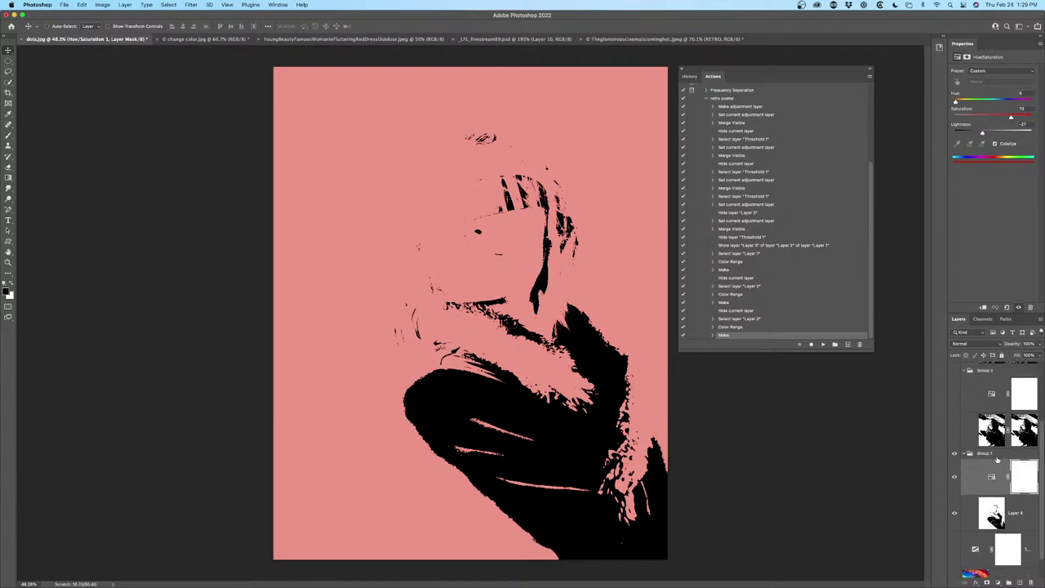
{"action": "scroll", "coordinate": [997, 460], "scroll_direction": "up", "scroll_amount": 1}
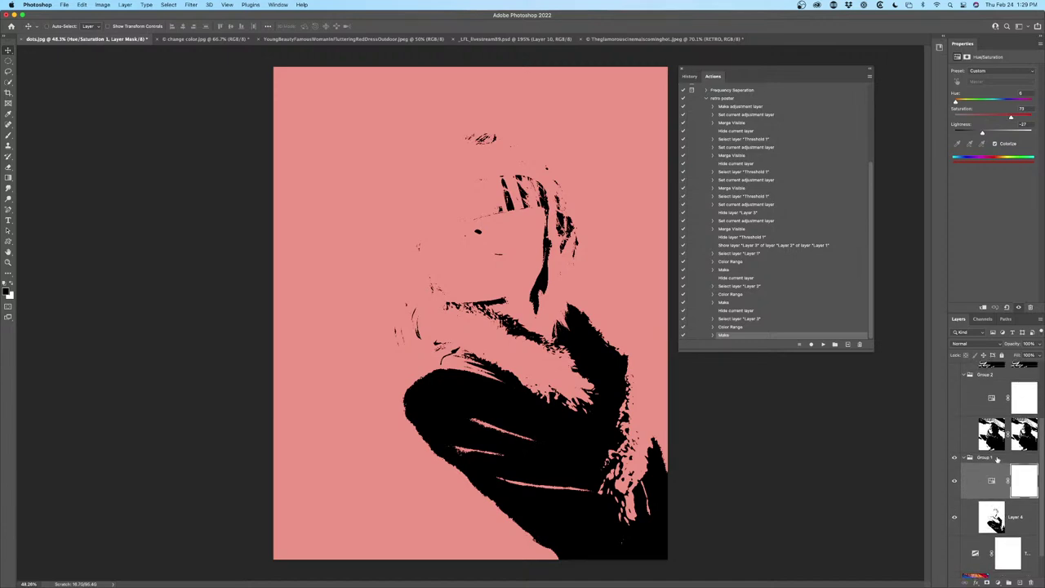
{"action": "left_click", "coordinate": [956, 398]}
{"action": "left_click", "coordinate": [990, 398]}
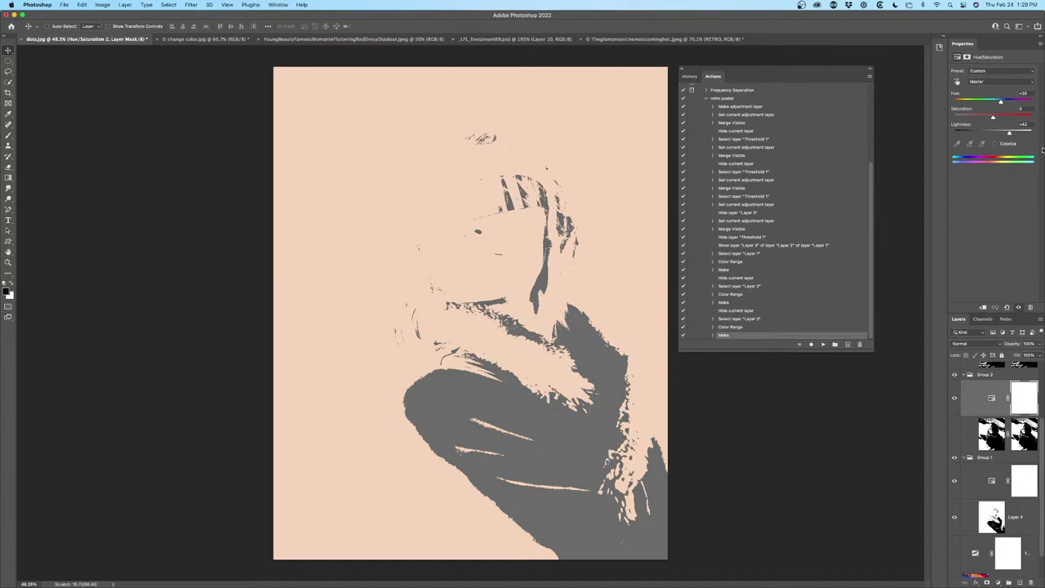
{"action": "mouse_move", "coordinate": [1009, 133]}
{"action": "left_mouse_down"}
{"action": "mouse_move", "coordinate": [981, 132]}
{"action": "mouse_move", "coordinate": [1026, 133]}
{"action": "mouse_move", "coordinate": [996, 132]}
{"action": "left_mouse_up"}
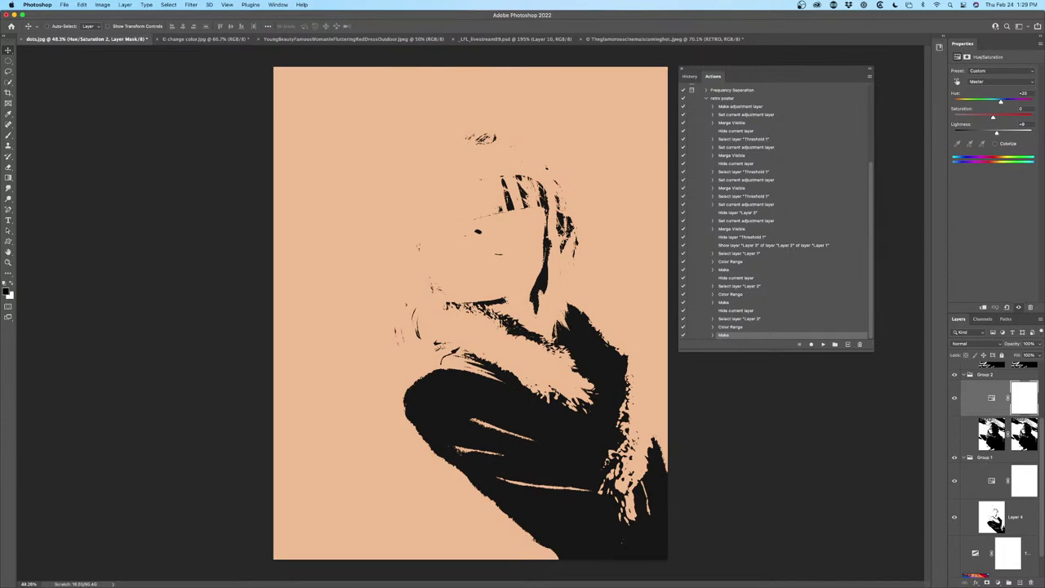
Show Layer 3, clip Hue/Saturation 2 to it, and colorize it light blue at Hue 203
{"action": "left_click", "coordinate": [955, 435]}
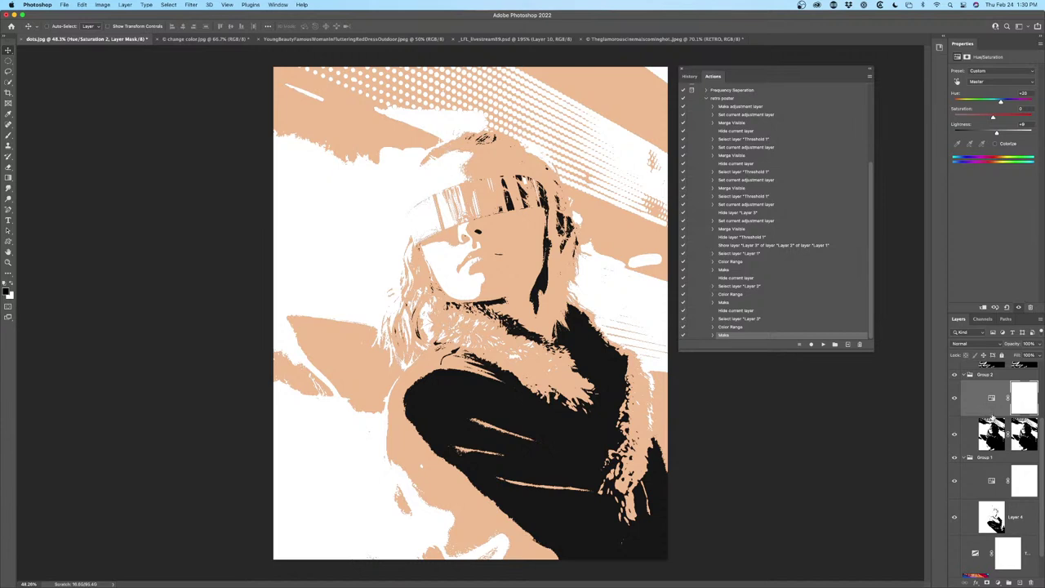
{"action": "left_click", "coordinate": [997, 413], "text": "alt"}
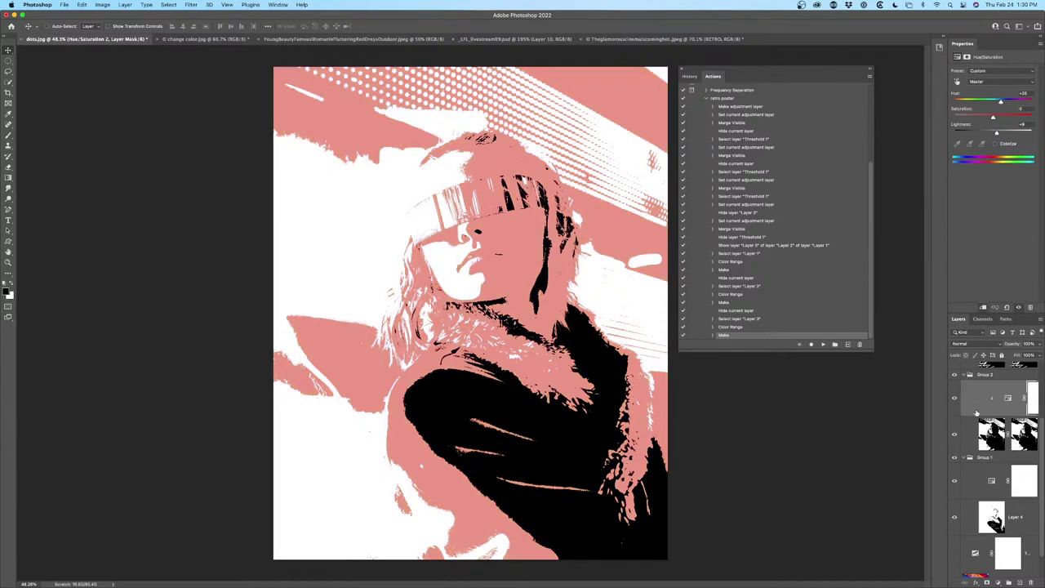
{"action": "scroll", "coordinate": [998, 493], "scroll_direction": "down", "scroll_amount": 3}
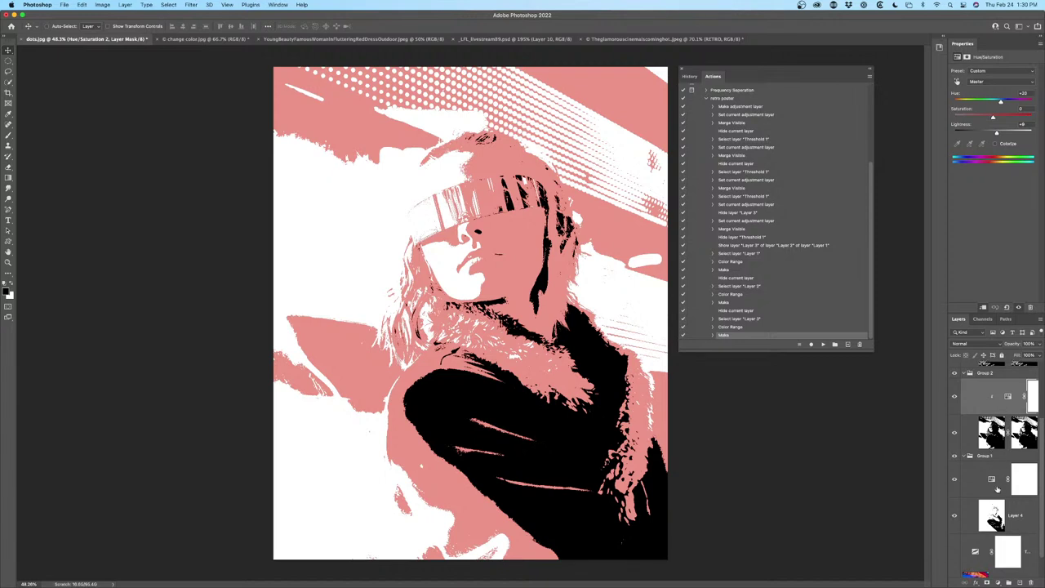
{"action": "scroll", "coordinate": [1001, 473], "scroll_direction": "up", "scroll_amount": 2}
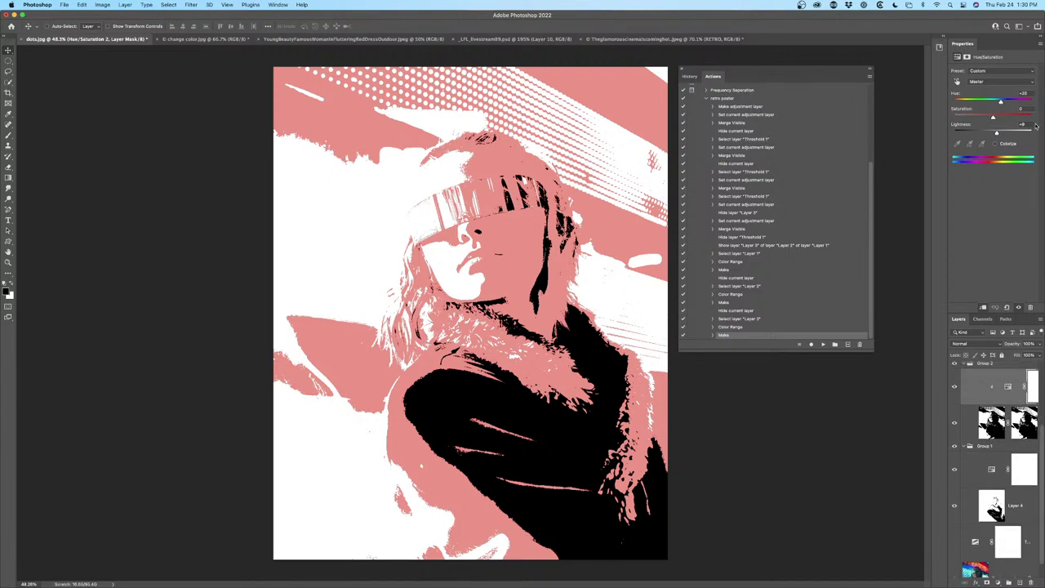
{"action": "left_click_drag", "start_coordinate": [1000, 102], "coordinate": [984, 117]}
{"action": "left_click", "coordinate": [995, 144]}
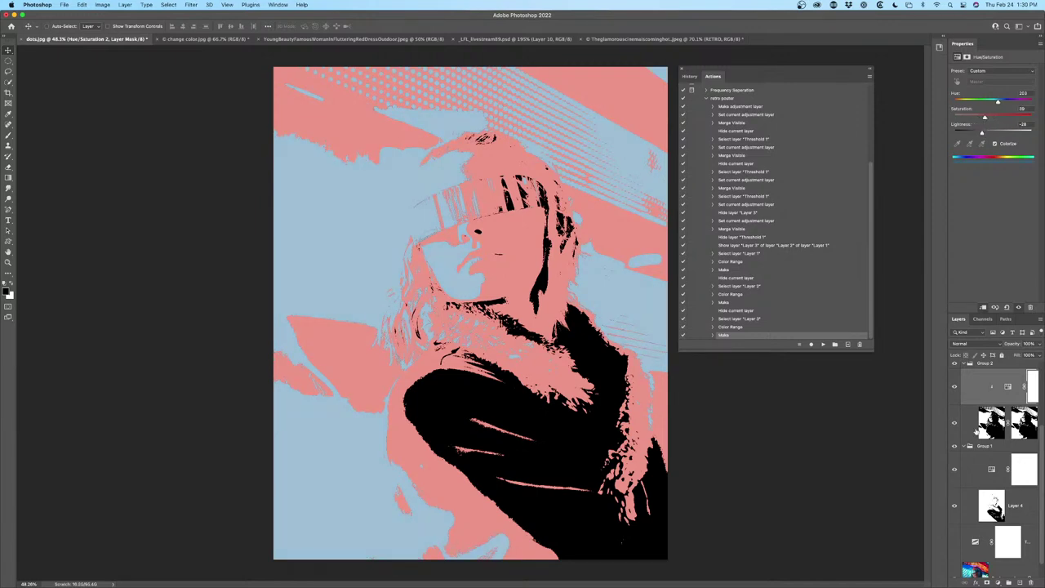
{"action": "scroll", "coordinate": [977, 426], "scroll_direction": "up", "scroll_amount": 5}
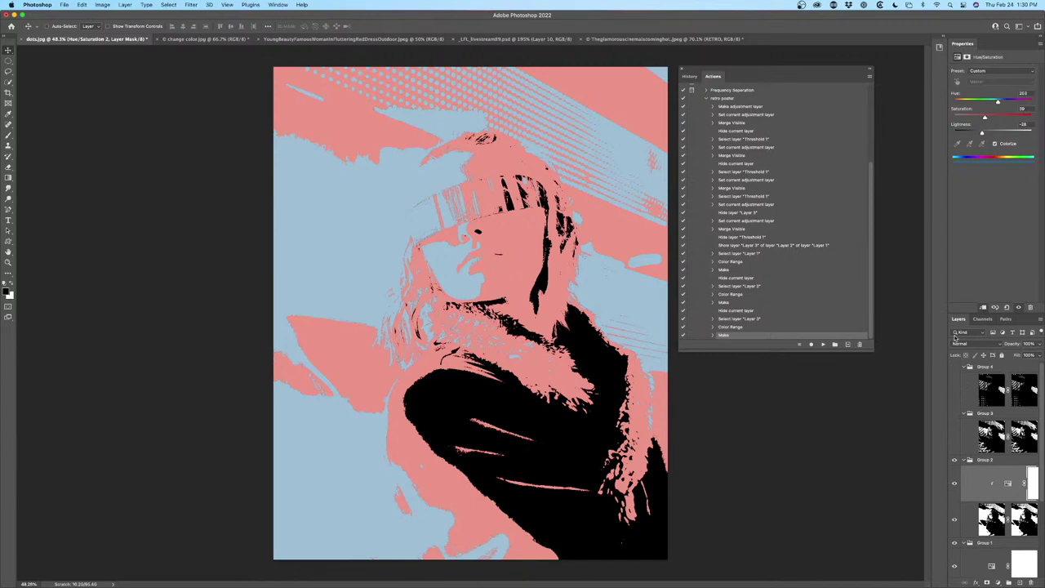
Float and enlarge the Layers panel, move the Actions panel aside, and collapse Group 1
{"action": "left_click_drag", "start_coordinate": [959, 319], "coordinate": [673, 106]}
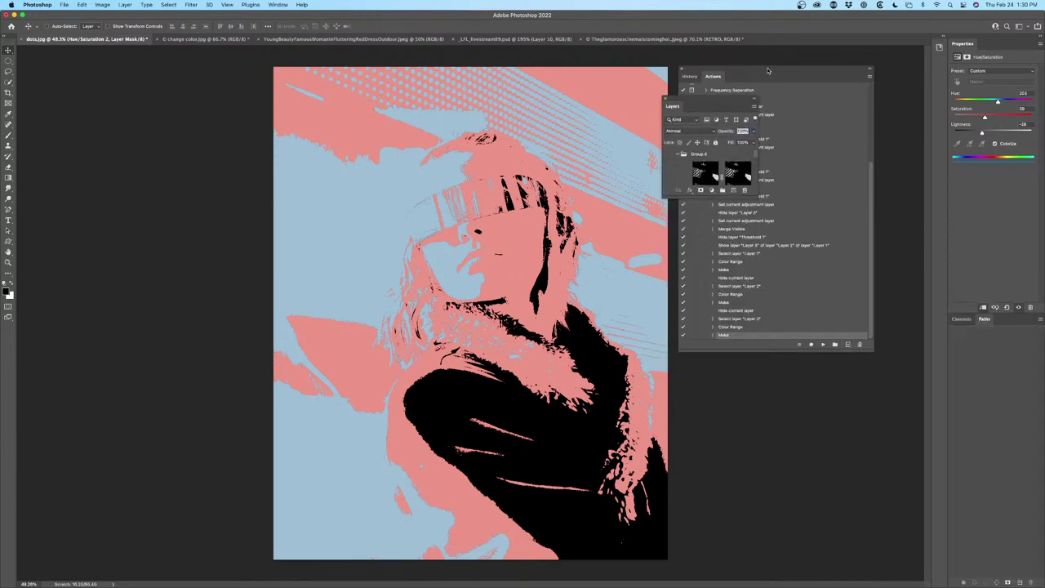
{"action": "left_click", "coordinate": [768, 72]}
{"action": "left_click_drag", "start_coordinate": [769, 73], "coordinate": [125, 57]}
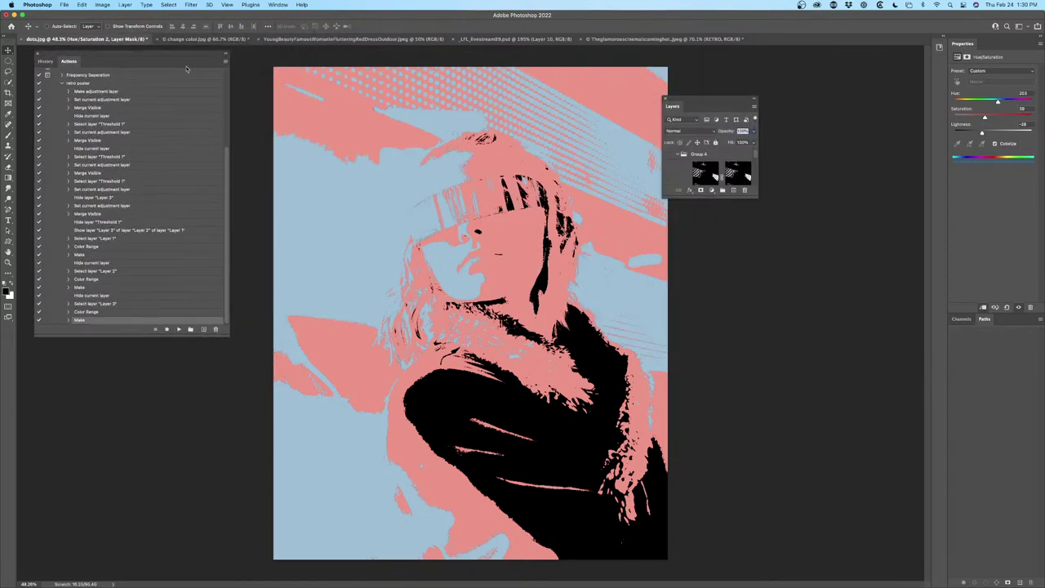
{"action": "left_click_drag", "start_coordinate": [695, 99], "coordinate": [706, 71]}
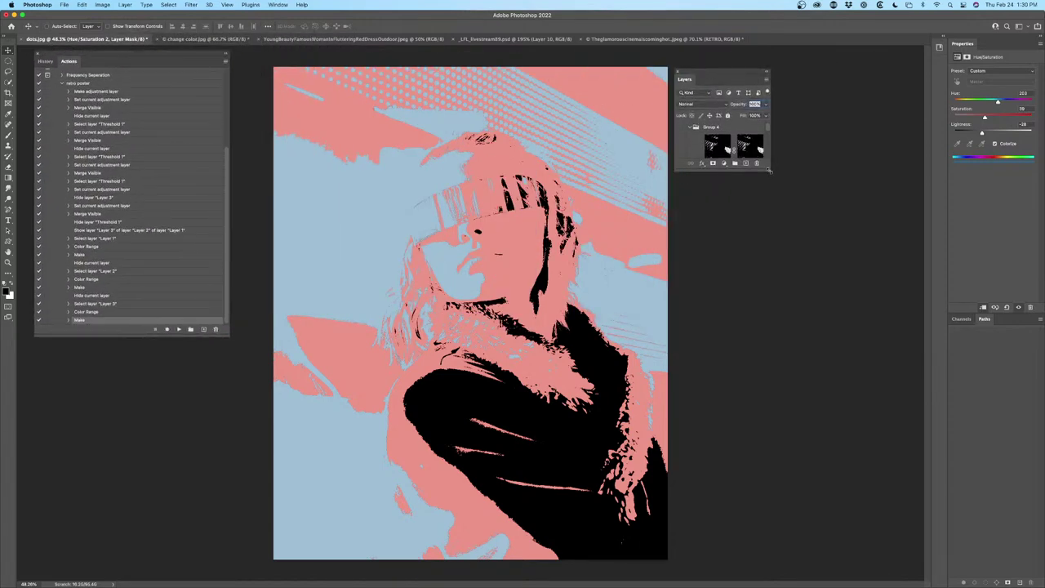
{"action": "left_click_drag", "start_coordinate": [768, 169], "coordinate": [887, 527]}
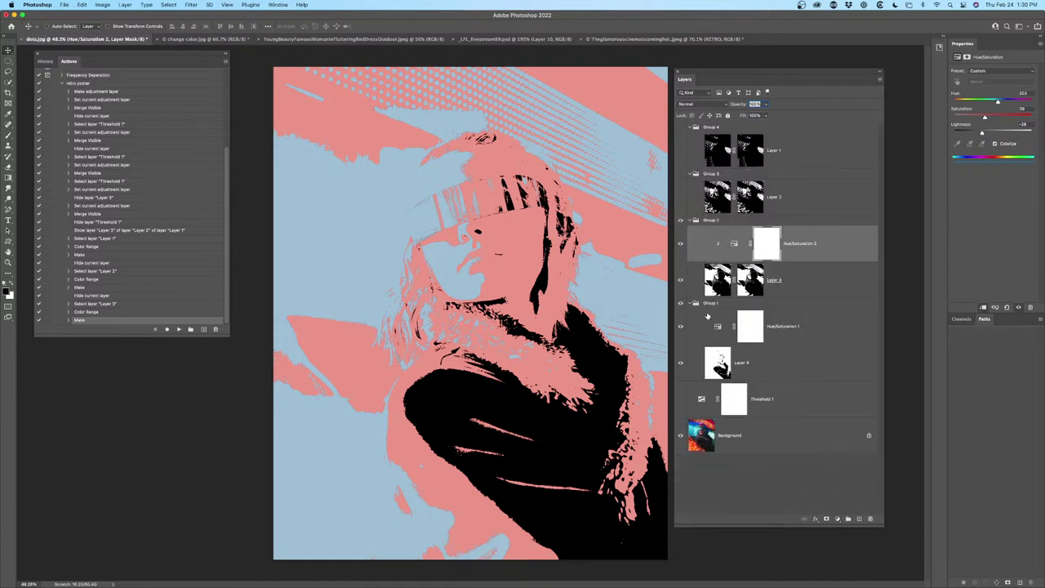
{"action": "left_click", "coordinate": [690, 304]}
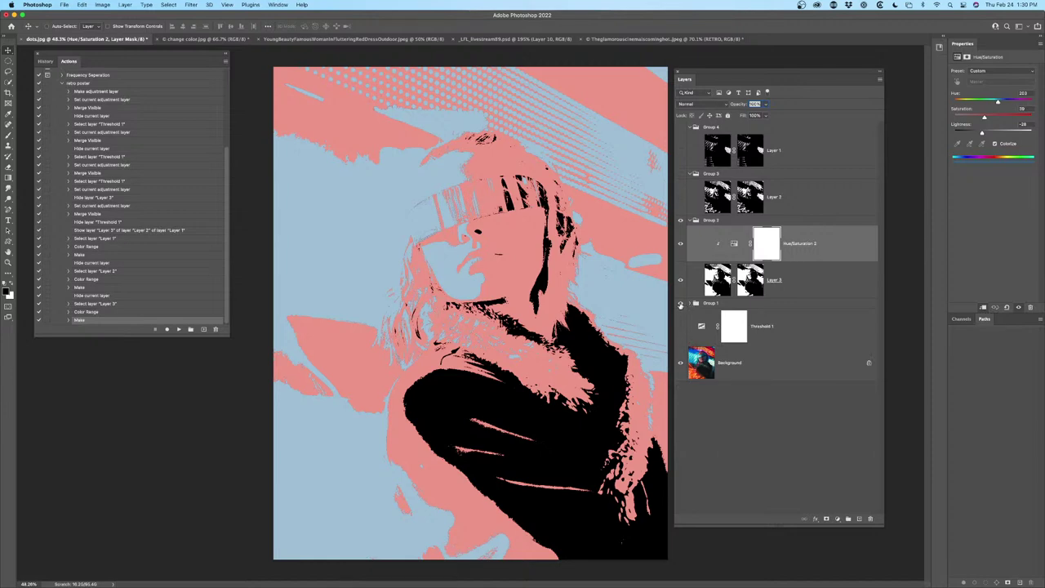
{"action": "left_click", "coordinate": [680, 304]}
{"action": "left_click", "coordinate": [680, 304]}
Shift Hue/Saturation 2's tint to aqua at Hue 176, then show Group 3 and Layer 2
{"action": "left_click", "coordinate": [735, 243]}
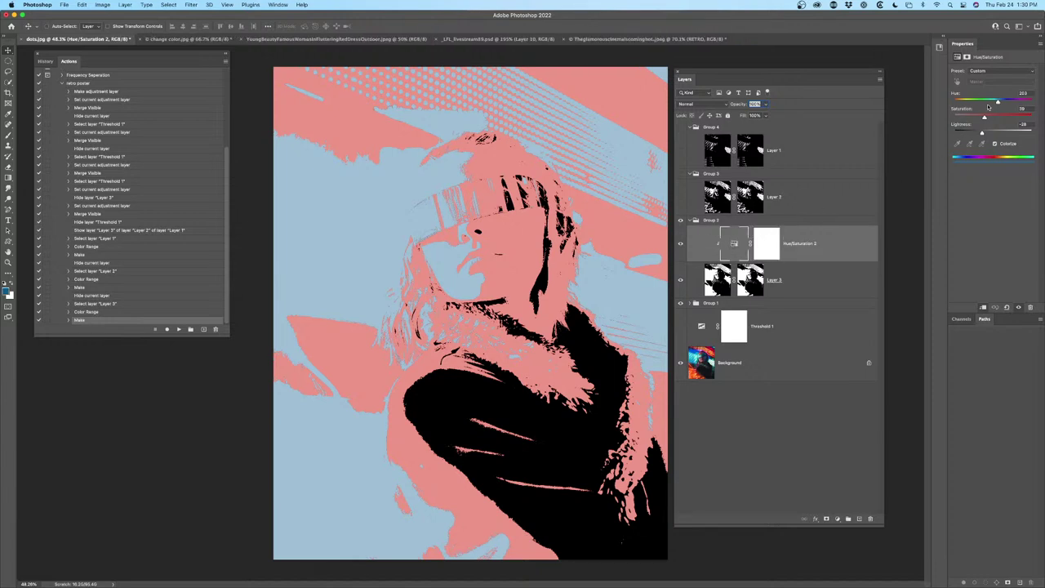
{"action": "left_click_drag", "start_coordinate": [997, 103], "coordinate": [1006, 103]}
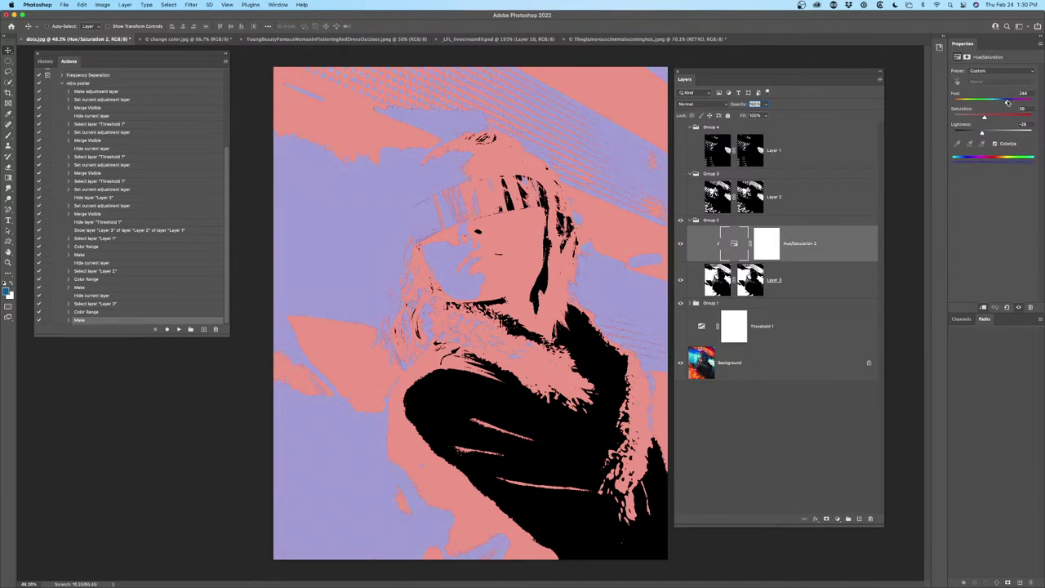
{"action": "mouse_move", "coordinate": [1010, 102]}
{"action": "left_mouse_down"}
{"action": "mouse_move", "coordinate": [983, 99]}
{"action": "mouse_move", "coordinate": [995, 99]}
{"action": "left_mouse_up"}
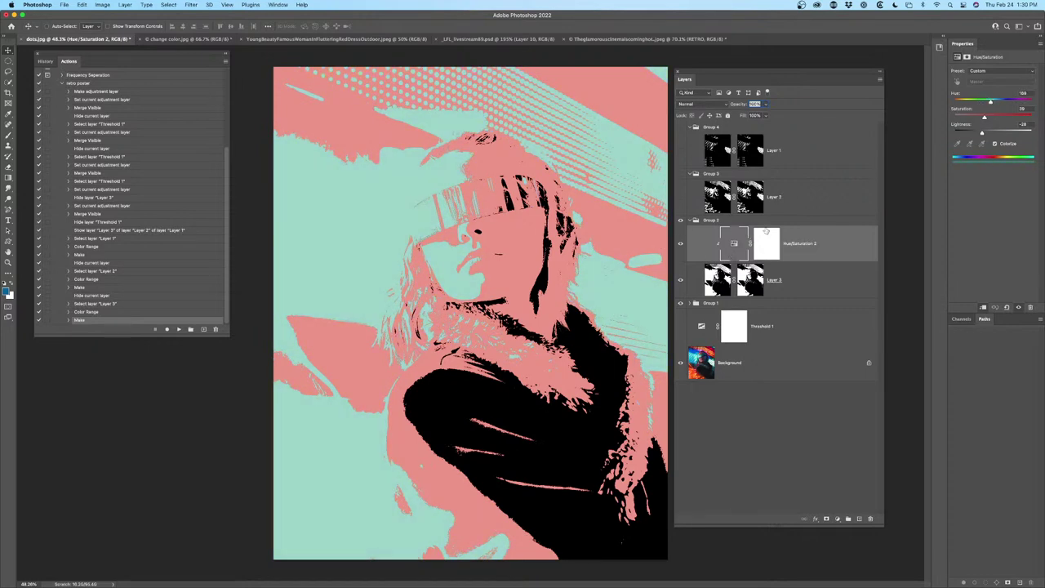
{"action": "left_click", "coordinate": [681, 175]}
{"action": "left_click", "coordinate": [714, 190]}
{"action": "left_click", "coordinate": [680, 197]}
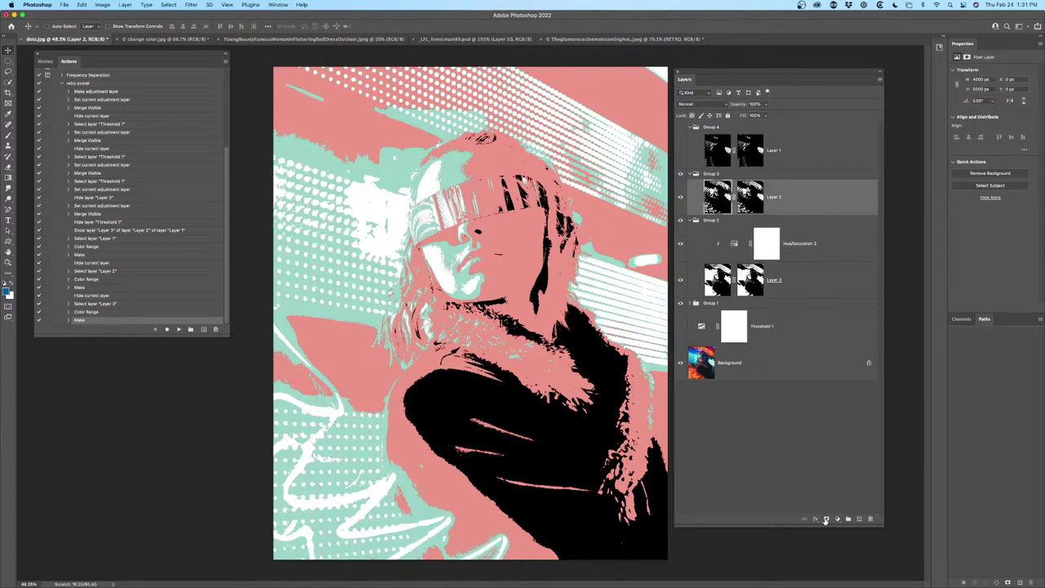
Add Hue/Saturation 3 clipped to Layer 2, colorized yellow at Hue 61, Saturation 53, Lightness -45
{"action": "left_click", "coordinate": [835, 519]}
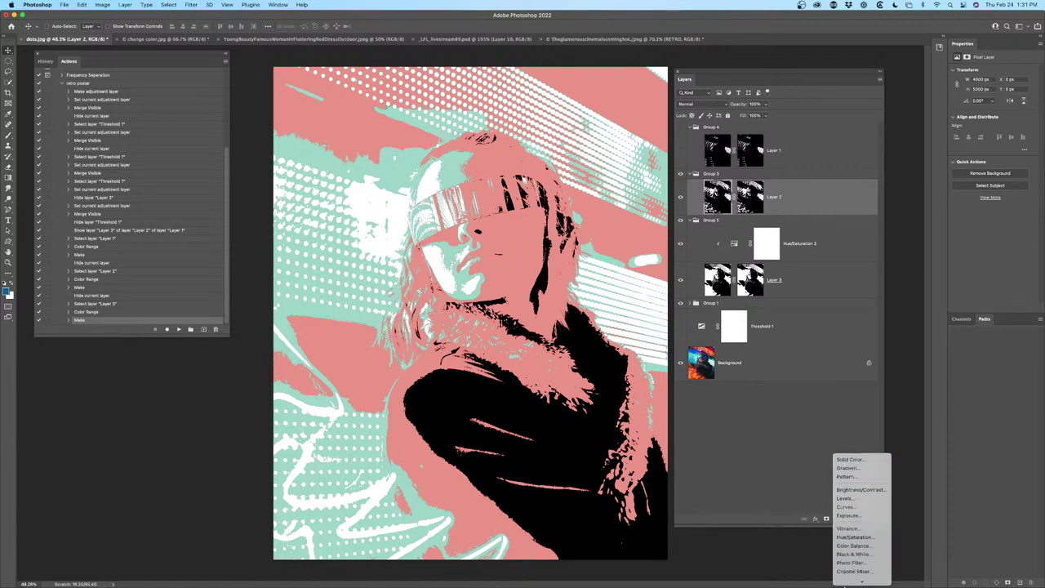
{"action": "left_click", "coordinate": [853, 494]}
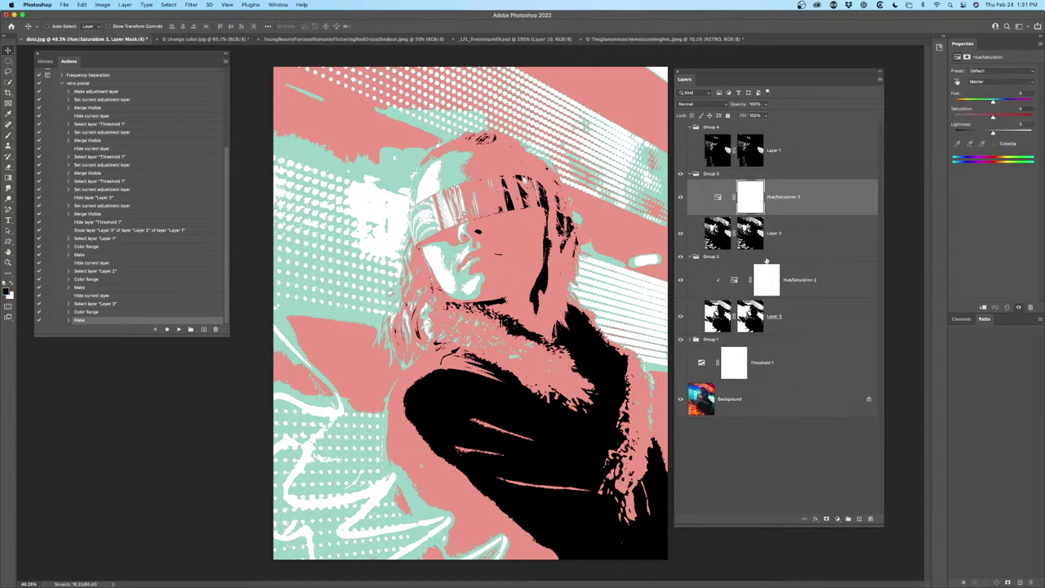
{"action": "left_click", "coordinate": [727, 215], "text": "alt"}
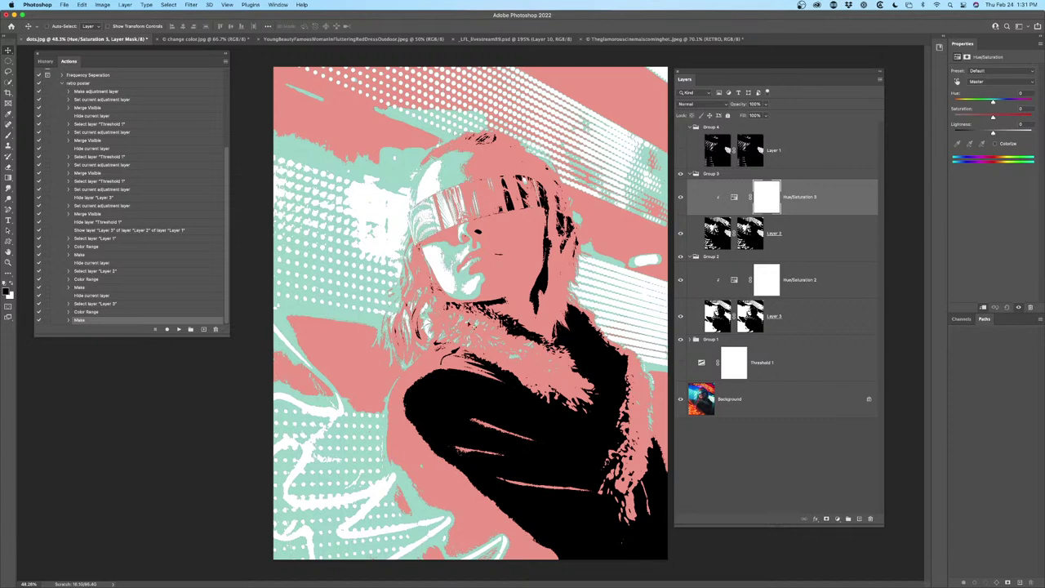
{"action": "left_click", "coordinate": [995, 144]}
{"action": "mouse_move", "coordinate": [975, 117]}
{"action": "left_mouse_down"}
{"action": "mouse_move", "coordinate": [1003, 118]}
{"action": "mouse_move", "coordinate": [1002, 133]}
{"action": "mouse_move", "coordinate": [1016, 133]}
{"action": "mouse_move", "coordinate": [971, 104]}
{"action": "mouse_move", "coordinate": [996, 104]}
{"action": "mouse_move", "coordinate": [988, 118]}
{"action": "mouse_move", "coordinate": [976, 117]}
{"action": "mouse_move", "coordinate": [992, 103]}
{"action": "mouse_move", "coordinate": [968, 103]}
{"action": "mouse_move", "coordinate": [986, 105]}
{"action": "mouse_move", "coordinate": [1017, 133]}
{"action": "mouse_move", "coordinate": [971, 133]}
{"action": "mouse_move", "coordinate": [1001, 118]}
{"action": "mouse_move", "coordinate": [967, 101]}
{"action": "left_mouse_up"}
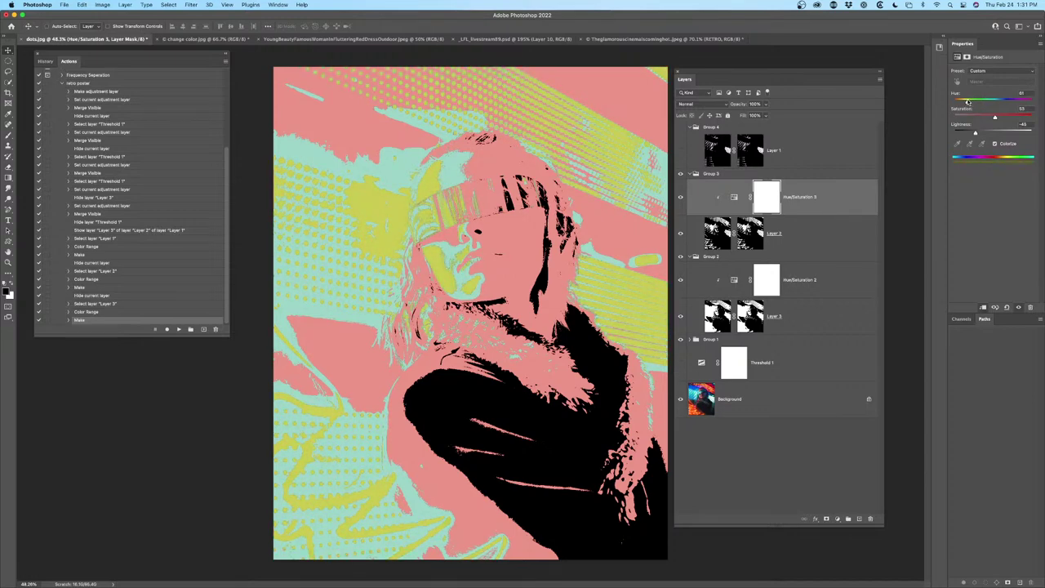
Show Layer 1 and clip a purple colorized Hue/Saturation 4 to it: Hue 264, Saturation 28, Lightness -47
{"action": "left_click", "coordinate": [713, 147]}
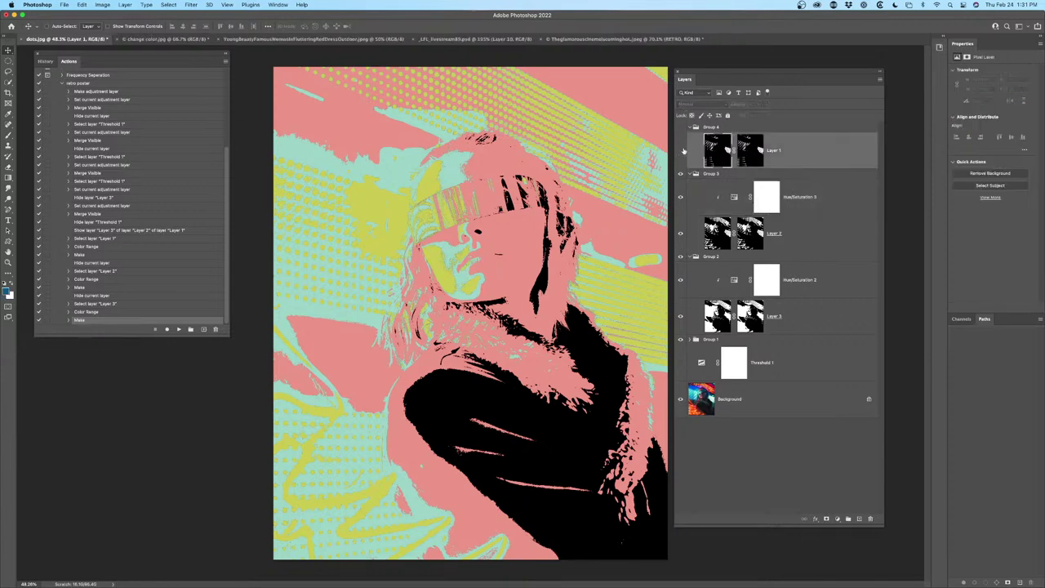
{"action": "left_click", "coordinate": [682, 151]}
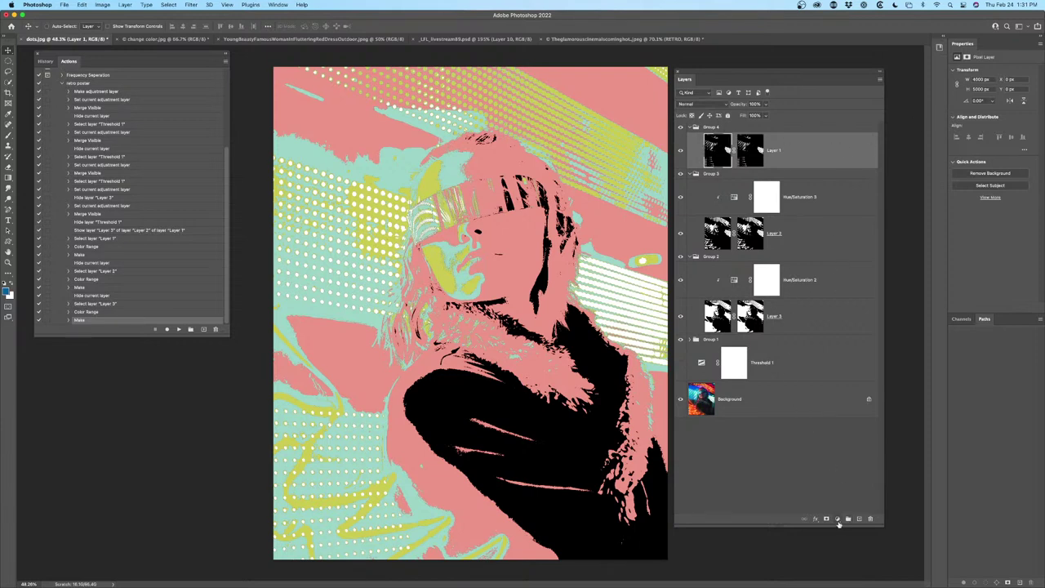
{"action": "left_click", "coordinate": [837, 520]}
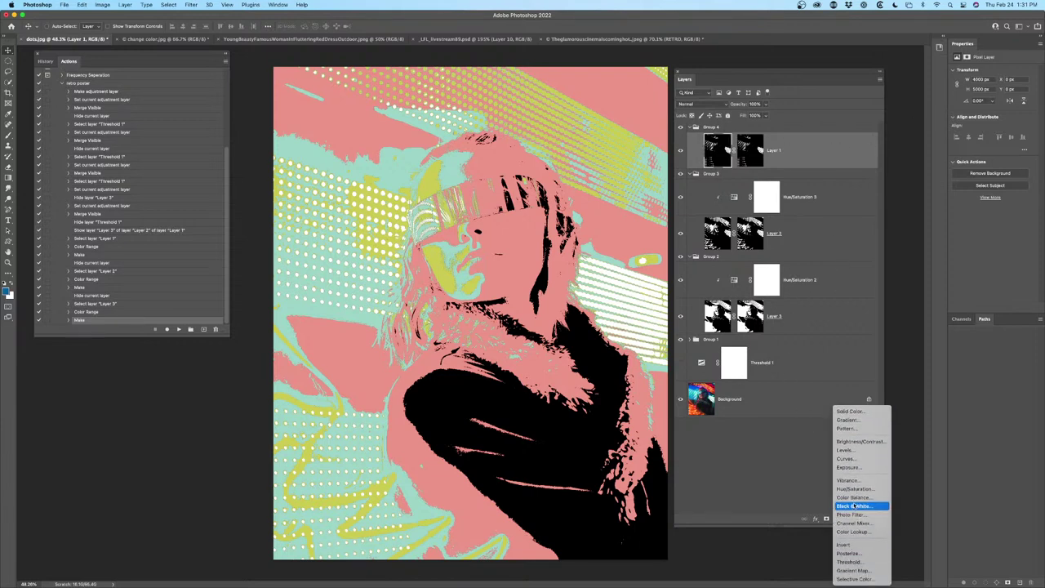
{"action": "left_click", "coordinate": [854, 488]}
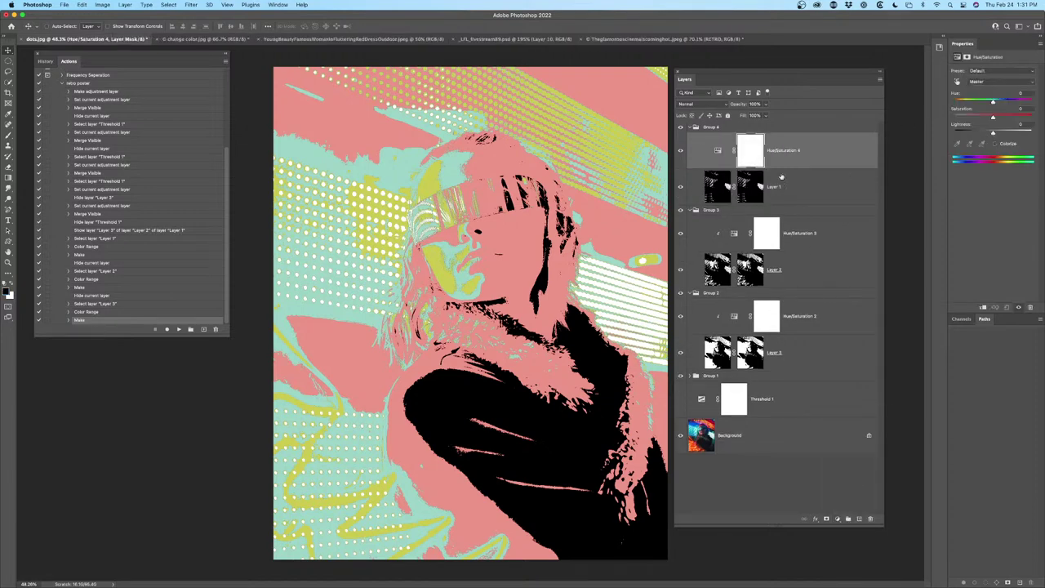
{"action": "left_click", "coordinate": [995, 143]}
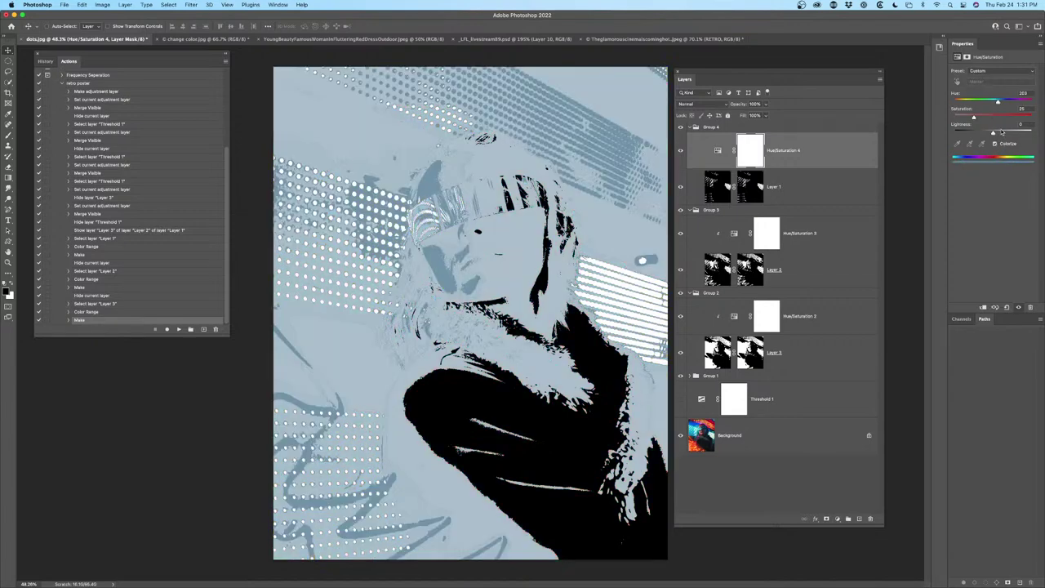
{"action": "left_click_drag", "start_coordinate": [993, 133], "coordinate": [986, 133]}
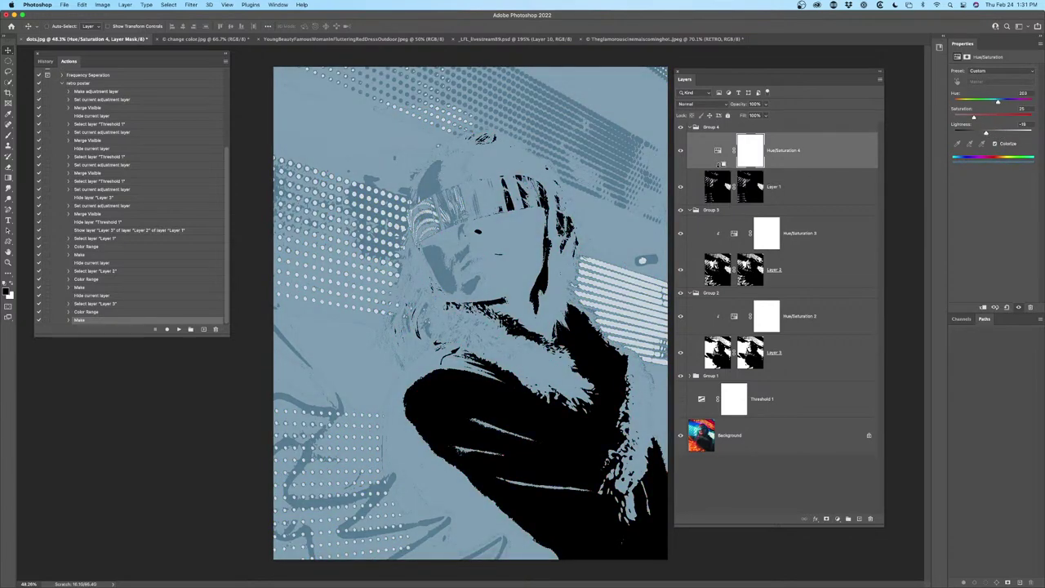
{"action": "left_click", "coordinate": [721, 168], "text": "alt"}
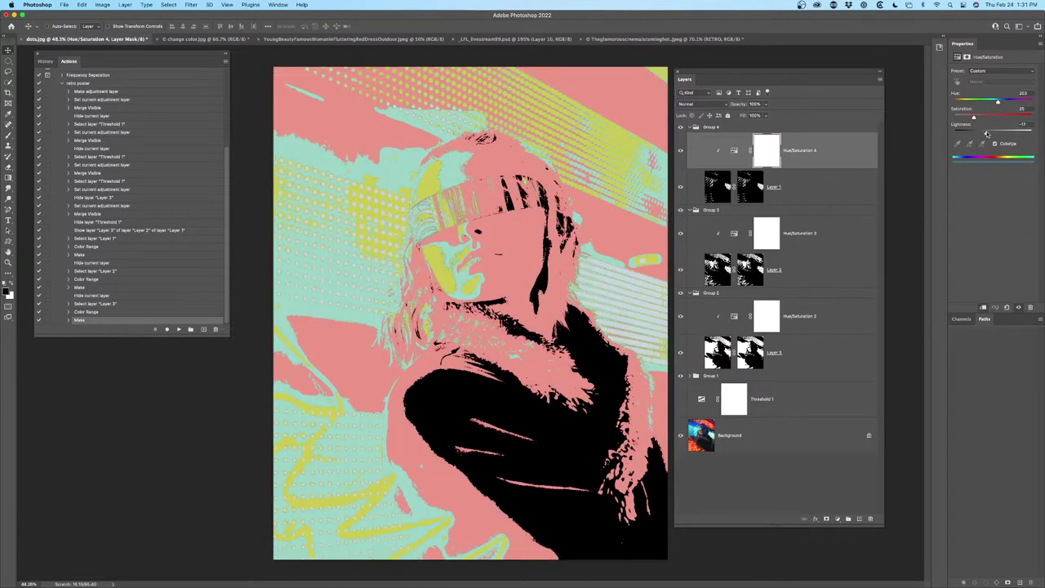
{"action": "mouse_move", "coordinate": [987, 134]}
{"action": "left_mouse_down"}
{"action": "mouse_move", "coordinate": [973, 135]}
{"action": "mouse_move", "coordinate": [1006, 103]}
{"action": "mouse_move", "coordinate": [1020, 104]}
{"action": "mouse_move", "coordinate": [988, 119]}
{"action": "mouse_move", "coordinate": [1004, 119]}
{"action": "mouse_move", "coordinate": [963, 117]}
{"action": "mouse_move", "coordinate": [976, 117]}
{"action": "left_mouse_up"}
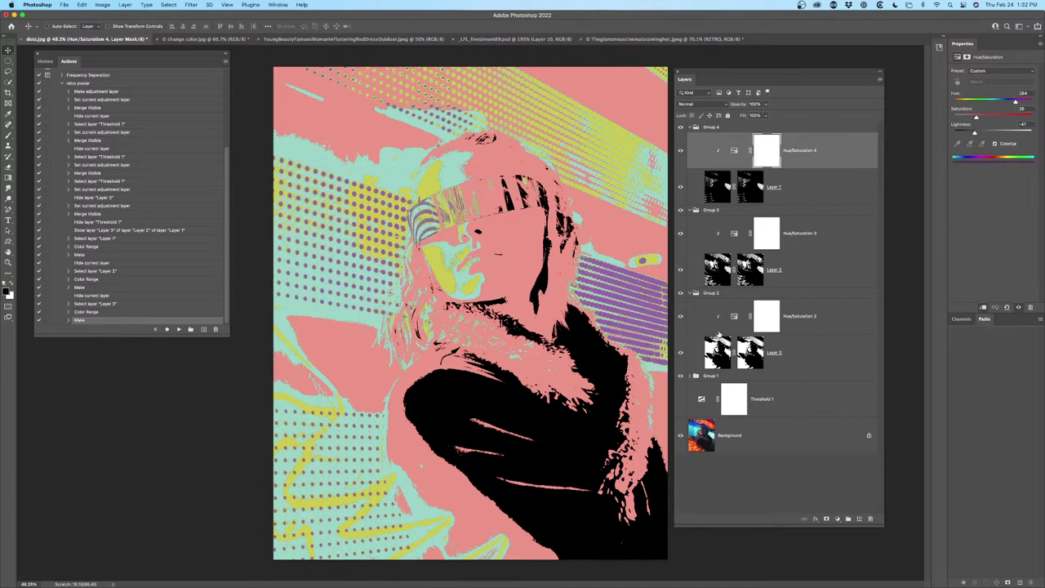
Toggle Hue/Saturation 2, Hue/Saturation 3 and Layer 3 on and off to compare the poster
{"action": "left_click", "coordinate": [681, 317]}
{"action": "left_click", "coordinate": [680, 317]}
{"action": "left_click", "coordinate": [681, 317]}
{"action": "left_click", "coordinate": [681, 317]}
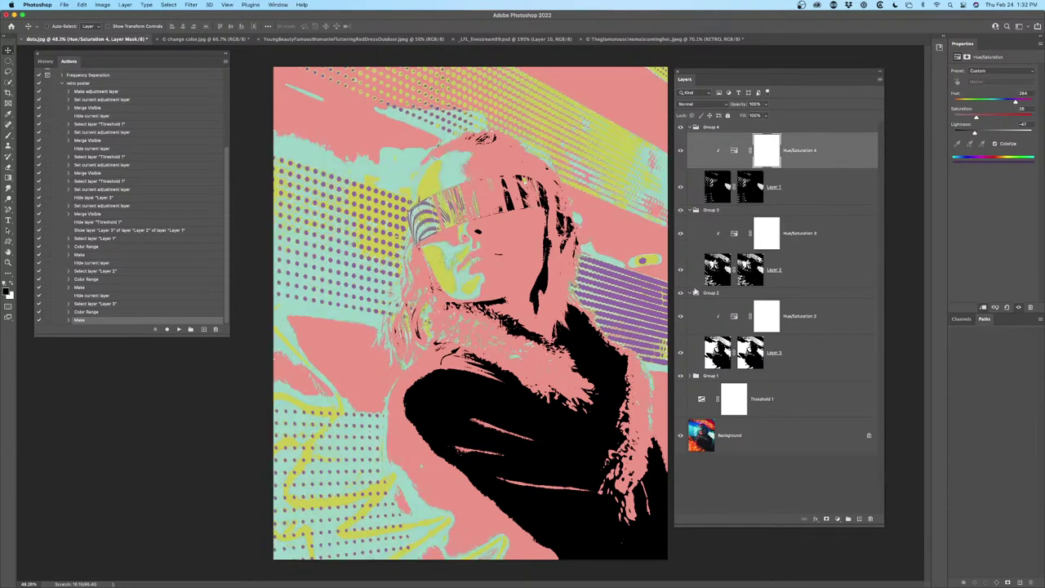
{"action": "left_click", "coordinate": [681, 235]}
{"action": "left_click", "coordinate": [681, 235]}
{"action": "left_click", "coordinate": [680, 353]}
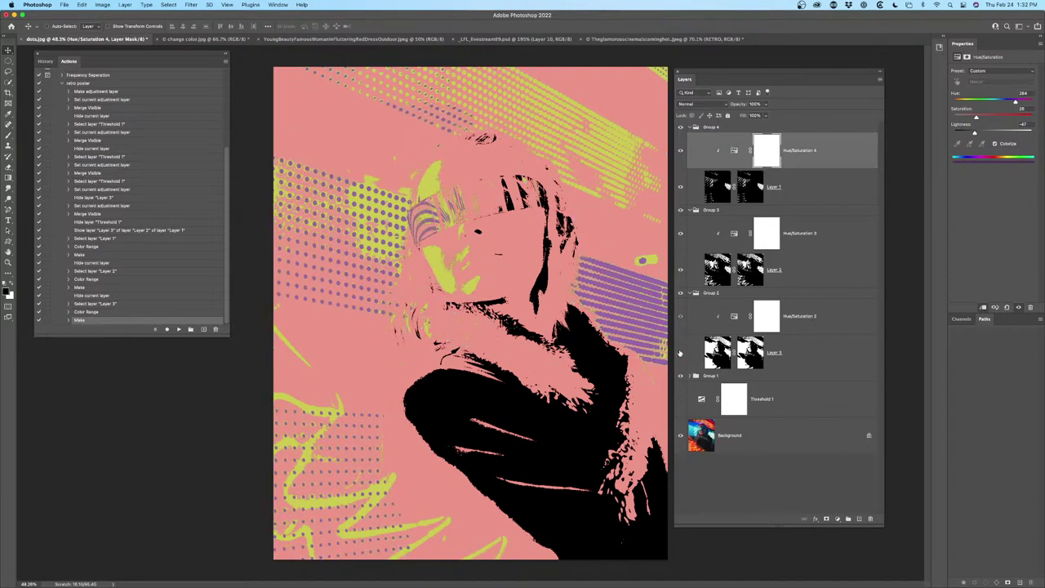
{"action": "left_click", "coordinate": [680, 353]}
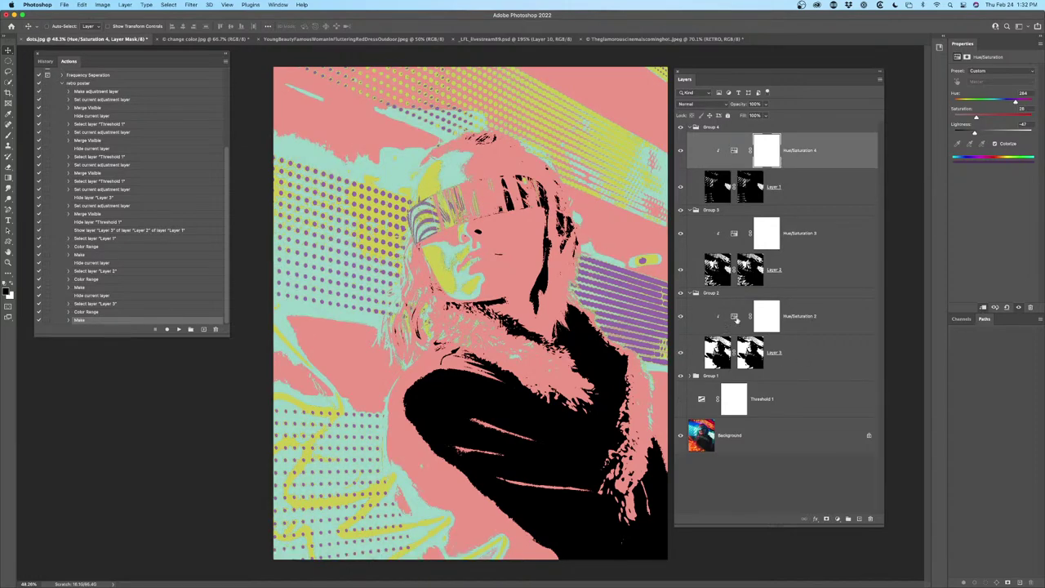
{"action": "left_click", "coordinate": [739, 318]}
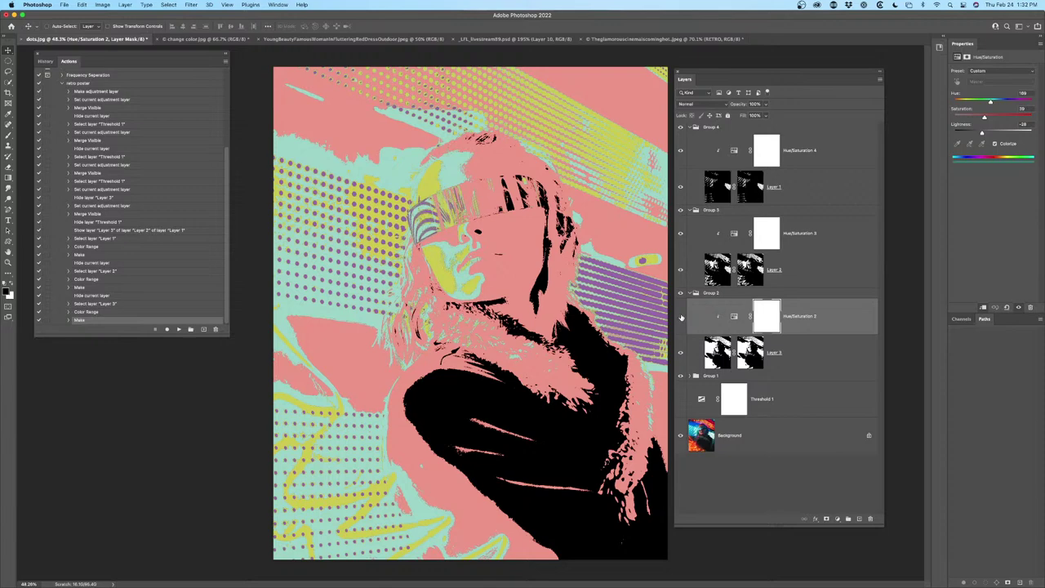
{"action": "left_click", "coordinate": [680, 316]}
{"action": "left_click", "coordinate": [681, 316]}
Add a clipped, colorized Hue/Saturation 5 adjustment to Group 2 and lighten it
{"action": "left_click", "coordinate": [680, 316]}
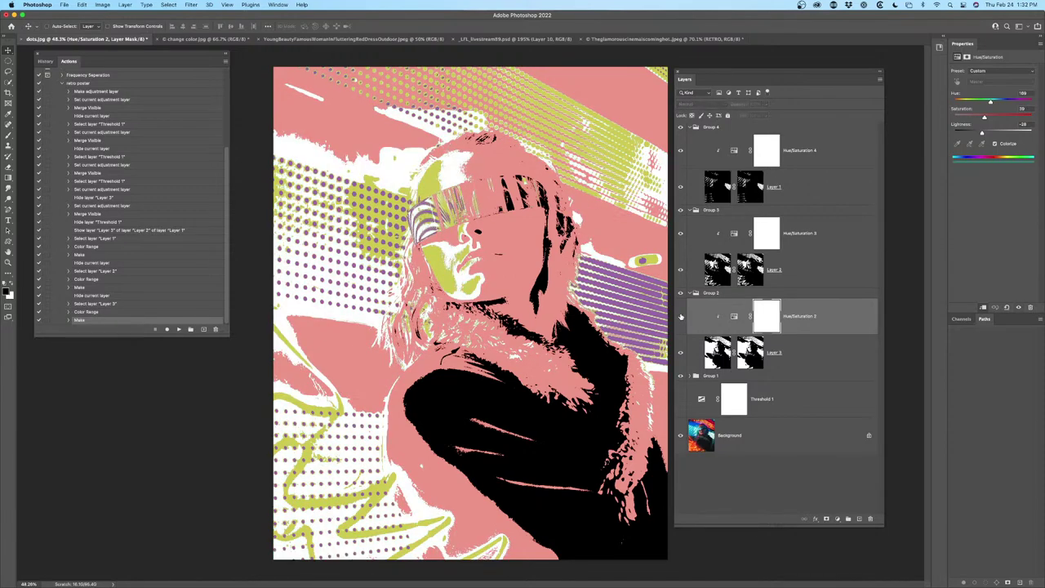
{"action": "left_click", "coordinate": [680, 316]}
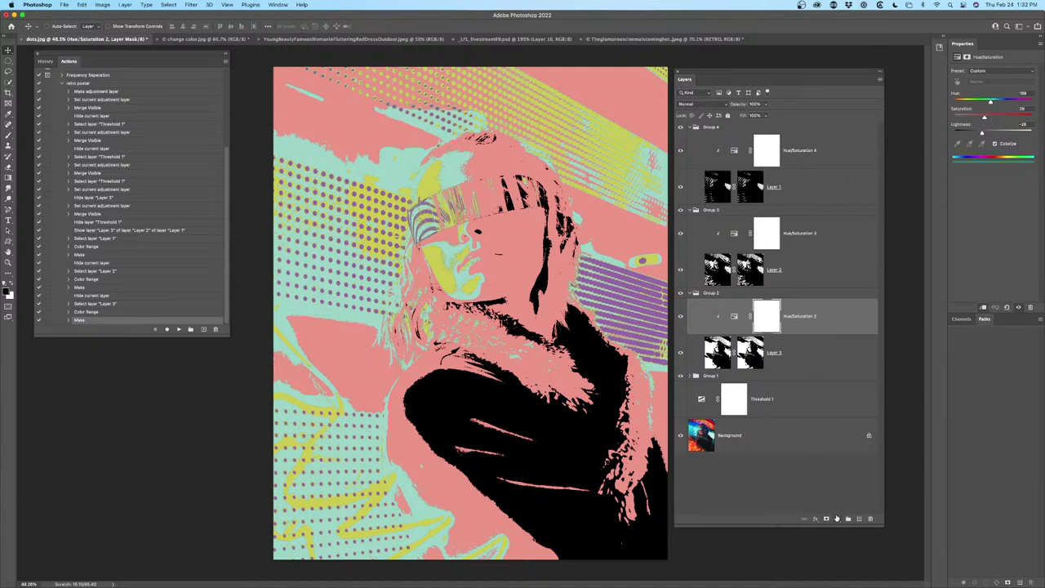
{"action": "left_click", "coordinate": [836, 521]}
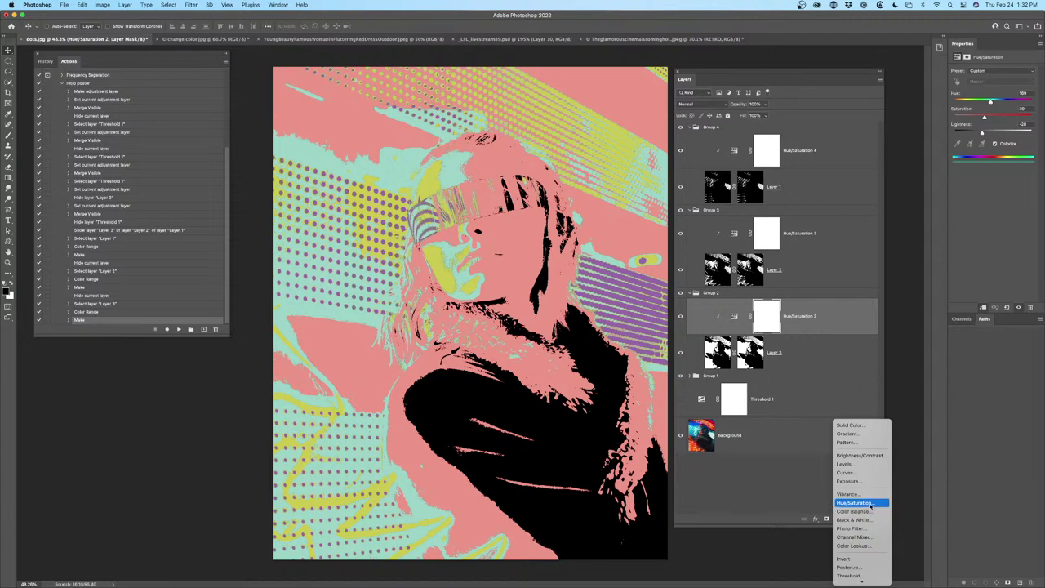
{"action": "left_click", "coordinate": [854, 503]}
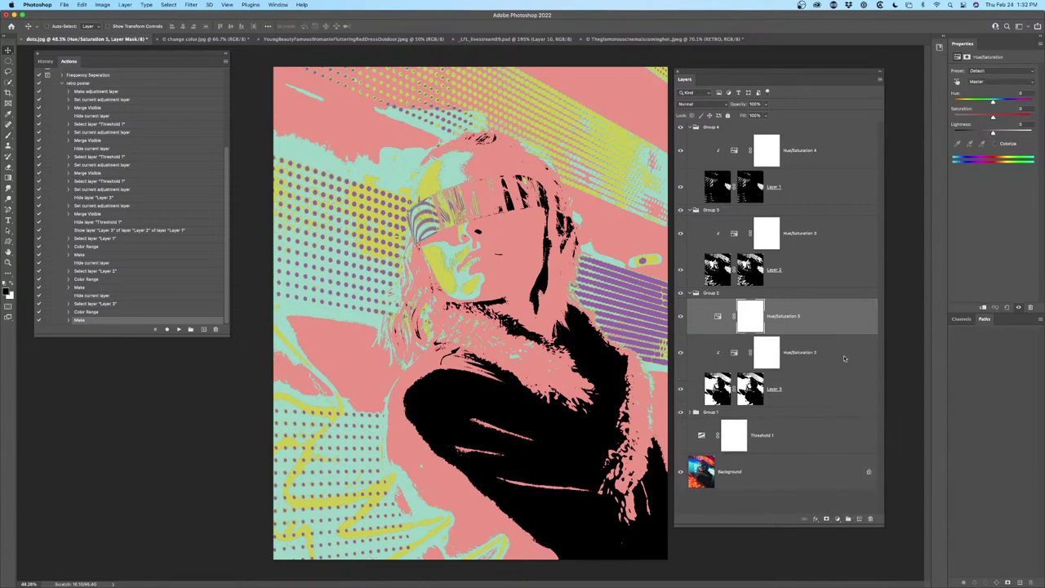
{"action": "left_click", "coordinate": [738, 329], "text": "alt"}
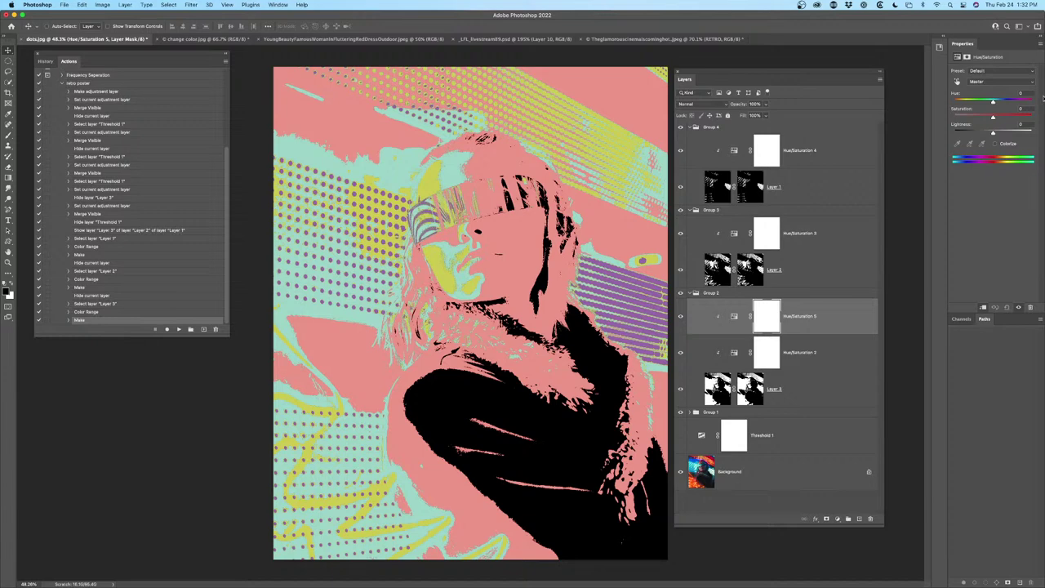
{"action": "left_click", "coordinate": [994, 145]}
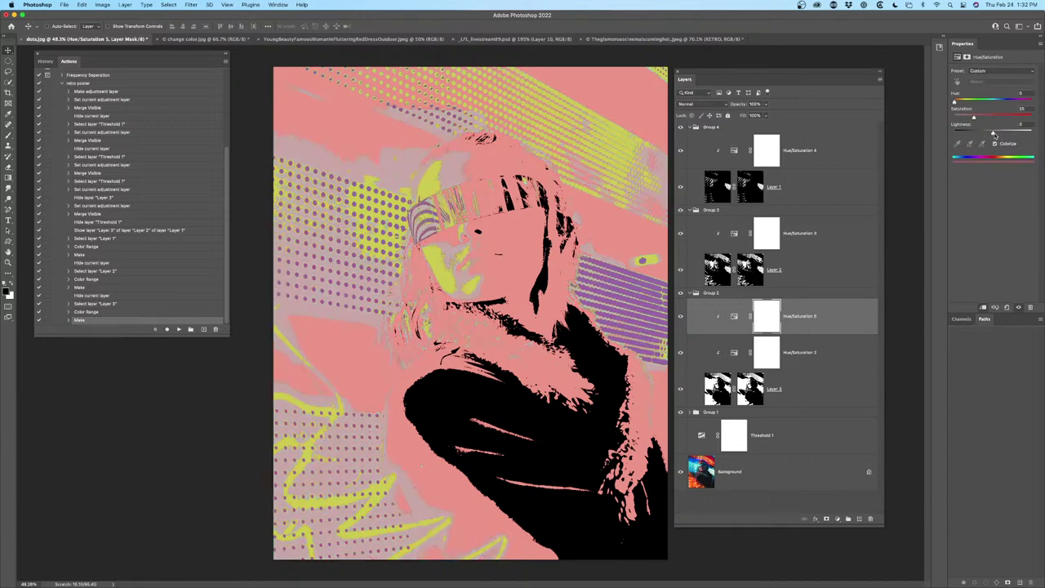
{"action": "mouse_move", "coordinate": [995, 134]}
{"action": "left_mouse_down"}
{"action": "mouse_move", "coordinate": [1027, 136]}
{"action": "mouse_move", "coordinate": [984, 133]}
{"action": "left_mouse_up"}
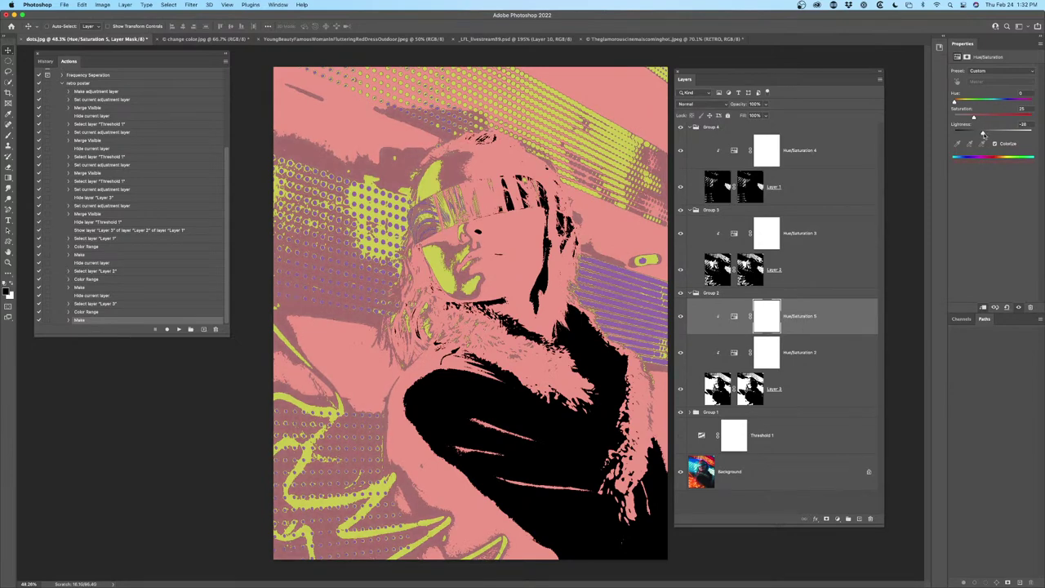
Undo that change, then raise Hue/Saturation 5's Lightness to +48 for a pale mint base
{"action": "key", "text": "super+z"}
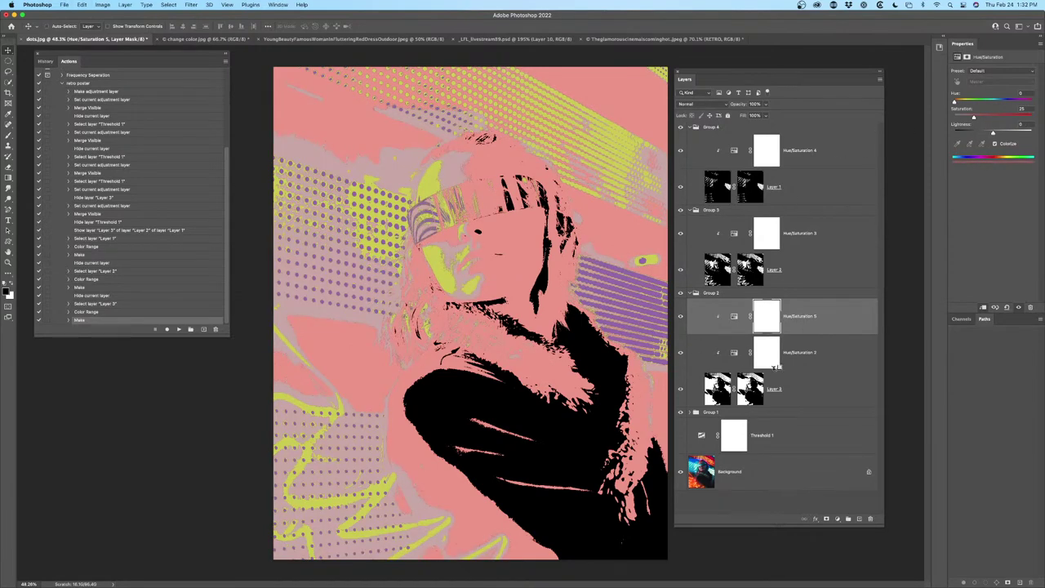
{"action": "left_click", "coordinate": [730, 370], "text": "alt"}
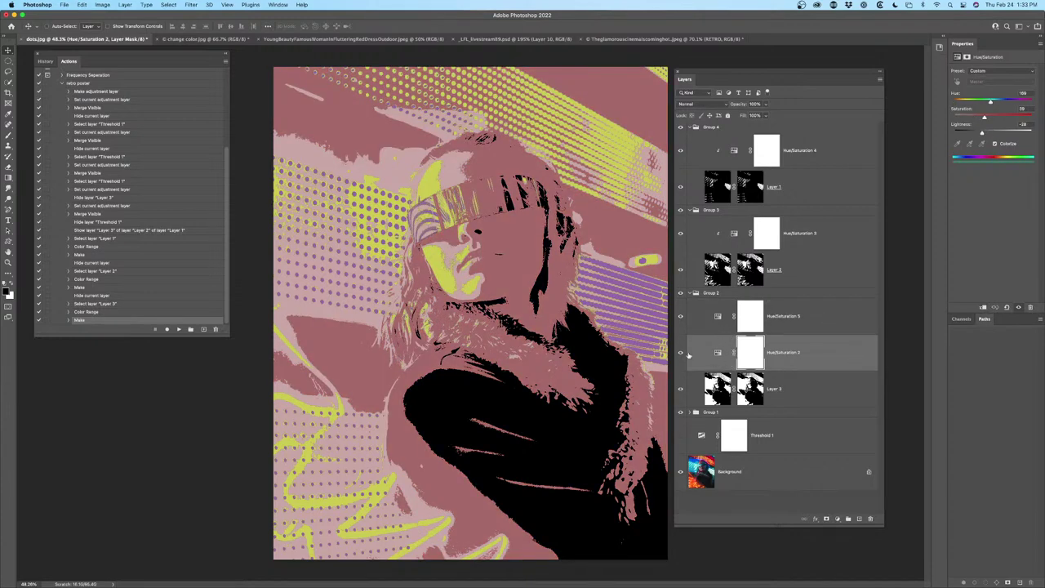
{"action": "left_click", "coordinate": [681, 317]}
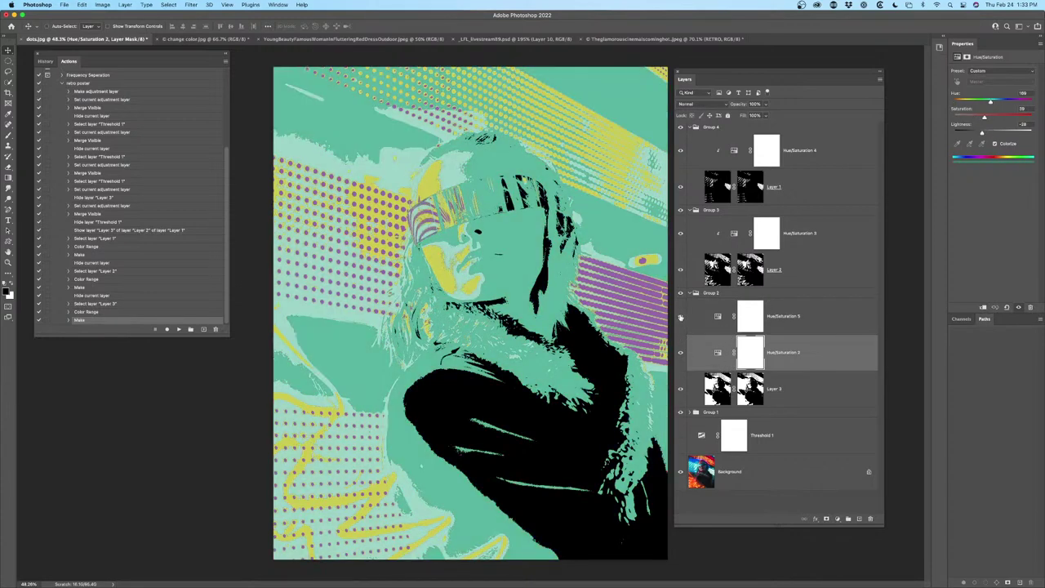
{"action": "left_click", "coordinate": [681, 317]}
{"action": "left_click", "coordinate": [719, 317]}
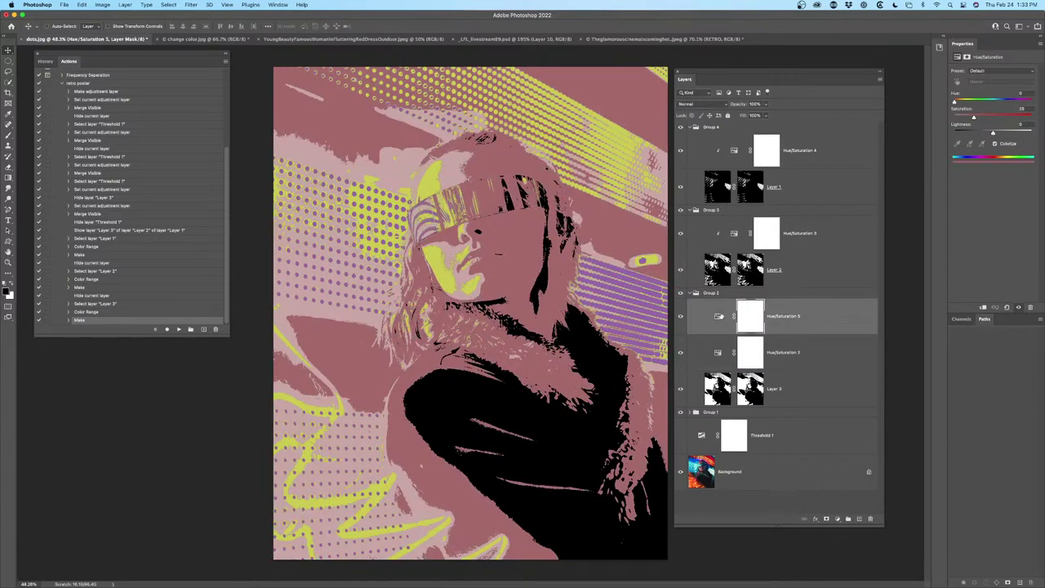
{"action": "left_click_drag", "start_coordinate": [995, 133], "coordinate": [994, 103]}
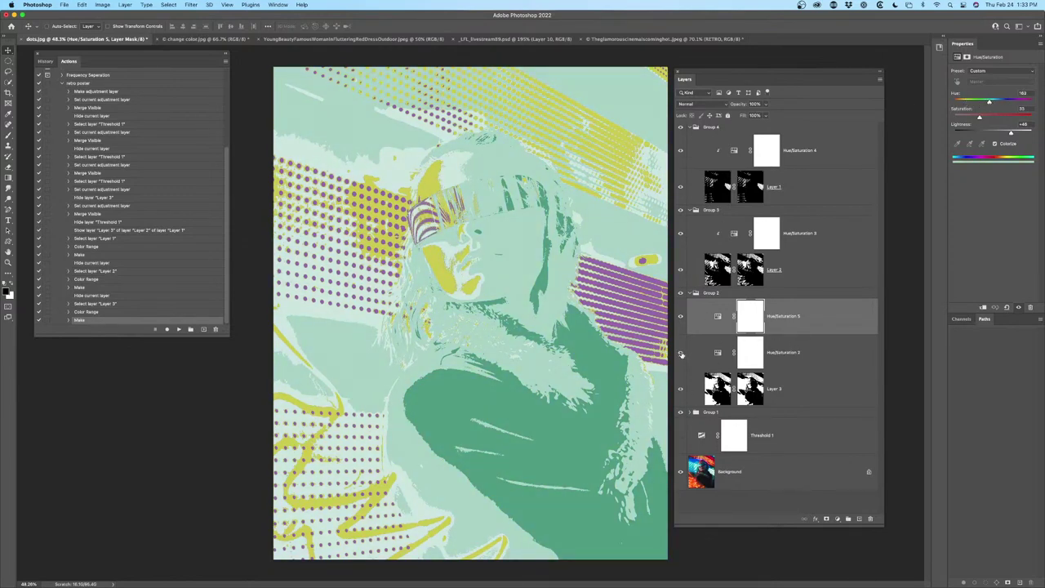
{"action": "left_click", "coordinate": [681, 353]}
{"action": "left_click", "coordinate": [681, 353]}
Add a Hue/Saturation adjustment layer at the top of Group 4
{"action": "left_click", "coordinate": [714, 128]}
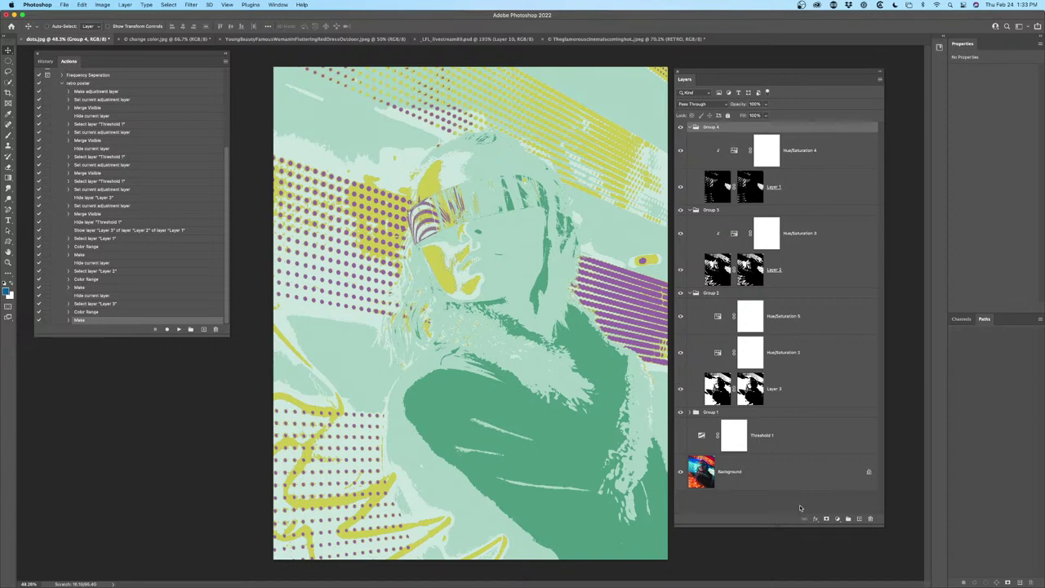
{"action": "left_click", "coordinate": [838, 519]}
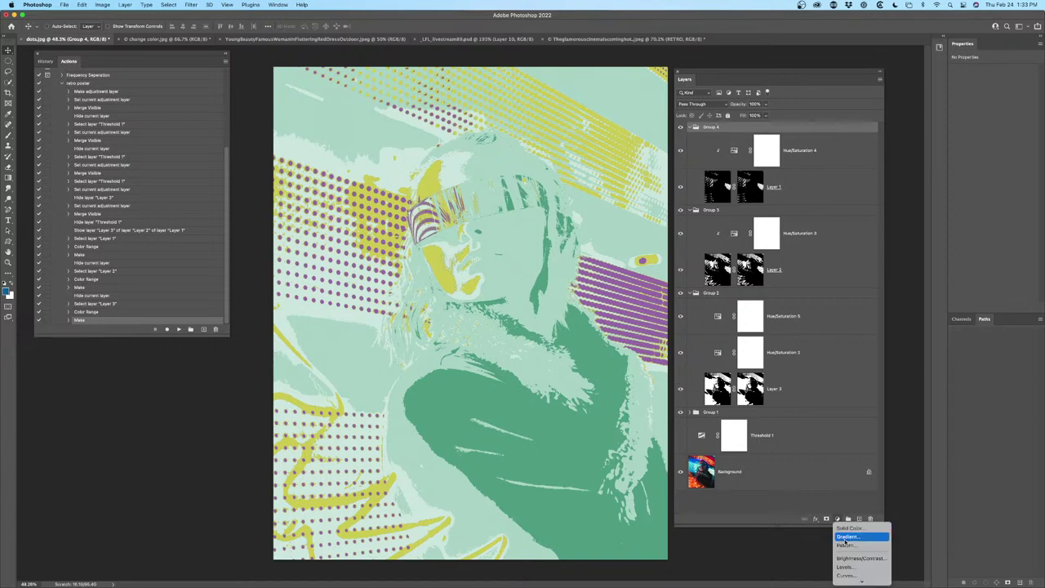
{"action": "scroll", "coordinate": [849, 555], "scroll_direction": "down", "scroll_amount": 5}
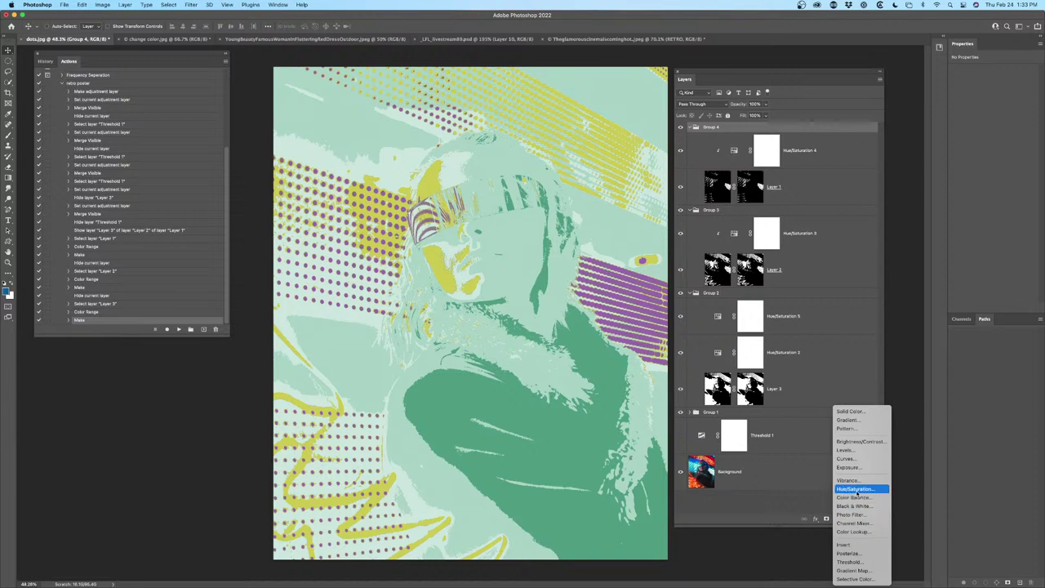
{"action": "left_click", "coordinate": [857, 489]}
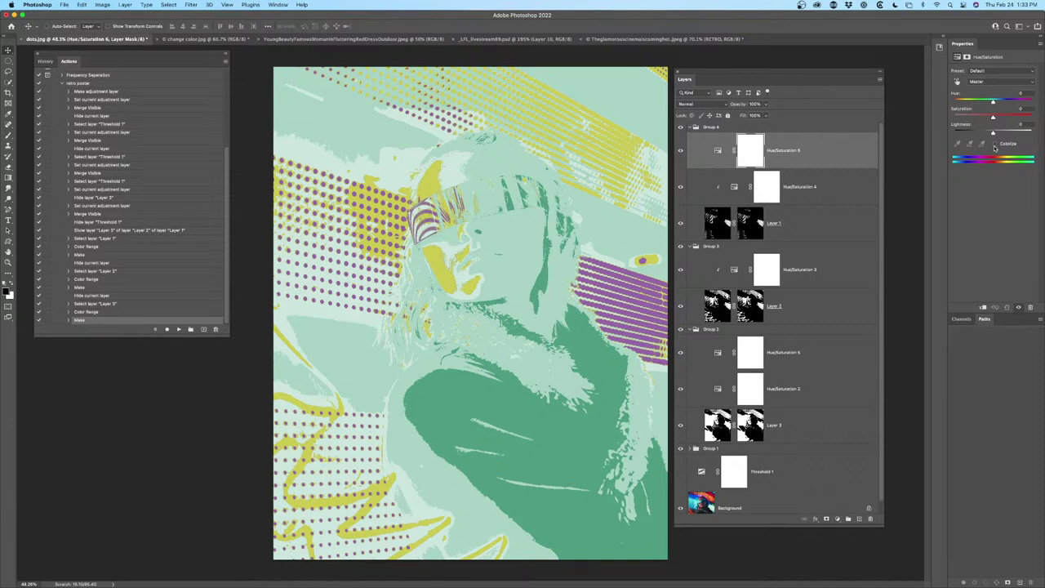
Tune Hue, Saturation and Lightness so the colorized poster turns purple at Hue 240
{"action": "left_click_drag", "start_coordinate": [993, 103], "coordinate": [962, 89]}
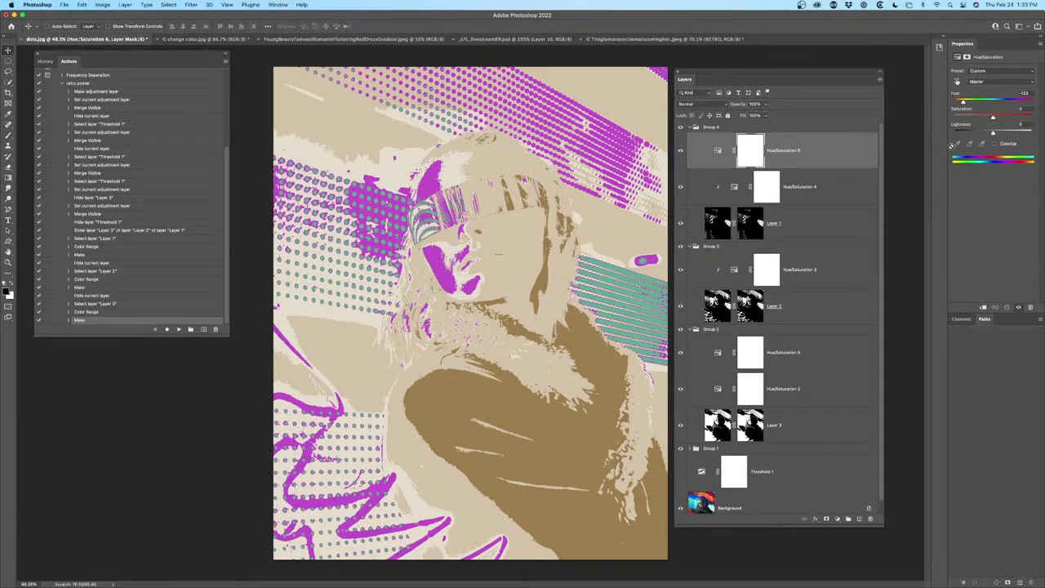
{"action": "left_click_drag", "start_coordinate": [993, 119], "coordinate": [1032, 118]}
{"action": "key", "text": "backslash"}
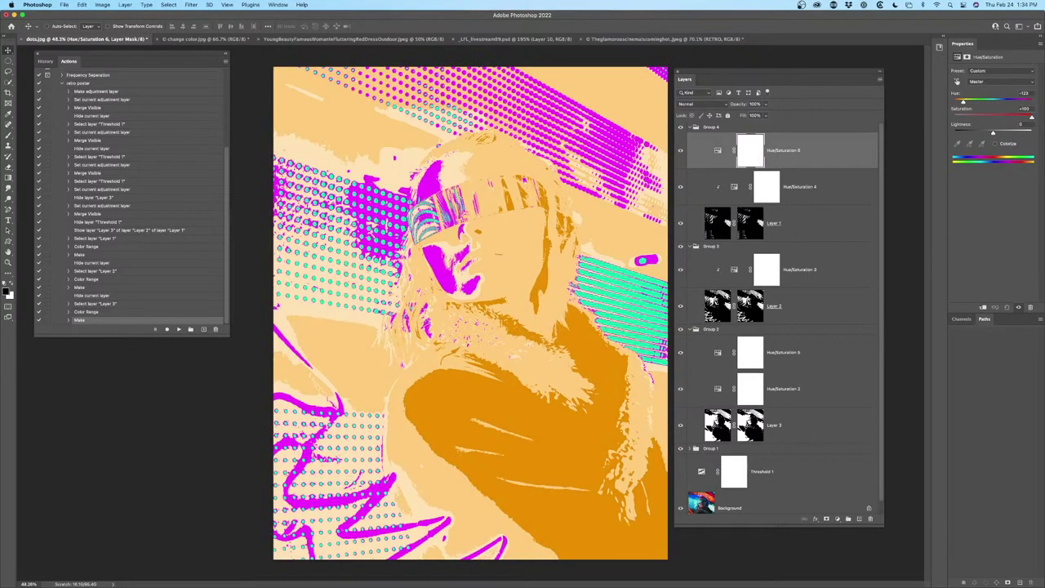
{"action": "left_click_drag", "start_coordinate": [993, 134], "coordinate": [959, 100]}
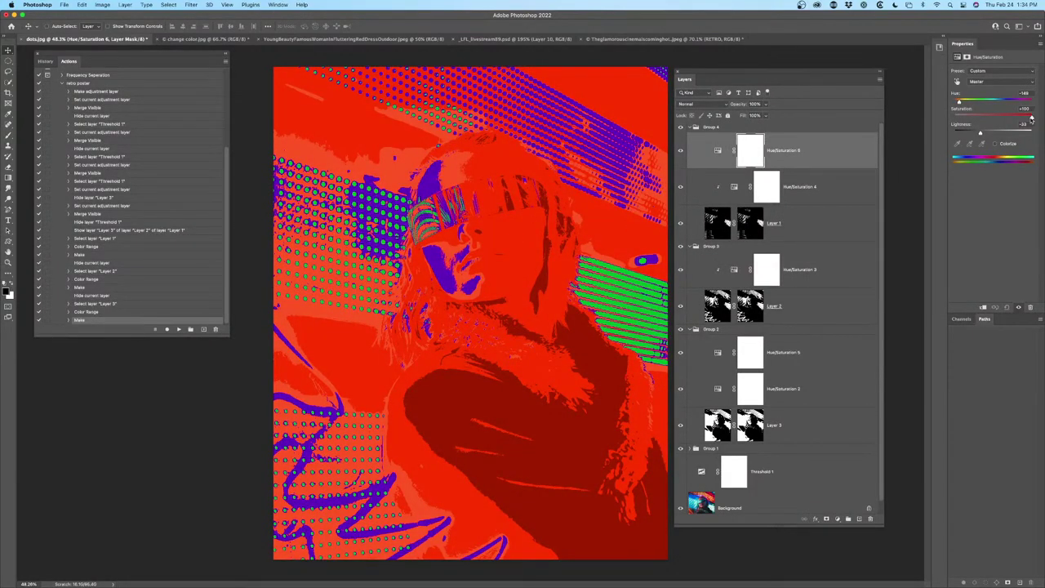
{"action": "left_click_drag", "start_coordinate": [1031, 119], "coordinate": [990, 131]}
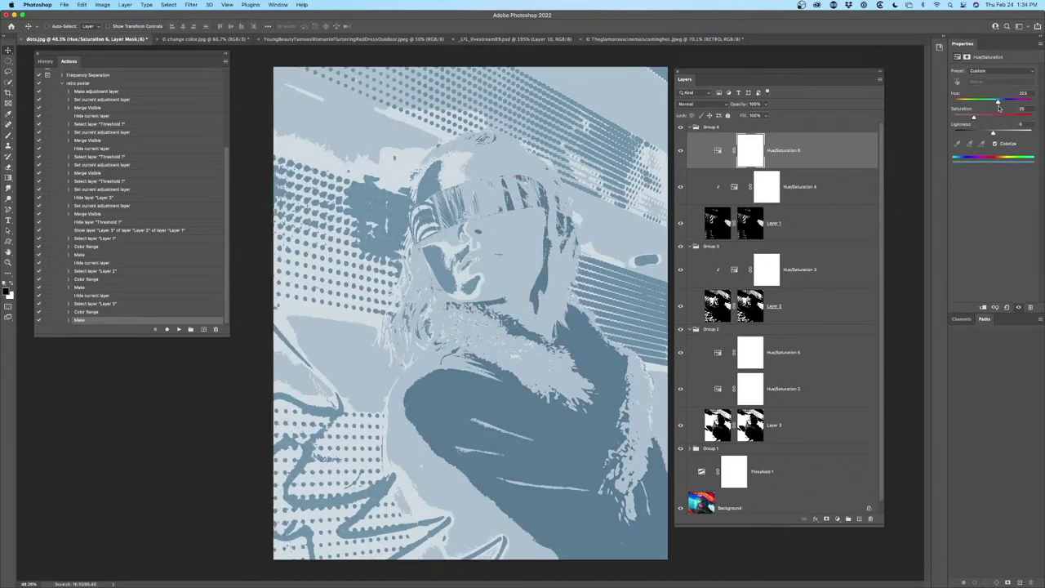
{"action": "left_click_drag", "start_coordinate": [996, 104], "coordinate": [988, 133]}
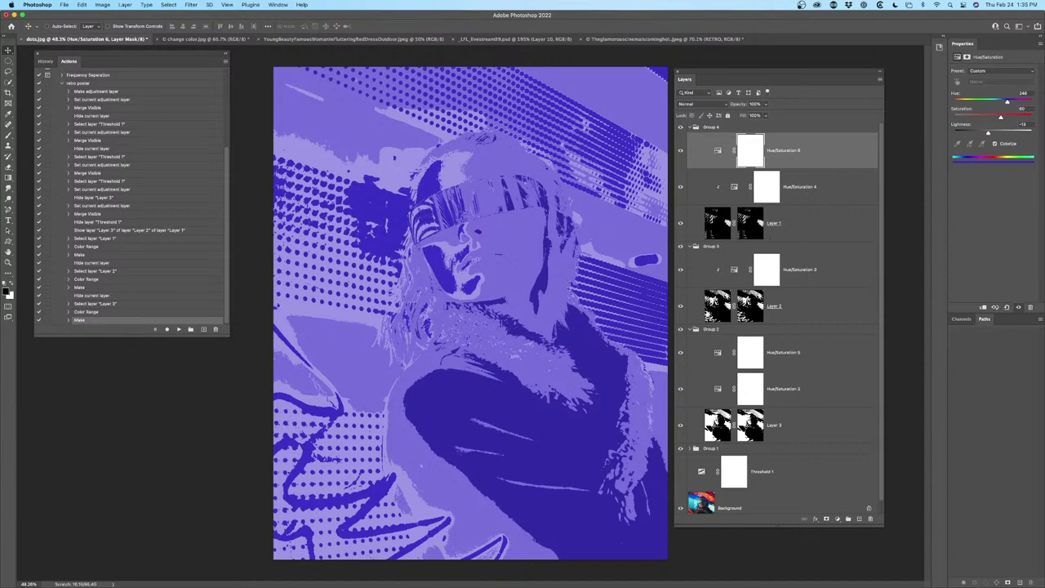
Replace Hue/Saturation 6's mask with a copy of Layer 2's mask and compare the tint
{"action": "left_click", "coordinate": [751, 304]}
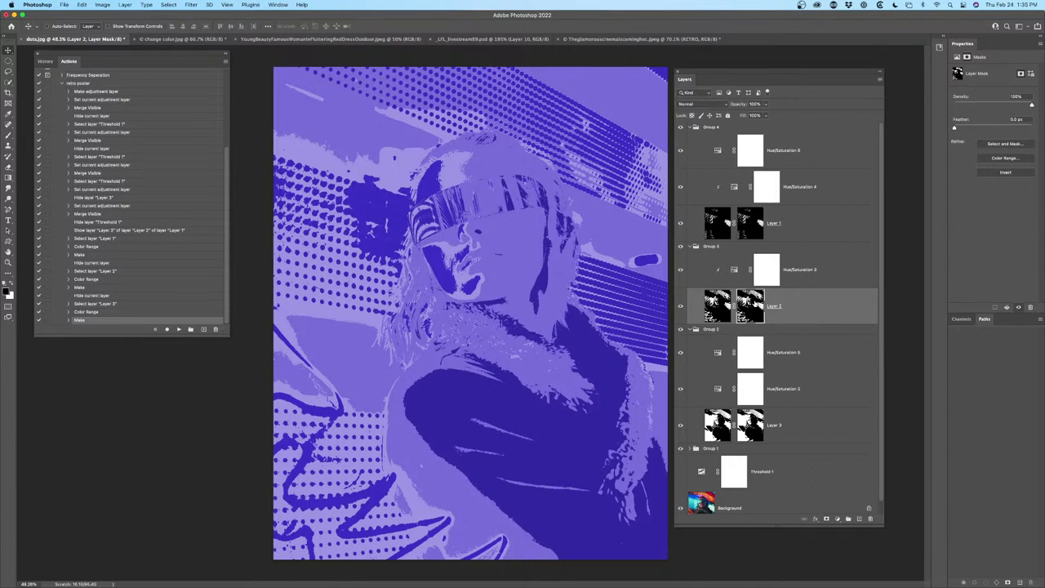
{"action": "left_click_drag", "start_coordinate": [751, 306], "coordinate": [752, 150]}
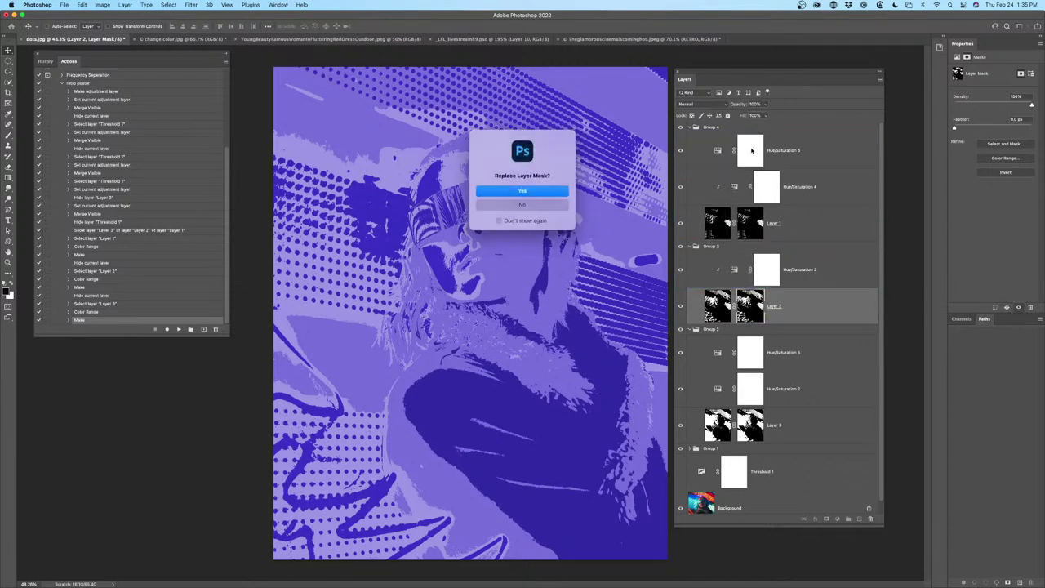
{"action": "left_click", "coordinate": [545, 189]}
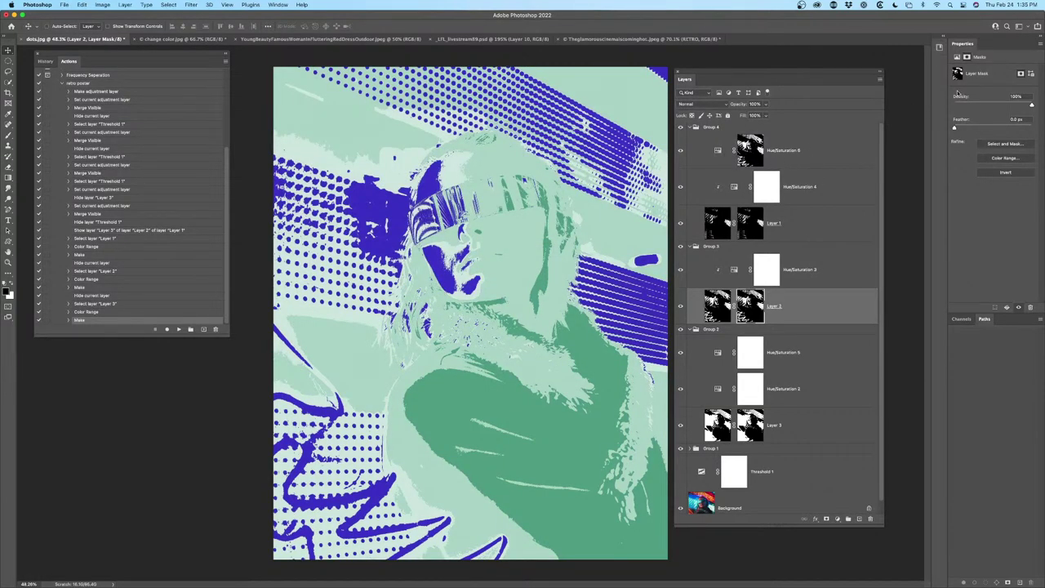
{"action": "left_click", "coordinate": [680, 186]}
{"action": "left_click", "coordinate": [680, 186]}
{"action": "left_click", "coordinate": [680, 150]}
{"action": "left_click", "coordinate": [680, 151]}
{"action": "left_click", "coordinate": [680, 150]}
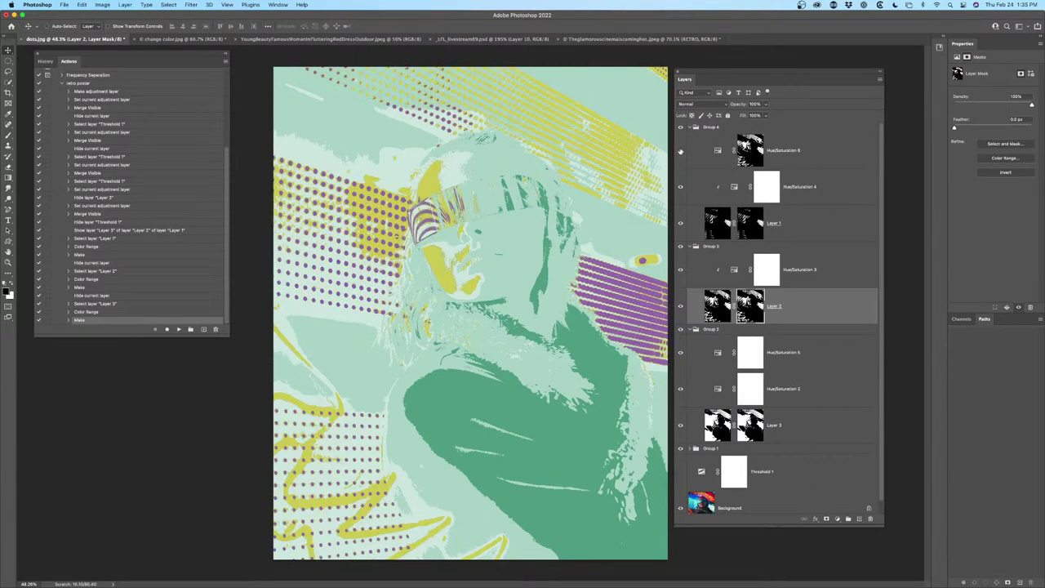
{"action": "left_click", "coordinate": [680, 150]}
Replace Hue/Saturation 6's mask with a copy of Layer 1's mask instead
{"action": "left_click", "coordinate": [680, 186]}
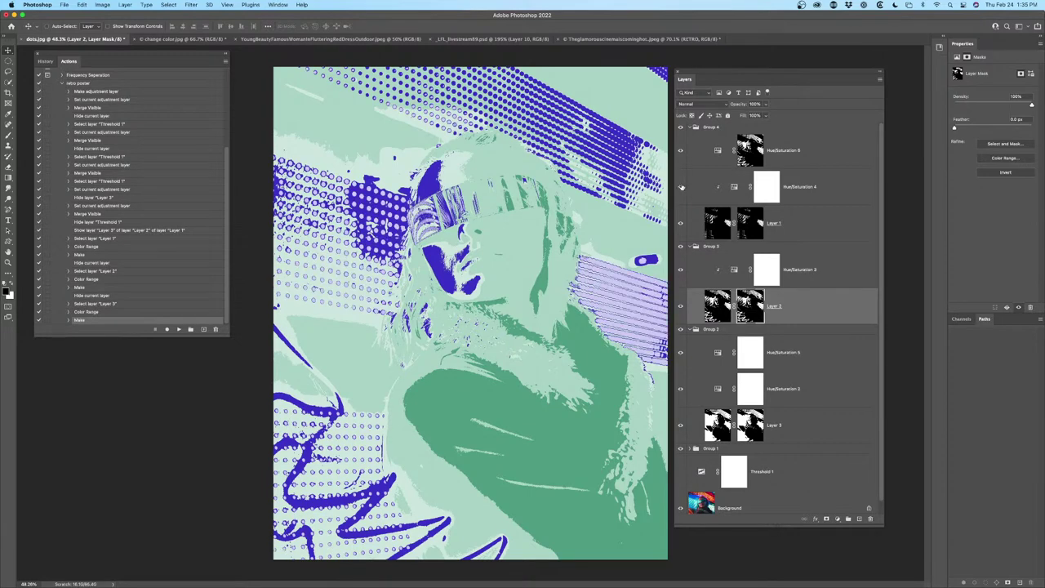
{"action": "left_click", "coordinate": [680, 186]}
{"action": "left_click", "coordinate": [680, 150]}
{"action": "left_click", "coordinate": [680, 151]}
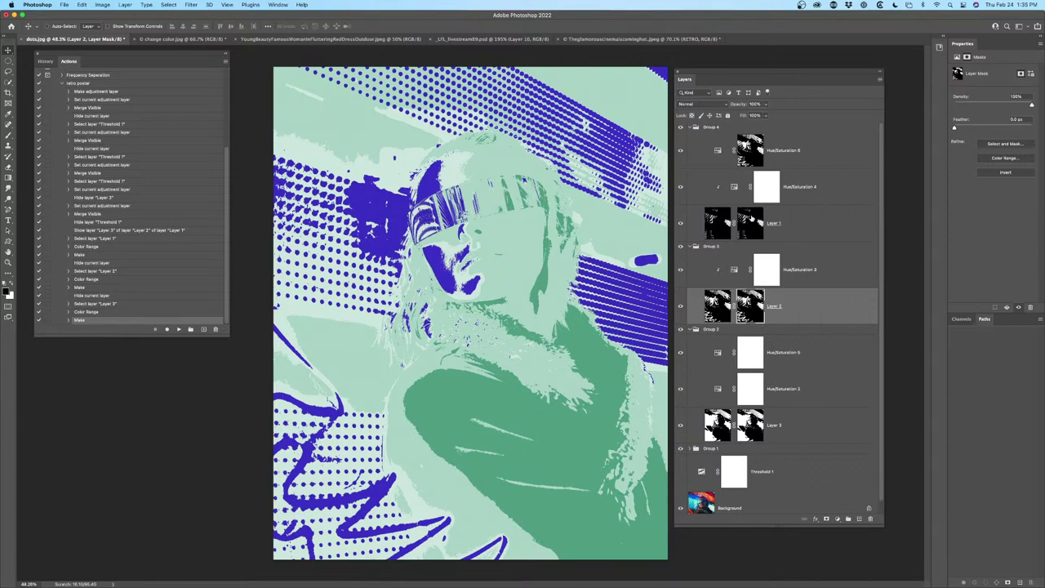
{"action": "left_click_drag", "start_coordinate": [753, 219], "coordinate": [750, 149]}
{"action": "left_click", "coordinate": [544, 189]}
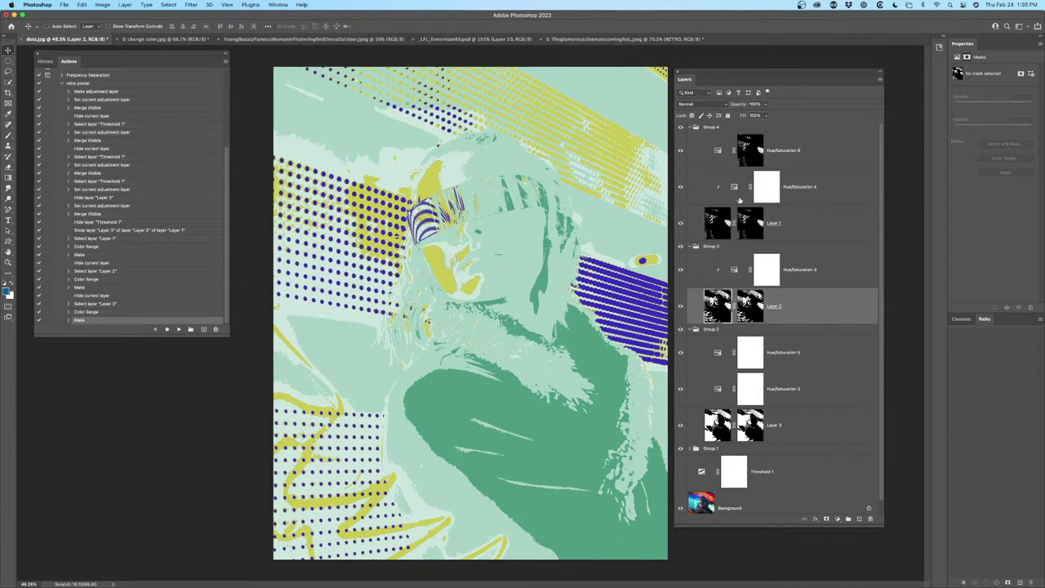
Invert Hue/Saturation 6's mask, then replace it with a copy of Layer 3's mask
{"action": "left_click", "coordinate": [755, 152]}
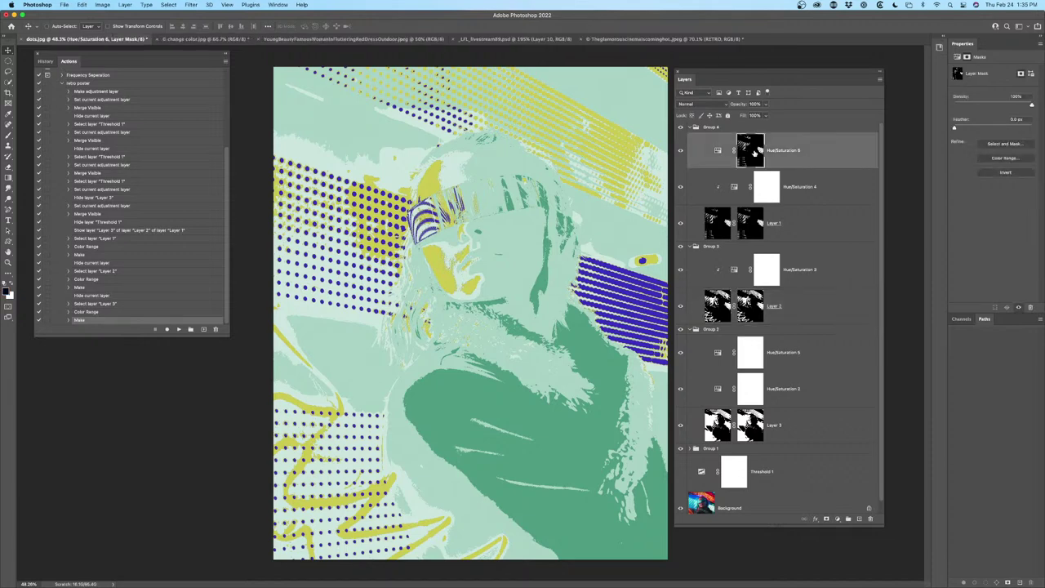
{"action": "key", "text": "ctrl+i"}
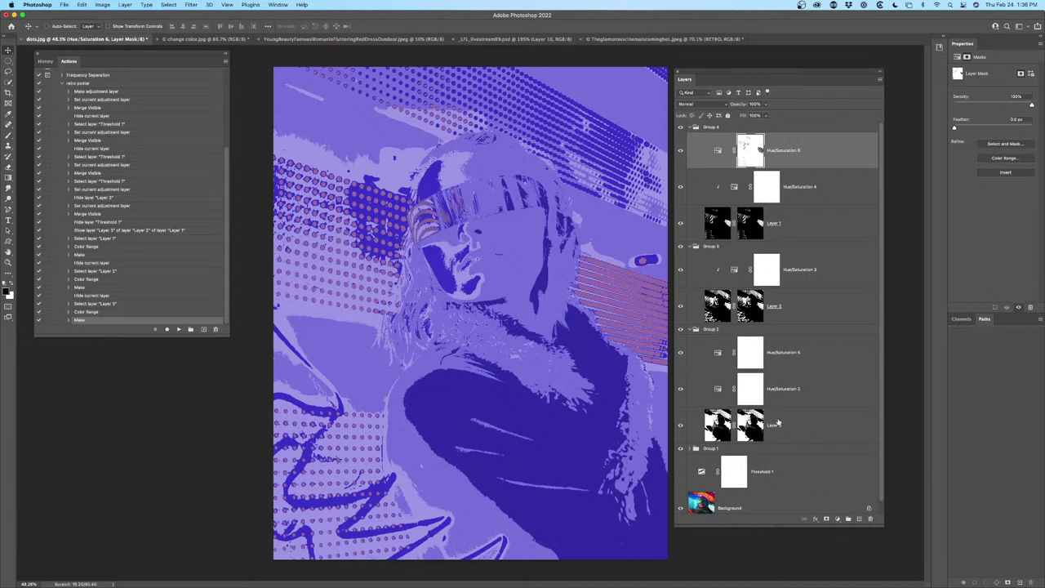
{"action": "left_click", "coordinate": [758, 426]}
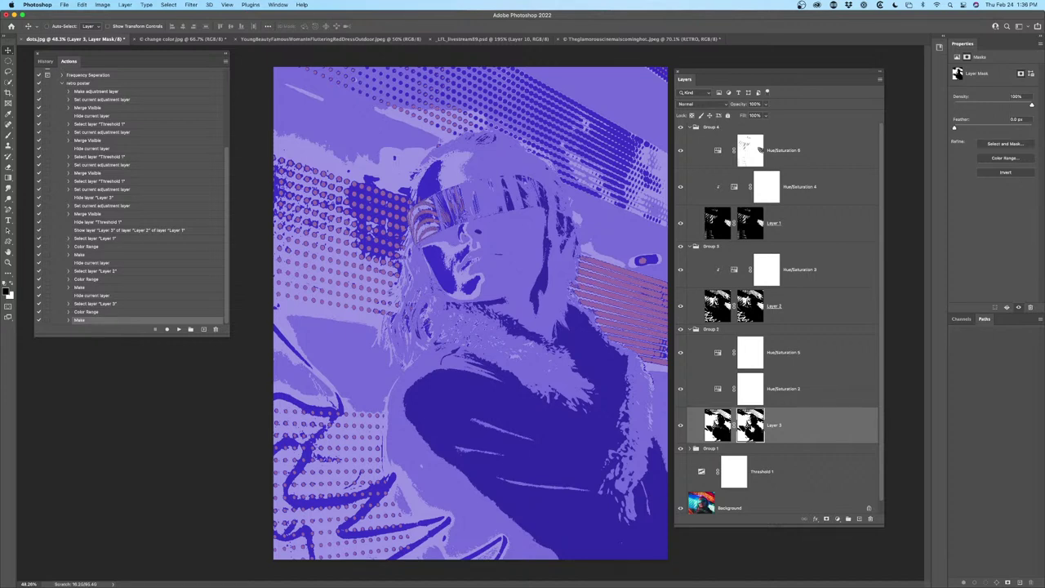
{"action": "left_click_drag", "start_coordinate": [751, 428], "coordinate": [758, 151]}
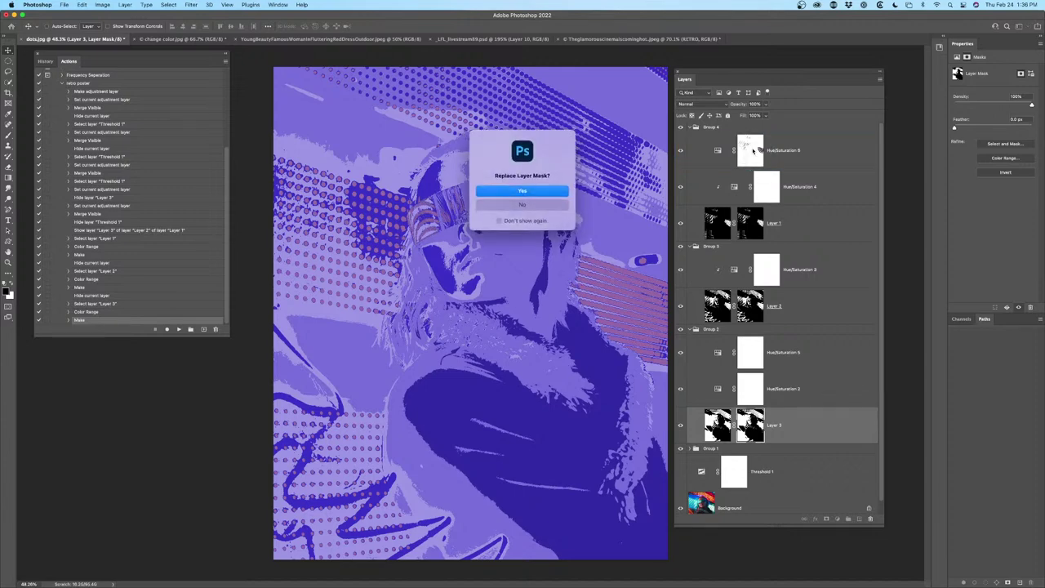
{"action": "left_click", "coordinate": [533, 193]}
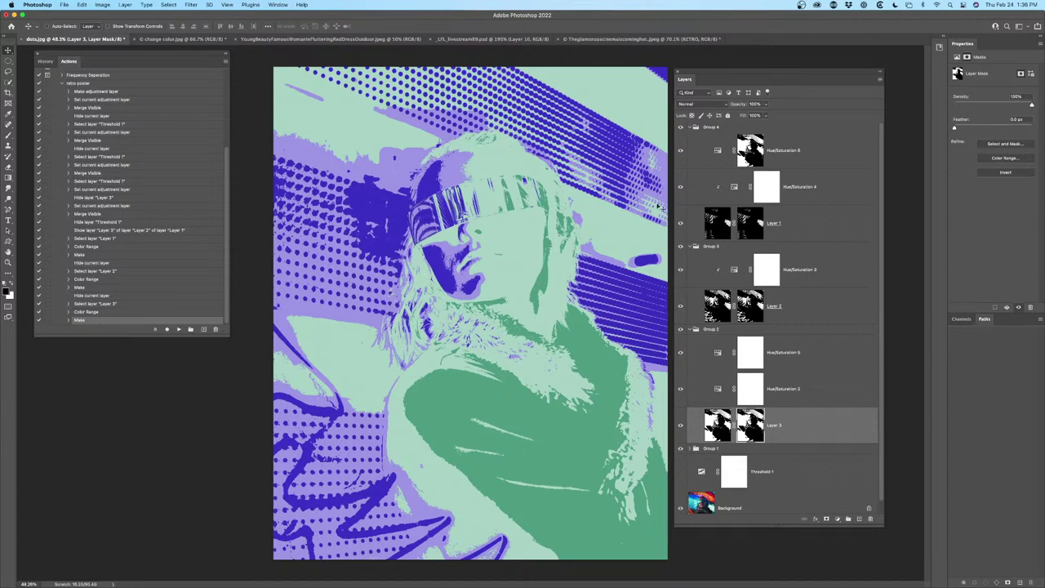
{"action": "left_click", "coordinate": [680, 150]}
{"action": "left_click", "coordinate": [681, 151]}
Set Hue/Saturation 6 to Color blend mode with reduced opacity
{"action": "left_click", "coordinate": [744, 151]}
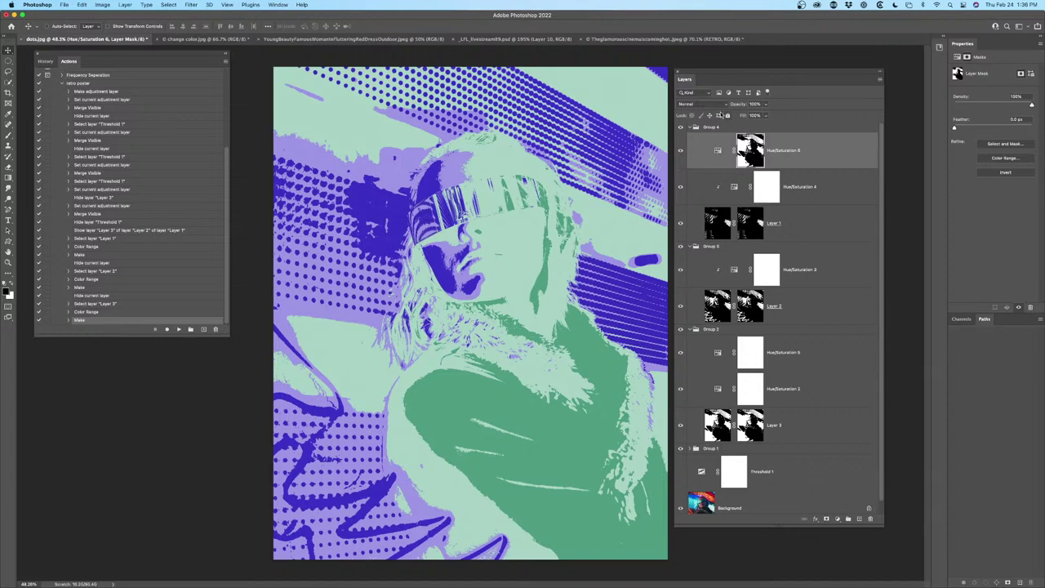
{"action": "left_click", "coordinate": [704, 104]}
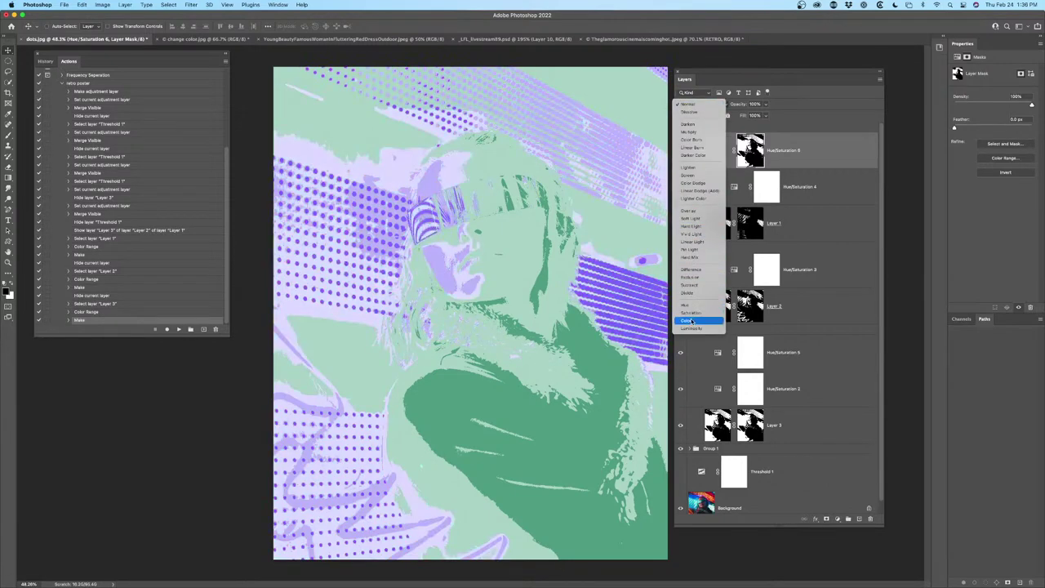
{"action": "left_click", "coordinate": [686, 320]}
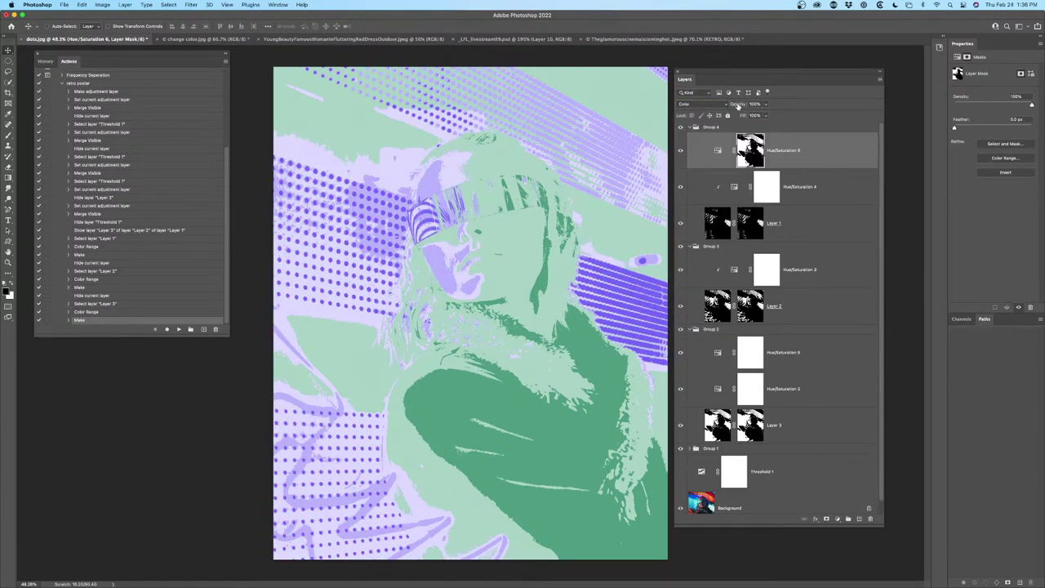
{"action": "left_click_drag", "start_coordinate": [738, 104], "coordinate": [717, 107]}
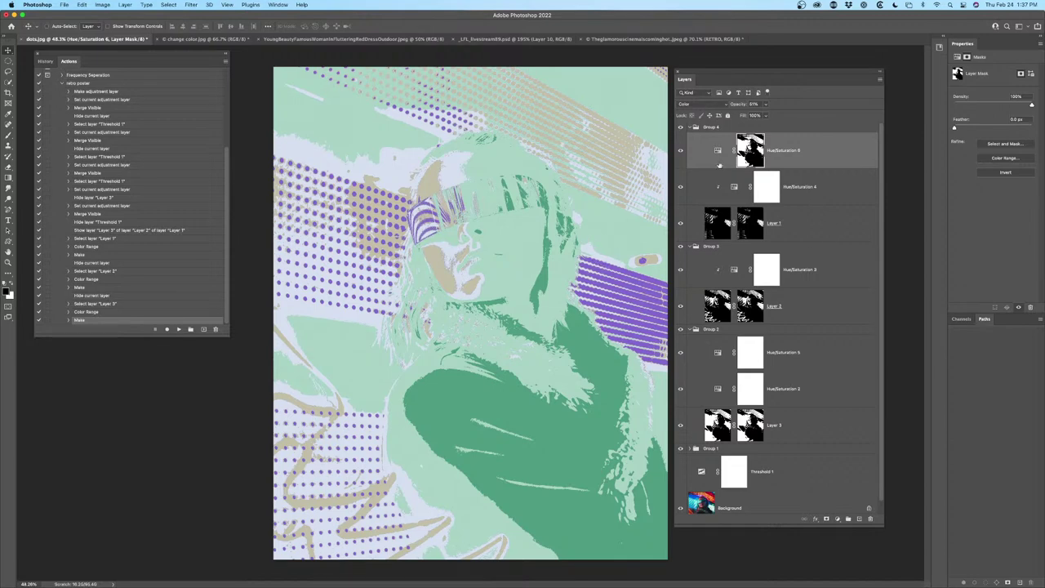
Switch to the red-dress street photo and collapse the Actions and Layers panels
{"action": "left_click", "coordinate": [344, 39]}
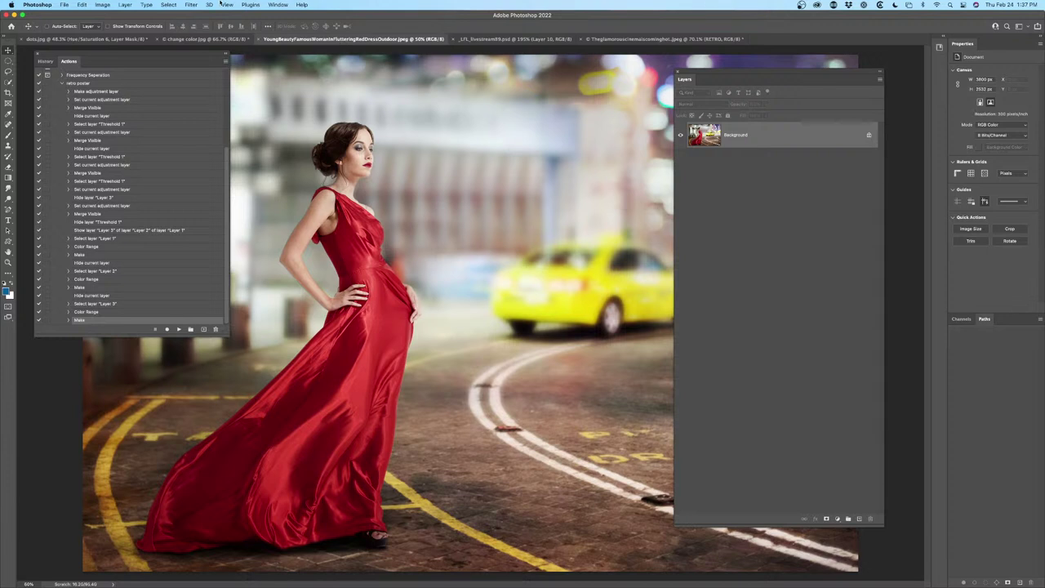
{"action": "double_click", "coordinate": [209, 56]}
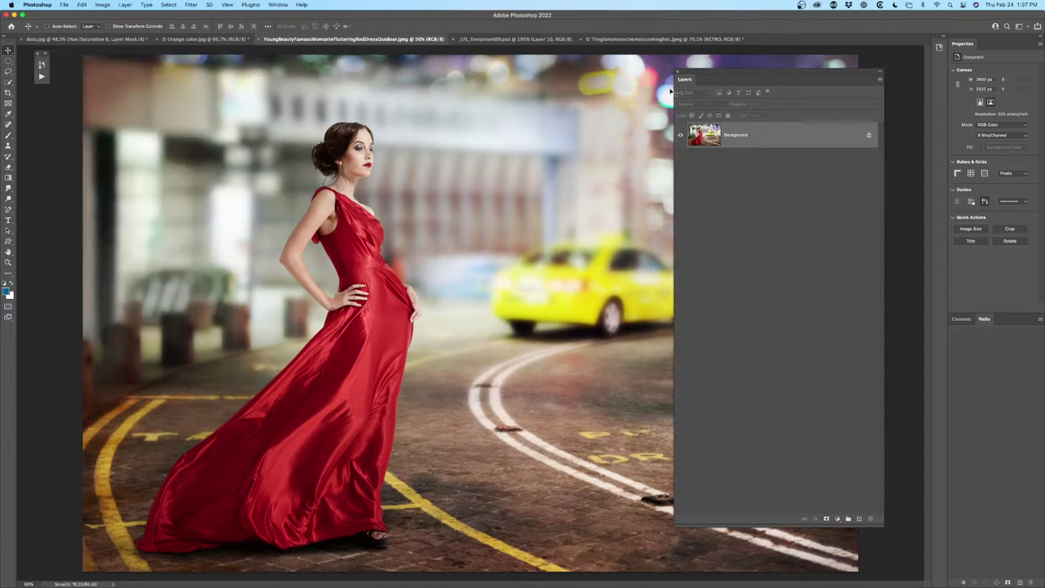
{"action": "double_click", "coordinate": [736, 71]}
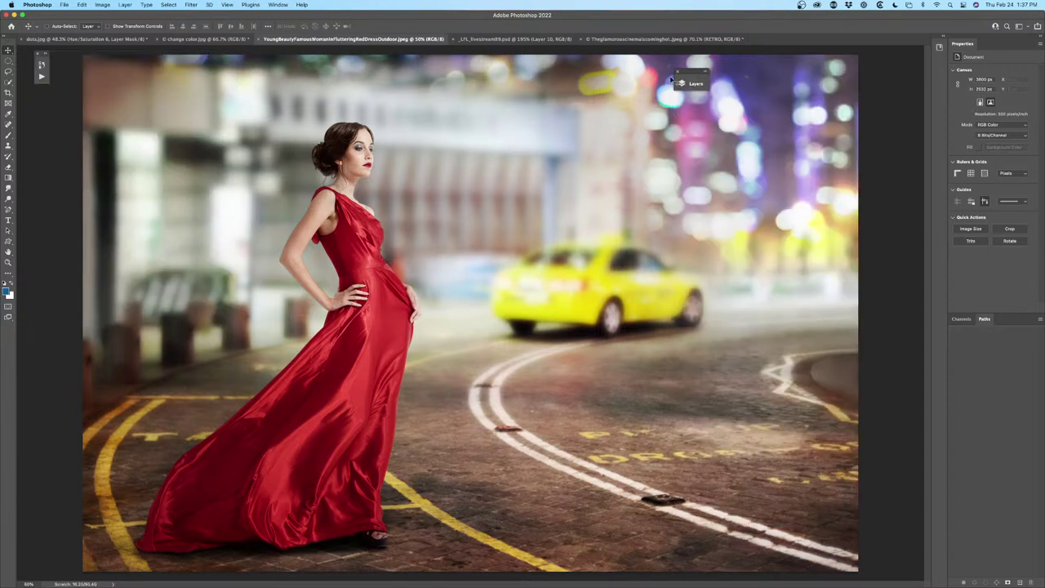
{"action": "left_click_drag", "start_coordinate": [690, 72], "coordinate": [890, 59]}
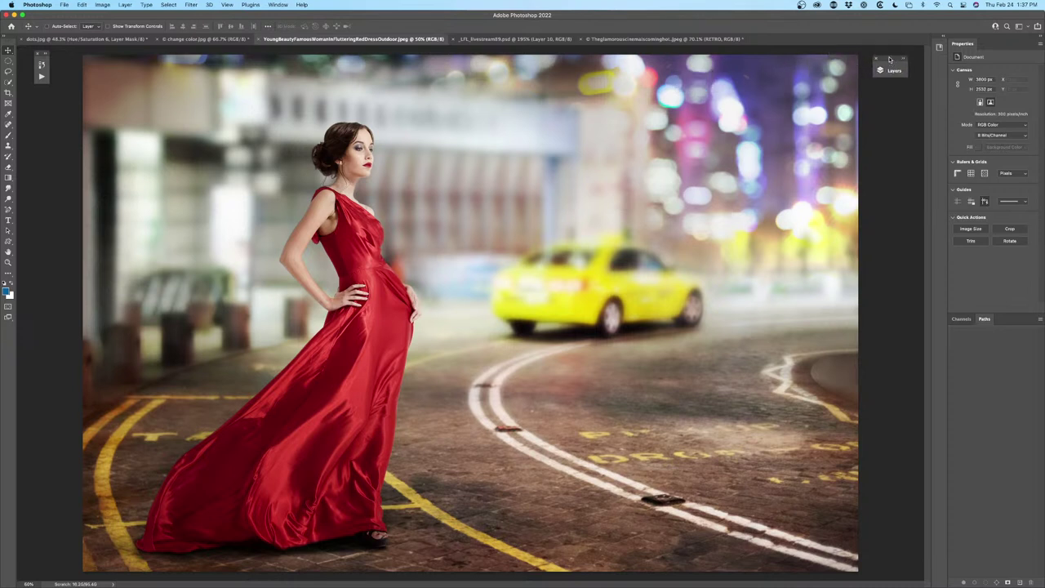
{"action": "left_click", "coordinate": [890, 58]}
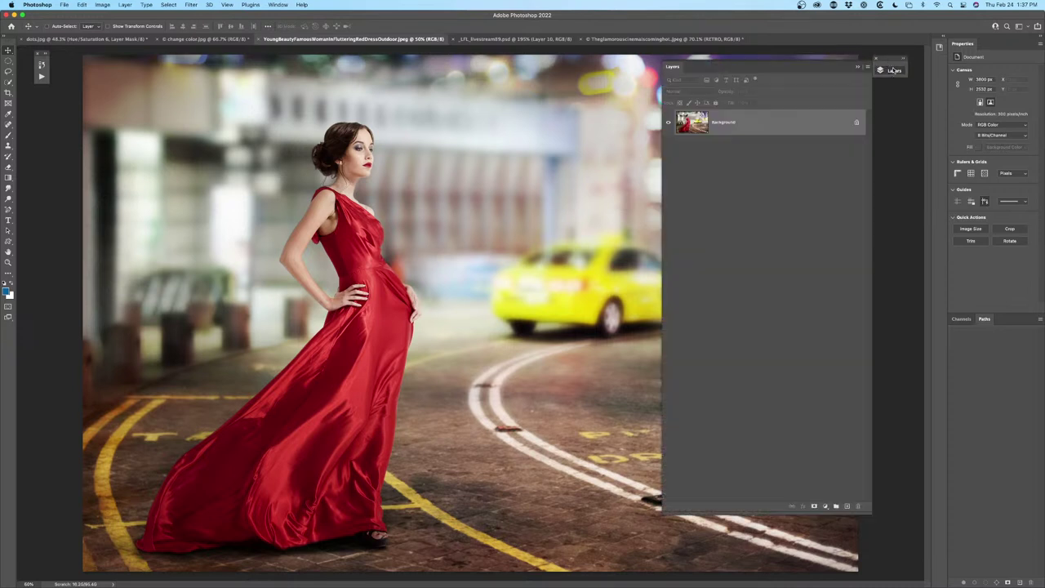
{"action": "left_click", "coordinate": [887, 68]}
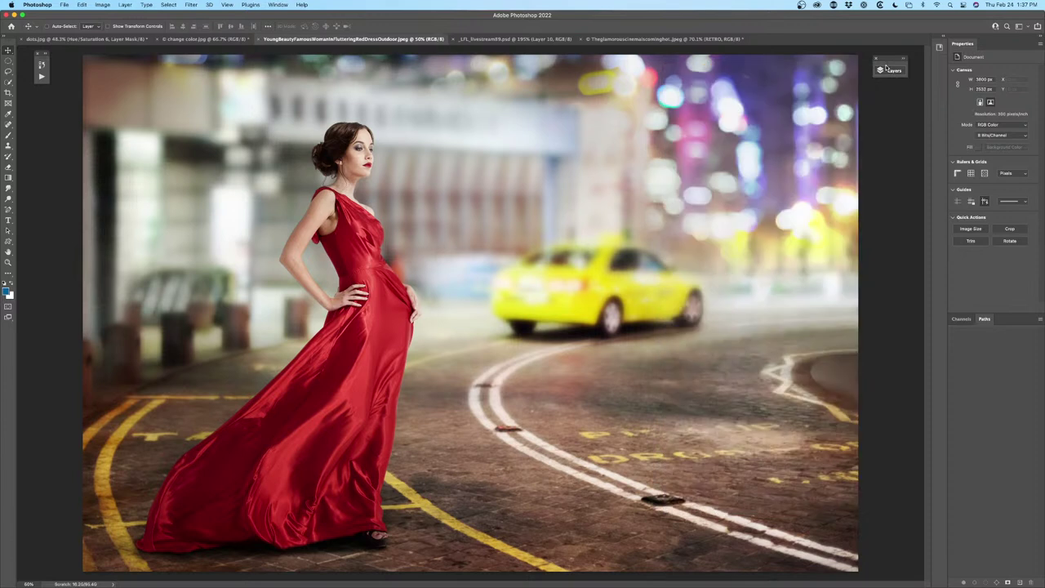
{"action": "left_click", "coordinate": [887, 68]}
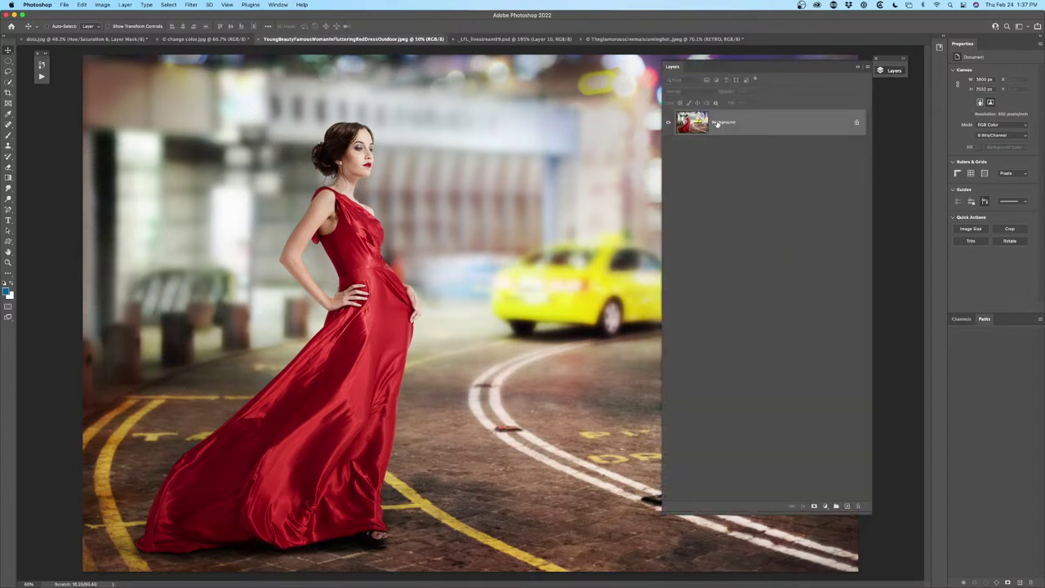
Duplicate the Background layer as Layer 1 and browse to Filter > Stylize
{"action": "key", "text": "ctrl+j"}
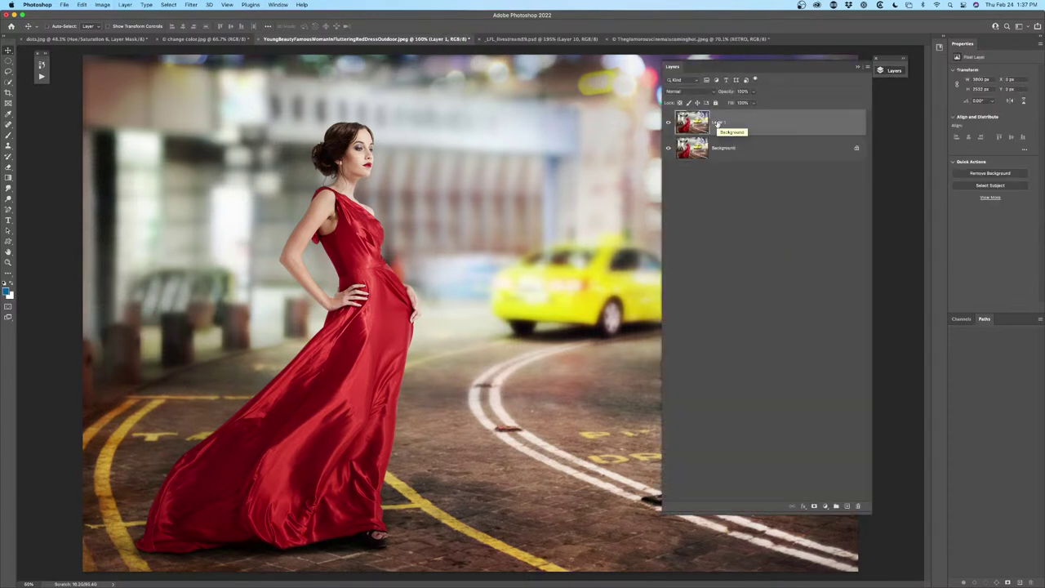
{"action": "left_click", "coordinate": [858, 67]}
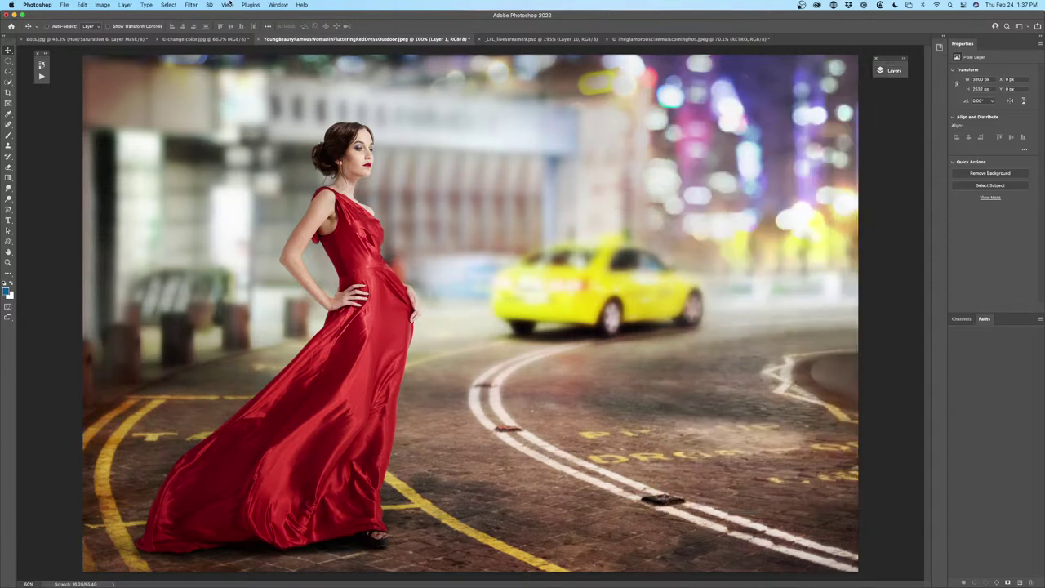
{"action": "left_click", "coordinate": [276, 4]}
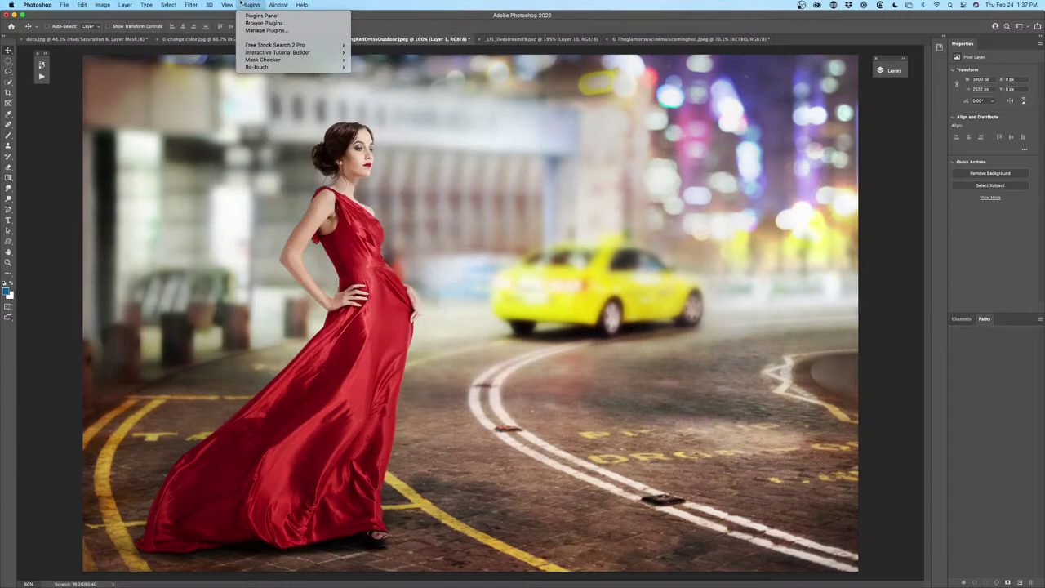
{"action": "mouse_move", "coordinate": [195, 4]}
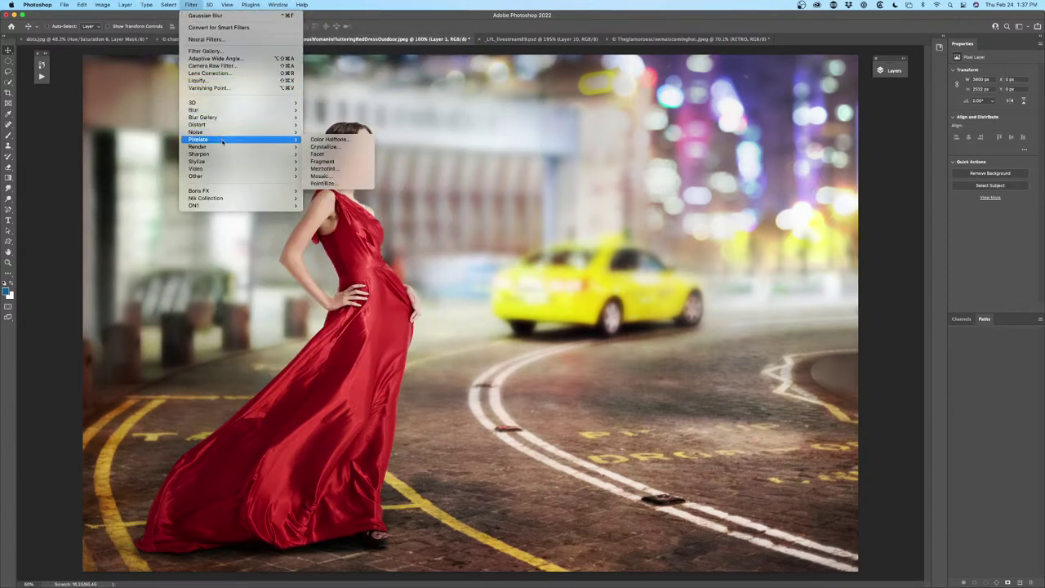
{"action": "mouse_move", "coordinate": [236, 118]}
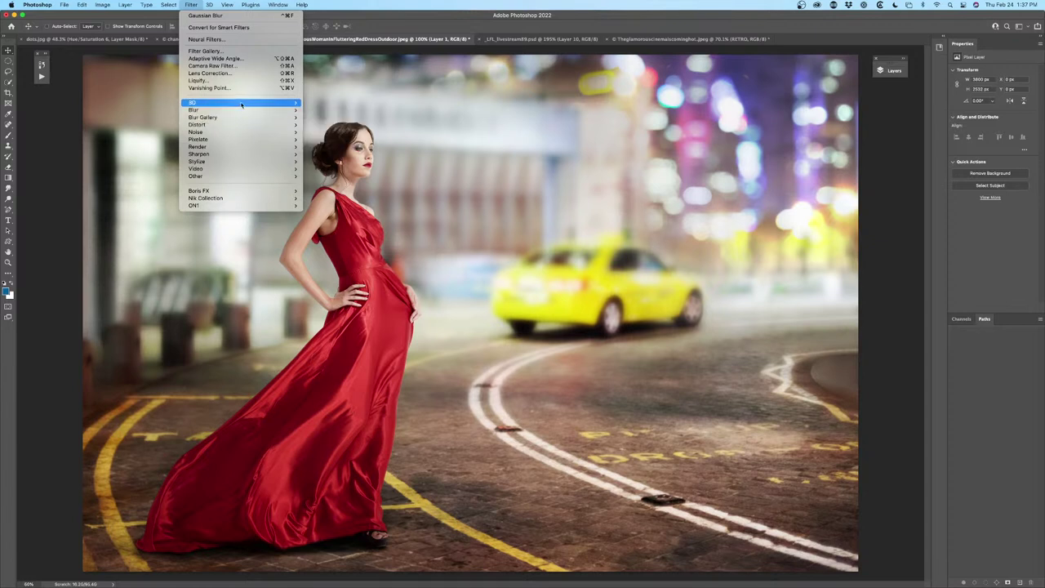
{"action": "mouse_move", "coordinate": [243, 149]}
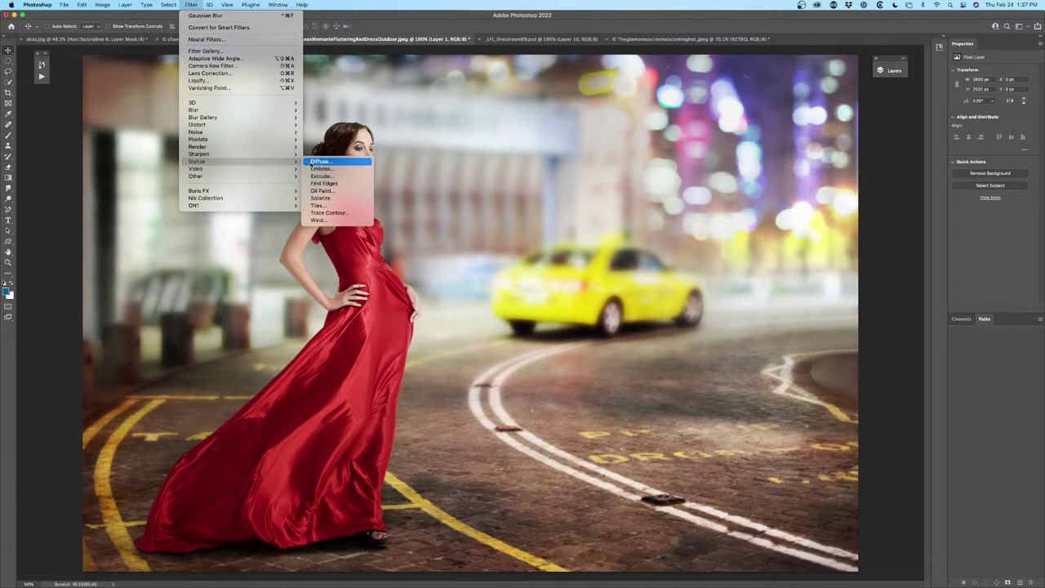
Open the Oil Paint filter, move its dialog off the subject and enable Preview
{"action": "left_click", "coordinate": [336, 194]}
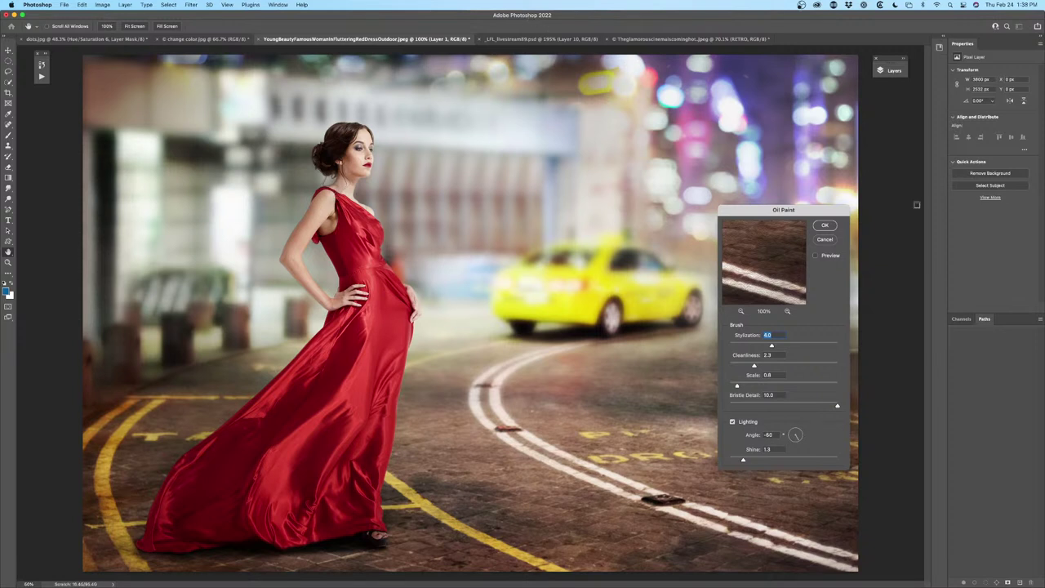
{"action": "left_click_drag", "start_coordinate": [833, 211], "coordinate": [868, 70]}
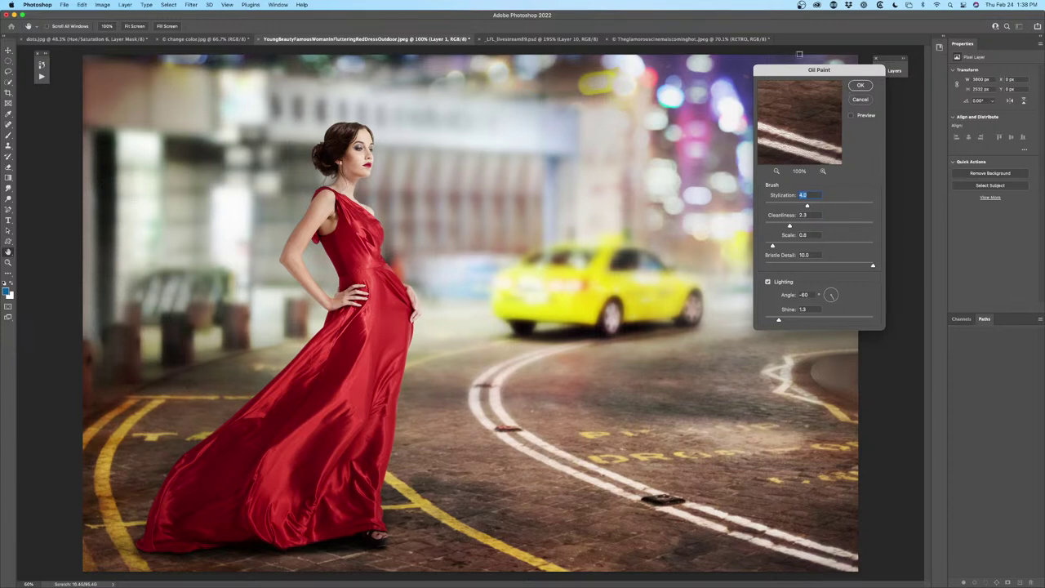
{"action": "left_click", "coordinate": [852, 116]}
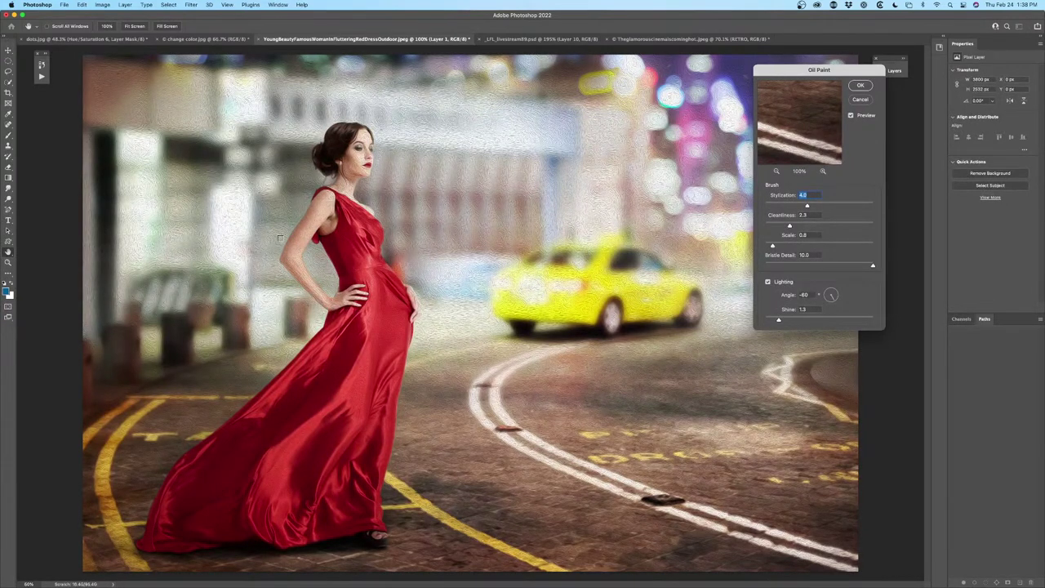
Tune Oil Paint to Stylization 4.1, Cleanliness 0.9, Scale 6.9 and Bristle Detail 3.6
{"action": "mouse_move", "coordinate": [807, 205]}
{"action": "left_mouse_down"}
{"action": "mouse_move", "coordinate": [780, 205]}
{"action": "mouse_move", "coordinate": [867, 205]}
{"action": "left_mouse_up"}
{"action": "left_click_drag", "start_coordinate": [789, 226], "coordinate": [869, 226]}
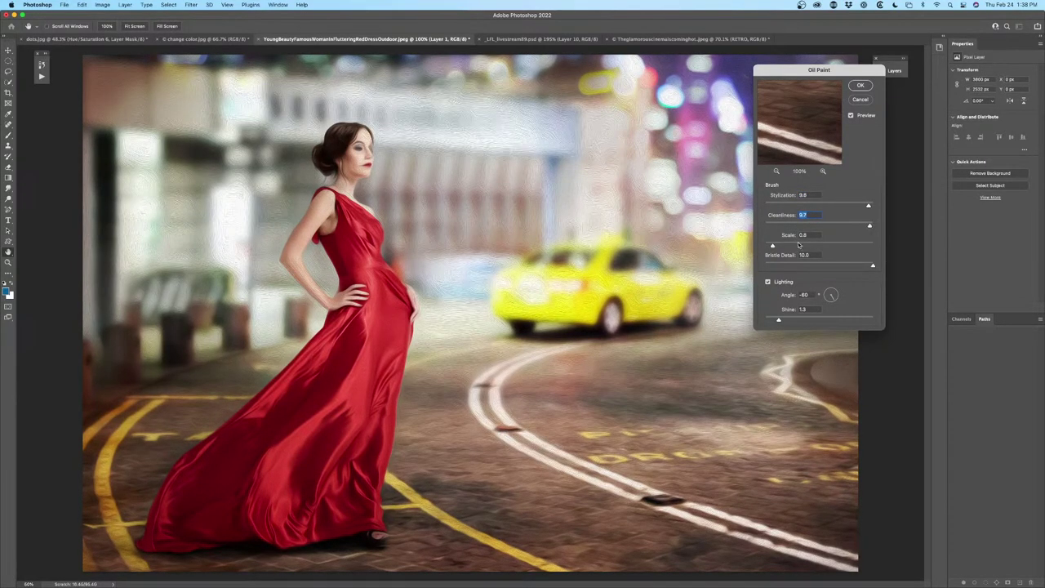
{"action": "left_click_drag", "start_coordinate": [871, 265], "coordinate": [776, 265]}
{"action": "mouse_move", "coordinate": [773, 246]}
{"action": "left_mouse_down"}
{"action": "mouse_move", "coordinate": [858, 246]}
{"action": "mouse_move", "coordinate": [814, 247]}
{"action": "mouse_move", "coordinate": [814, 266]}
{"action": "mouse_move", "coordinate": [835, 268]}
{"action": "mouse_move", "coordinate": [765, 266]}
{"action": "left_mouse_up"}
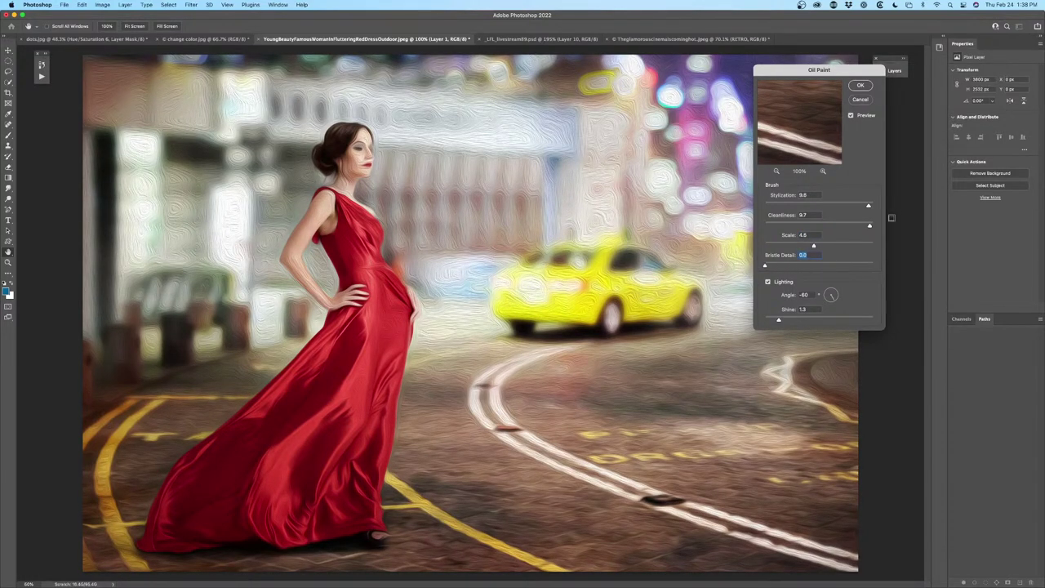
{"action": "left_click_drag", "start_coordinate": [869, 225], "coordinate": [774, 226]}
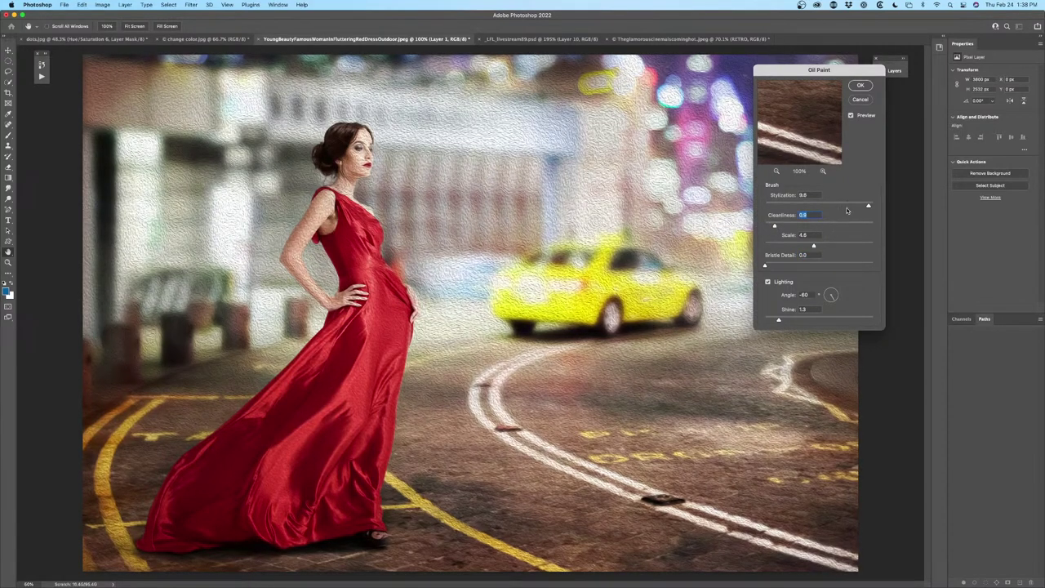
{"action": "left_click_drag", "start_coordinate": [868, 205], "coordinate": [808, 206]}
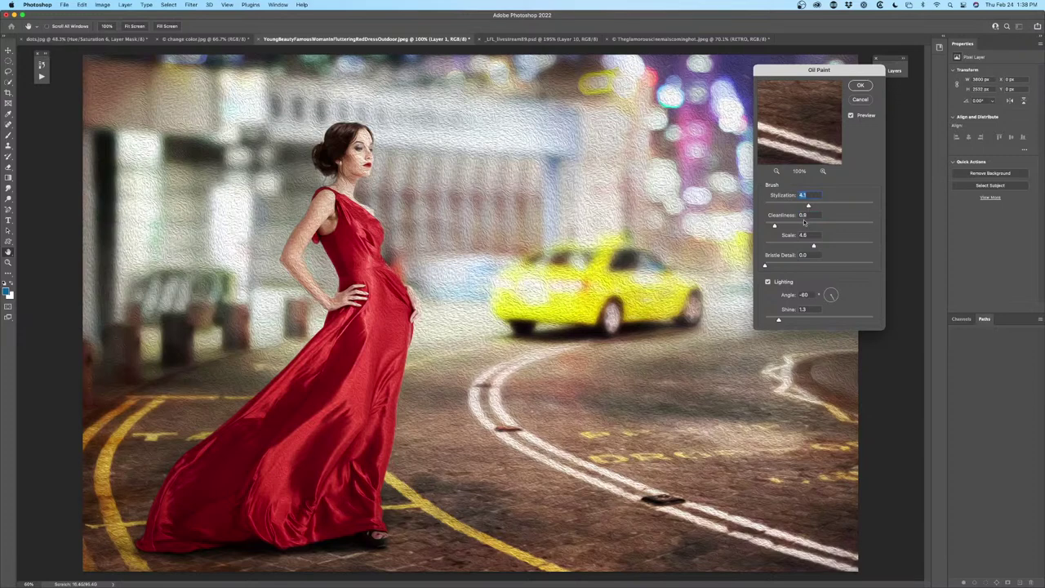
{"action": "left_click_drag", "start_coordinate": [812, 246], "coordinate": [840, 247]}
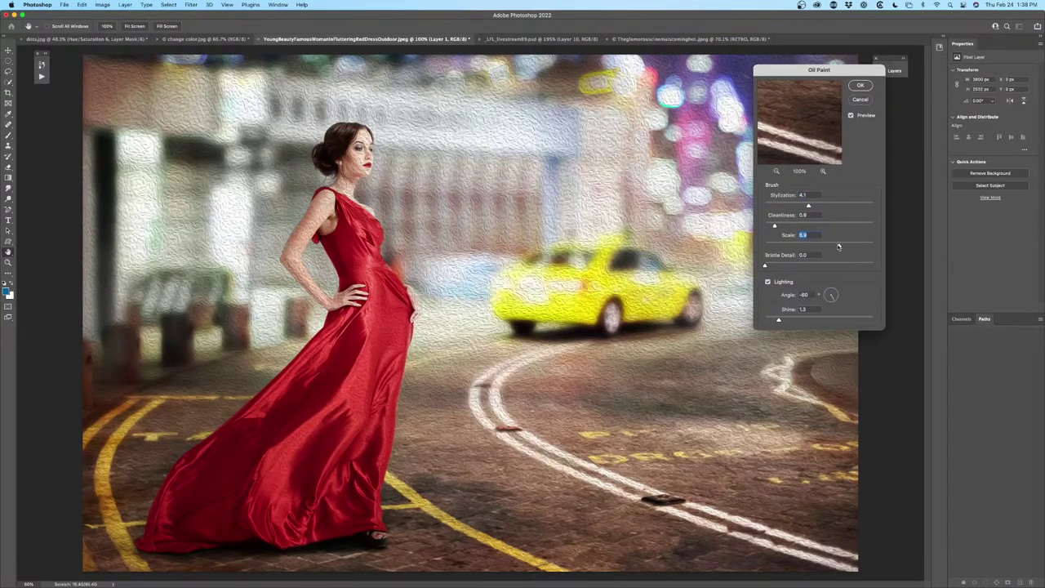
{"action": "left_click_drag", "start_coordinate": [765, 268], "coordinate": [805, 265]}
Turn Lighting off and set Cleanliness 10.0, Scale 10.0, Bristle Detail 0.0, adjusting Stylization
{"action": "left_click", "coordinate": [768, 282]}
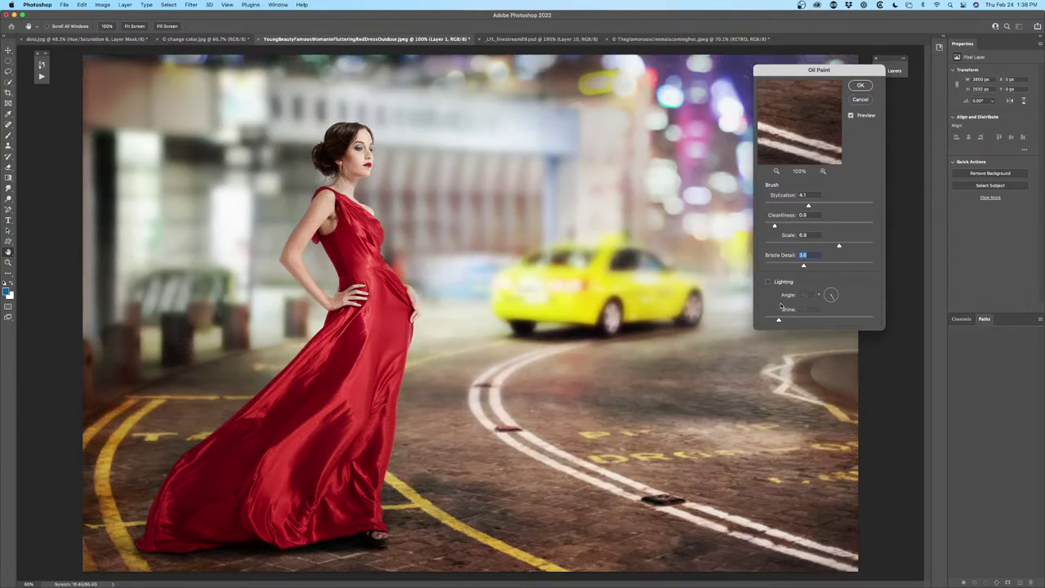
{"action": "left_click", "coordinate": [768, 283]}
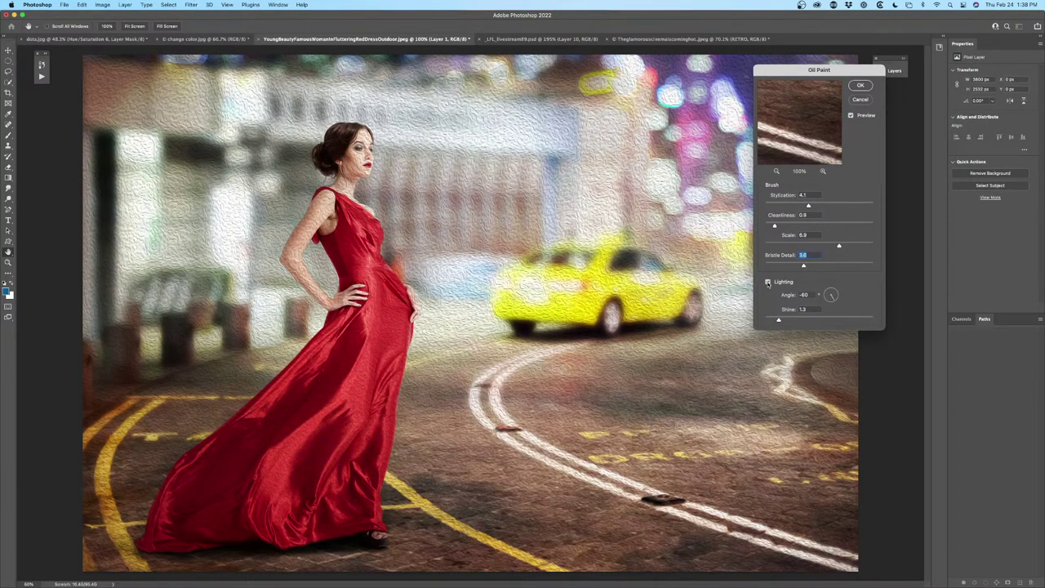
{"action": "left_click", "coordinate": [767, 283]}
{"action": "left_click_drag", "start_coordinate": [804, 266], "coordinate": [774, 267]}
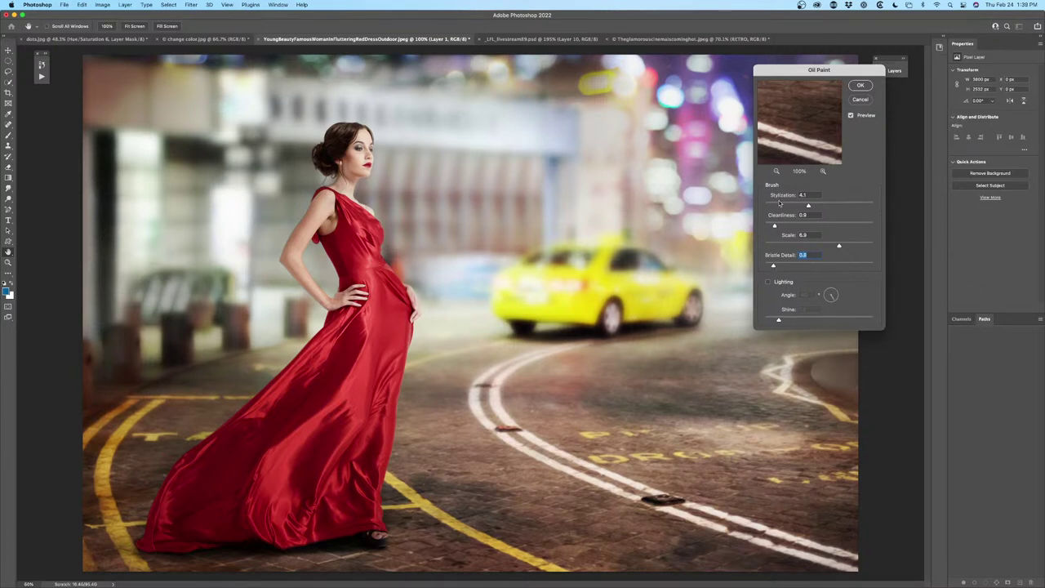
{"action": "left_click_drag", "start_coordinate": [792, 228], "coordinate": [898, 231]}
{"action": "mouse_move", "coordinate": [838, 245]}
{"action": "left_mouse_down"}
{"action": "mouse_move", "coordinate": [780, 245]}
{"action": "mouse_move", "coordinate": [894, 247]}
{"action": "left_mouse_up"}
{"action": "left_click_drag", "start_coordinate": [778, 269], "coordinate": [765, 268]}
{"action": "left_click_drag", "start_coordinate": [808, 207], "coordinate": [871, 207]}
{"action": "mouse_move", "coordinate": [872, 207]}
{"action": "left_mouse_down"}
{"action": "mouse_move", "coordinate": [803, 207]}
{"action": "mouse_move", "coordinate": [844, 207]}
{"action": "mouse_move", "coordinate": [821, 207]}
{"action": "left_mouse_up"}
Re-enable Lighting at angle 155, try Shine values, then set Stylization 1.9 and Bristle Detail 5.8
{"action": "left_click", "coordinate": [768, 282]}
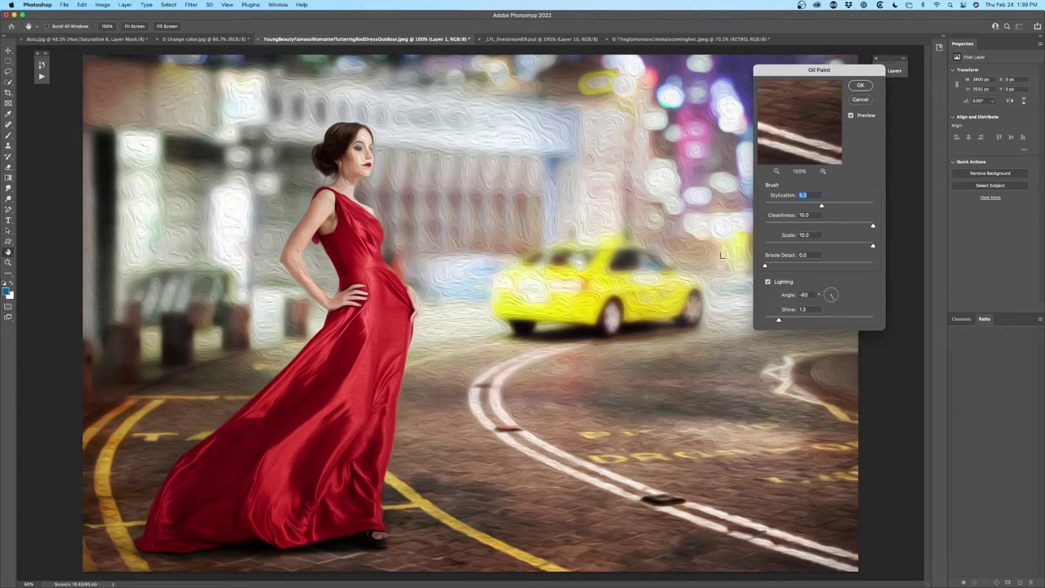
{"action": "left_click_drag", "start_coordinate": [818, 299], "coordinate": [815, 291]}
{"action": "left_click_drag", "start_coordinate": [780, 320], "coordinate": [894, 324]}
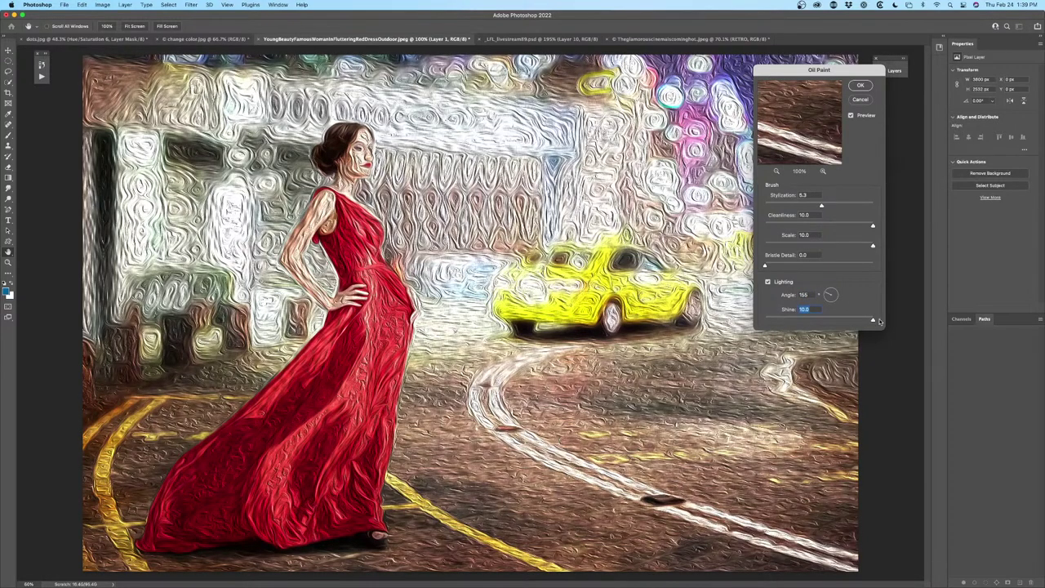
{"action": "left_click_drag", "start_coordinate": [873, 320], "coordinate": [839, 320]}
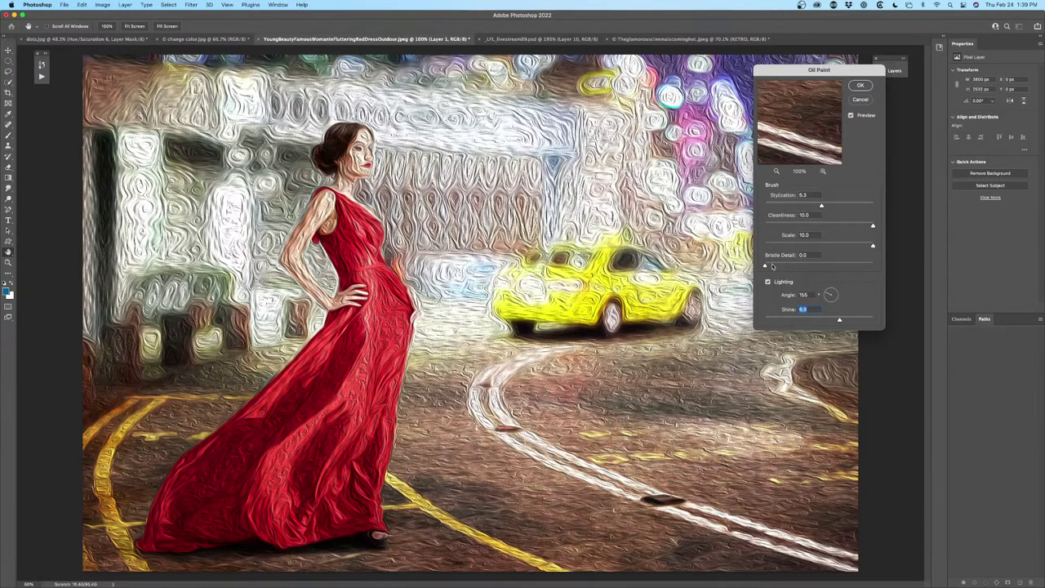
{"action": "mouse_move", "coordinate": [765, 266]}
{"action": "left_mouse_down"}
{"action": "mouse_move", "coordinate": [828, 267]}
{"action": "mouse_move", "coordinate": [866, 247]}
{"action": "mouse_move", "coordinate": [829, 246]}
{"action": "mouse_move", "coordinate": [785, 204]}
{"action": "left_mouse_up"}
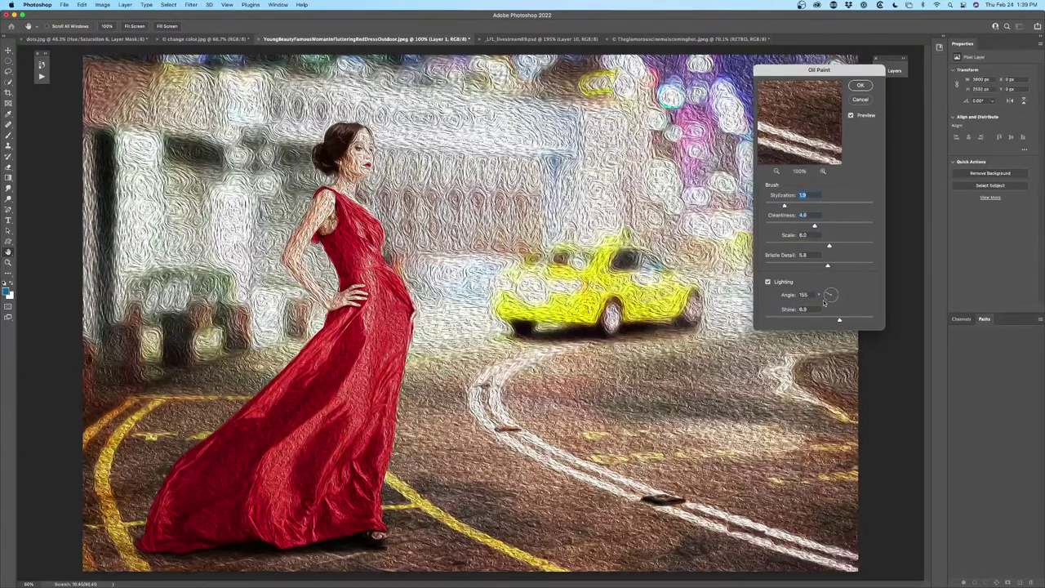
{"action": "left_click_drag", "start_coordinate": [839, 319], "coordinate": [773, 321]}
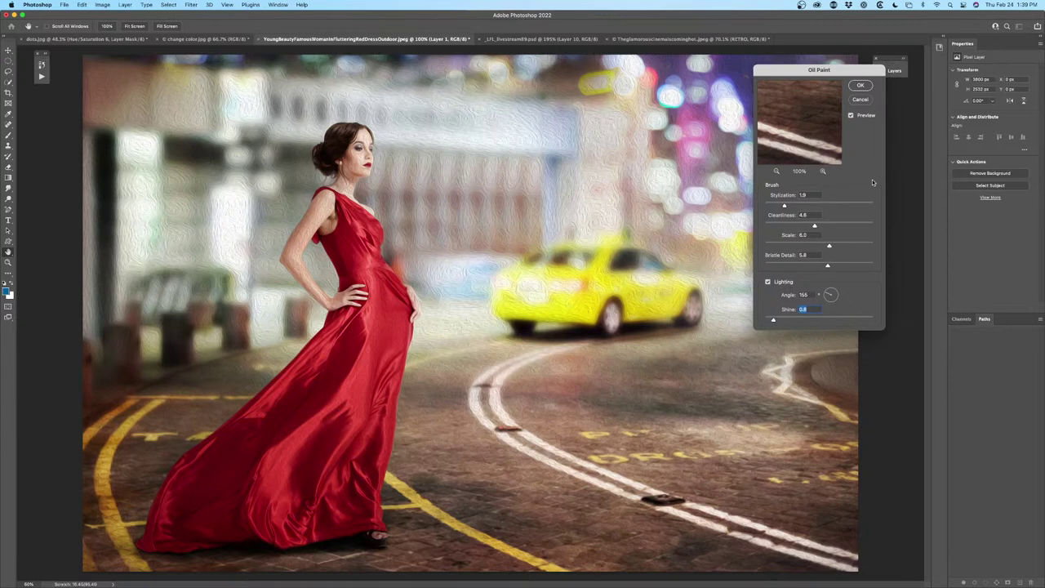
Apply Oil Paint to Layer 1, then duplicate Background and move the visible copy to the top
{"action": "left_click", "coordinate": [862, 86]}
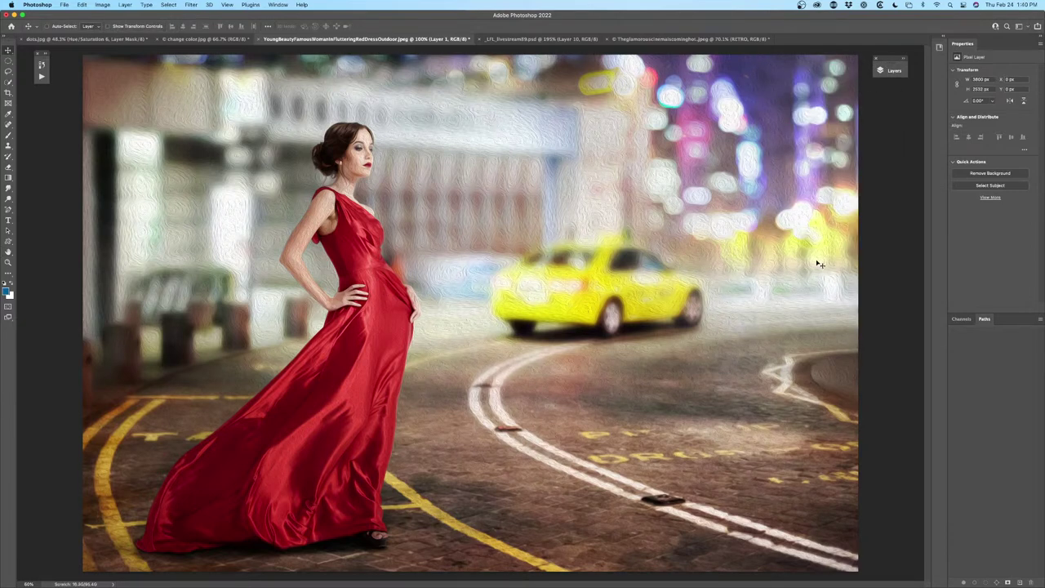
{"action": "left_click", "coordinate": [891, 70]}
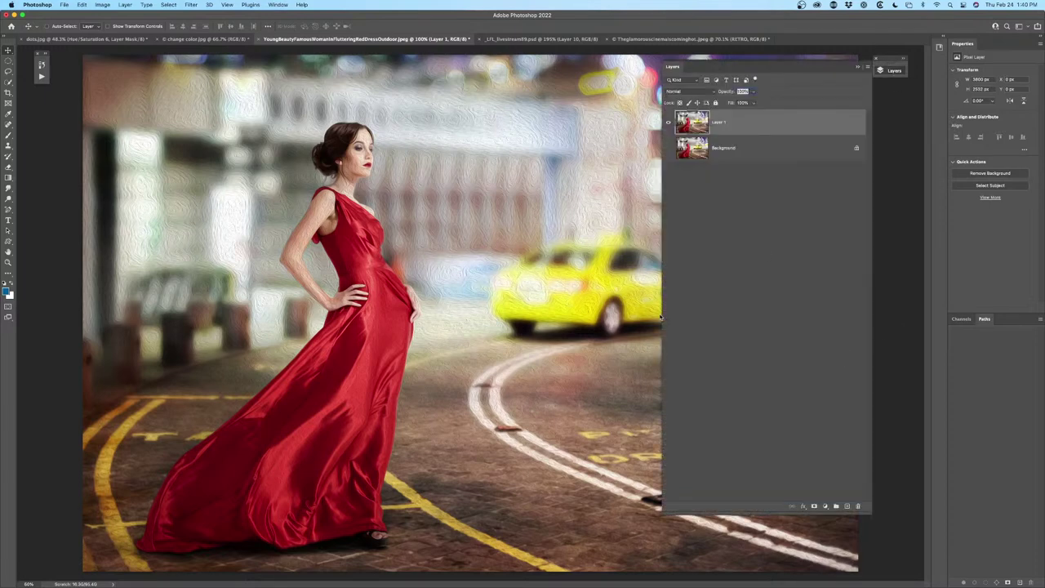
{"action": "left_click", "coordinate": [721, 151]}
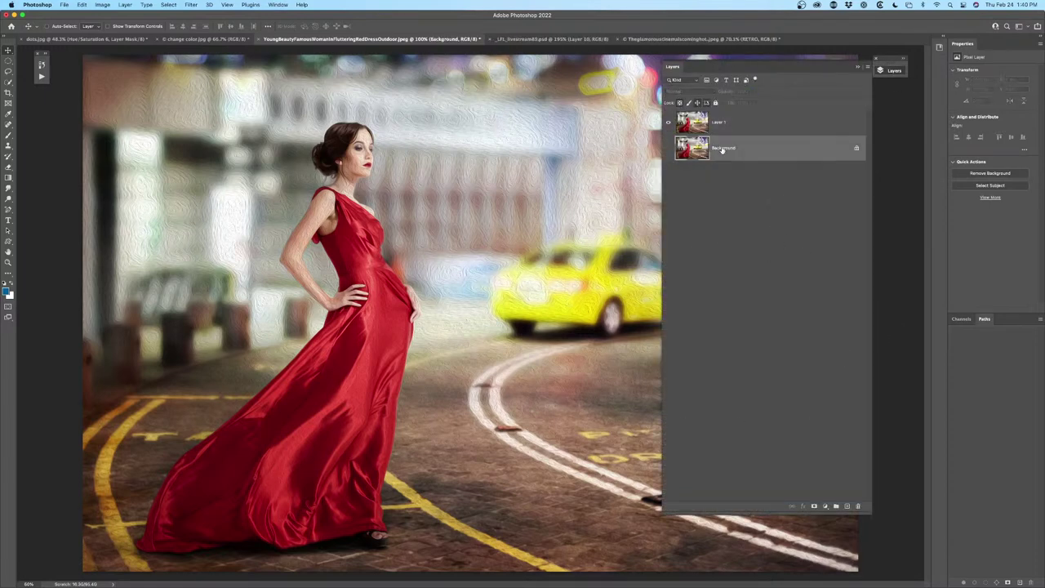
{"action": "key", "text": "super+j"}
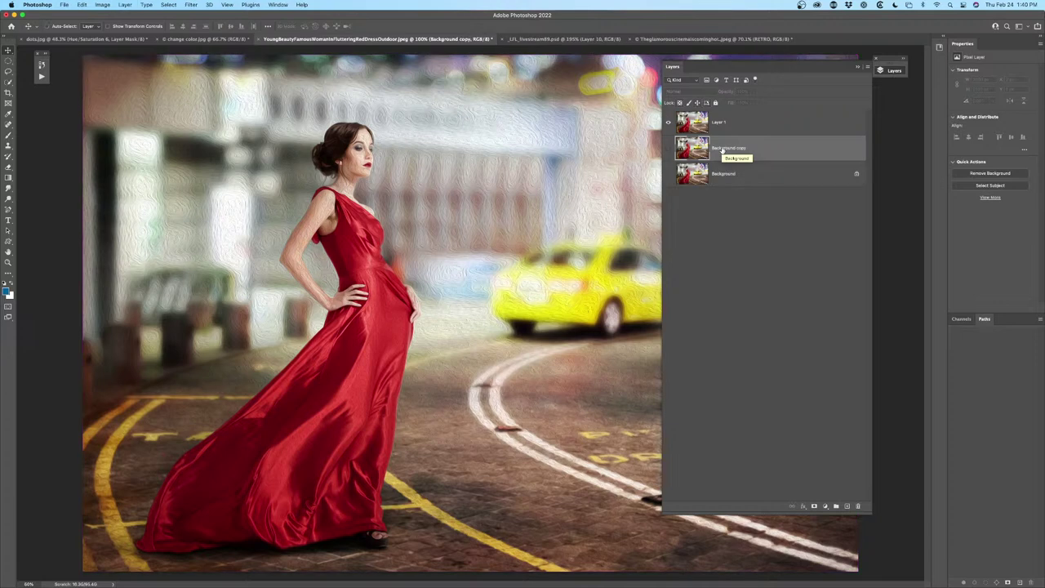
{"action": "left_click_drag", "start_coordinate": [720, 150], "coordinate": [695, 114]}
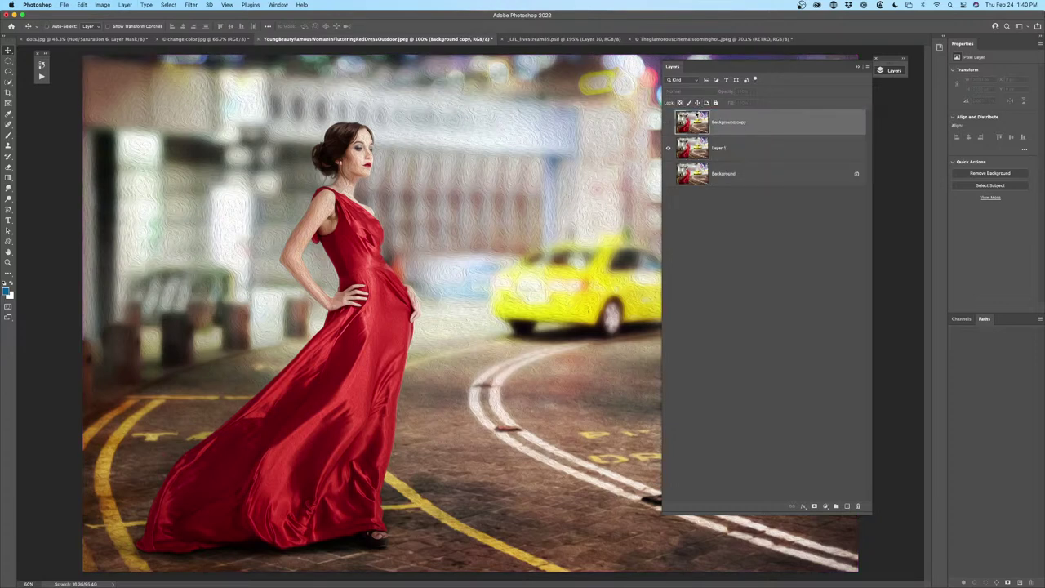
{"action": "left_click", "coordinate": [668, 121]}
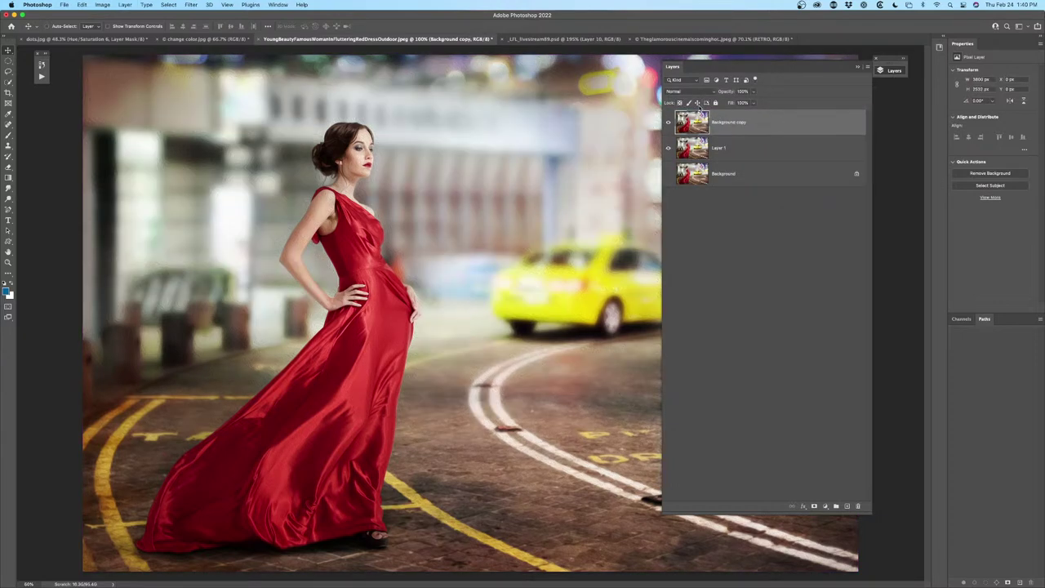
Apply Find Edges to the Background copy and blend it in Multiply at 42% opacity
{"action": "left_click", "coordinate": [191, 5]}
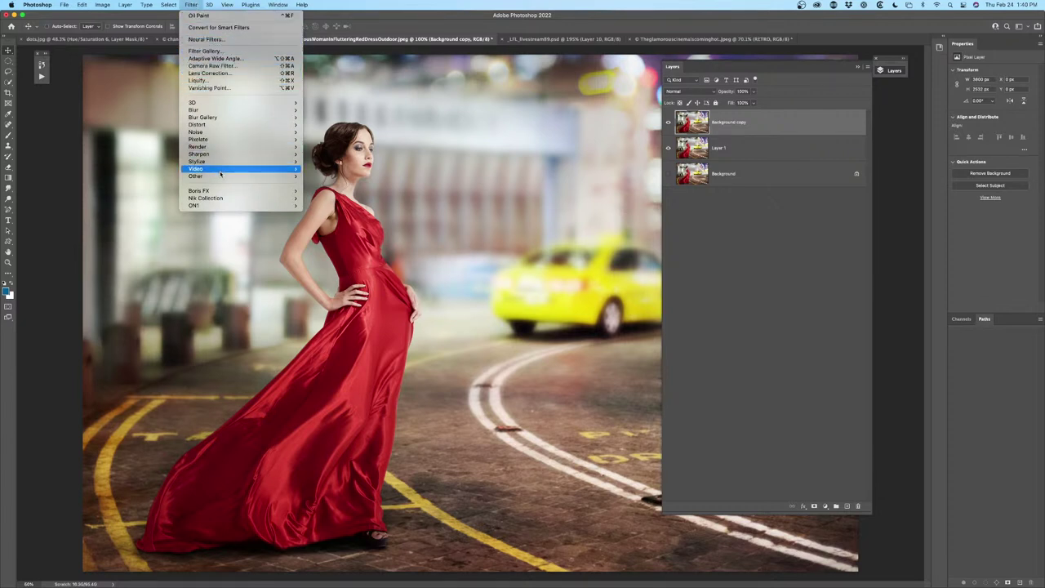
{"action": "mouse_move", "coordinate": [200, 176]}
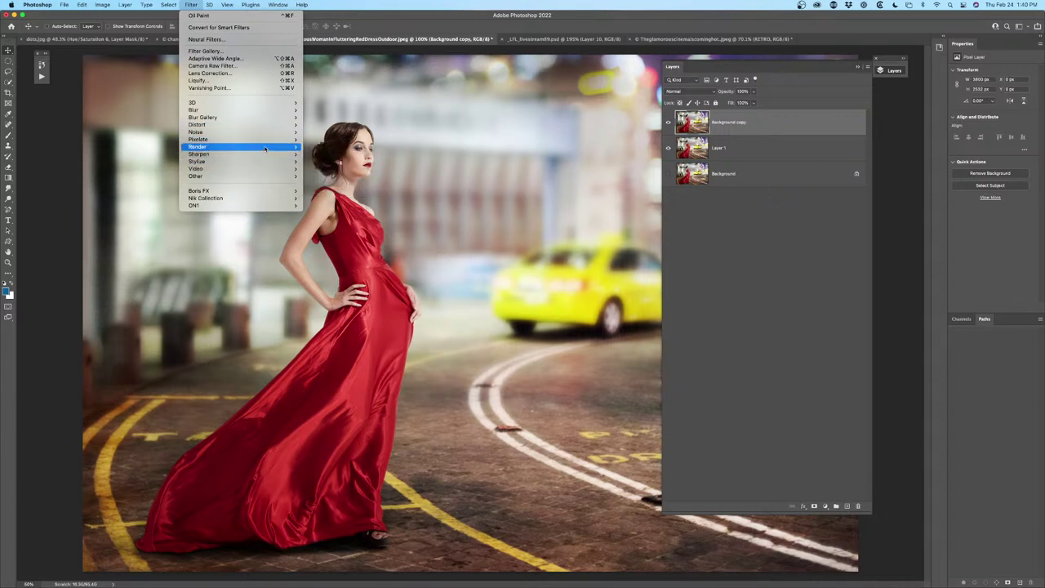
{"action": "mouse_move", "coordinate": [265, 156]}
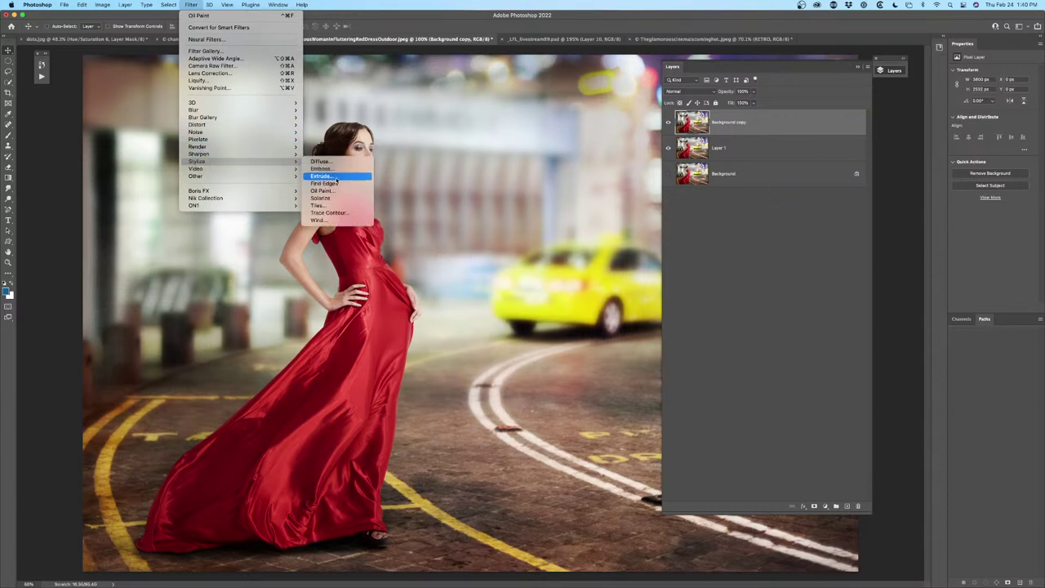
{"action": "left_click", "coordinate": [338, 183]}
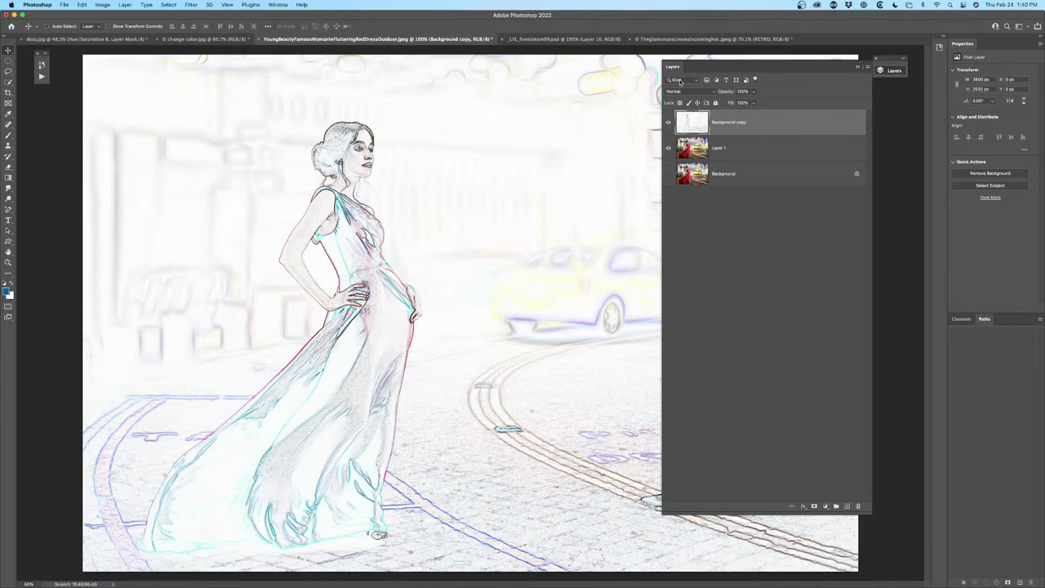
{"action": "left_click", "coordinate": [686, 91]}
{"action": "left_click", "coordinate": [687, 120]}
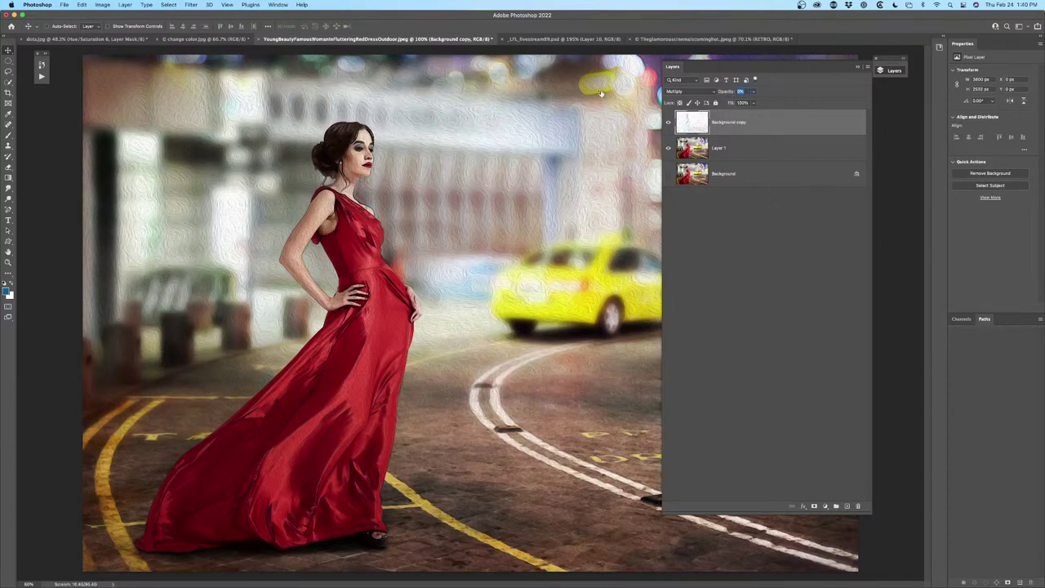
{"action": "left_click_drag", "start_coordinate": [729, 94], "coordinate": [611, 95]}
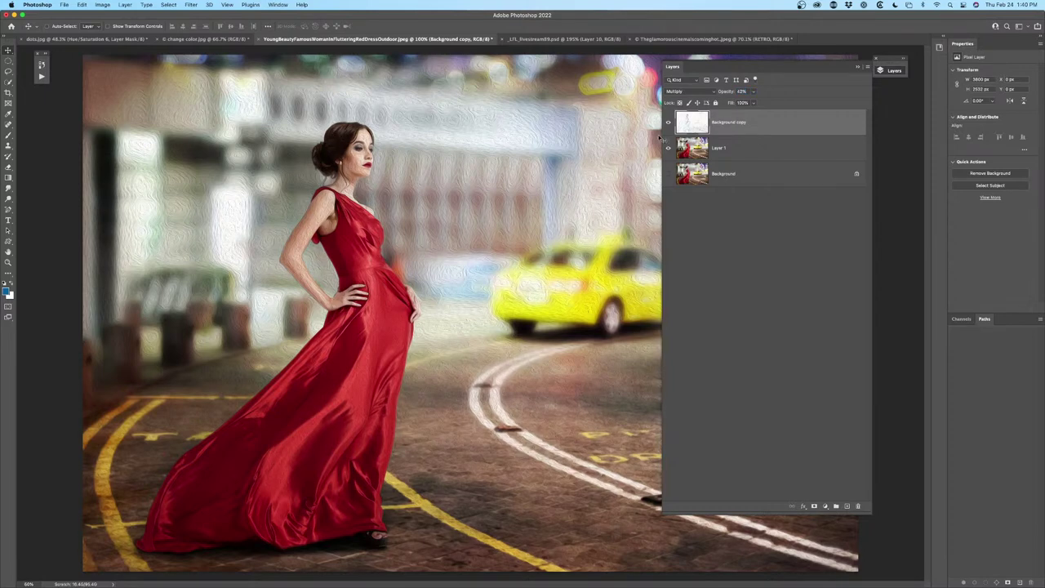
Compare the image with and without the edge layer, then hide it and Layer 1
{"action": "left_click_drag", "start_coordinate": [809, 71], "coordinate": [804, 112]}
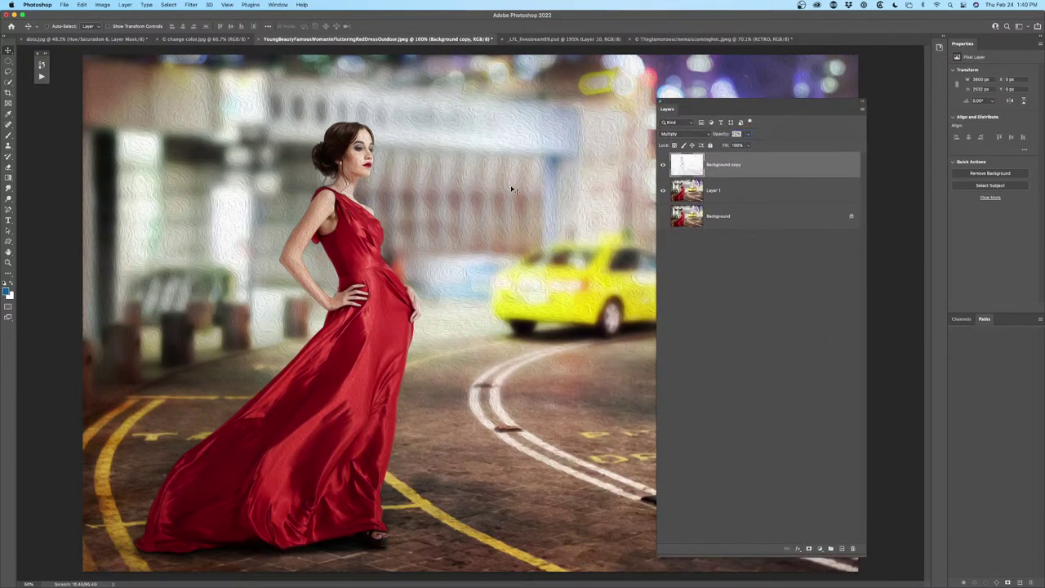
{"action": "scroll", "coordinate": [514, 188], "scroll_direction": "down", "scroll_amount": 5}
{"action": "scroll", "coordinate": [511, 187], "scroll_direction": "up", "scroll_amount": 6}
{"action": "scroll", "coordinate": [511, 187], "scroll_direction": "down", "scroll_amount": 2}
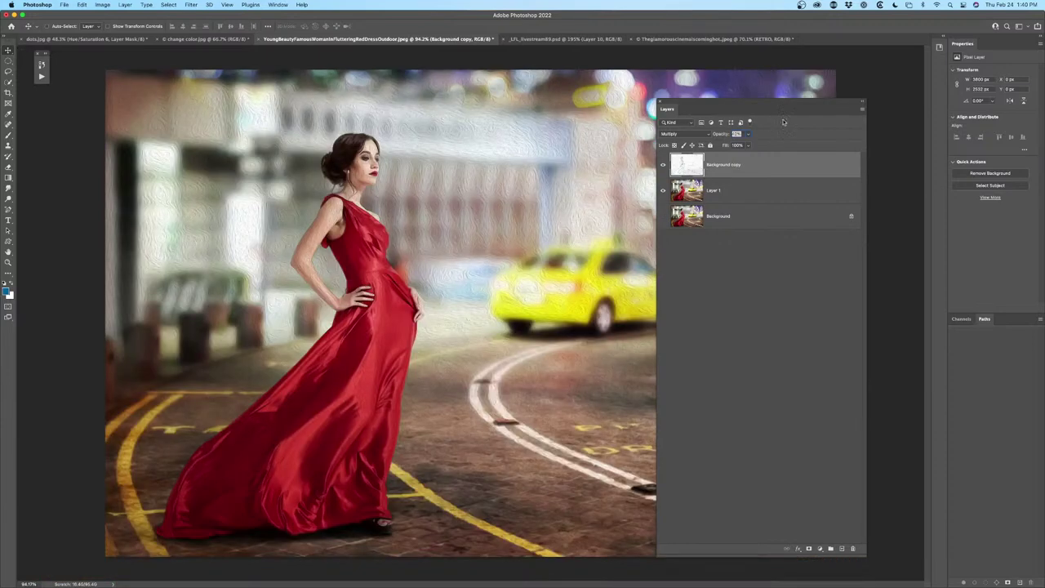
{"action": "left_click", "coordinate": [663, 164]}
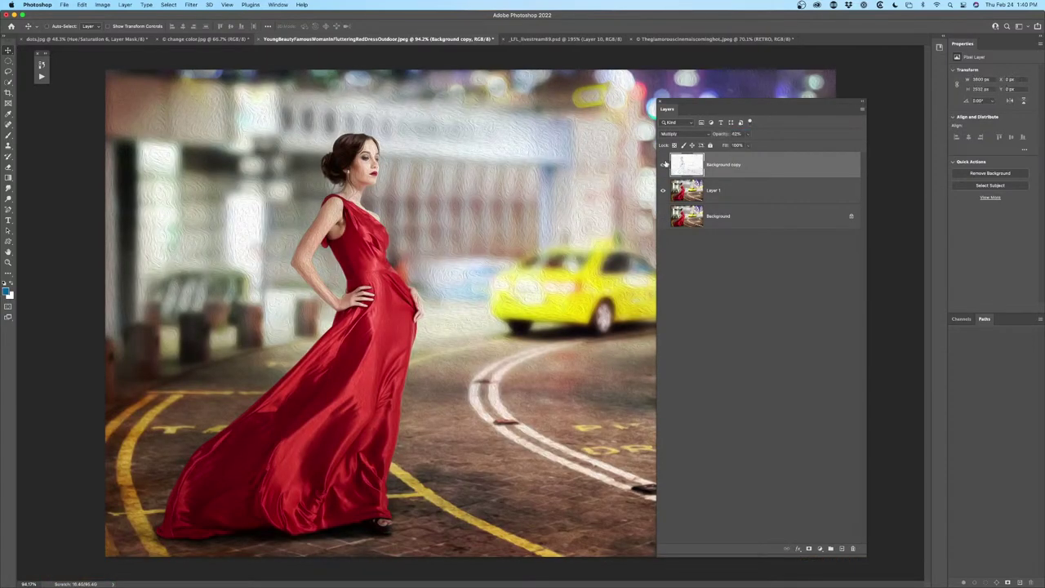
{"action": "left_click", "coordinate": [664, 164]}
{"action": "left_click", "coordinate": [664, 164]}
{"action": "left_click", "coordinate": [664, 164]}
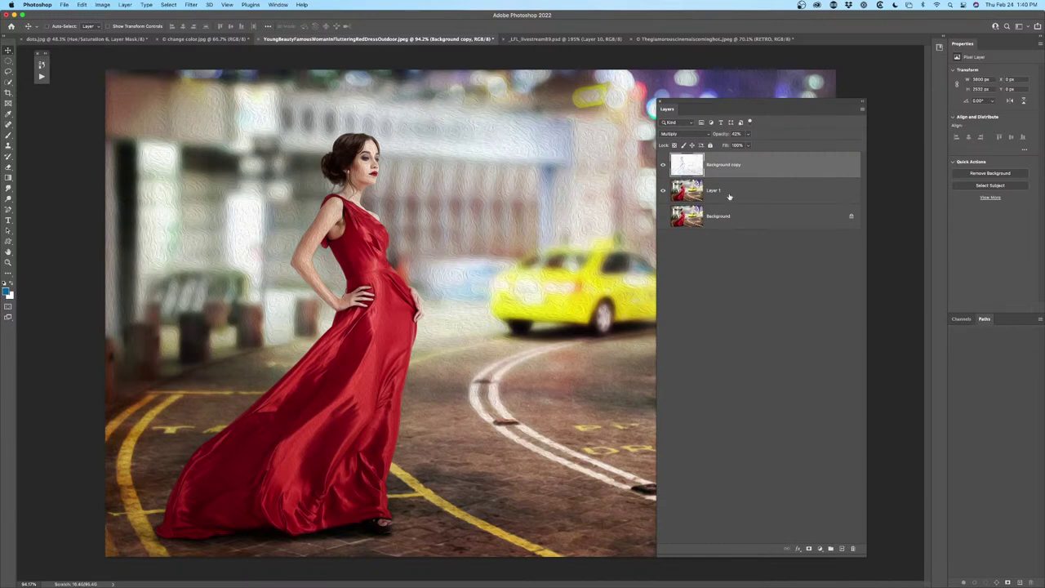
{"action": "left_click", "coordinate": [664, 164]}
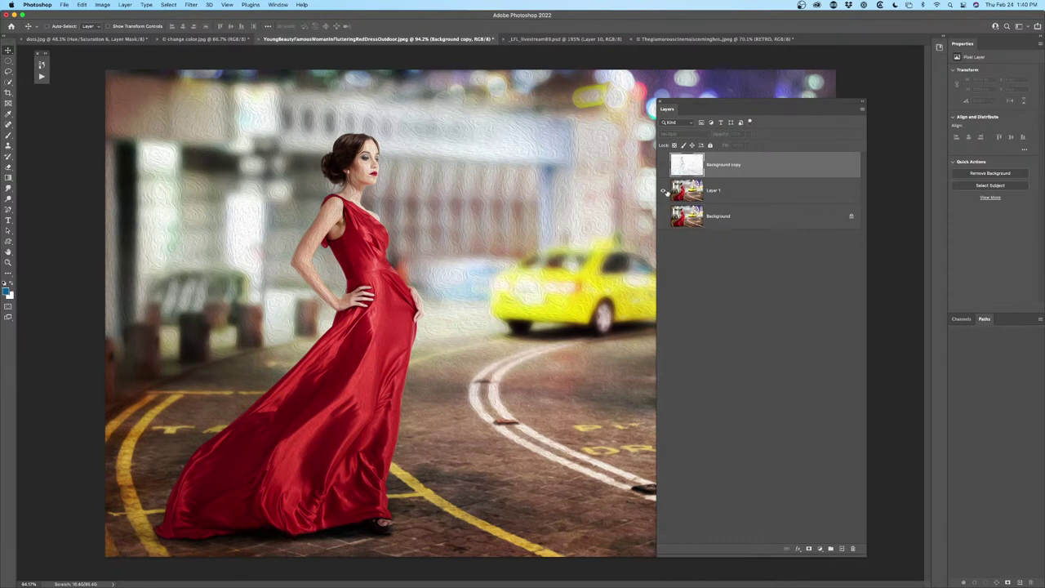
{"action": "left_click", "coordinate": [663, 190]}
Show the Background layer and convert it to a smart object
{"action": "left_click", "coordinate": [663, 217]}
{"action": "right_click", "coordinate": [724, 215]}
{"action": "left_click", "coordinate": [743, 287]}
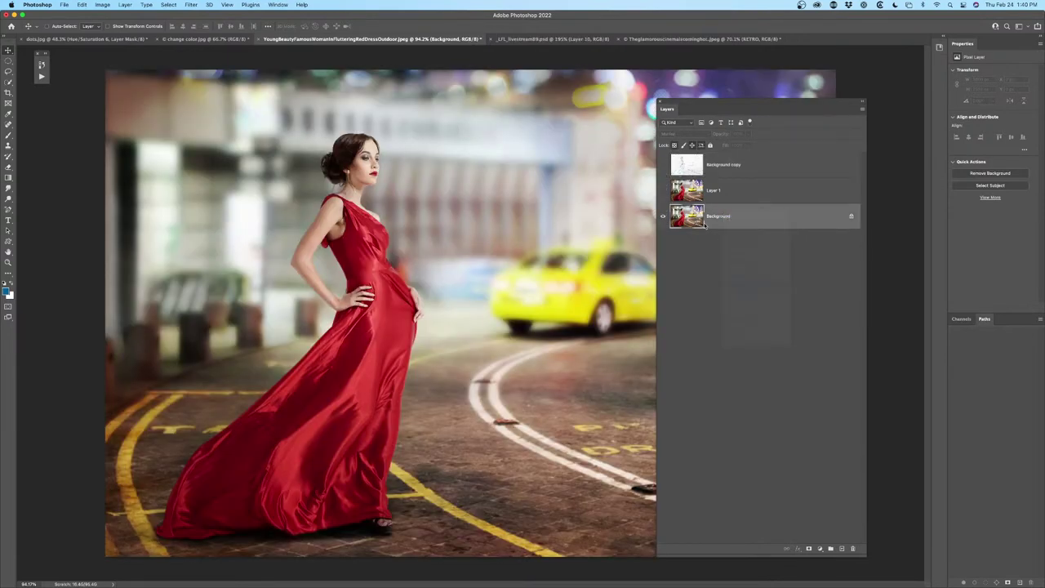
Apply Filter > Stylize > Oil Paint to Layer 0 as a smart filter
{"action": "left_click", "coordinate": [192, 4]}
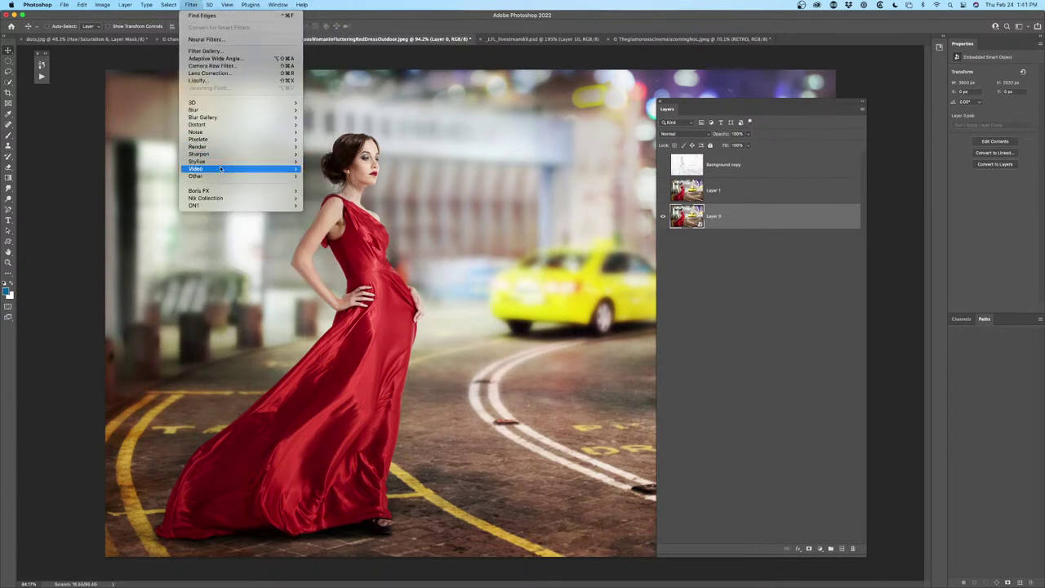
{"action": "mouse_move", "coordinate": [208, 161]}
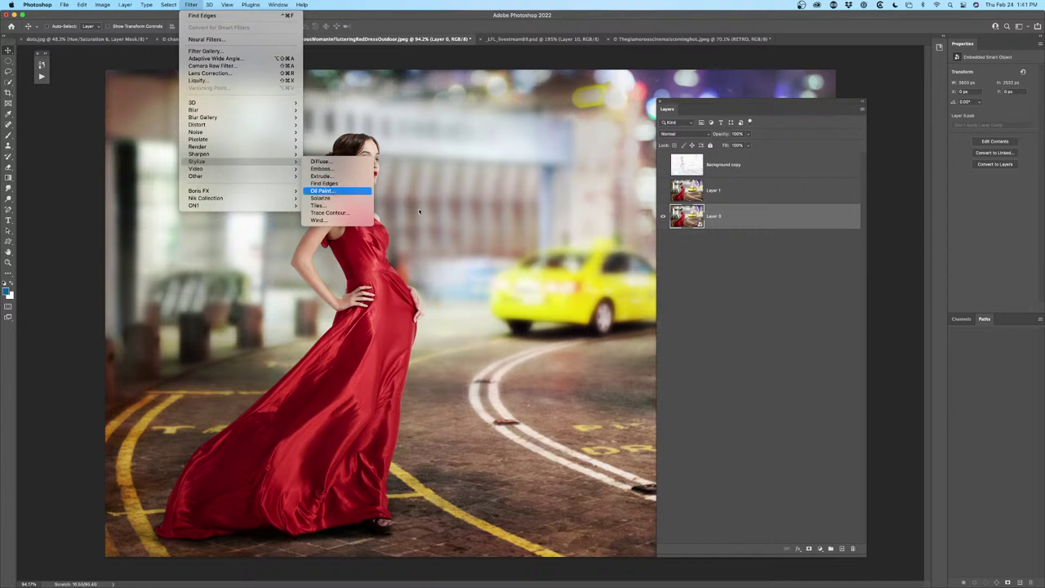
{"action": "left_click", "coordinate": [331, 190]}
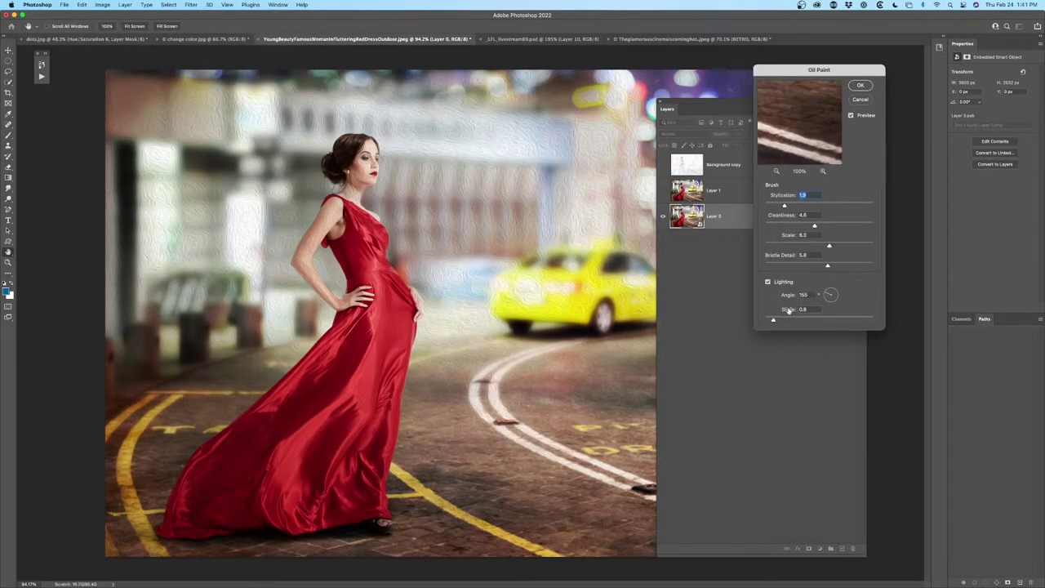
{"action": "left_click", "coordinate": [857, 86]}
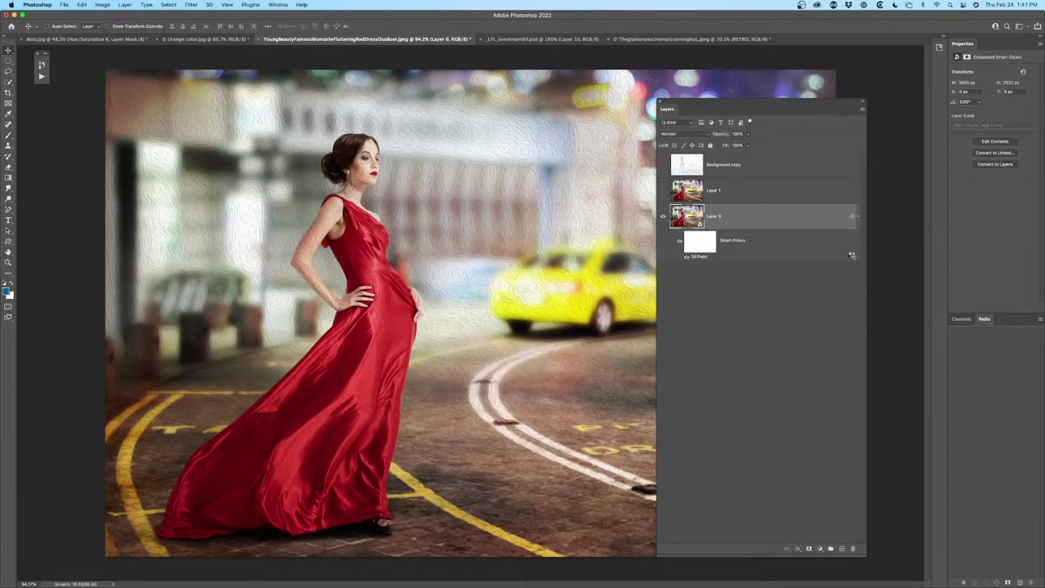
{"action": "key", "text": "space"}
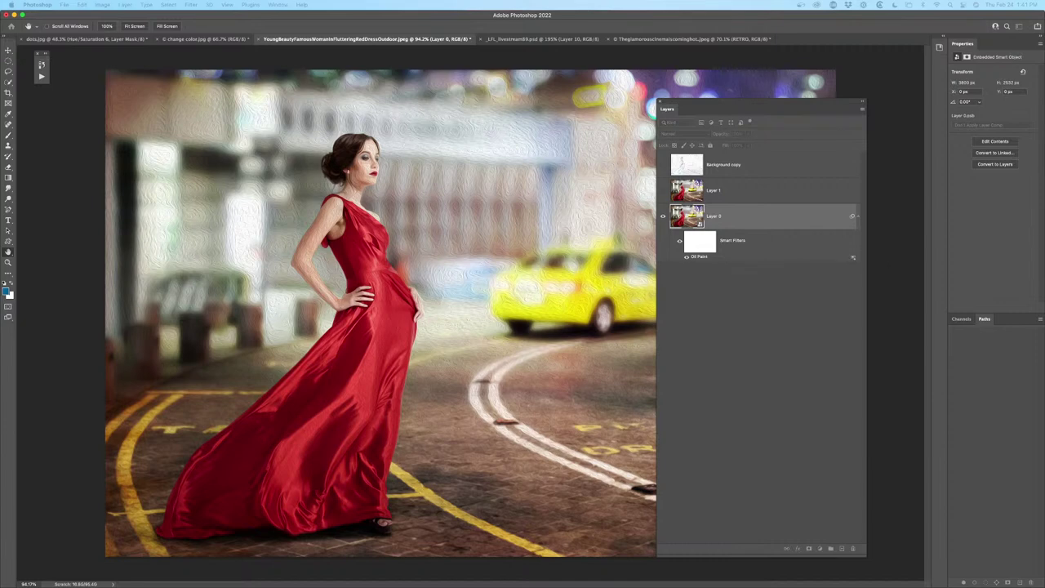
Blend the Oil Paint smart filter in Hard Light at 69% opacity, after trying Overlay and Soft Light
{"action": "double_click", "coordinate": [854, 258]}
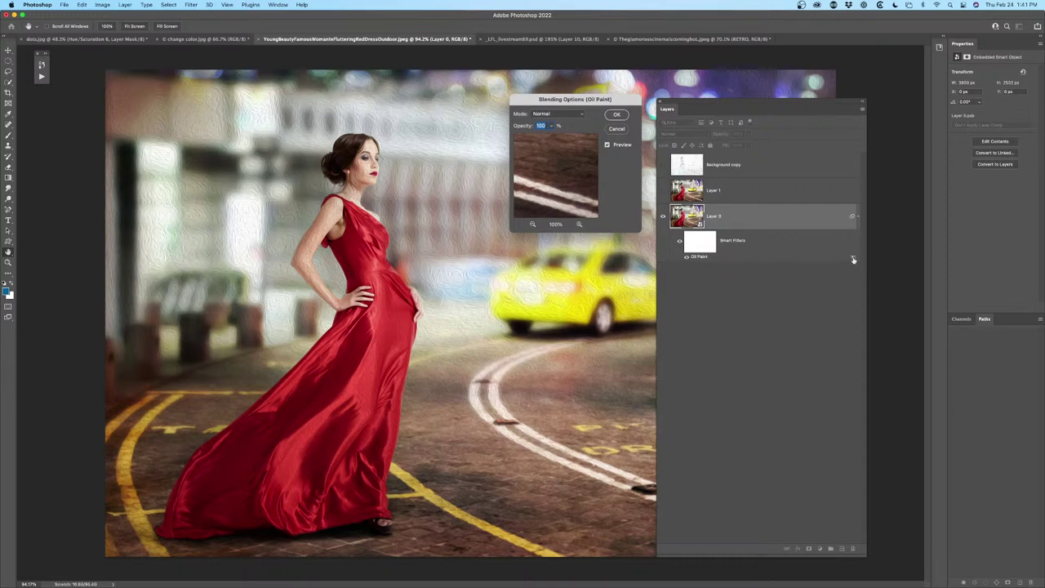
{"action": "left_click", "coordinate": [566, 115]}
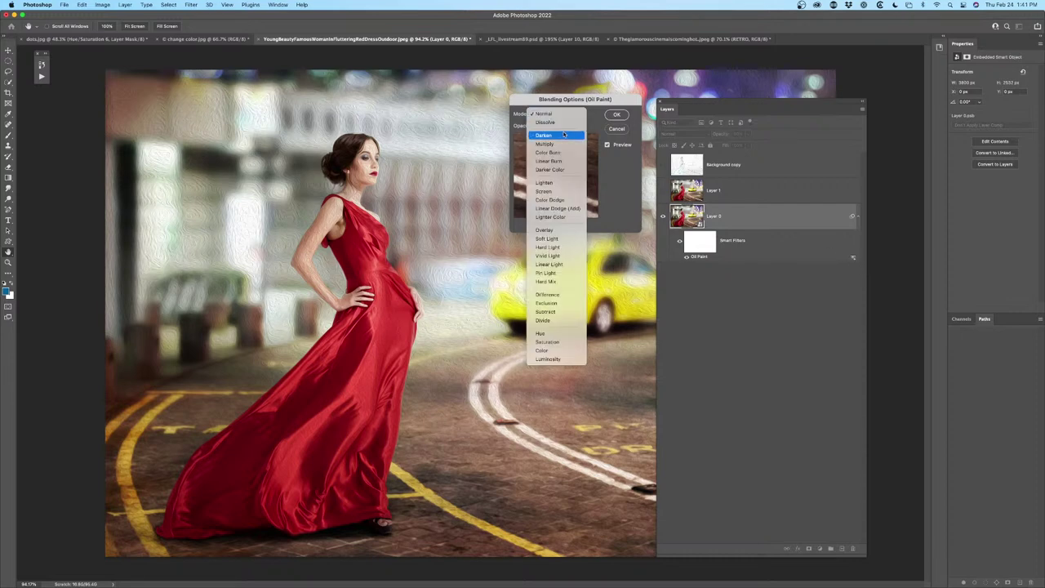
{"action": "left_click", "coordinate": [562, 233]}
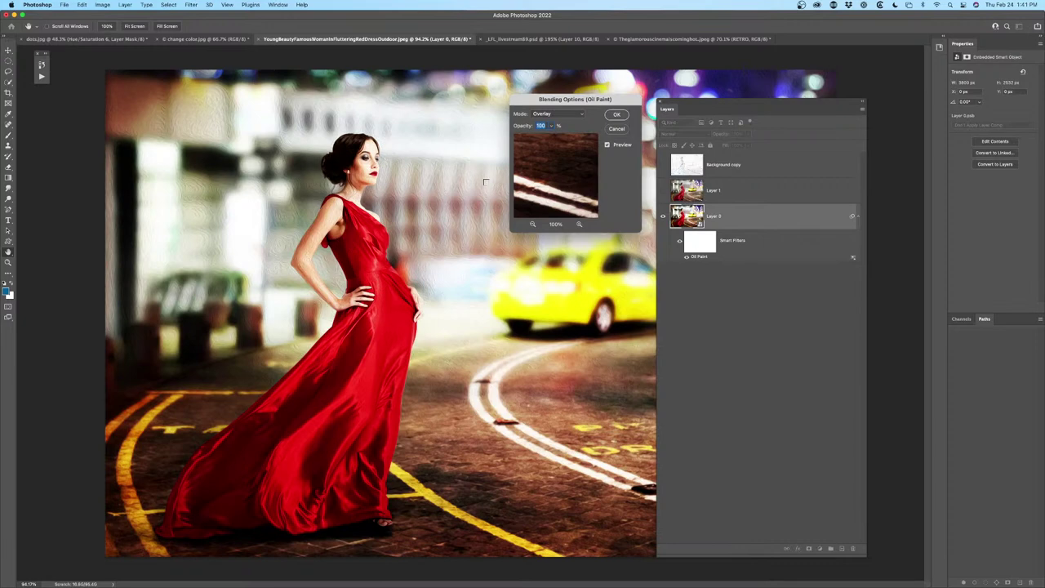
{"action": "left_click", "coordinate": [551, 126]}
{"action": "mouse_move", "coordinate": [552, 138]}
{"action": "left_mouse_down"}
{"action": "mouse_move", "coordinate": [524, 136]}
{"action": "mouse_move", "coordinate": [534, 137]}
{"action": "left_mouse_up"}
{"action": "left_click", "coordinate": [559, 116]}
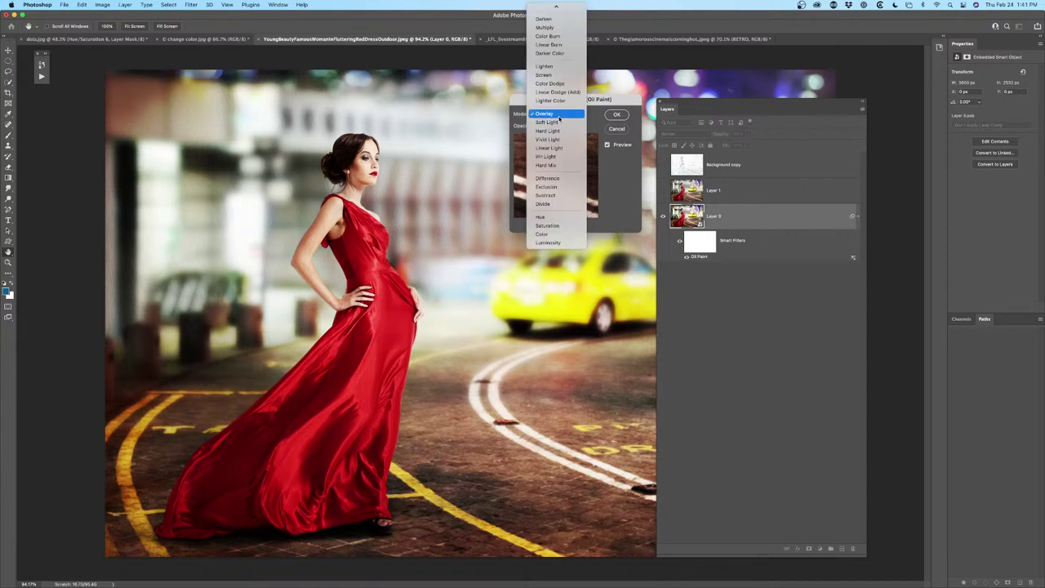
{"action": "left_click", "coordinate": [559, 123]}
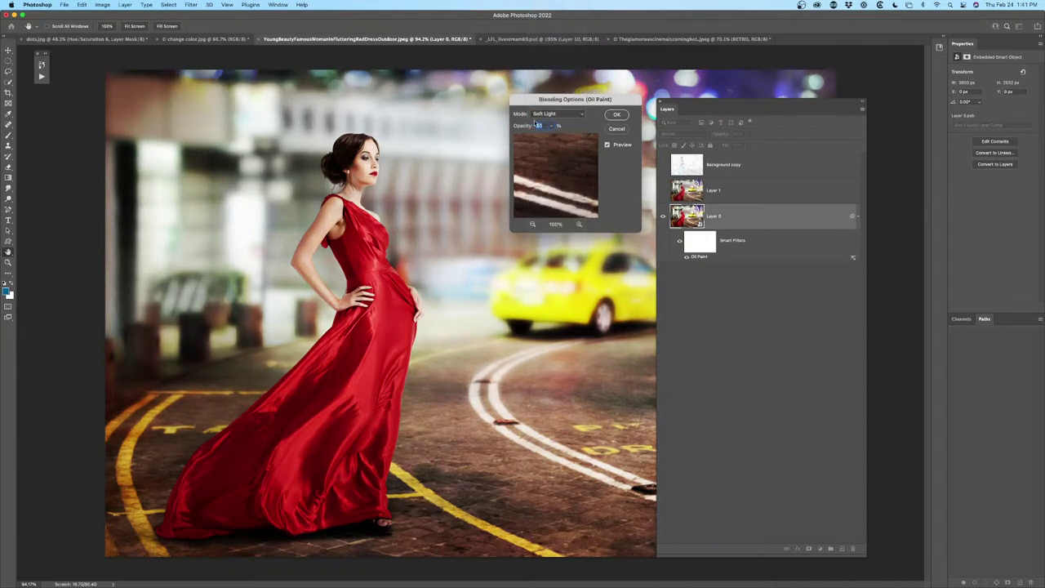
{"action": "left_click", "coordinate": [555, 114]}
{"action": "left_click", "coordinate": [555, 124]}
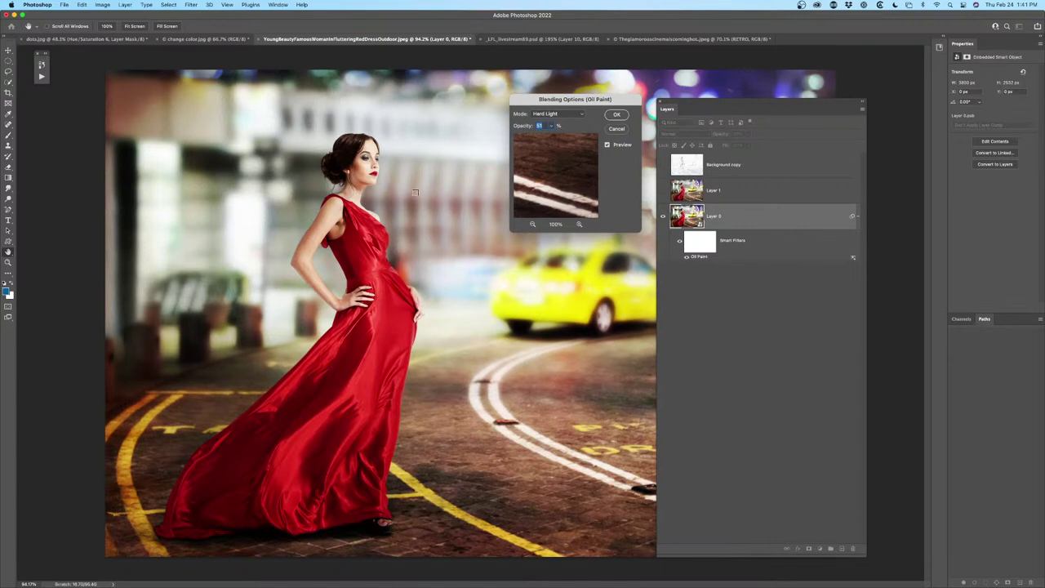
{"action": "left_click", "coordinate": [552, 126]}
{"action": "mouse_move", "coordinate": [552, 136]}
{"action": "left_mouse_down"}
{"action": "mouse_move", "coordinate": [570, 137]}
{"action": "mouse_move", "coordinate": [557, 137]}
{"action": "left_mouse_up"}
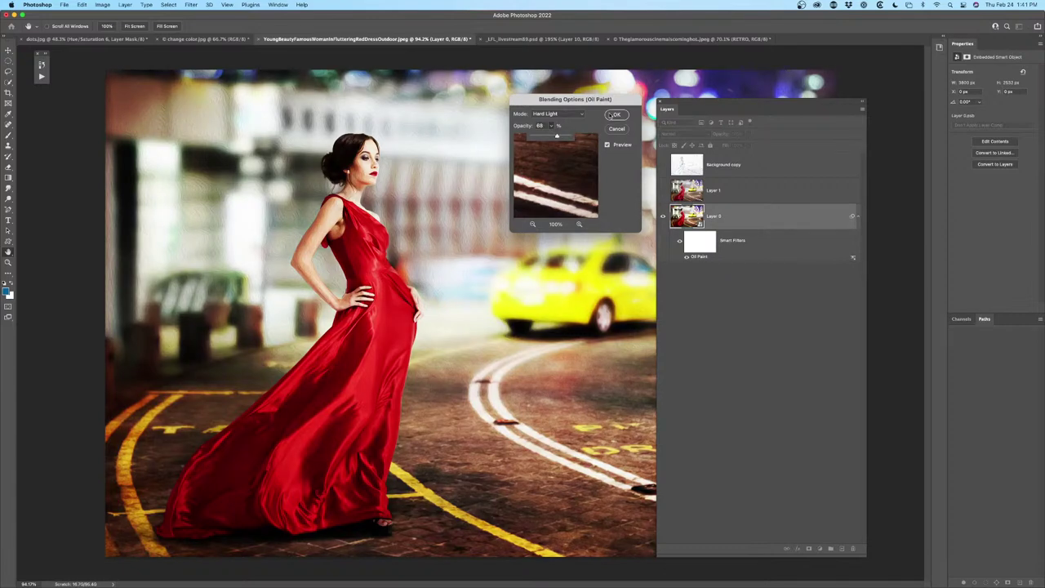
{"action": "left_click", "coordinate": [614, 114]}
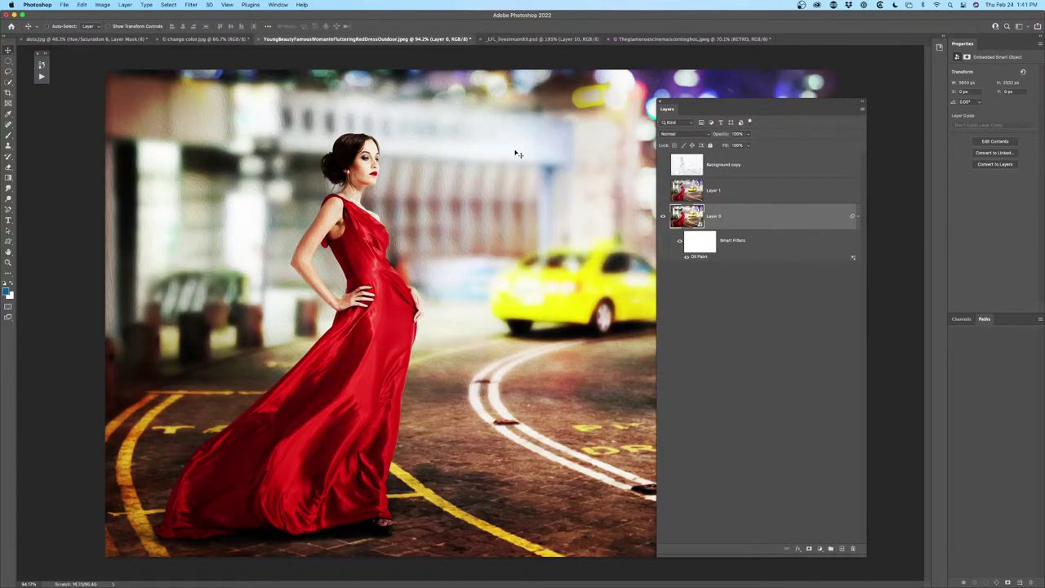
Delete the Background copy and Layer 1, plus Layer 0's Oil Paint smart filters
{"action": "left_click", "coordinate": [726, 164]}
{"action": "left_click", "coordinate": [734, 189], "text": "shift"}
{"action": "left_click_drag", "start_coordinate": [734, 189], "coordinate": [852, 548]}
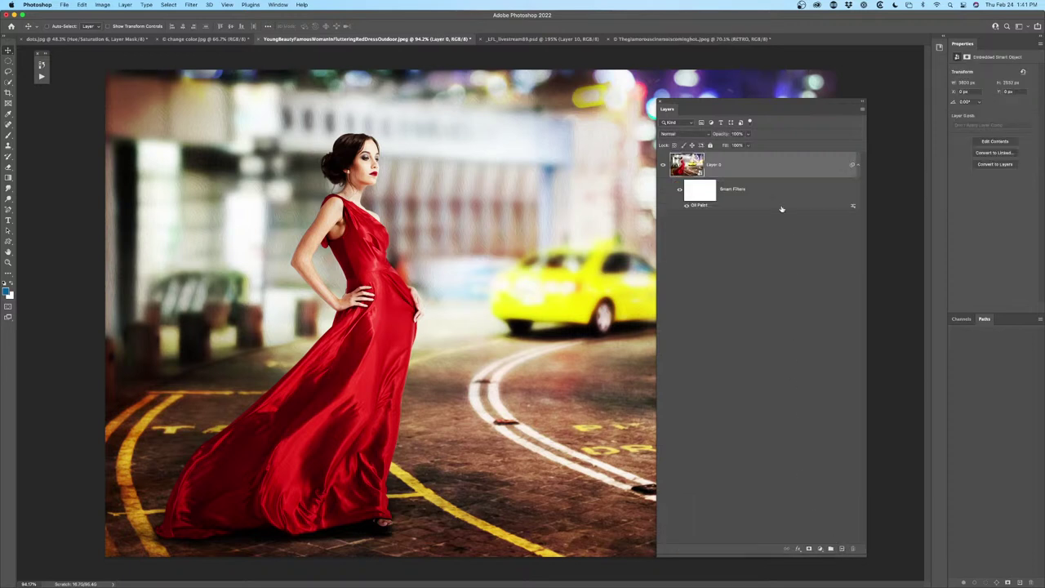
{"action": "mouse_move", "coordinate": [709, 190]}
{"action": "left_mouse_down"}
{"action": "mouse_move", "coordinate": [765, 249]}
{"action": "mouse_move", "coordinate": [852, 548]}
{"action": "left_mouse_up"}
{"action": "mouse_move", "coordinate": [707, 183]}
{"action": "left_mouse_down"}
{"action": "mouse_move", "coordinate": [816, 512]}
{"action": "mouse_move", "coordinate": [853, 548]}
{"action": "left_mouse_up"}
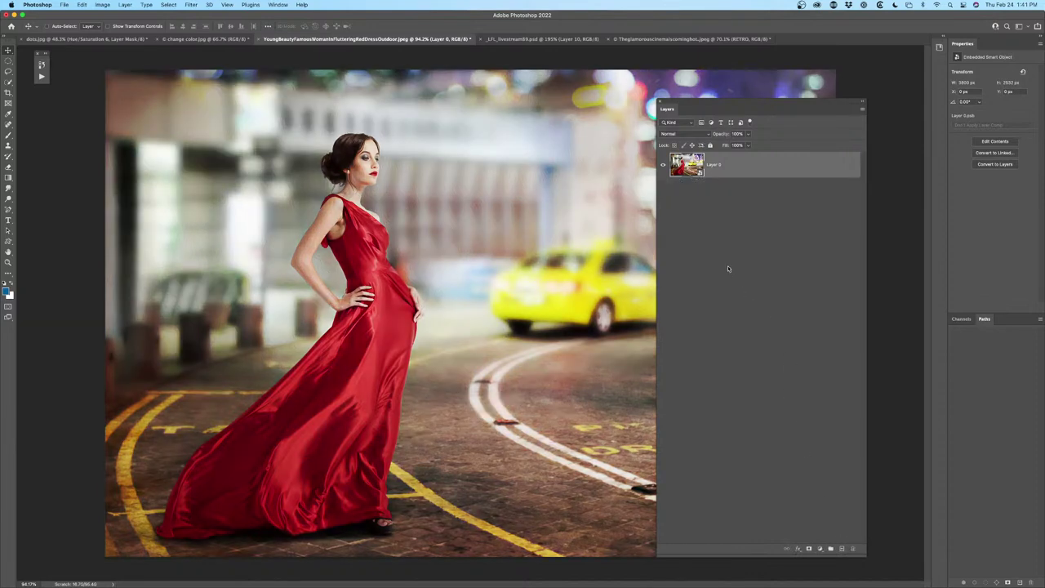
Rasterize Layer 0 into a plain pixel layer
{"action": "right_click", "coordinate": [721, 165]}
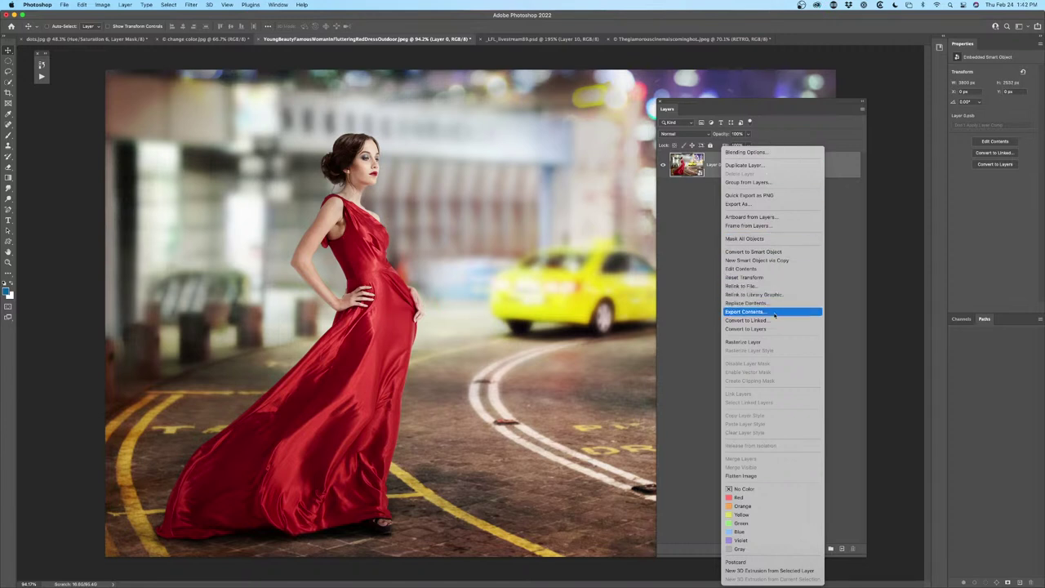
{"action": "left_click", "coordinate": [771, 342]}
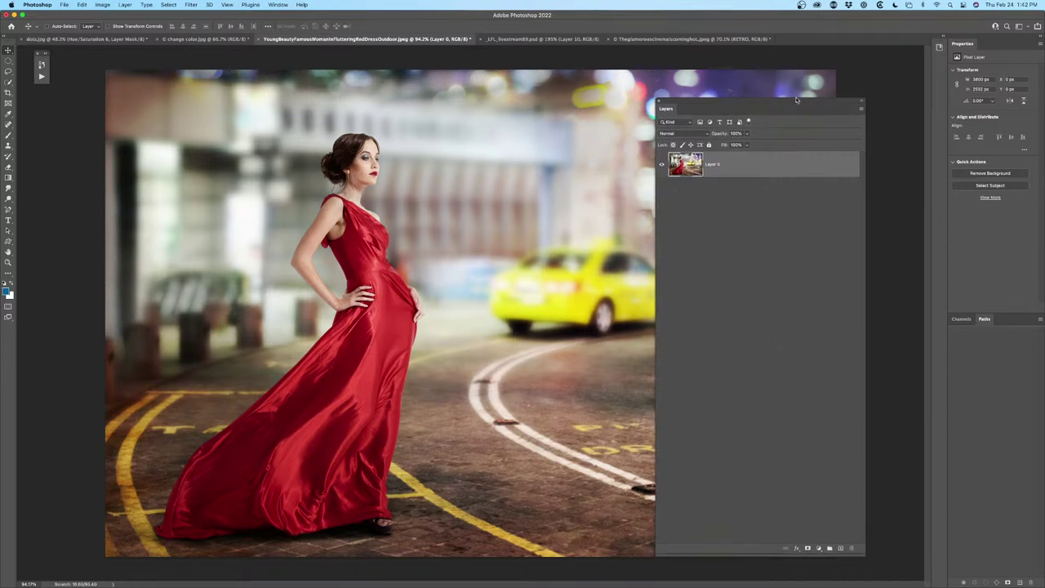
{"action": "left_click_drag", "start_coordinate": [802, 105], "coordinate": [767, 63]}
Remove Layer 0's mask, duplicate it, invert the original's colours, and reselect the visible copy
{"action": "left_click", "coordinate": [775, 509]}
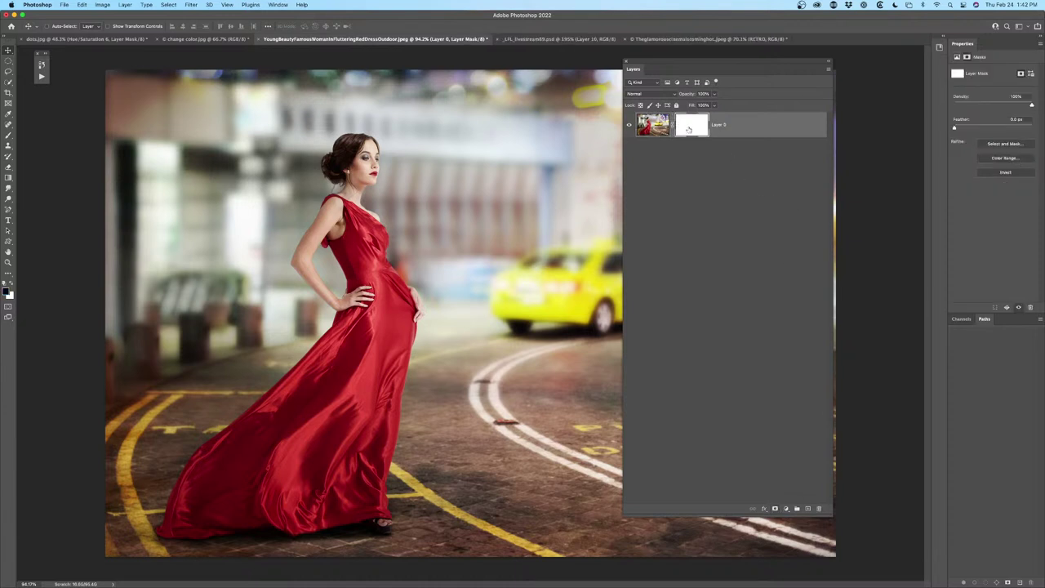
{"action": "key", "text": "super+z"}
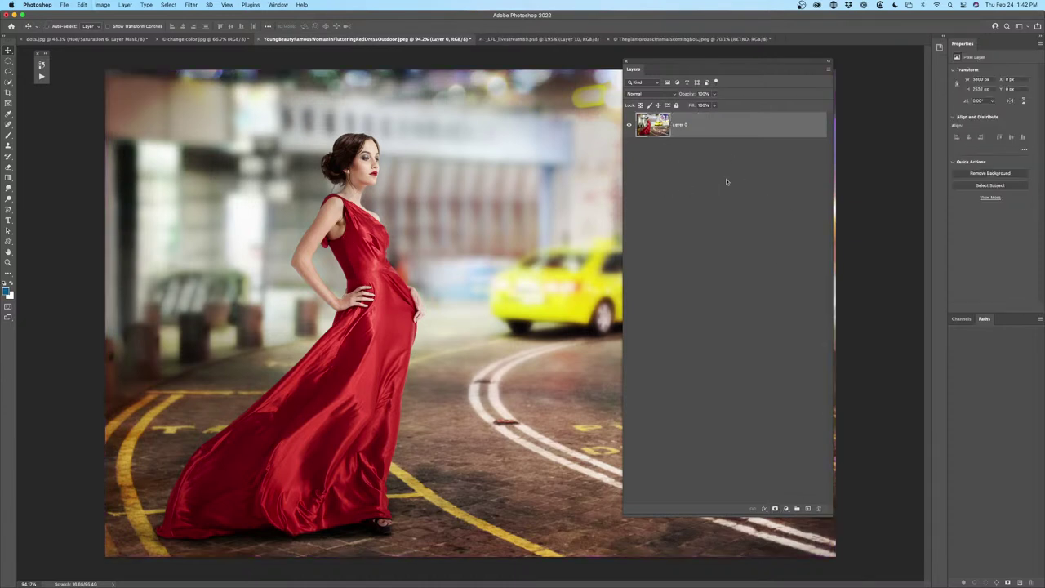
{"action": "key", "text": "super+j"}
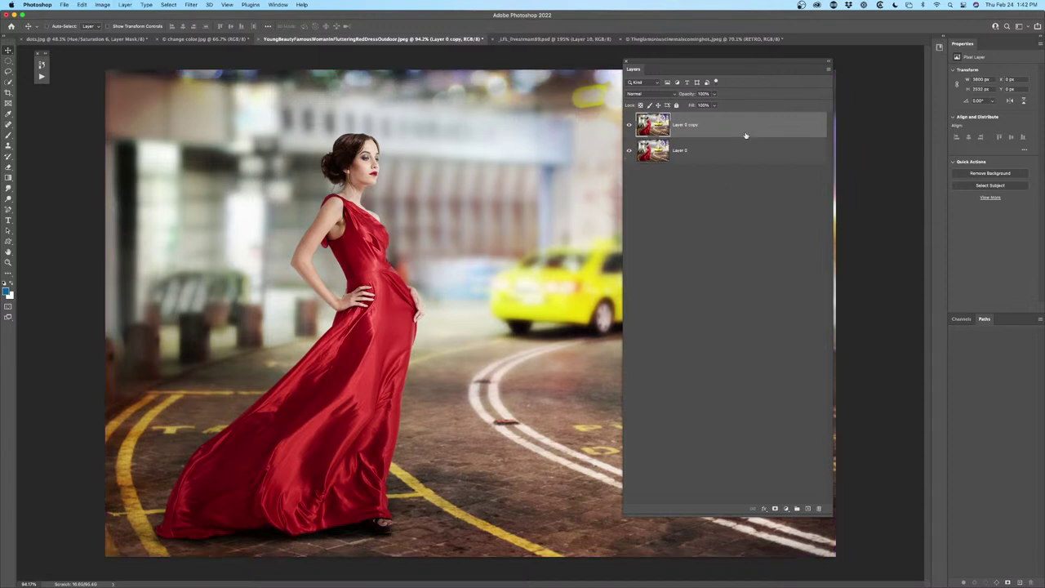
{"action": "left_click", "coordinate": [628, 124]}
{"action": "left_click", "coordinate": [674, 155]}
{"action": "key", "text": "super+i"}
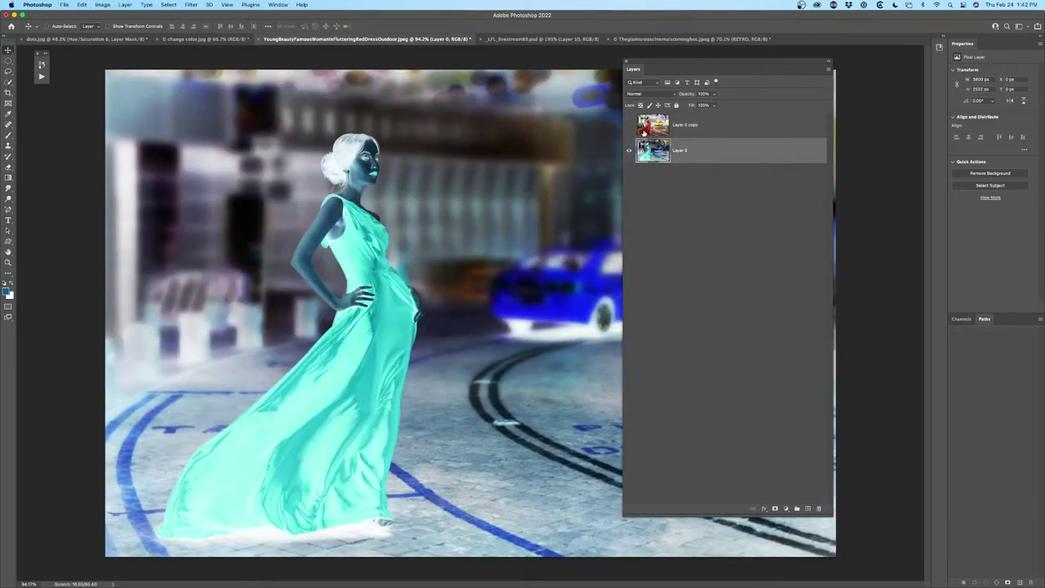
{"action": "left_click", "coordinate": [629, 124]}
{"action": "left_click", "coordinate": [684, 134]}
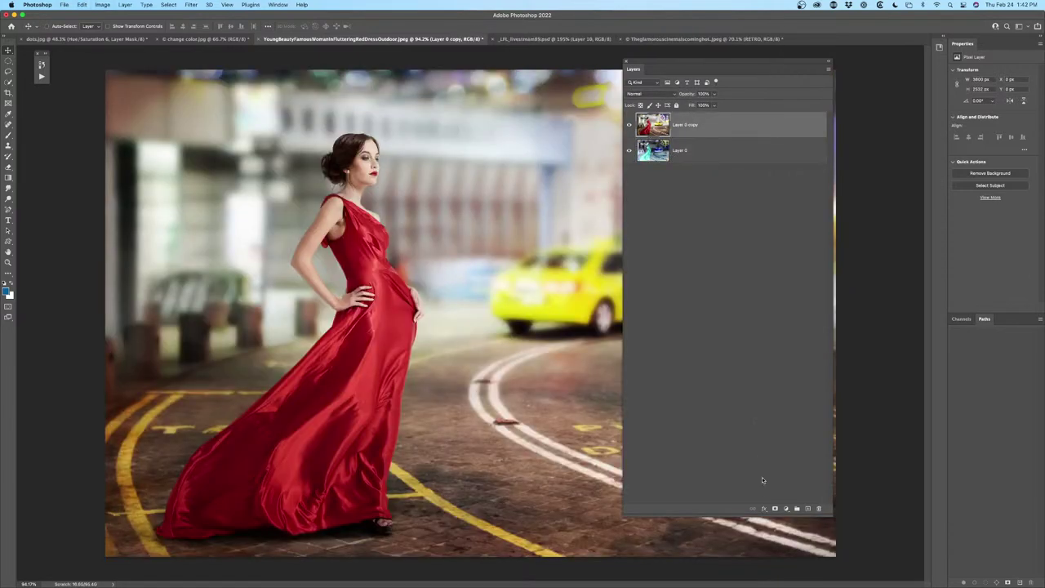
Give Layer 0 copy a black-to-white top-to-bottom gradient mask and compare with it toggled
{"action": "left_click", "coordinate": [774, 508]}
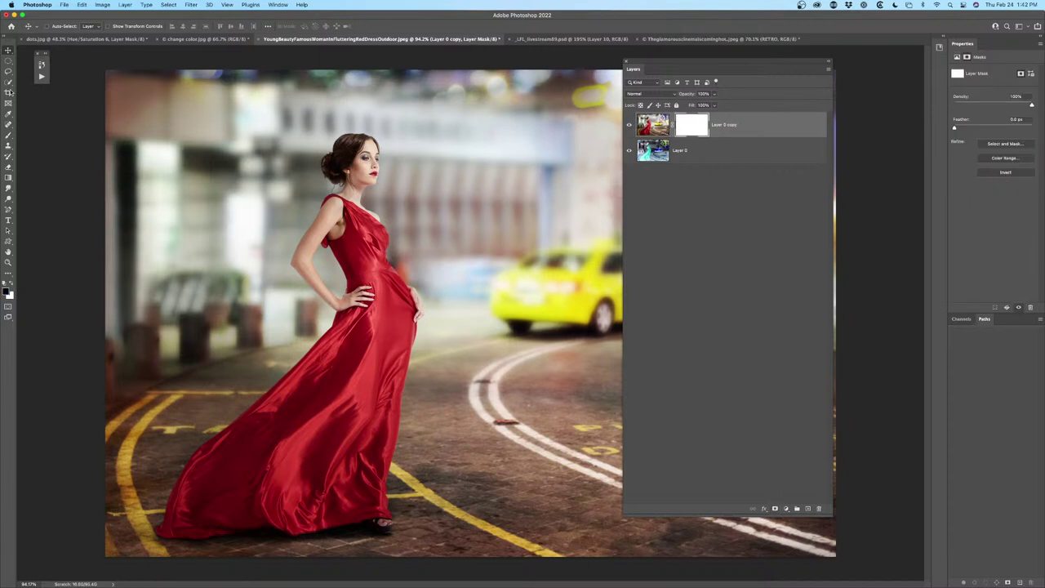
{"action": "left_click", "coordinate": [8, 177]}
{"action": "left_click_drag", "start_coordinate": [407, 242], "coordinate": [407, 413]}
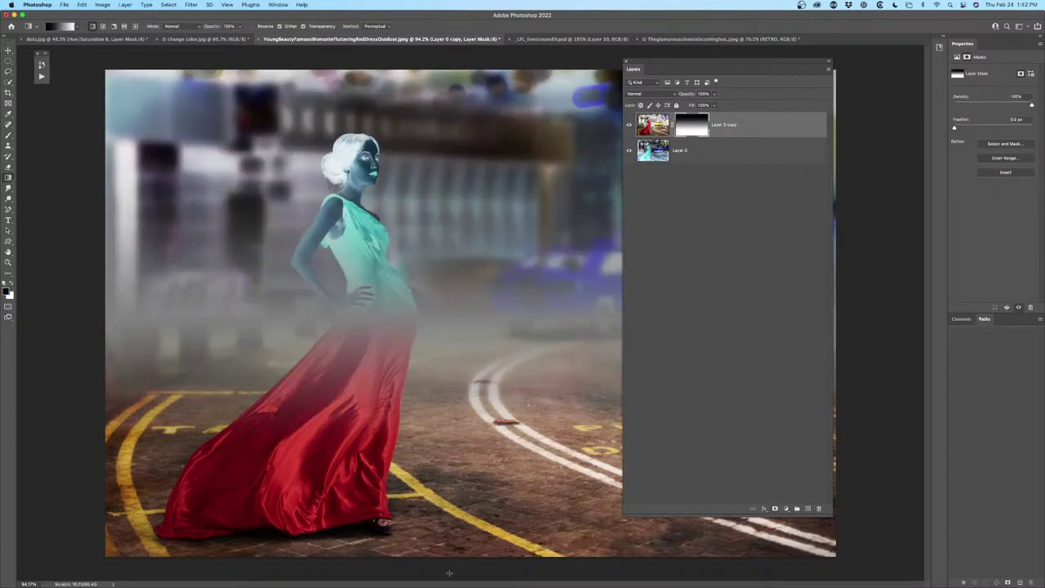
{"action": "left_click", "coordinate": [629, 124]}
{"action": "left_click", "coordinate": [630, 124]}
{"action": "left_click", "coordinate": [692, 129], "text": "shift"}
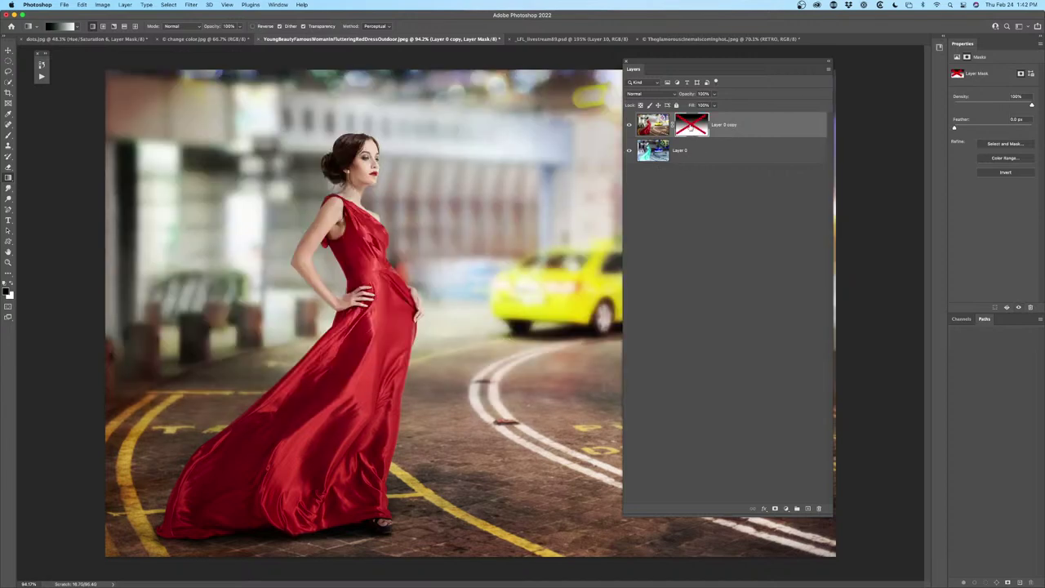
{"action": "left_click", "coordinate": [691, 125], "text": "shift"}
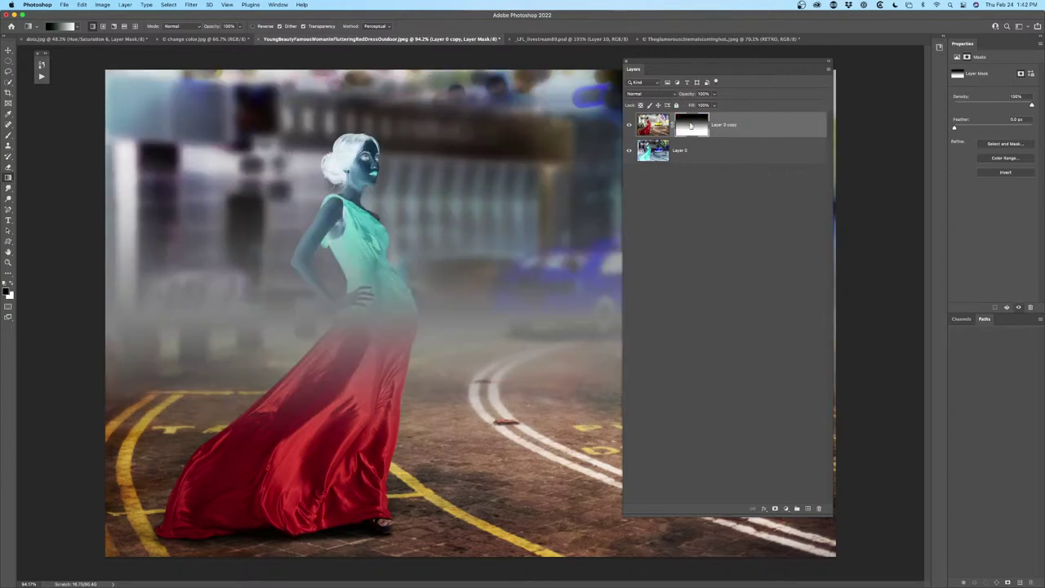
{"action": "left_click", "coordinate": [690, 125], "text": "shift"}
{"action": "left_click", "coordinate": [690, 124], "text": "shift"}
{"action": "left_click", "coordinate": [686, 136], "text": "alt"}
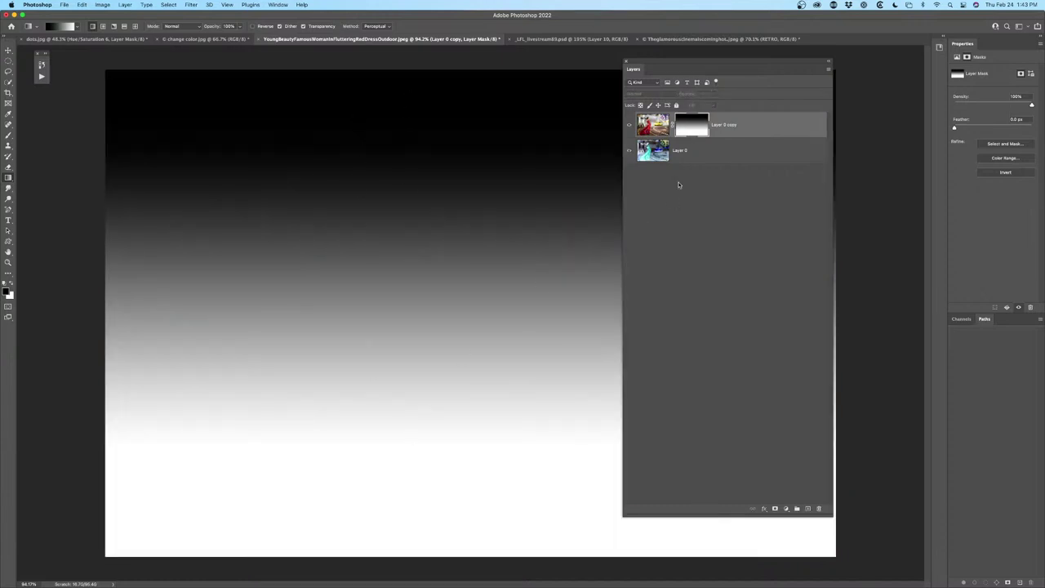
{"action": "left_click", "coordinate": [652, 131]}
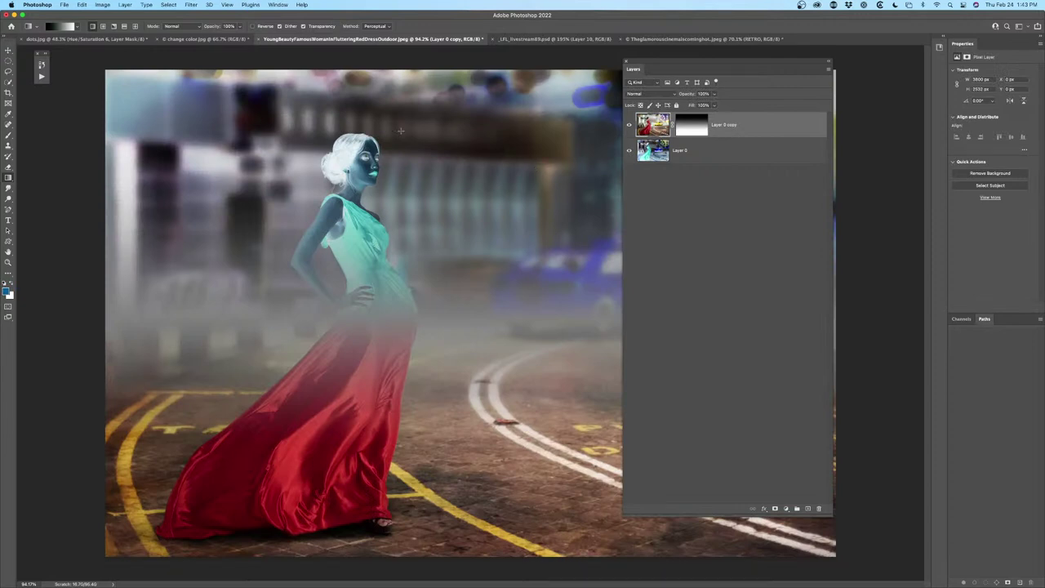
Add and delete a test vector mask, then put Layer 0 copy into Group 1
{"action": "left_click", "coordinate": [684, 132]}
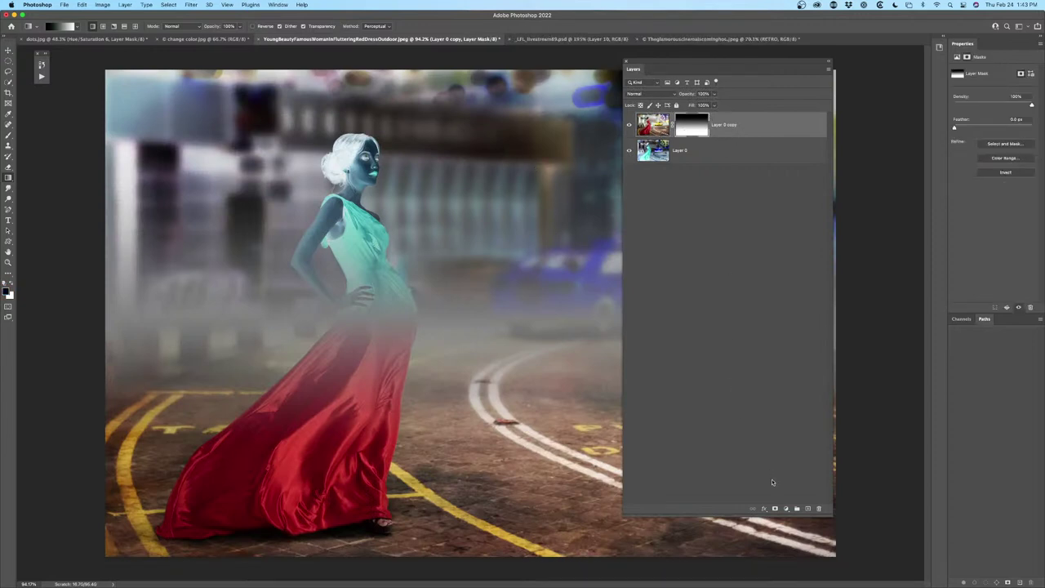
{"action": "left_click", "coordinate": [775, 508]}
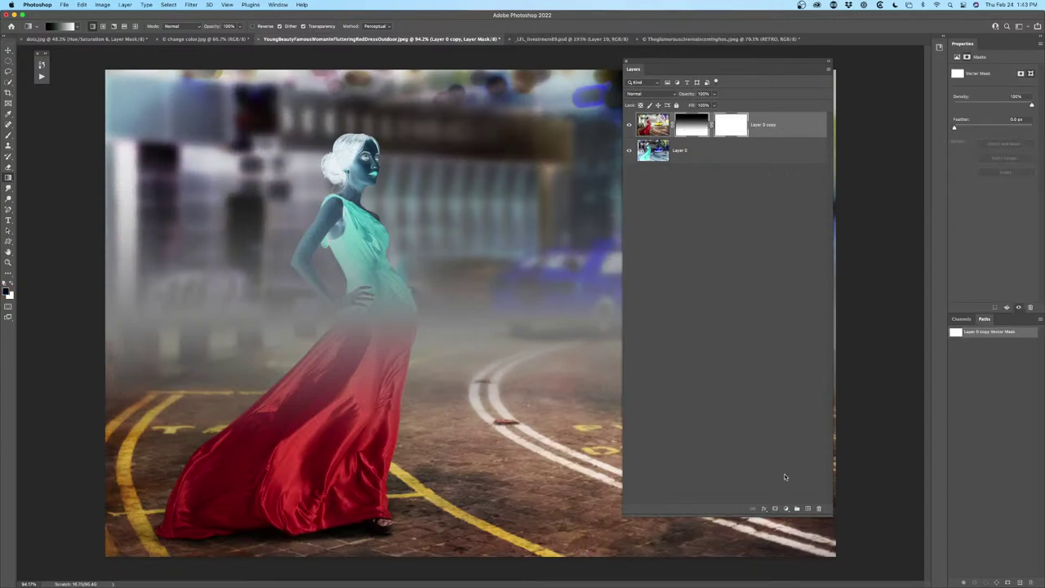
{"action": "left_click", "coordinate": [737, 125]}
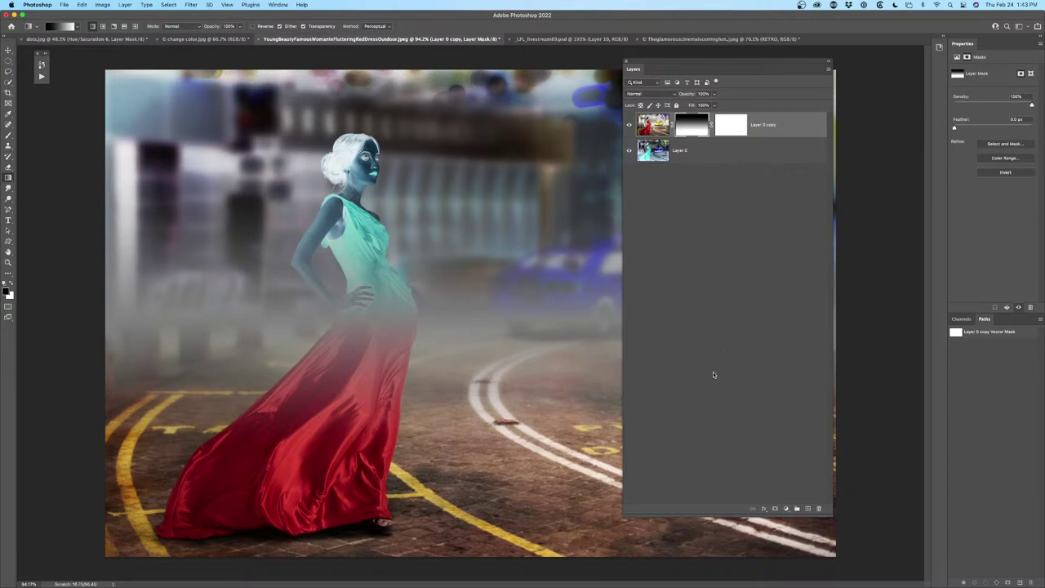
{"action": "key", "text": "BackSpace"}
{"action": "left_click", "coordinate": [655, 128]}
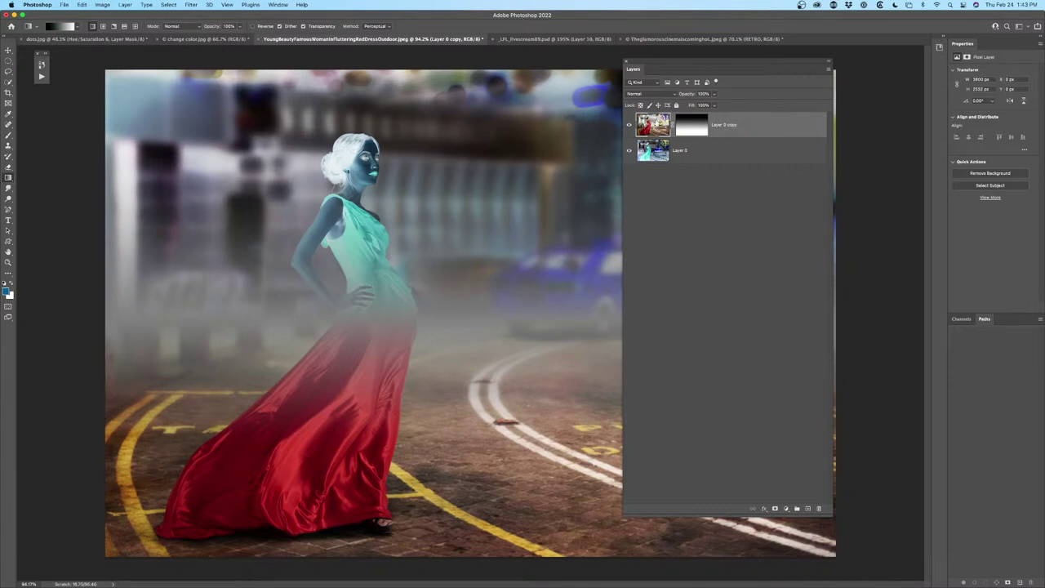
{"action": "left_click_drag", "start_coordinate": [660, 123], "coordinate": [798, 509]}
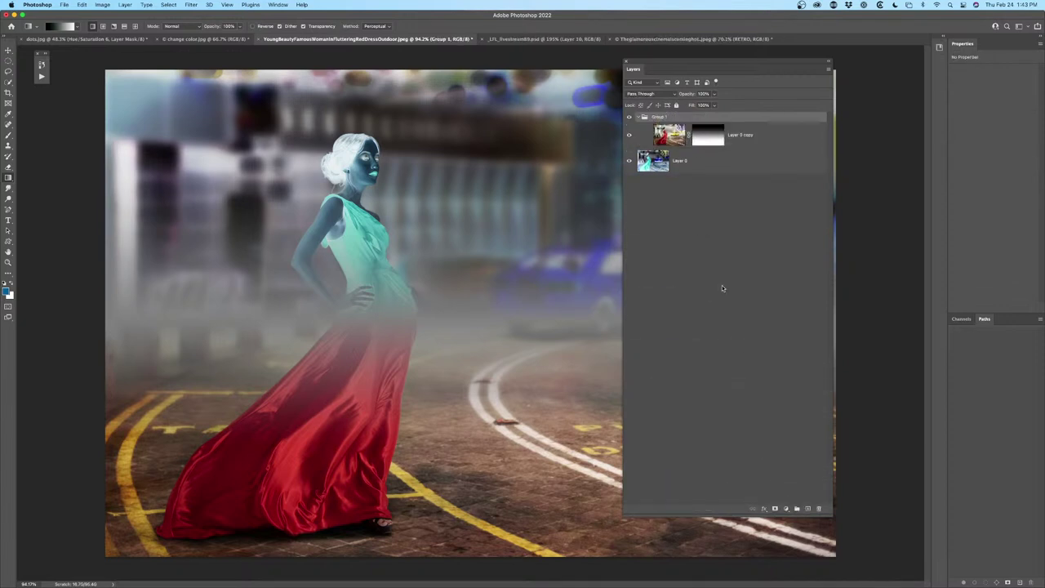
Add a layer mask to Group 1 with a horizontal gradient that inverts the left side
{"action": "left_click", "coordinate": [774, 507]}
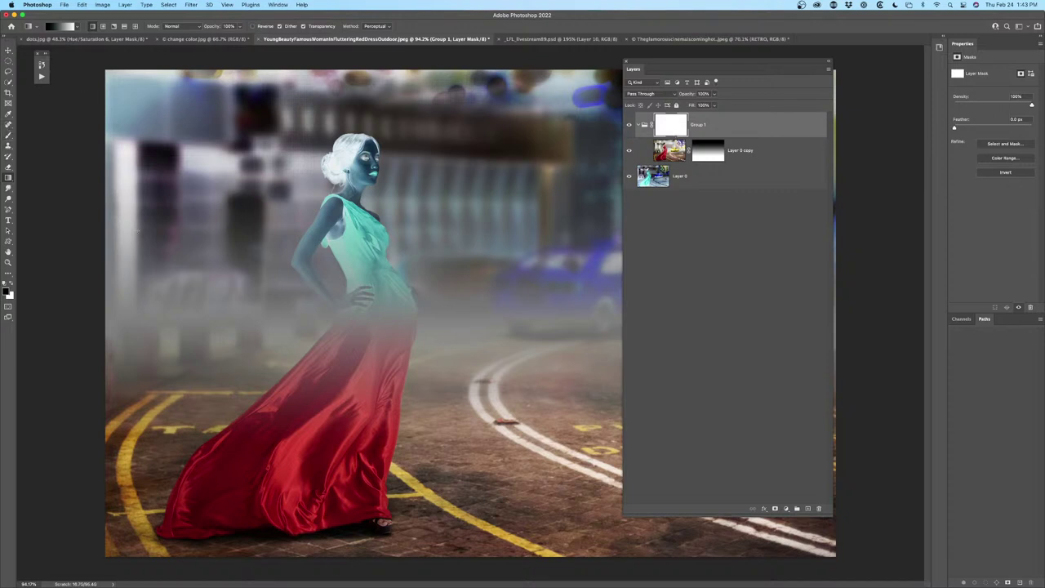
{"action": "left_click_drag", "start_coordinate": [116, 252], "coordinate": [483, 243]}
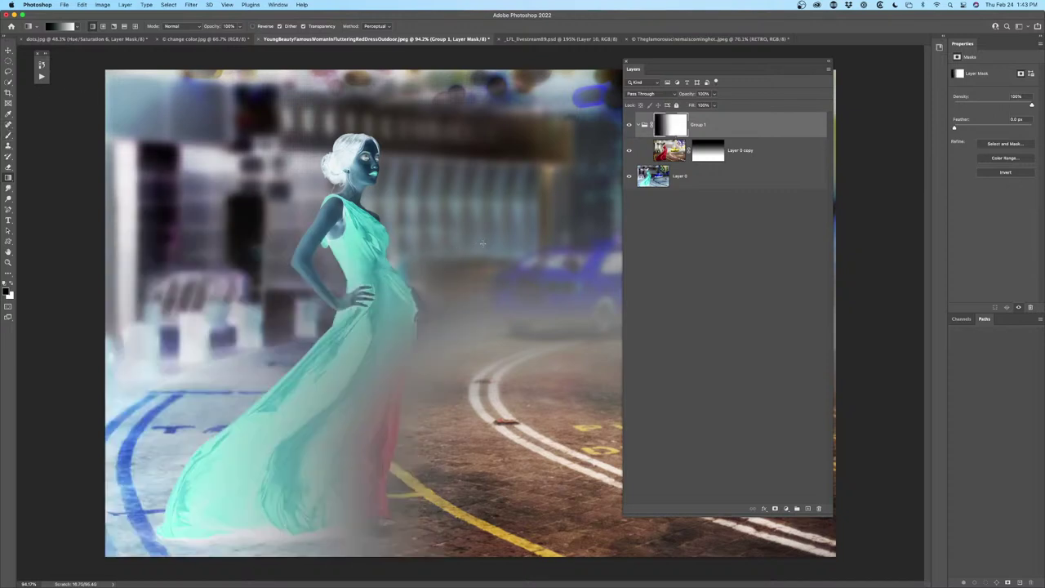
{"action": "left_click_drag", "start_coordinate": [688, 60], "coordinate": [923, 55]}
Check Group 1's and Layer 0 copy's masks on their own, then nest Group 1 in a new Group 2
{"action": "left_click", "coordinate": [906, 123], "text": "alt"}
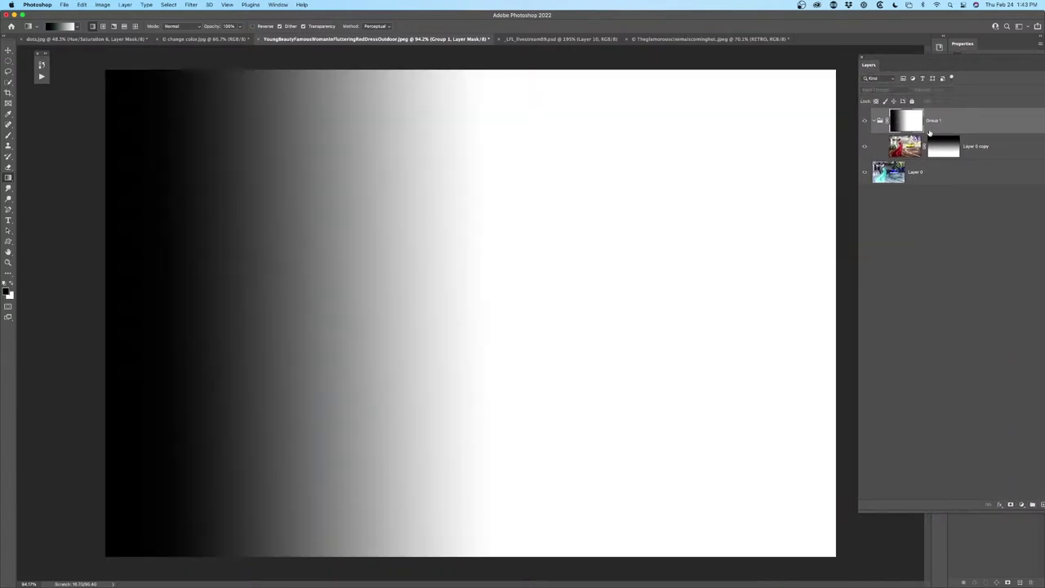
{"action": "left_click", "coordinate": [945, 150]}
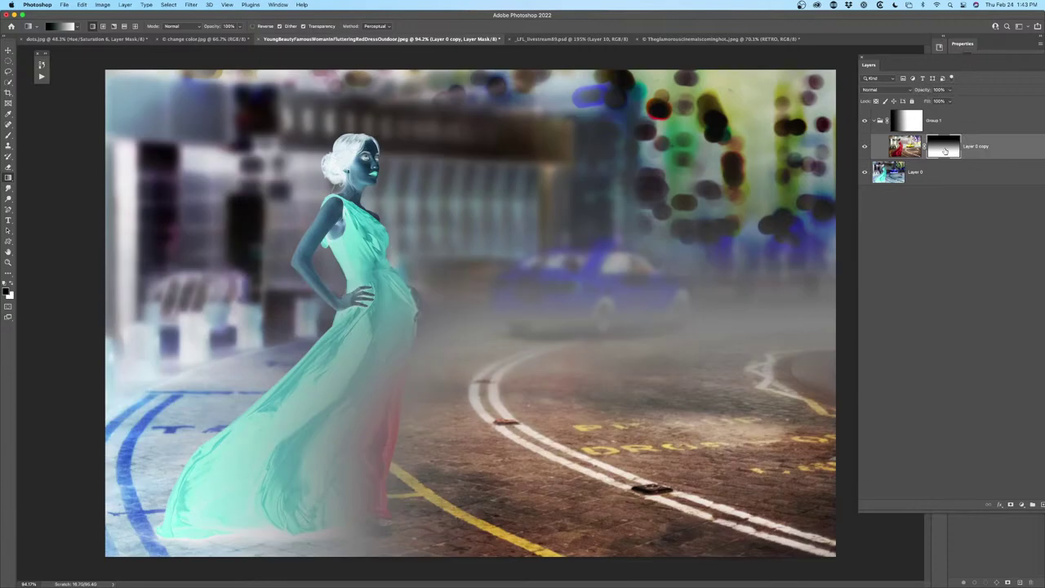
{"action": "left_click", "coordinate": [949, 149], "text": "alt"}
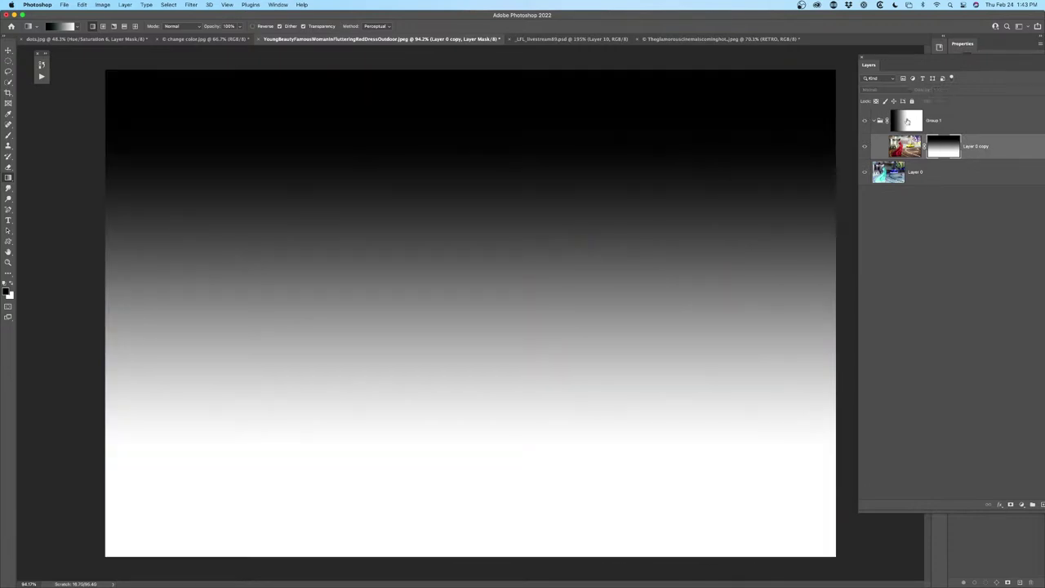
{"action": "left_click", "coordinate": [904, 122], "text": "alt"}
{"action": "left_click", "coordinate": [878, 121]}
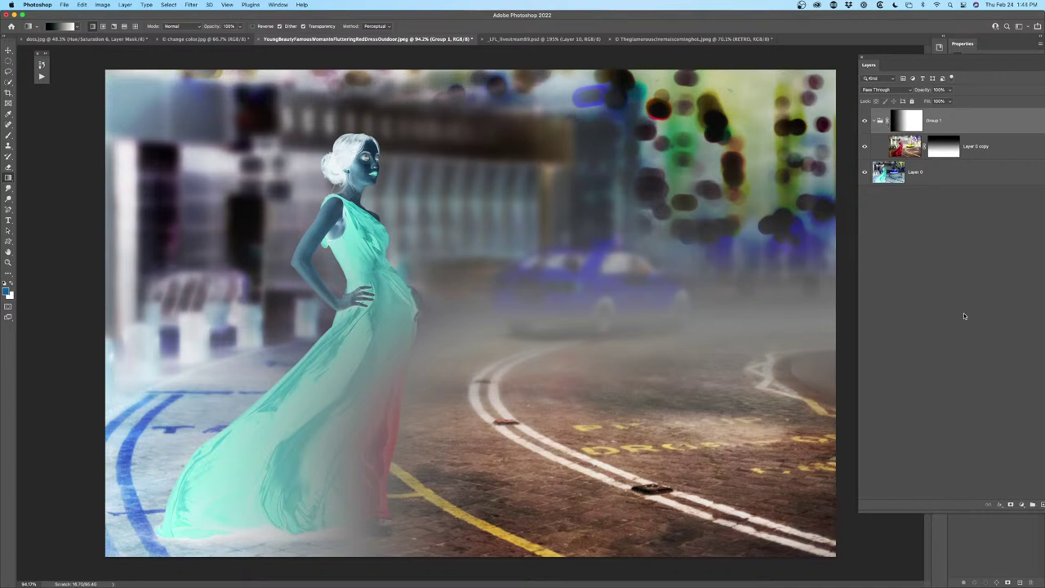
{"action": "key", "text": "super+g"}
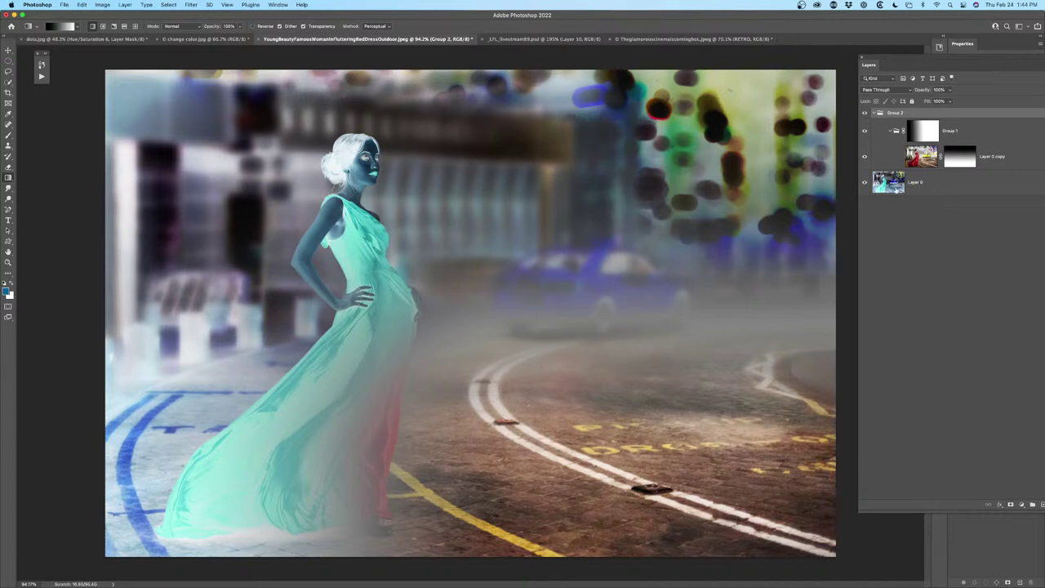
Add a gradient mask to Group 2 that fades the right side back to inverted
{"action": "left_click", "coordinate": [1011, 504]}
{"action": "left_click_drag", "start_coordinate": [879, 64], "coordinate": [321, 222]}
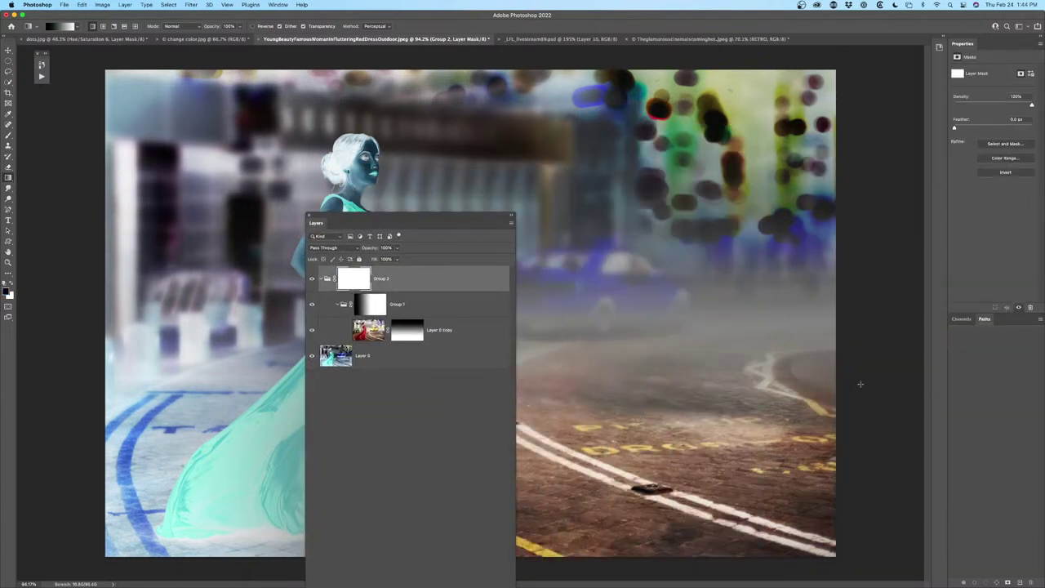
{"action": "left_click_drag", "start_coordinate": [678, 390], "coordinate": [735, 383]}
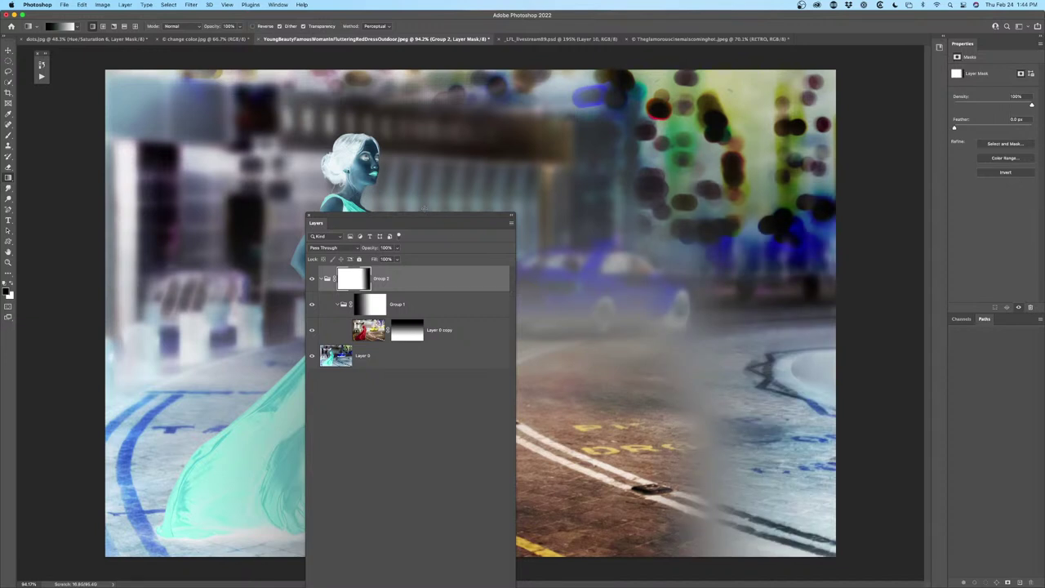
{"action": "left_click_drag", "start_coordinate": [423, 215], "coordinate": [912, 42]}
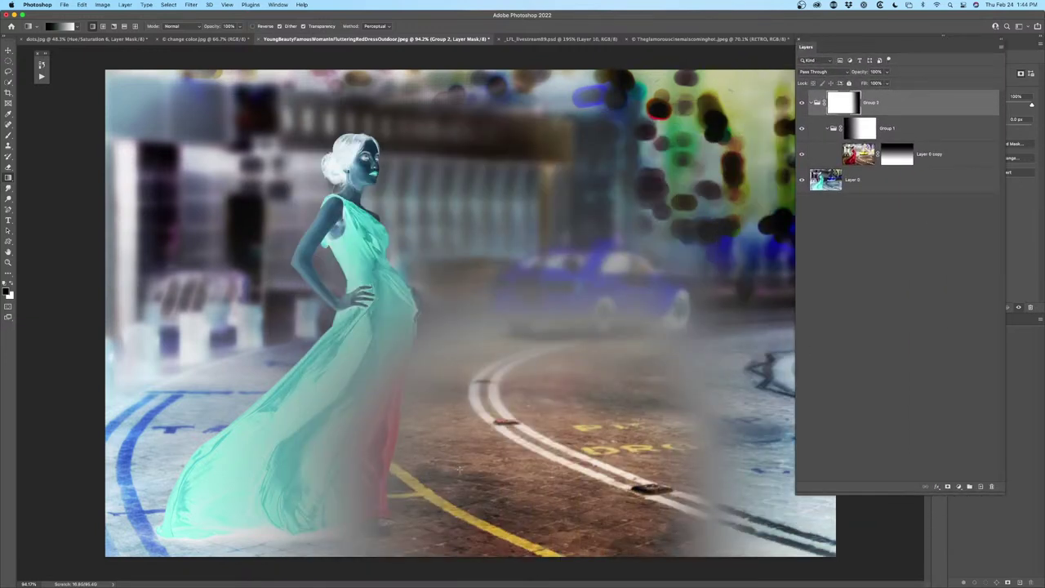
Load Group 2's and Layer 0 copy's masks as selections
{"action": "left_click", "coordinate": [857, 105], "text": "super"}
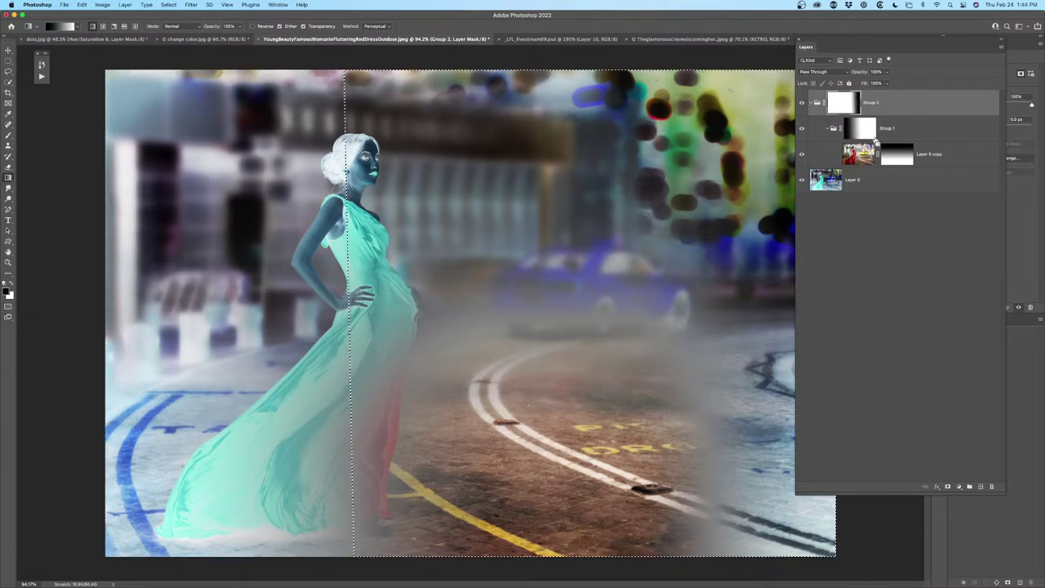
{"action": "left_click", "coordinate": [895, 158], "text": "super"}
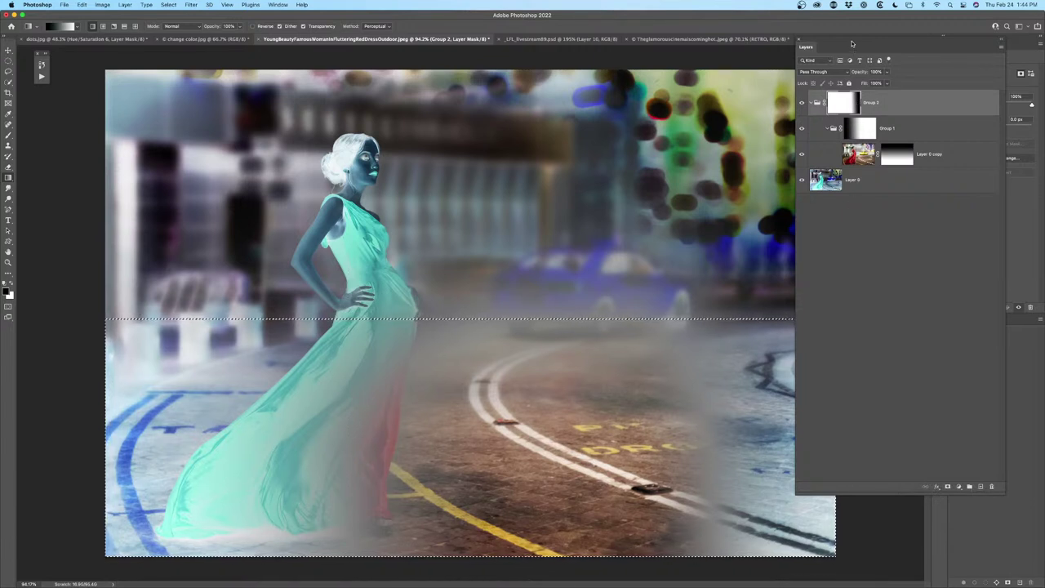
{"action": "left_click_drag", "start_coordinate": [853, 47], "coordinate": [660, 36]}
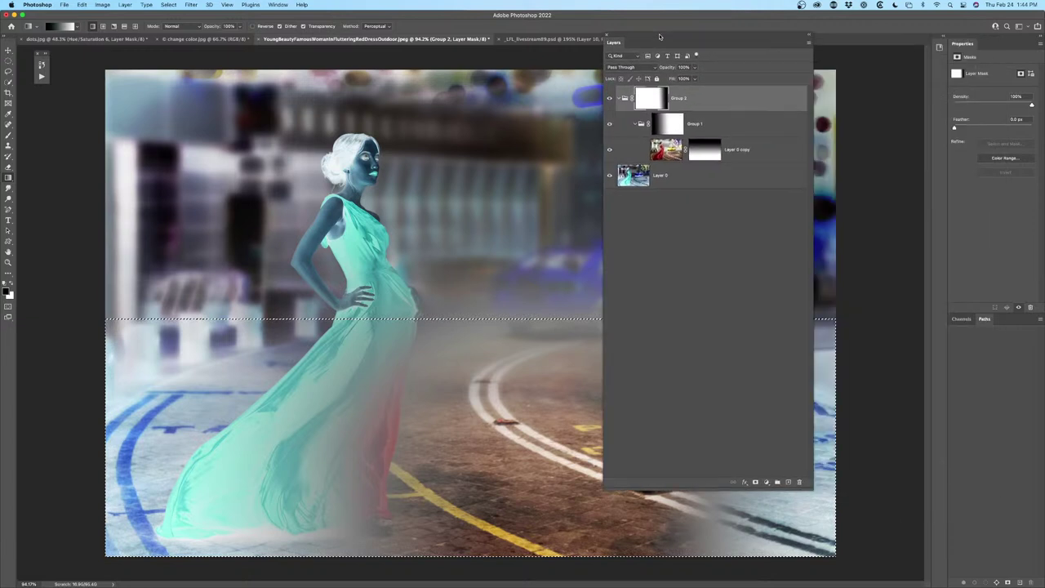
Open and close Group 2's layer style settings unchanged, then delete Group 2 with its nested layers
{"action": "left_click", "coordinate": [758, 151]}
{"action": "double_click", "coordinate": [733, 97]}
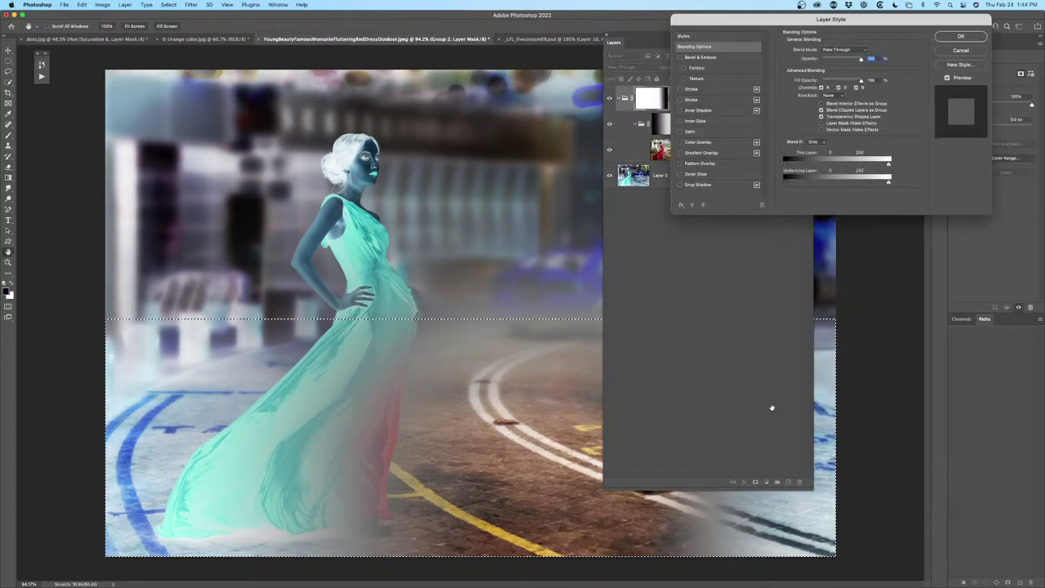
{"action": "left_click", "coordinate": [961, 50]}
{"action": "left_click_drag", "start_coordinate": [700, 97], "coordinate": [799, 482]}
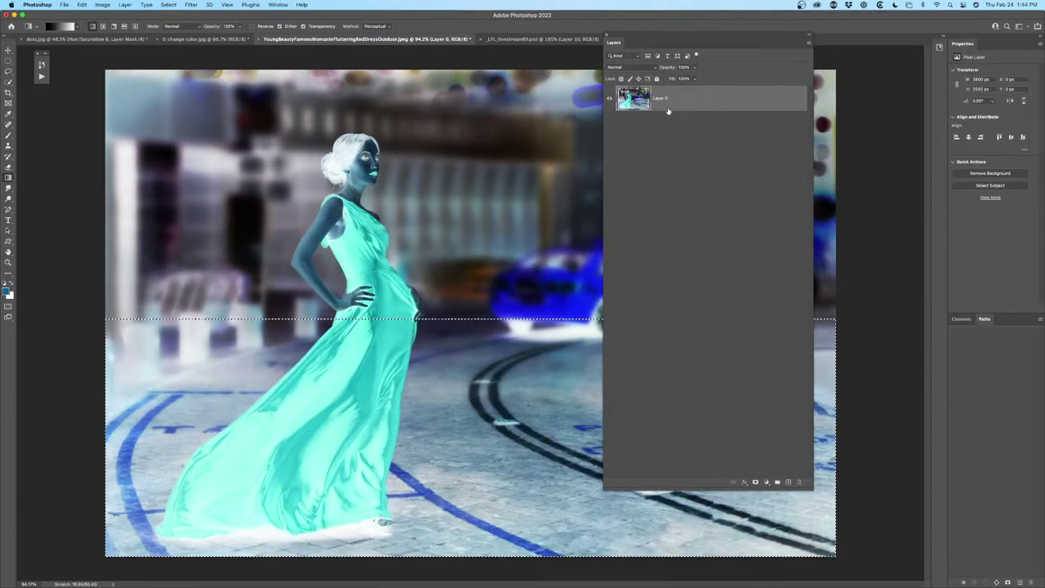
Undo twice back to the inverted image and move the Layers panel off the photo
{"action": "key", "text": "ctrl+z"}
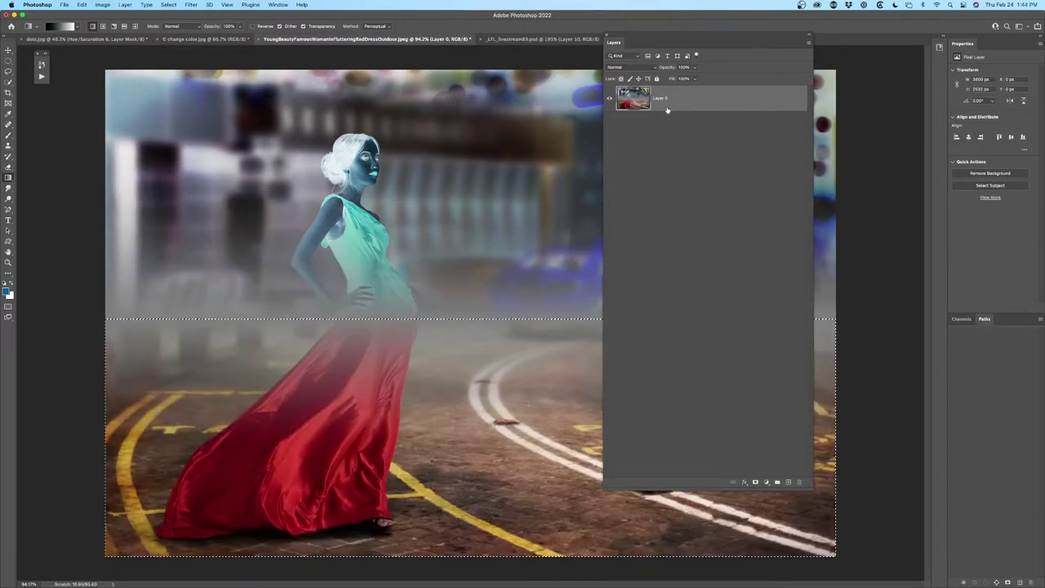
{"action": "key", "text": "ctrl+z"}
{"action": "key", "text": "ctrl+z"}
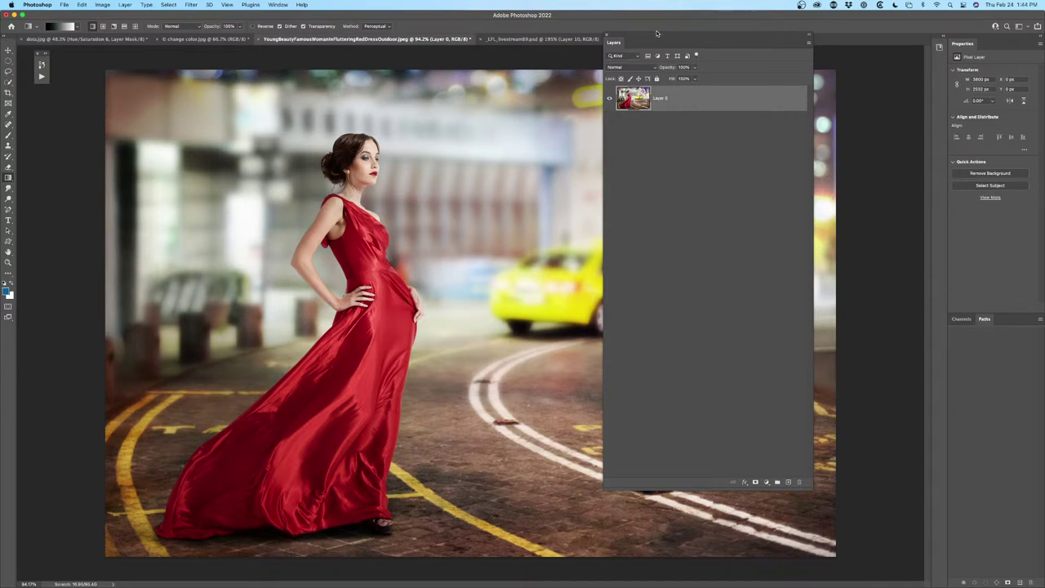
{"action": "left_click_drag", "start_coordinate": [657, 35], "coordinate": [864, 54]}
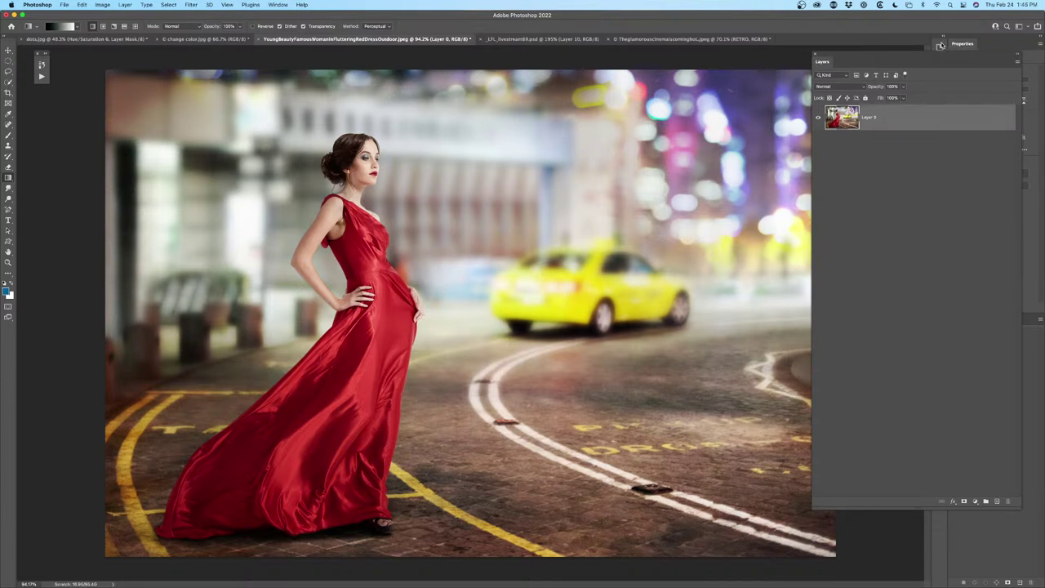
Copy a single-pixel column through the woman's back onto a new Layer 1
{"action": "left_click", "coordinate": [8, 62]}
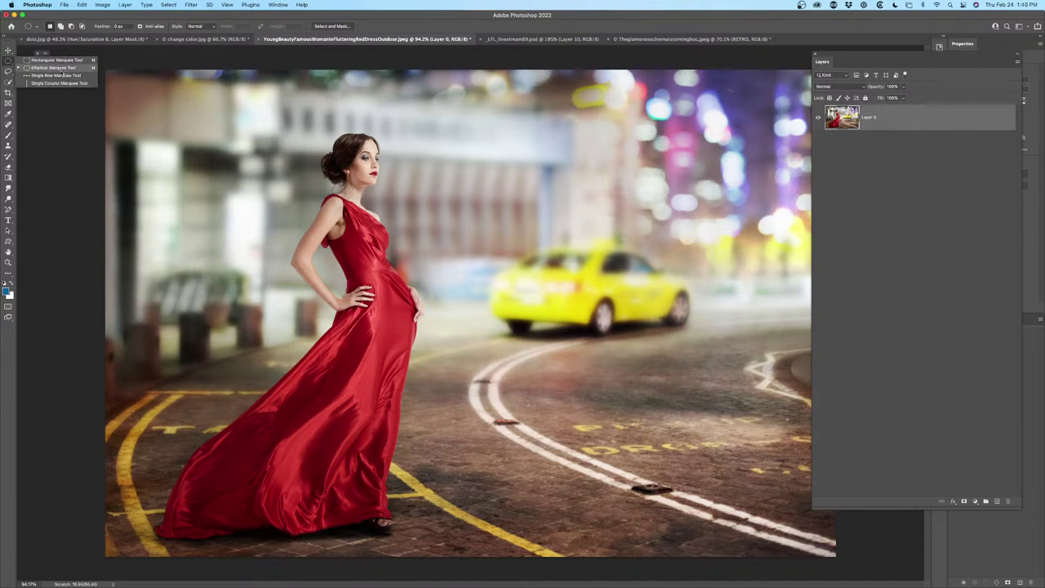
{"action": "left_click", "coordinate": [58, 83]}
{"action": "left_click_drag", "start_coordinate": [282, 106], "coordinate": [323, 163]}
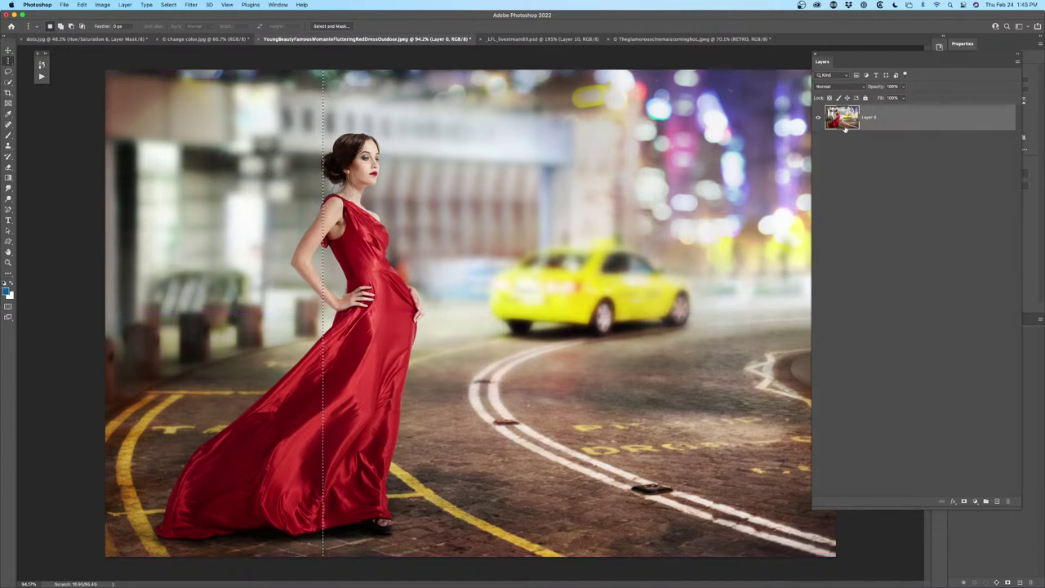
{"action": "key", "text": "super+j"}
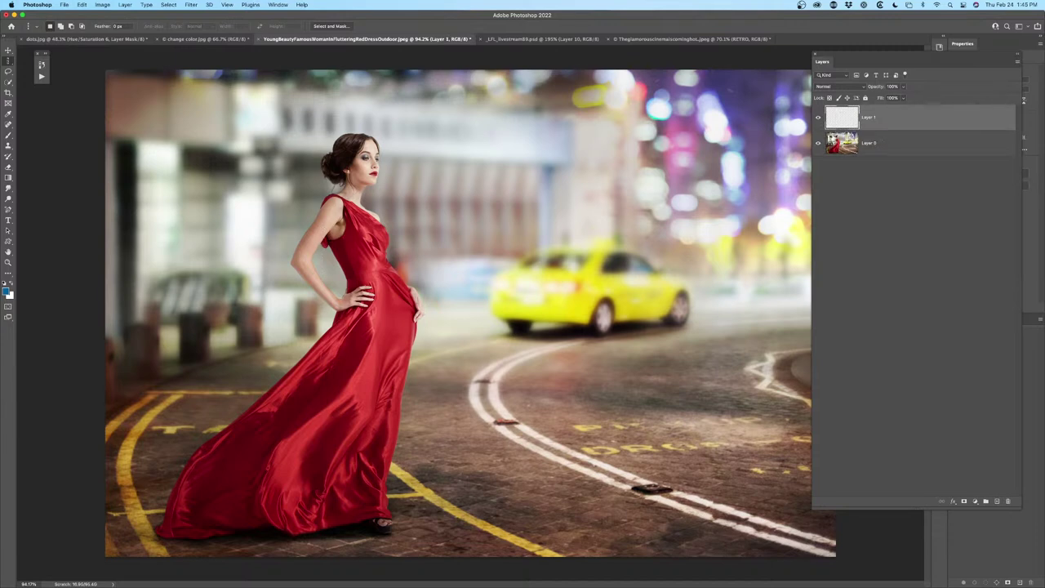
Hide Layer 0 and stretch Layer 1's one-pixel column across the full canvas width into horizontal streaks
{"action": "left_click", "coordinate": [818, 143]}
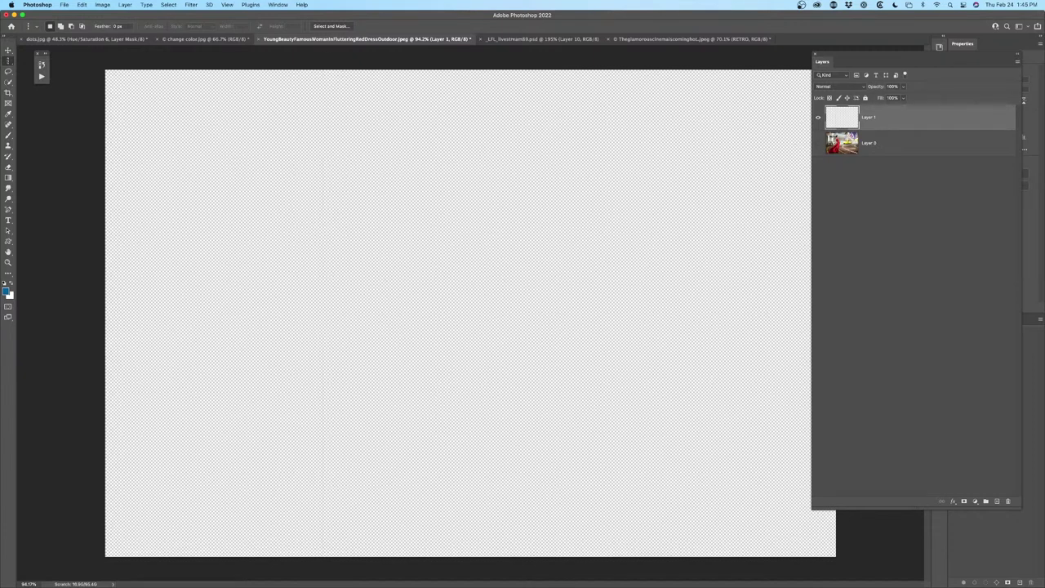
{"action": "key", "text": "super+t"}
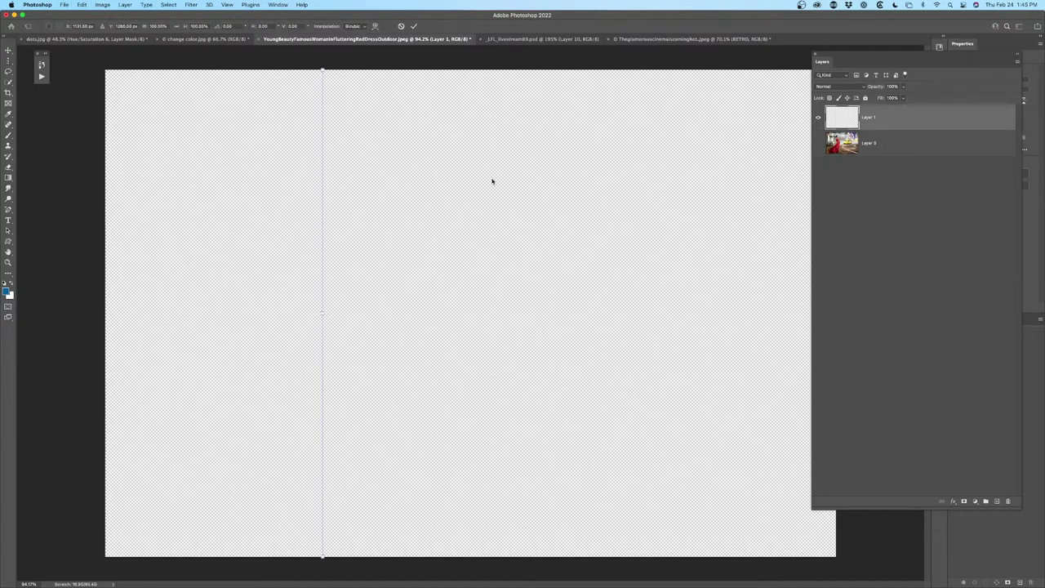
{"action": "key", "text": "super+0"}
{"action": "key", "text": "super+minus"}
{"action": "key", "text": "super+minus"}
{"action": "key", "text": "super+minus"}
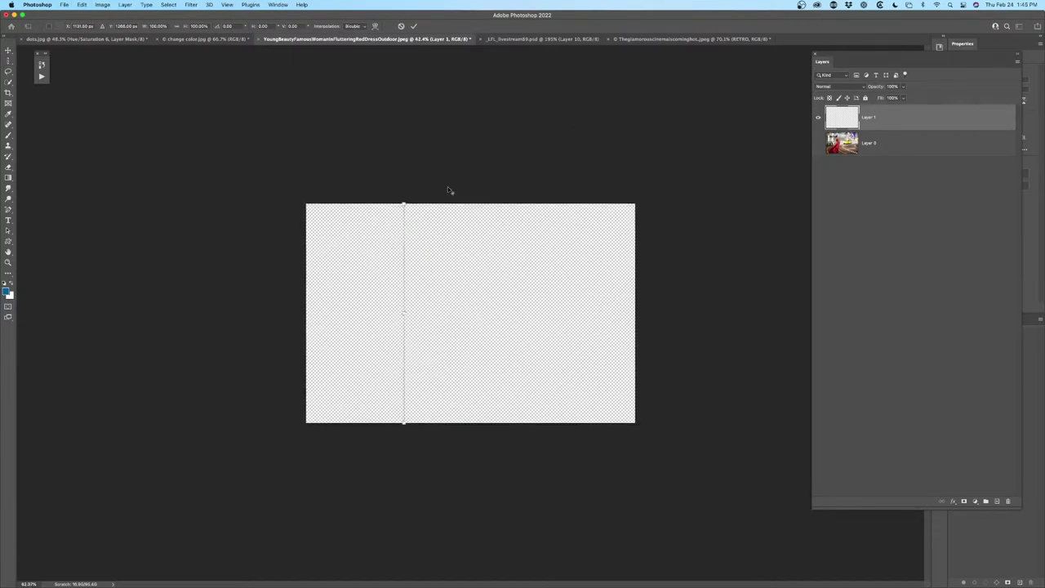
{"action": "scroll", "coordinate": [448, 189], "scroll_direction": "up", "scroll_amount": 8}
{"action": "scroll", "coordinate": [449, 188], "scroll_direction": "down", "scroll_amount": 10}
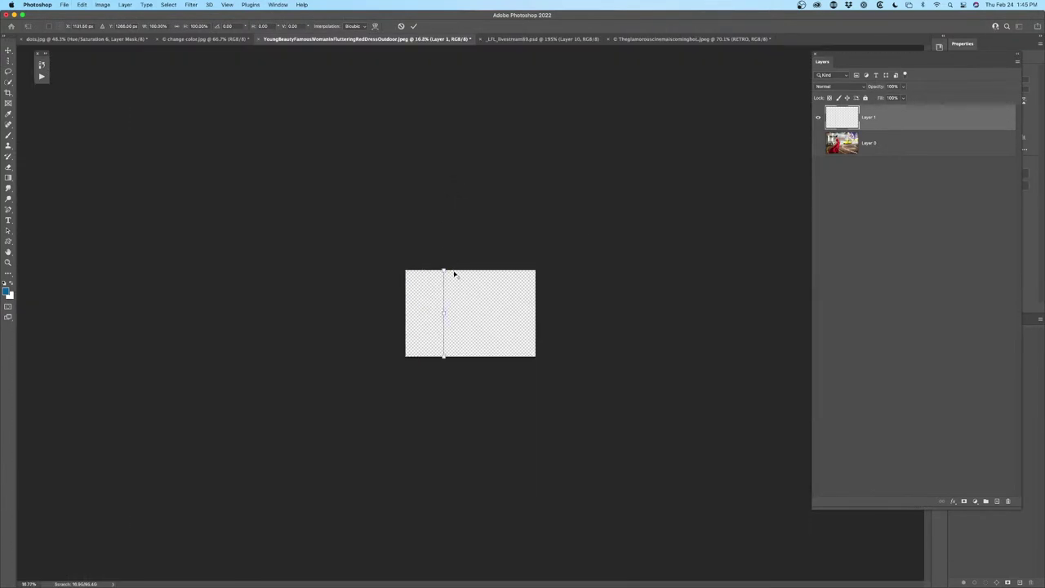
{"action": "left_click_drag", "start_coordinate": [446, 315], "coordinate": [552, 312]}
{"action": "left_click_drag", "start_coordinate": [444, 314], "coordinate": [338, 313]}
{"action": "left_click_drag", "start_coordinate": [551, 313], "coordinate": [606, 312]}
{"action": "scroll", "coordinate": [501, 306], "scroll_direction": "up", "scroll_amount": 4}
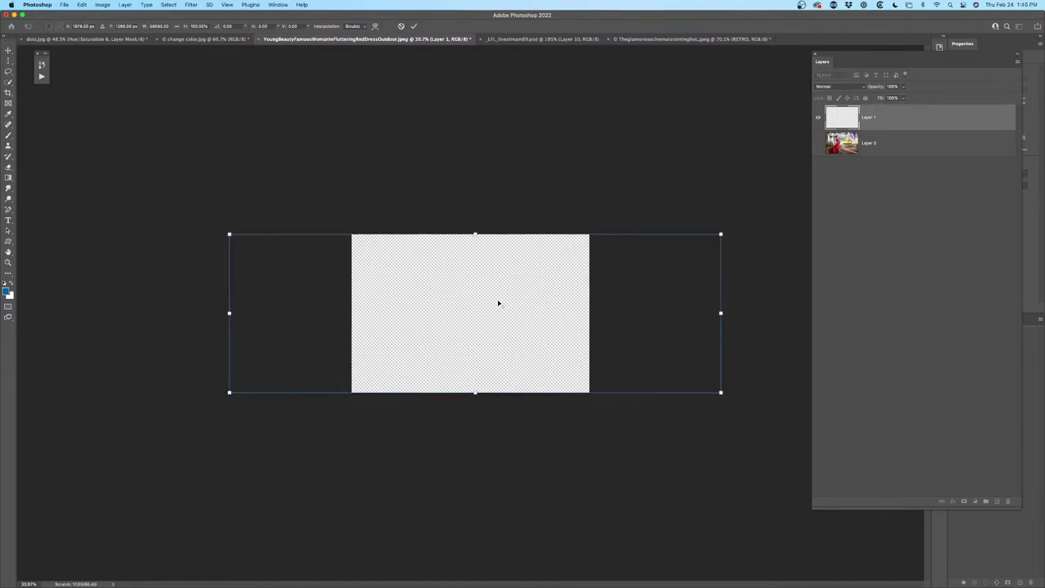
{"action": "key", "text": "Return"}
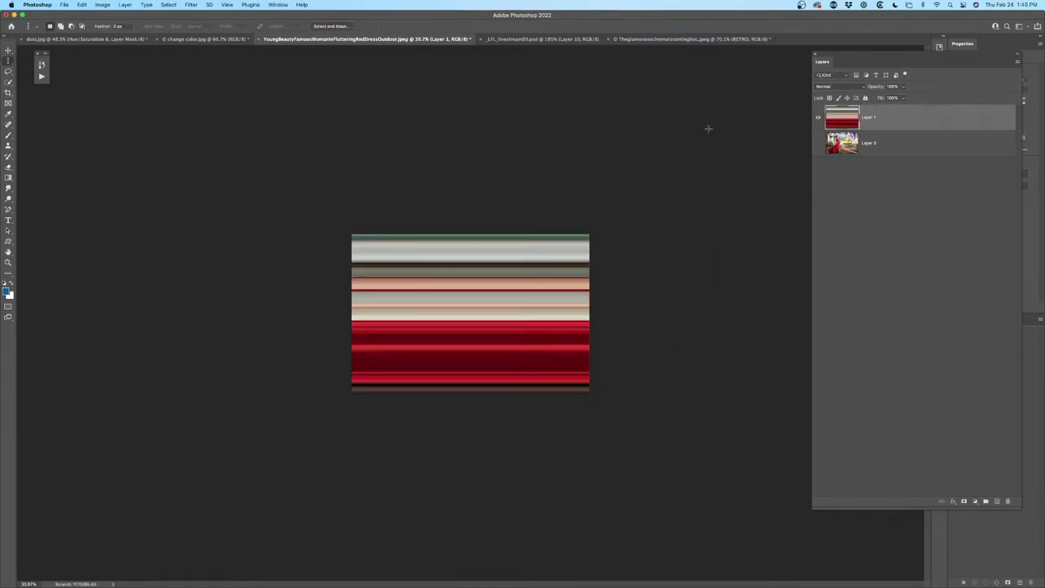
Show Layer 0, then rotate Layer 1's stripes about 8° and stretch them taller to fill the canvas
{"action": "left_click", "coordinate": [817, 143]}
{"action": "scroll", "coordinate": [414, 310], "scroll_direction": "up", "scroll_amount": 5}
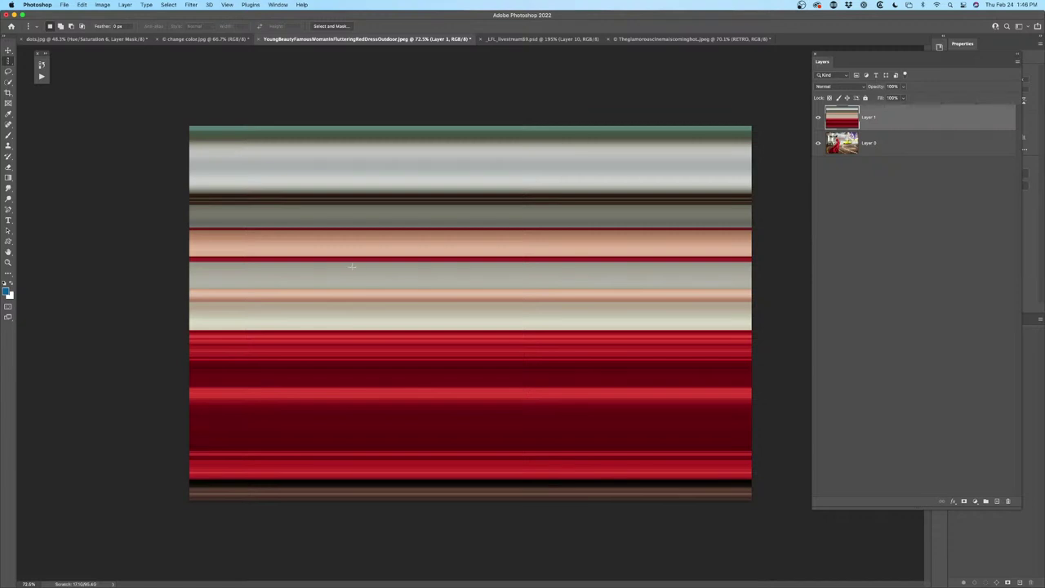
{"action": "scroll", "coordinate": [351, 264], "scroll_direction": "up", "scroll_amount": 5}
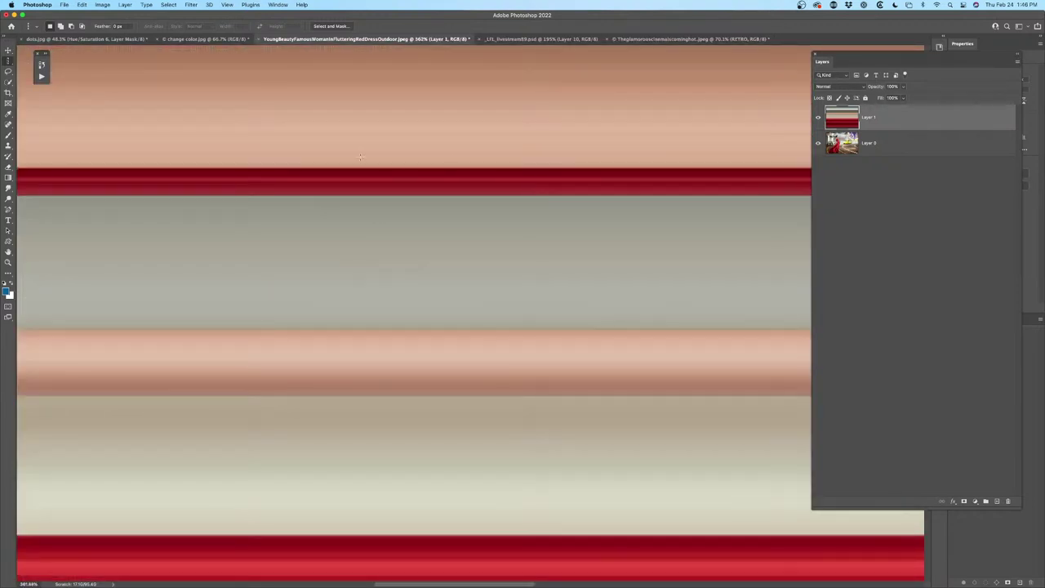
{"action": "scroll", "coordinate": [499, 236], "scroll_direction": "down", "scroll_amount": 6}
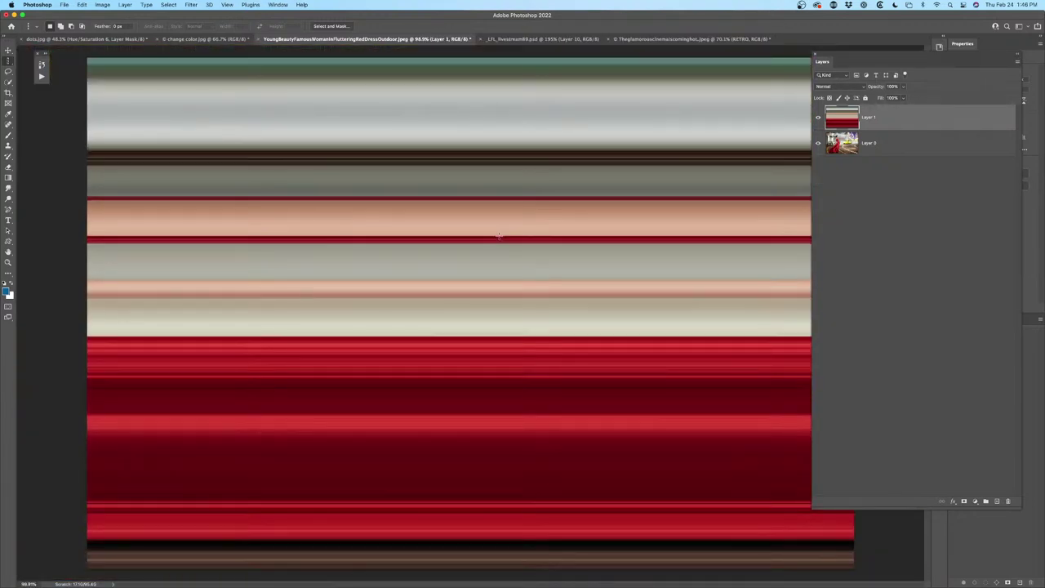
{"action": "scroll", "coordinate": [499, 236], "scroll_direction": "down", "scroll_amount": 2}
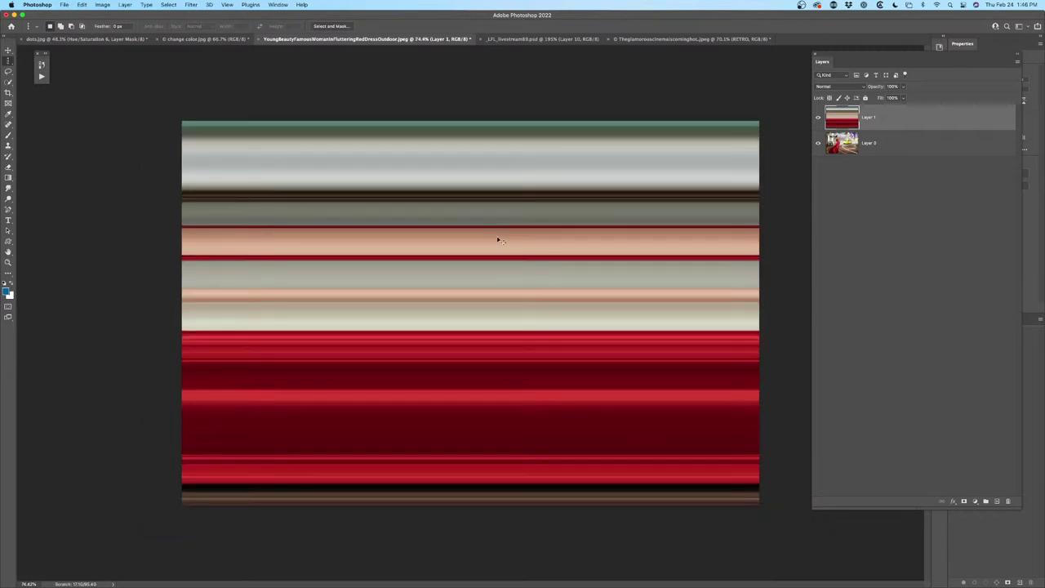
{"action": "key", "text": "super+t"}
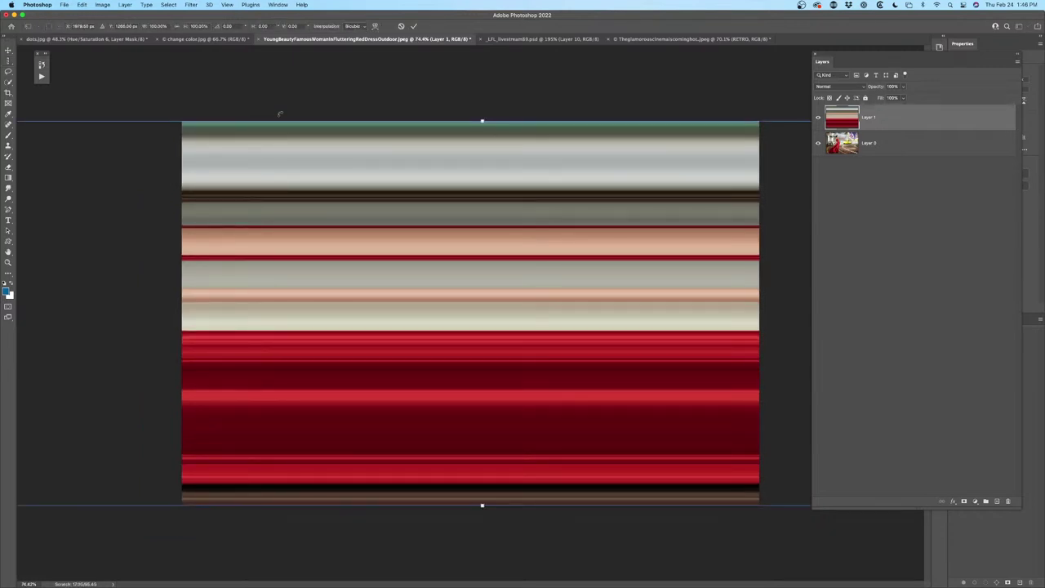
{"action": "left_click_drag", "start_coordinate": [172, 82], "coordinate": [167, 155]}
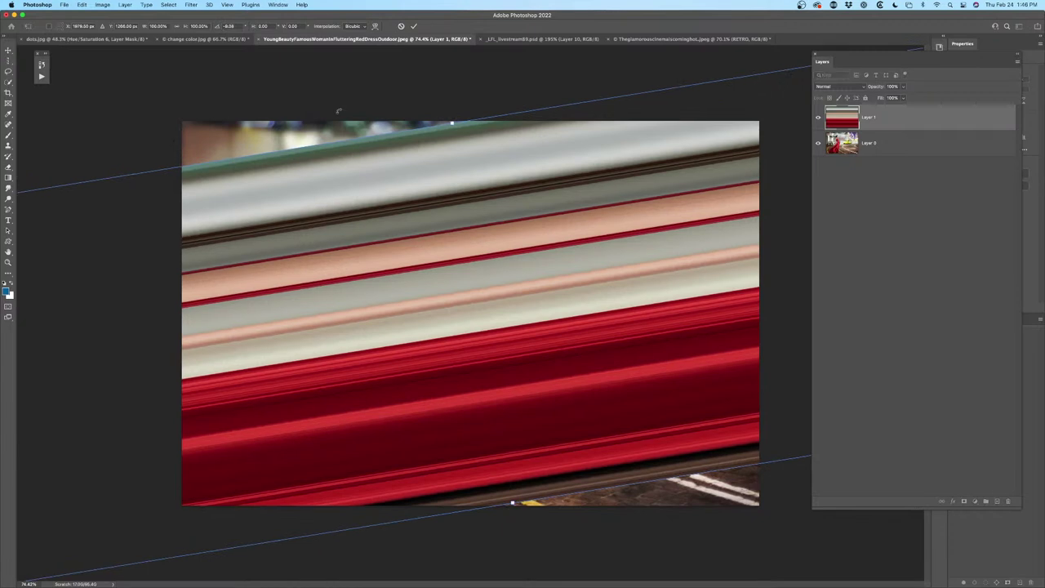
{"action": "left_click_drag", "start_coordinate": [454, 124], "coordinate": [443, 66]}
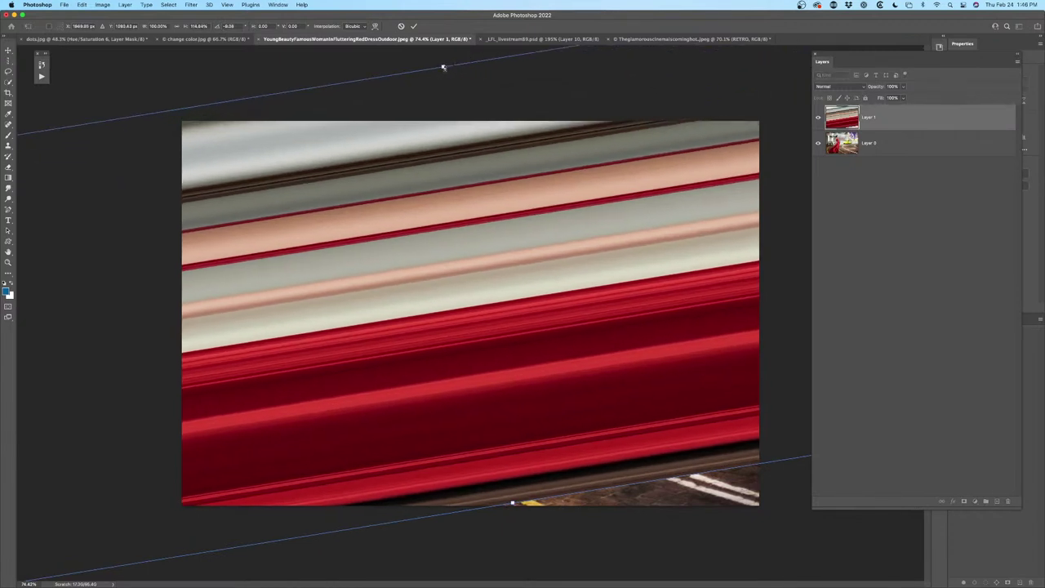
{"action": "left_click_drag", "start_coordinate": [510, 504], "coordinate": [547, 554]}
{"action": "key", "text": "Return"}
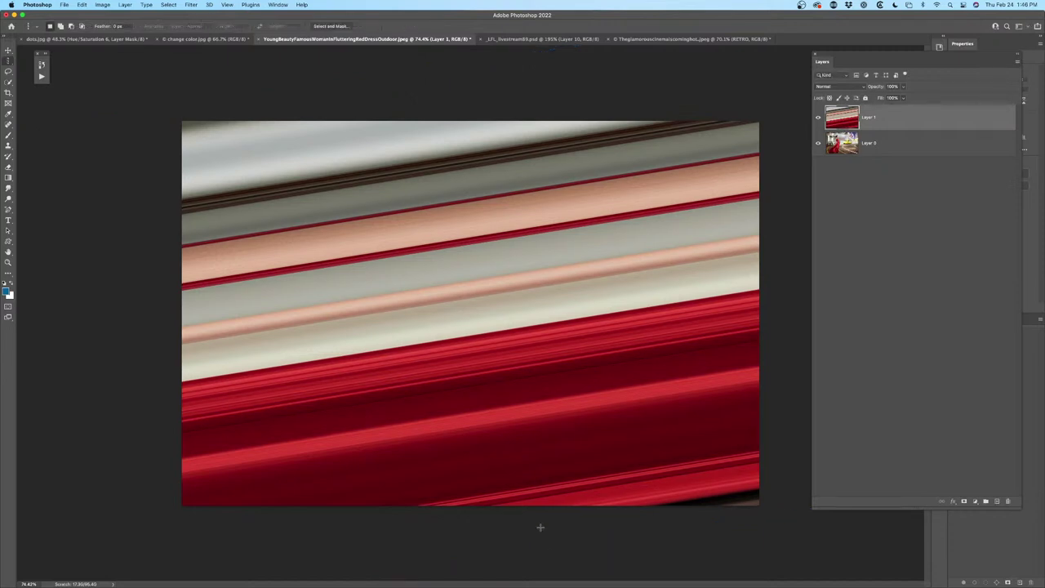
{"action": "scroll", "coordinate": [433, 280], "scroll_direction": "down", "scroll_amount": 2}
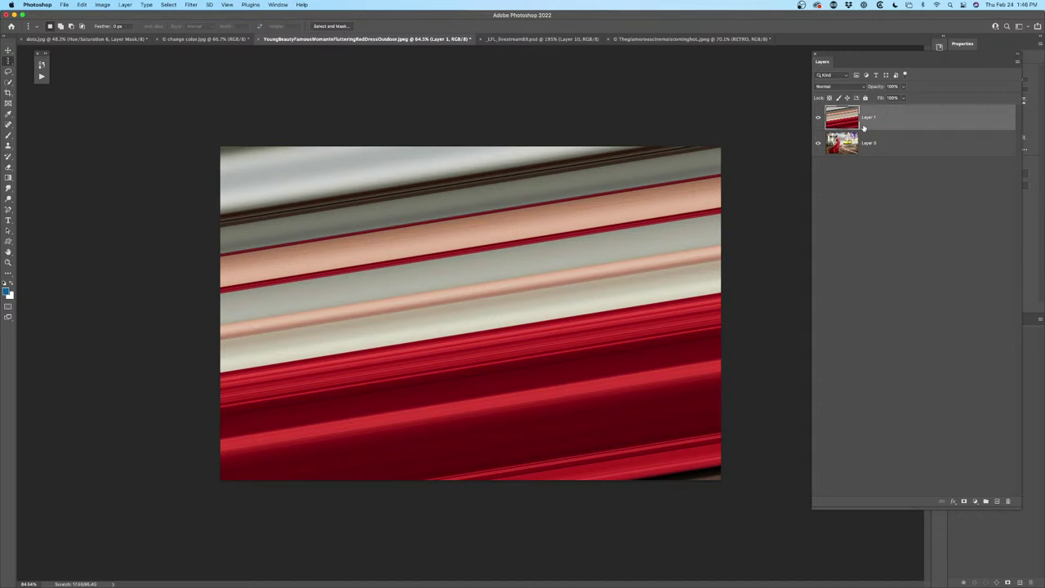
Add a Hue/Saturation adjustment layer above the stripe layer
{"action": "left_click", "coordinate": [953, 501]}
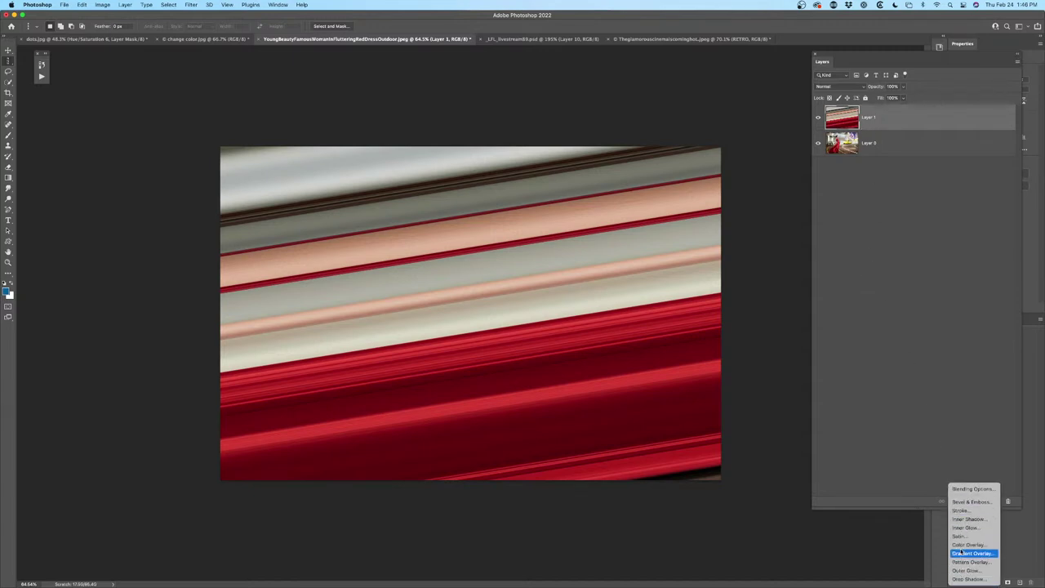
{"action": "left_click", "coordinate": [950, 422]}
{"action": "left_click", "coordinate": [975, 500]}
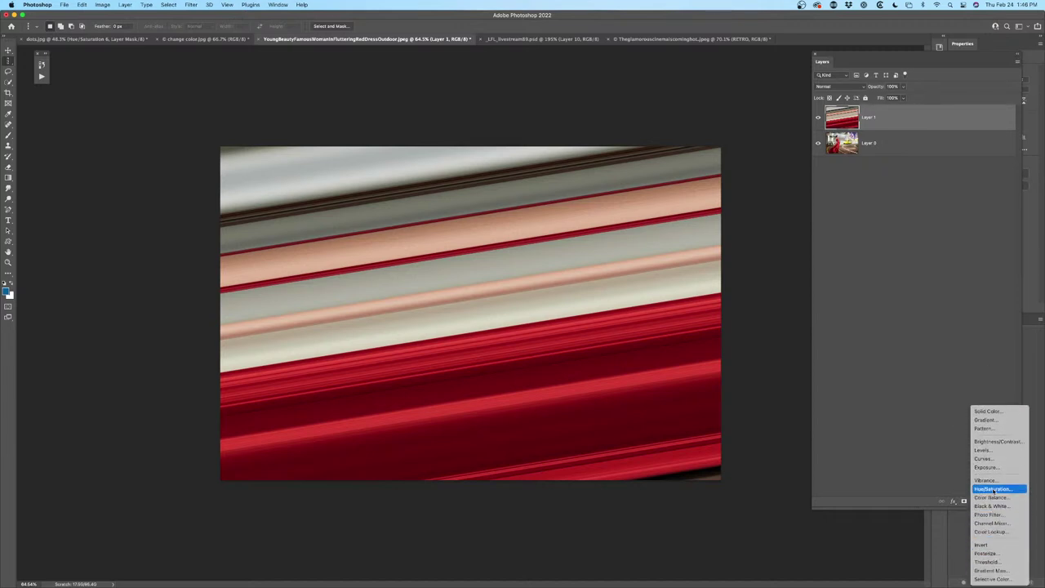
{"action": "left_click", "coordinate": [994, 489]}
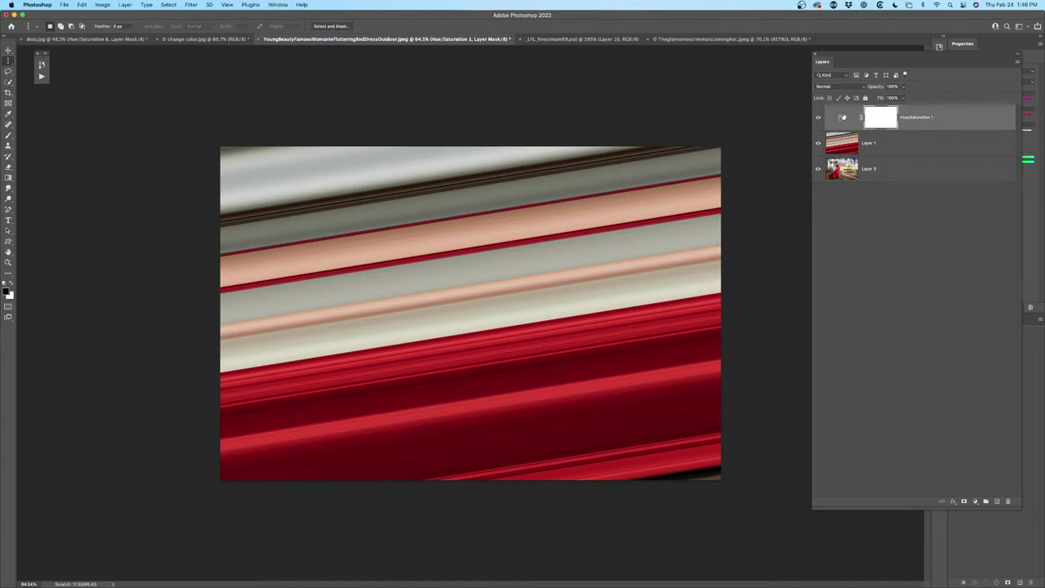
{"action": "left_click", "coordinate": [853, 114]}
{"action": "left_click_drag", "start_coordinate": [873, 54], "coordinate": [800, 150]}
Colorize the adjustment at Hue 34, Saturation 61, and lower its opacity to 85%
{"action": "left_click", "coordinate": [1002, 145]}
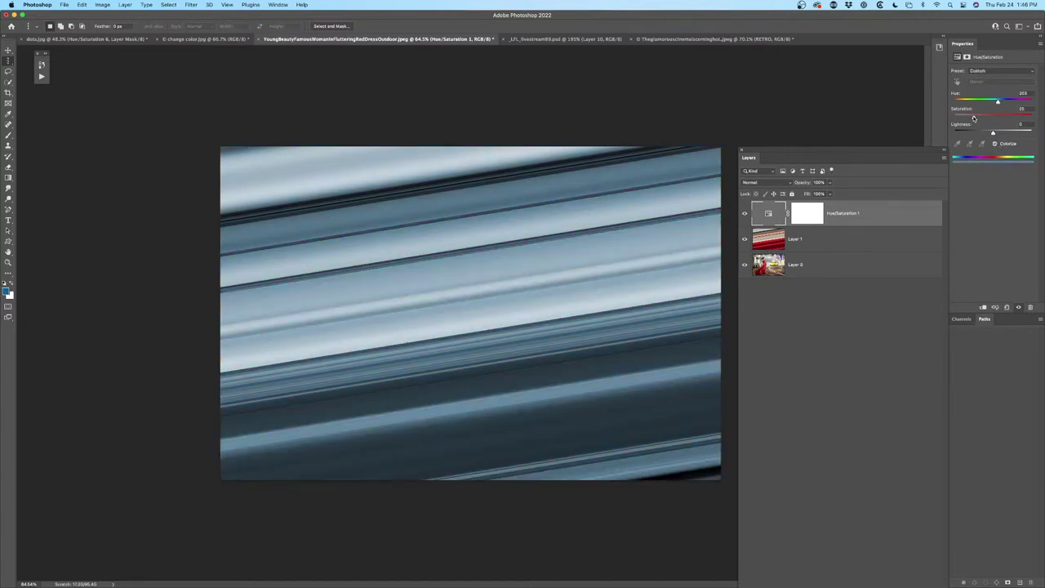
{"action": "left_click_drag", "start_coordinate": [973, 119], "coordinate": [1022, 103]}
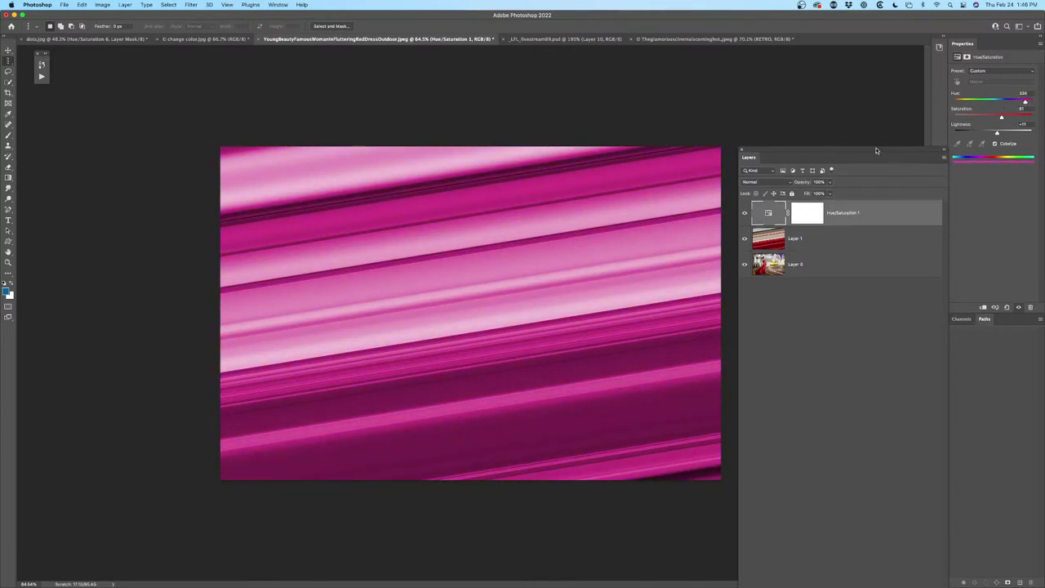
{"action": "left_click_drag", "start_coordinate": [874, 151], "coordinate": [873, 81]}
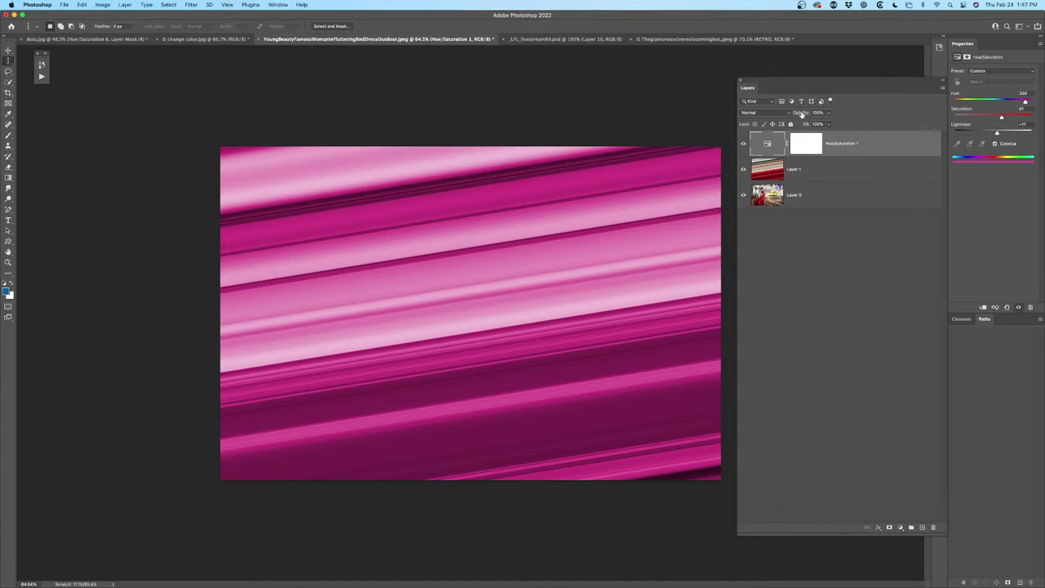
{"action": "mouse_move", "coordinate": [801, 114]}
{"action": "left_mouse_down"}
{"action": "mouse_move", "coordinate": [764, 120]}
{"action": "mouse_move", "coordinate": [784, 120]}
{"action": "left_mouse_up"}
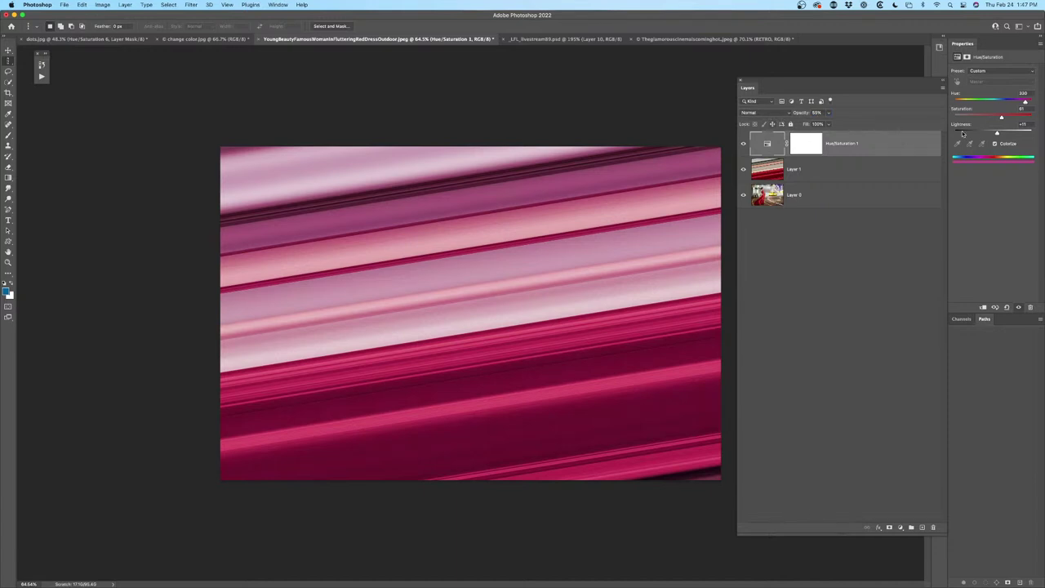
{"action": "left_click_drag", "start_coordinate": [1024, 101], "coordinate": [960, 102]}
{"action": "left_click_drag", "start_coordinate": [885, 78], "coordinate": [869, 79]}
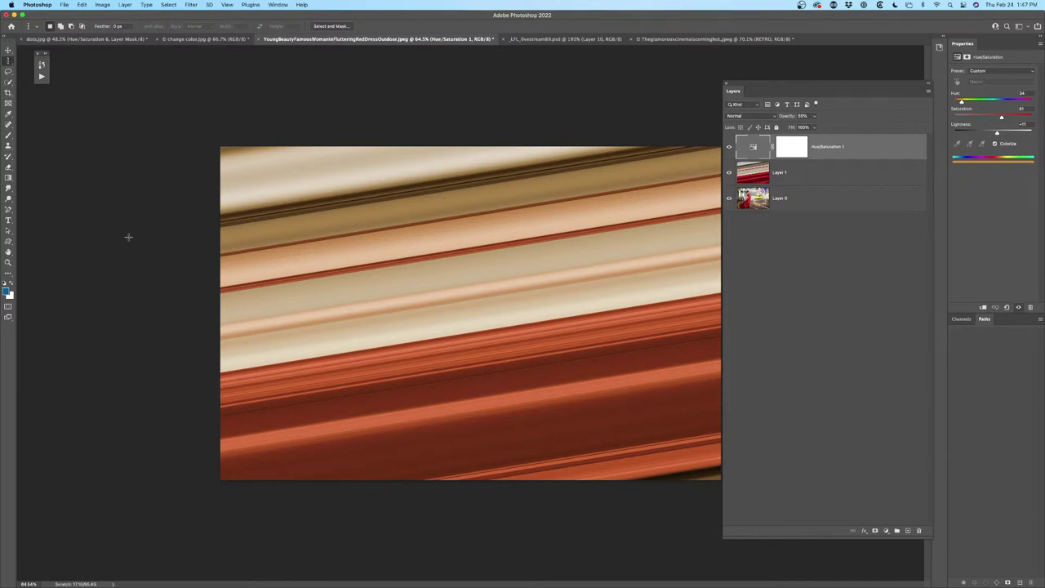
Type 'FUNKY!' as a new text layer over the stripes and select all of it
{"action": "left_click", "coordinate": [8, 221]}
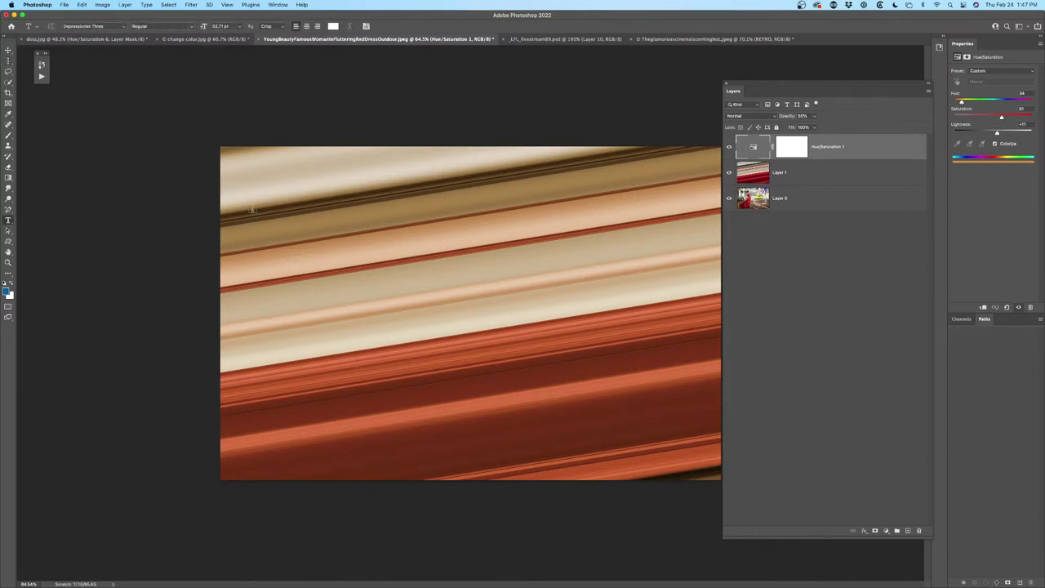
{"action": "left_click", "coordinate": [338, 320]}
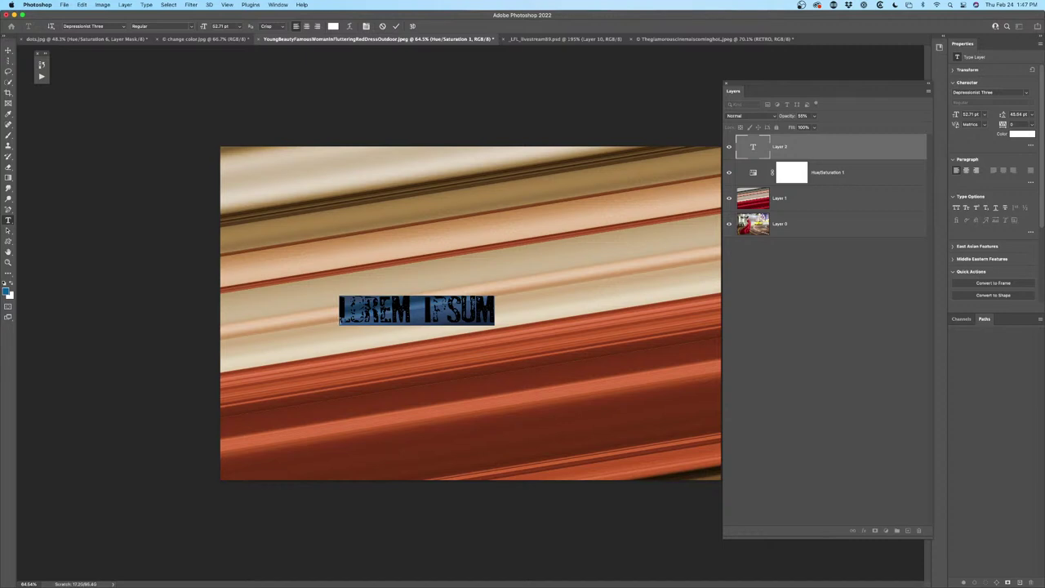
{"action": "type", "text": "FUN"}
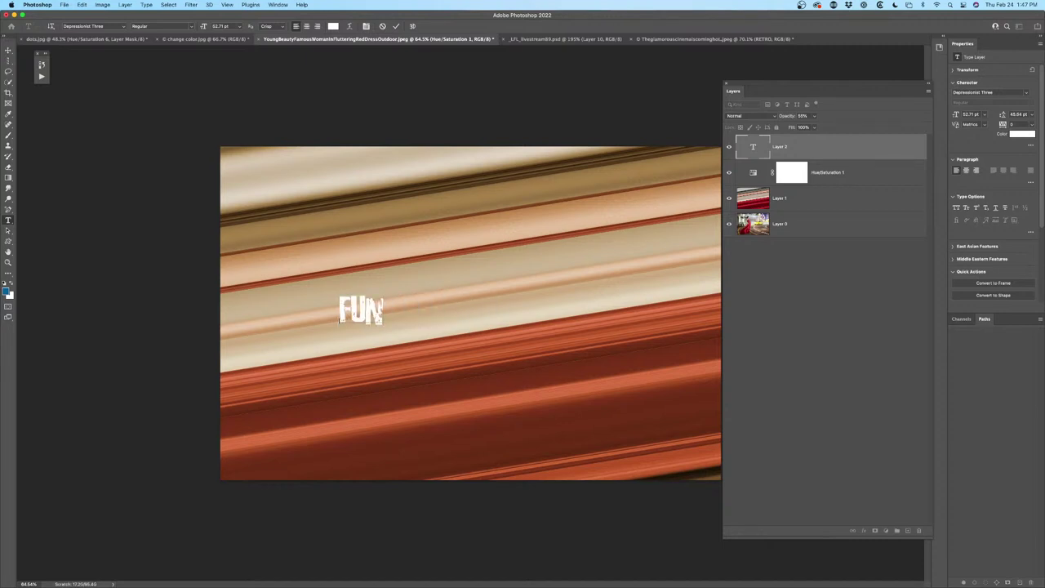
{"action": "type", "text": "KY!"}
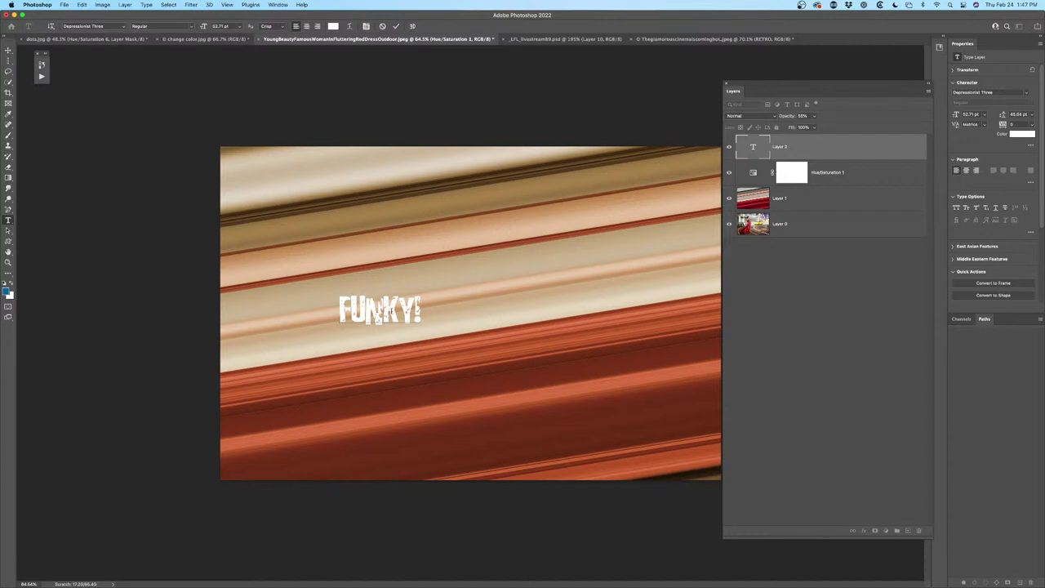
{"action": "triple_click", "coordinate": [380, 312]}
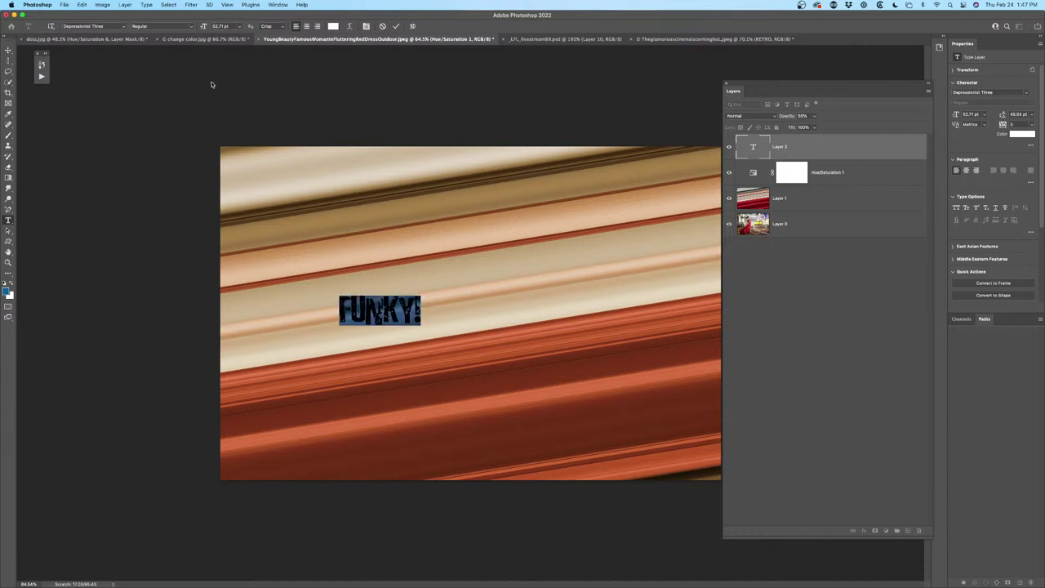
{"action": "left_click", "coordinate": [123, 27]}
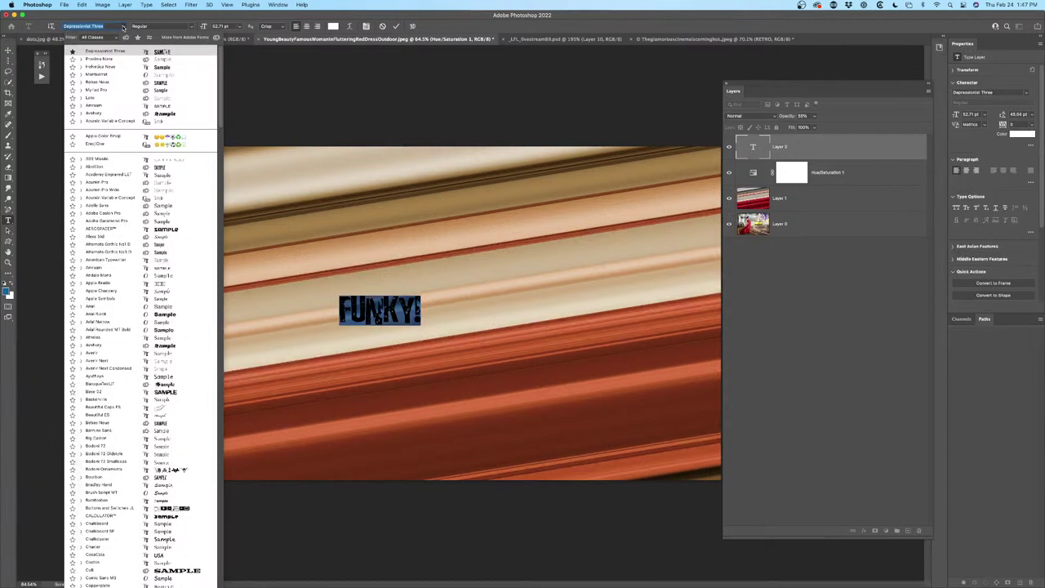
{"action": "left_click", "coordinate": [123, 27]}
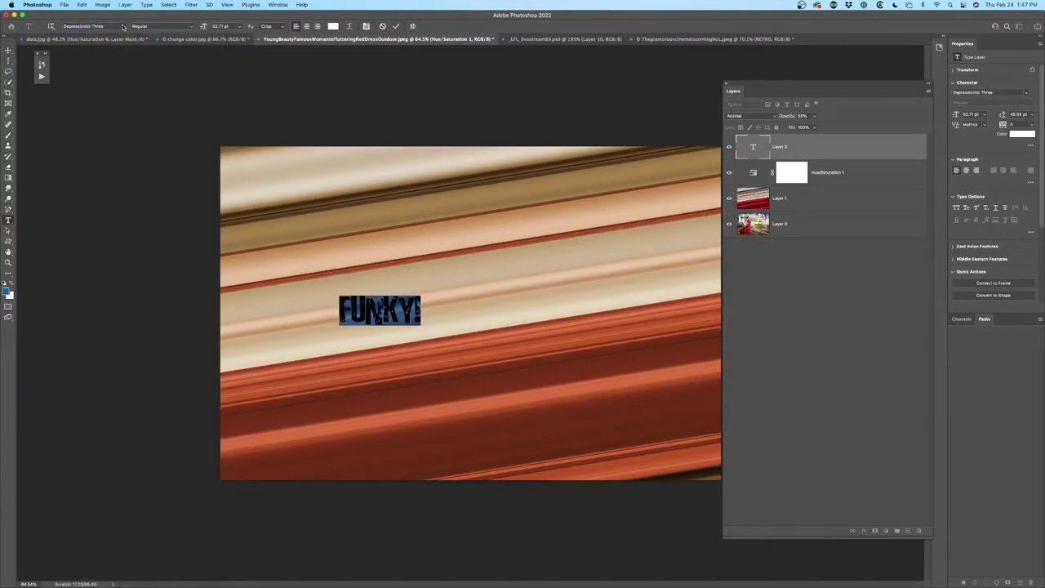
{"action": "left_click", "coordinate": [123, 27]}
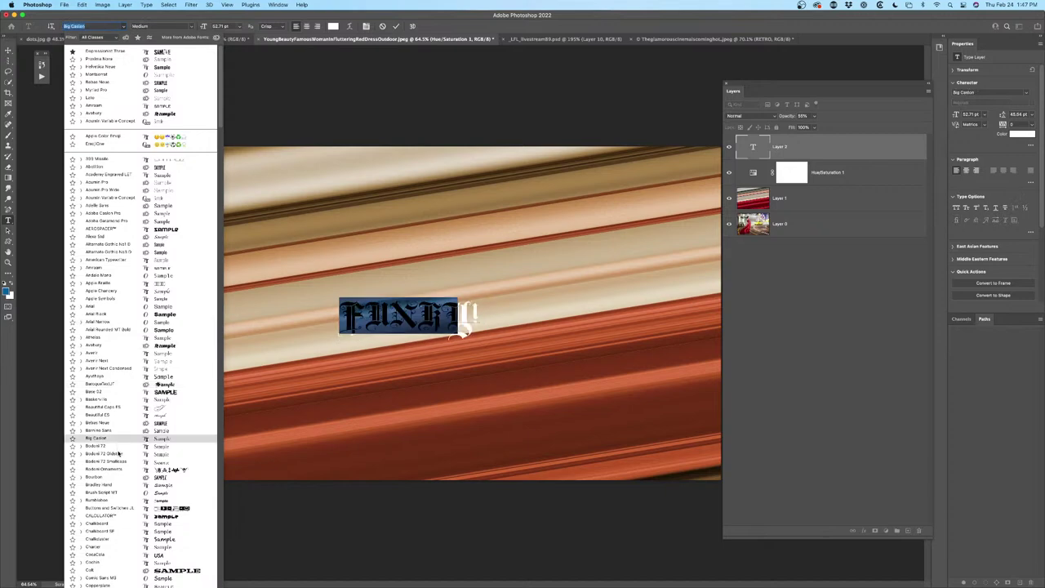
{"action": "scroll", "coordinate": [123, 506], "scroll_direction": "down", "scroll_amount": 10}
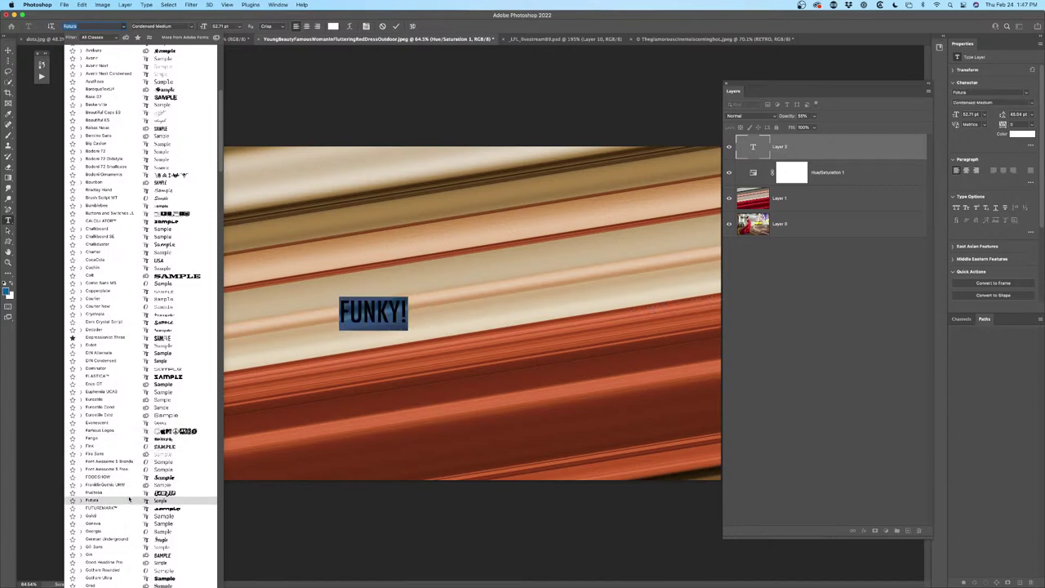
{"action": "scroll", "coordinate": [129, 496], "scroll_direction": "down", "scroll_amount": 5}
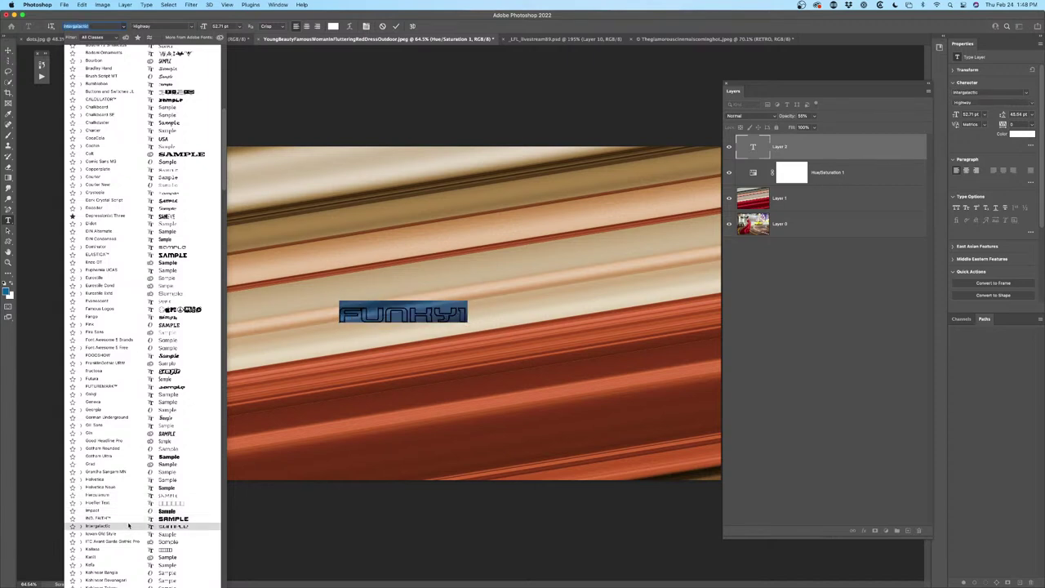
{"action": "key", "text": "Escape"}
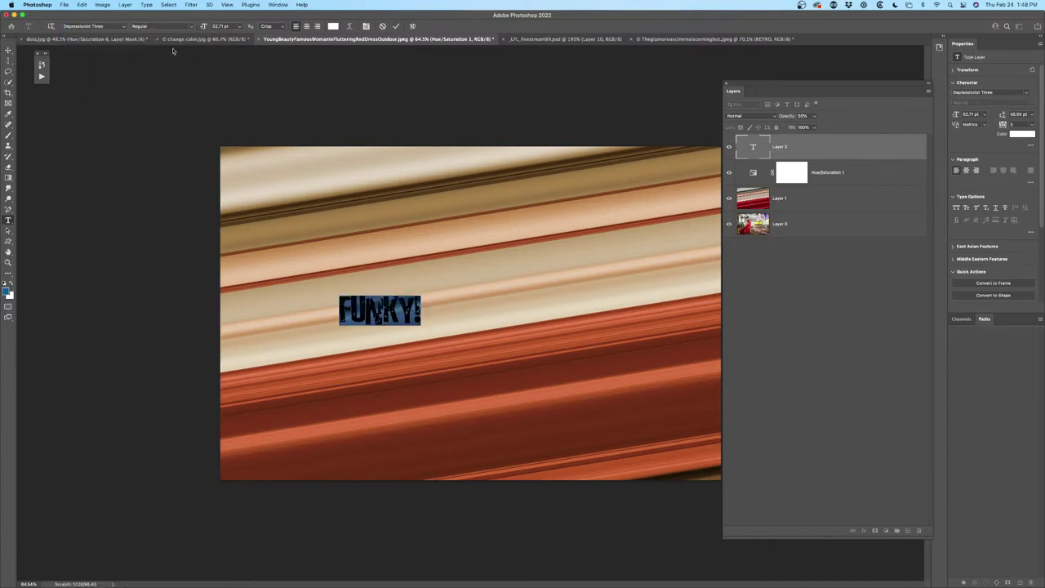
{"action": "scroll", "coordinate": [341, 140], "scroll_direction": "up", "scroll_amount": 3}
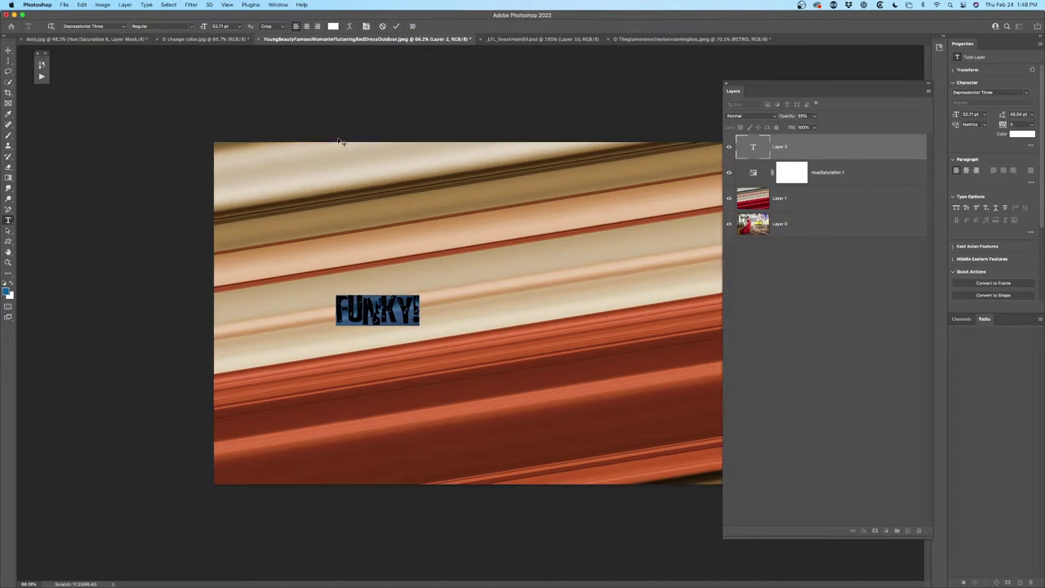
{"action": "left_click", "coordinate": [123, 27]}
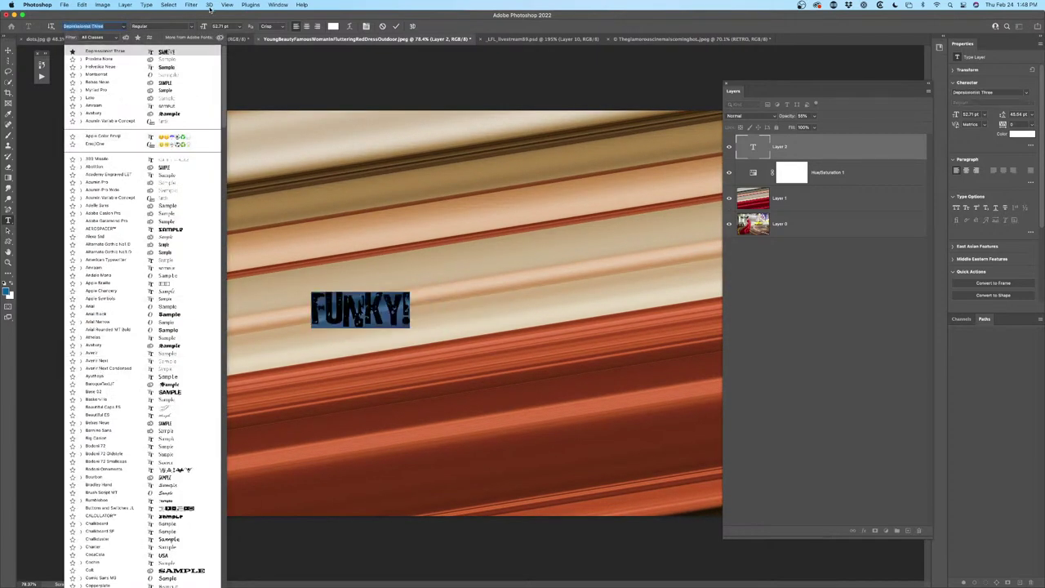
{"action": "left_click", "coordinate": [323, 197]}
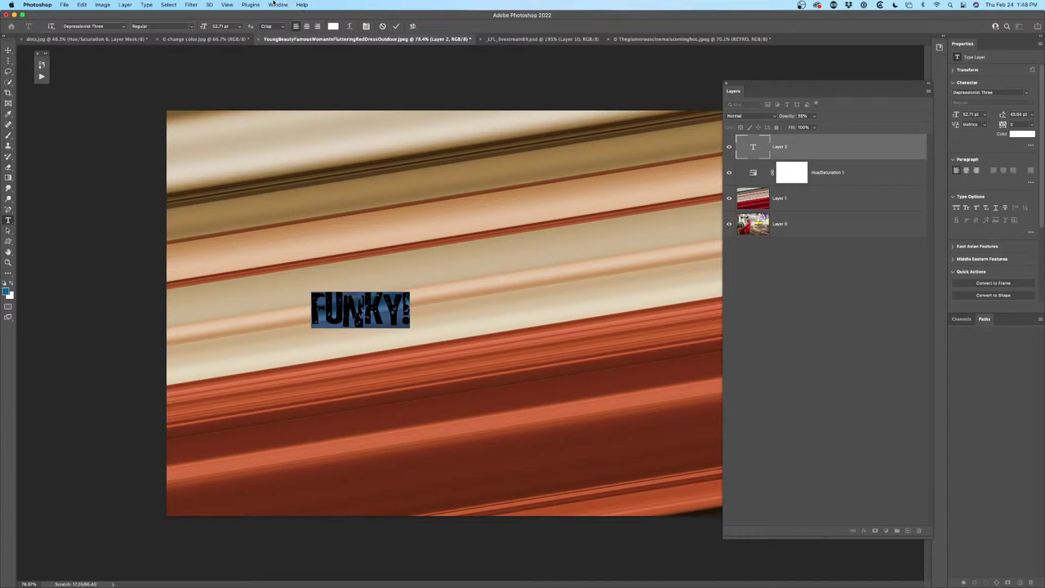
Collapse the Layers panel, preview fonts while keeping Depressionist Three, then bring up the Window menu
{"action": "left_click", "coordinate": [928, 85]}
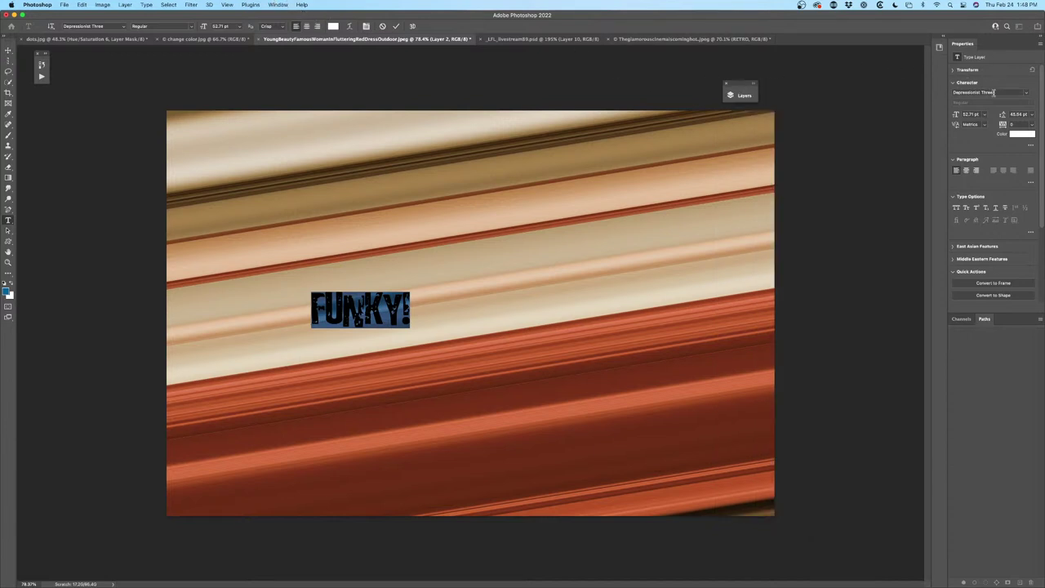
{"action": "left_click", "coordinate": [1026, 96]}
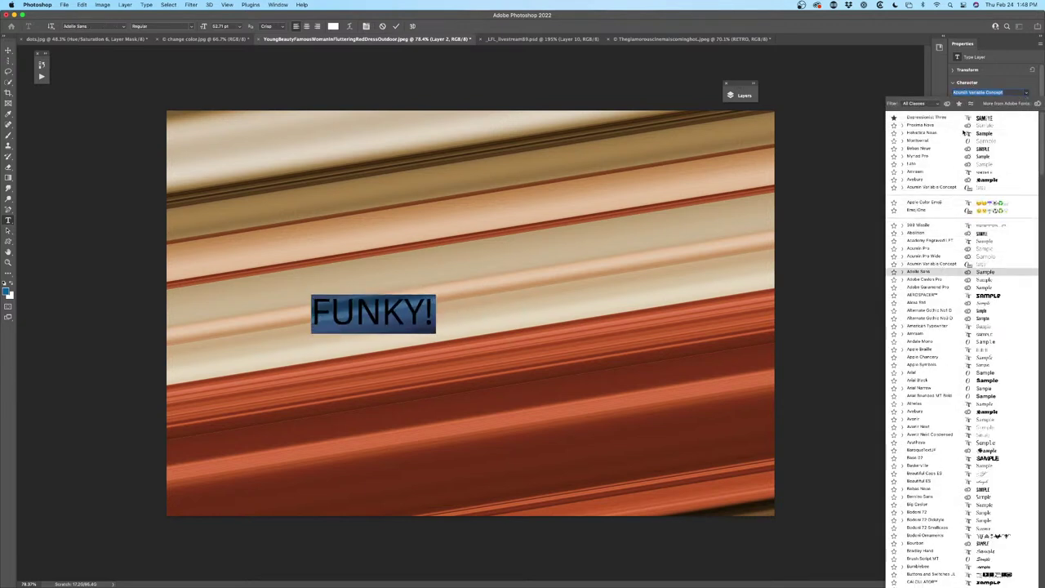
{"action": "left_click", "coordinate": [994, 56]}
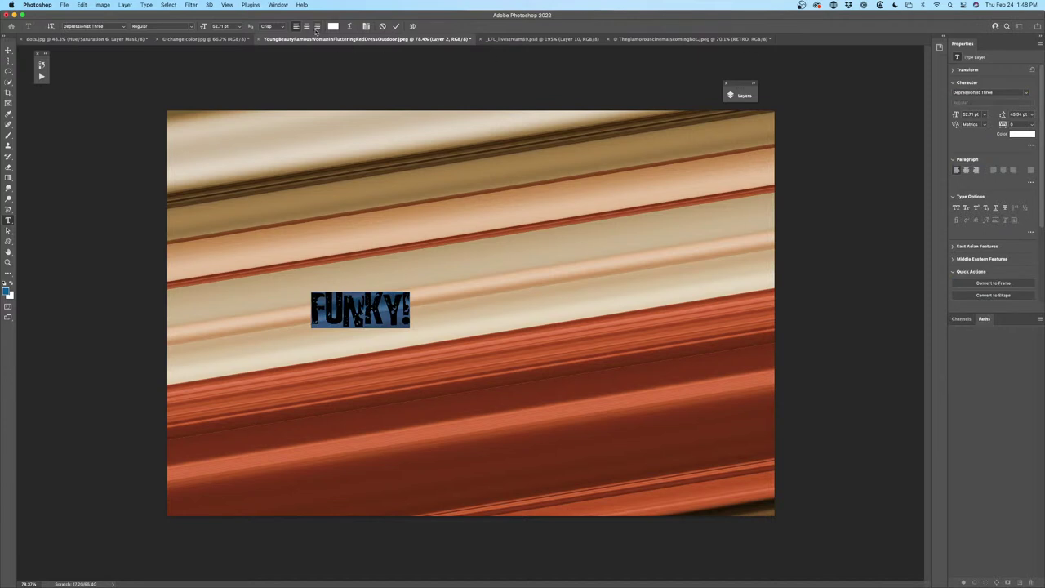
{"action": "left_click", "coordinate": [277, 4]}
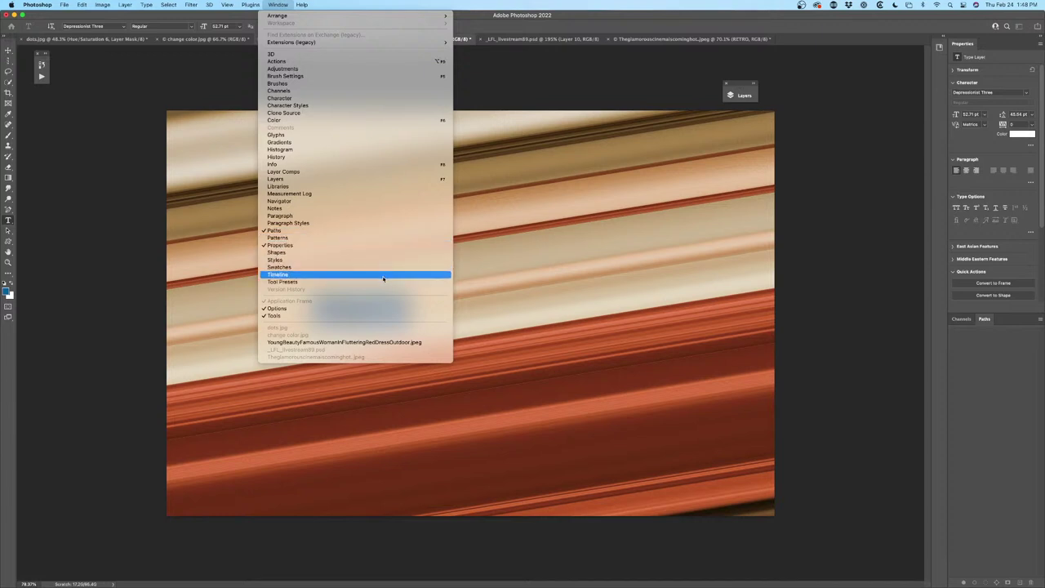
Show the Character panel and set FUNKY! back to Depressionist Three after trying Myriad Pro
{"action": "left_click", "coordinate": [356, 216]}
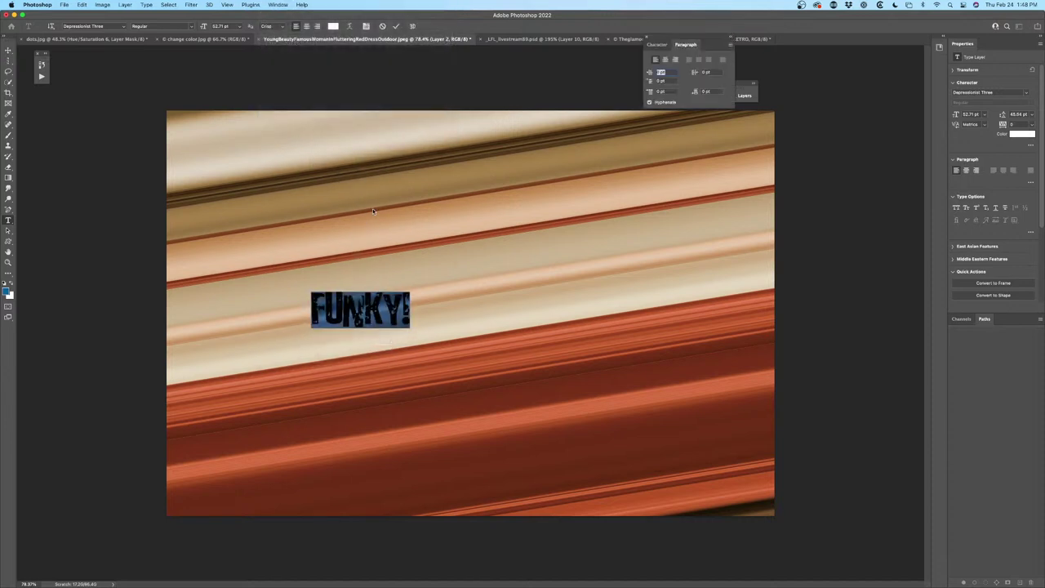
{"action": "left_click", "coordinate": [656, 45]}
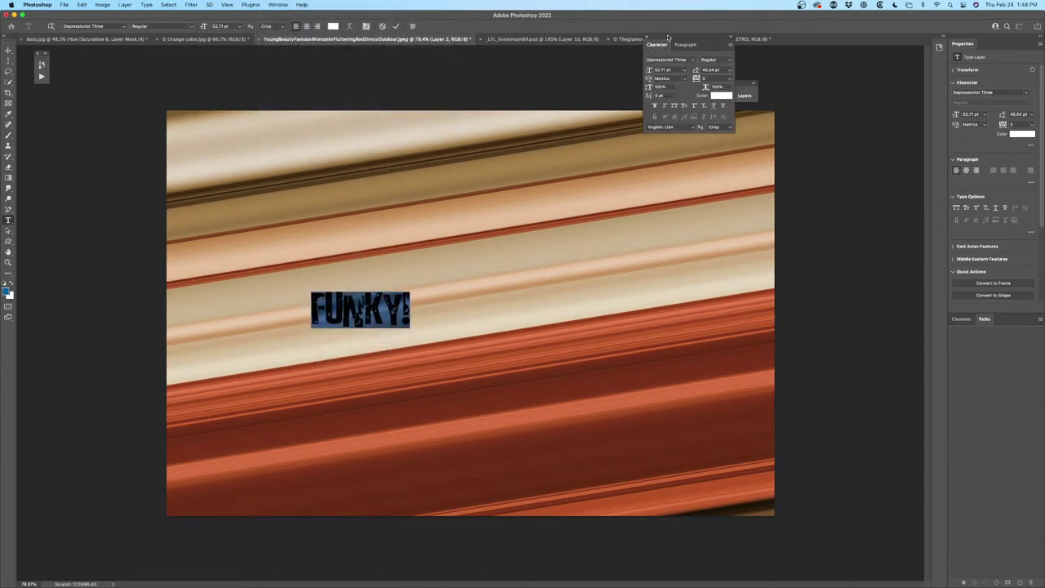
{"action": "left_click_drag", "start_coordinate": [667, 37], "coordinate": [826, 147]}
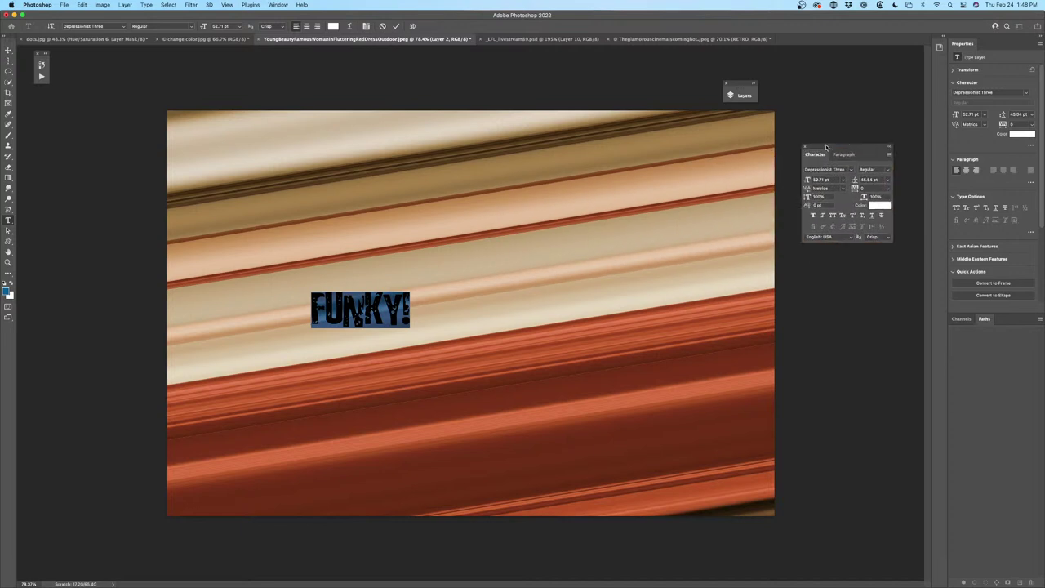
{"action": "left_click", "coordinate": [850, 169]}
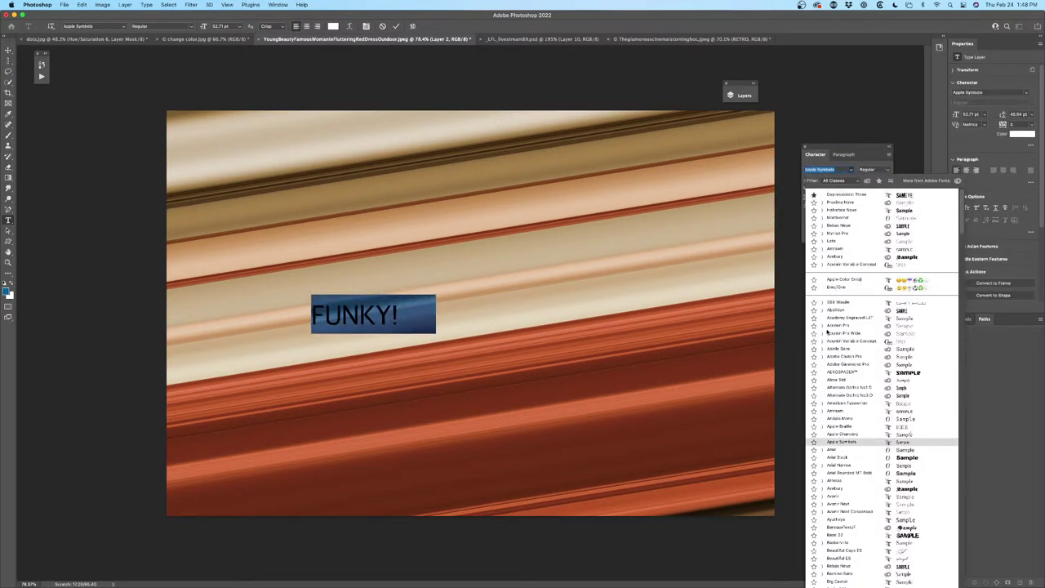
{"action": "scroll", "coordinate": [855, 333], "scroll_direction": "down", "scroll_amount": 3}
{"action": "scroll", "coordinate": [855, 333], "scroll_direction": "down", "scroll_amount": 15}
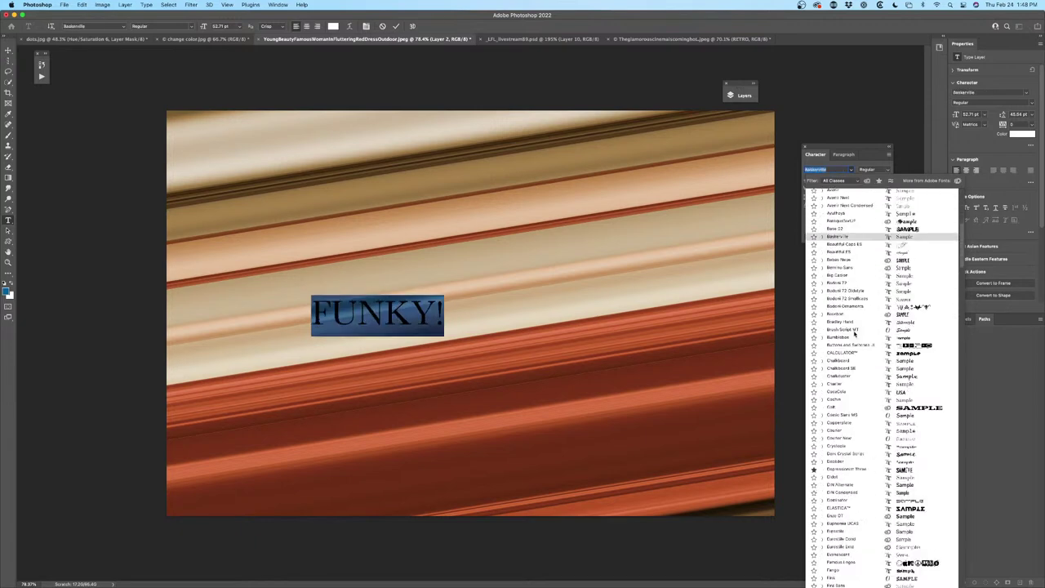
{"action": "scroll", "coordinate": [855, 333], "scroll_direction": "down", "scroll_amount": 20}
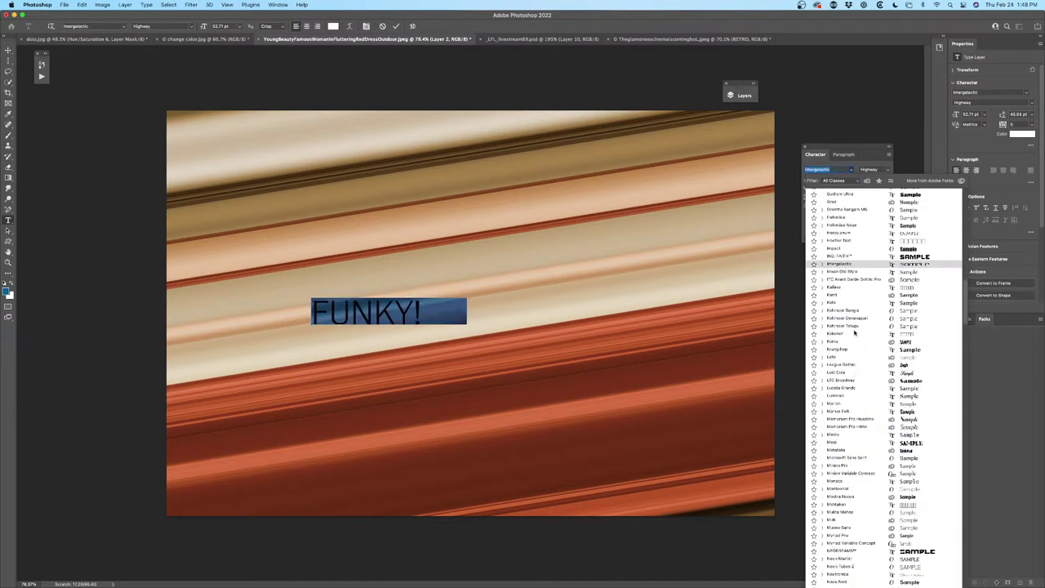
{"action": "scroll", "coordinate": [855, 333], "scroll_direction": "down", "scroll_amount": 7}
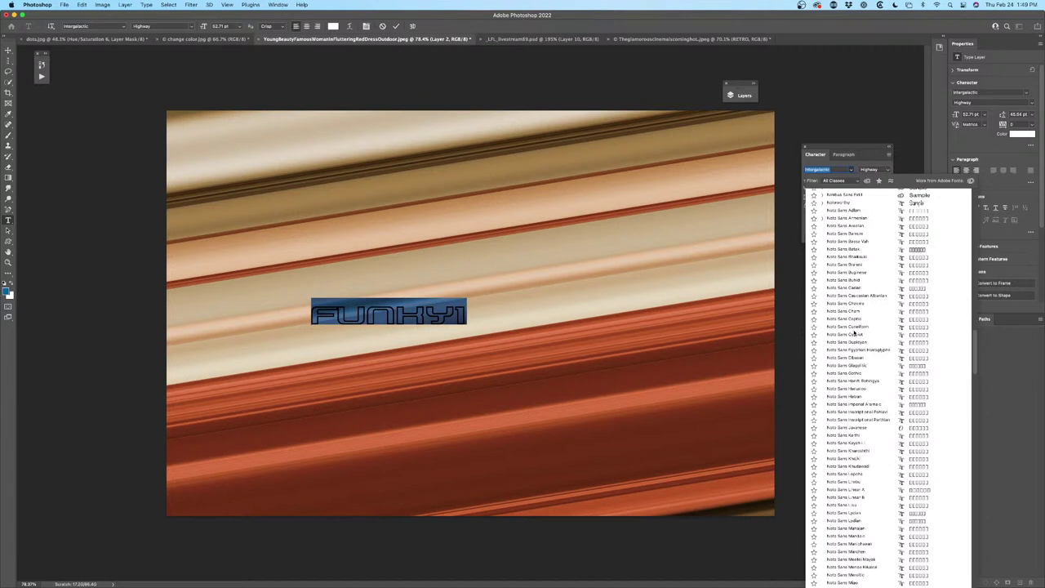
{"action": "scroll", "coordinate": [855, 333], "scroll_direction": "up", "scroll_amount": 9}
{"action": "left_click", "coordinate": [849, 326]}
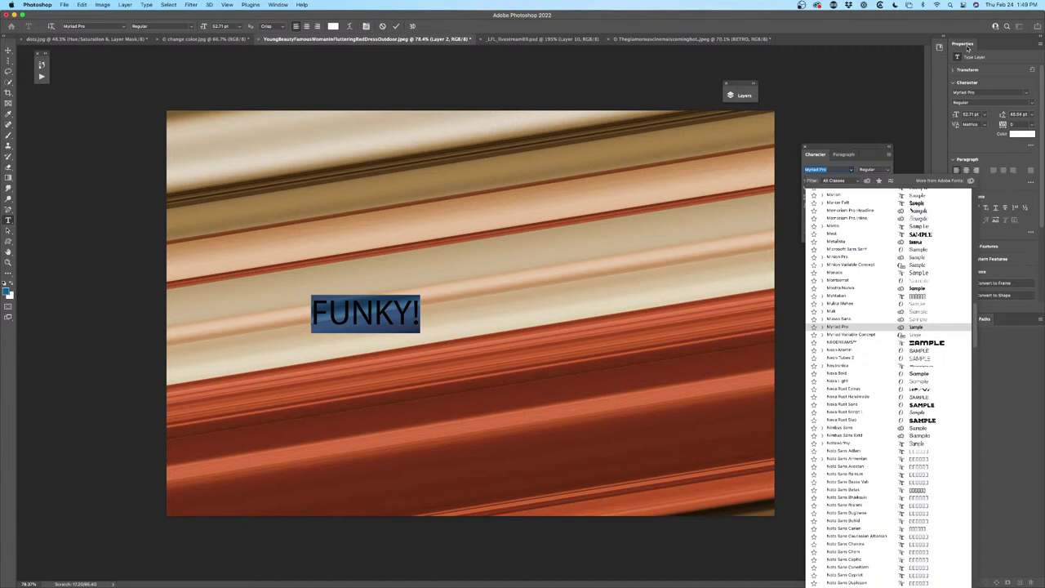
{"action": "type", "text": "Dep"}
{"action": "key", "text": "Return"}
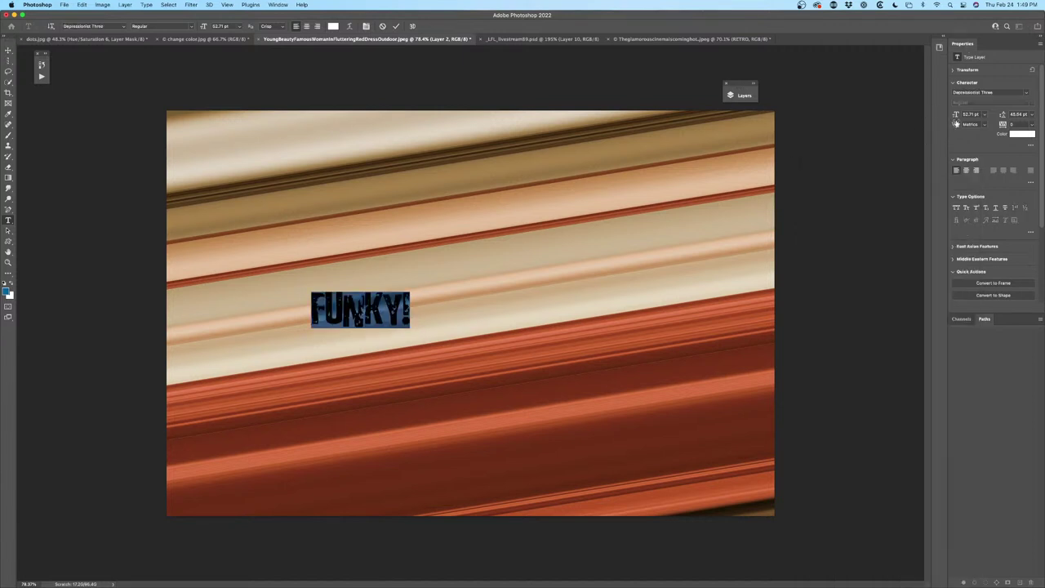
Preview a few more fonts, then commit the FUNKY! text in Depressionist Three
{"action": "left_click", "coordinate": [1026, 93]}
{"action": "key", "text": "Down"}
{"action": "key", "text": "Down"}
{"action": "key", "text": "Down"}
{"action": "key", "text": "Down"}
{"action": "key", "text": "Down"}
{"action": "key", "text": "Down"}
{"action": "key", "text": "Down"}
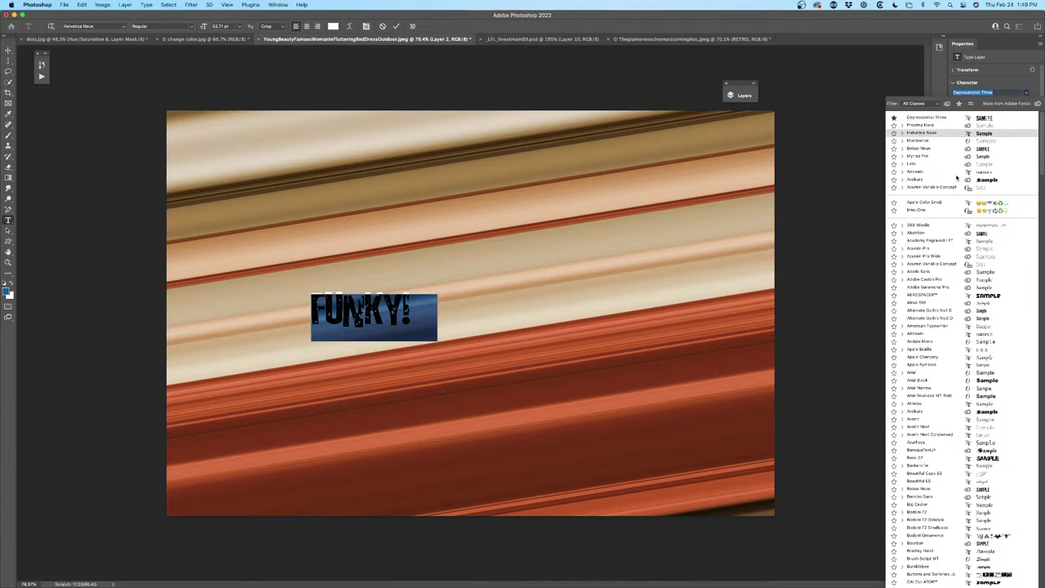
{"action": "key", "text": "Down"}
{"action": "key", "text": "Down"}
{"action": "key", "text": "Down"}
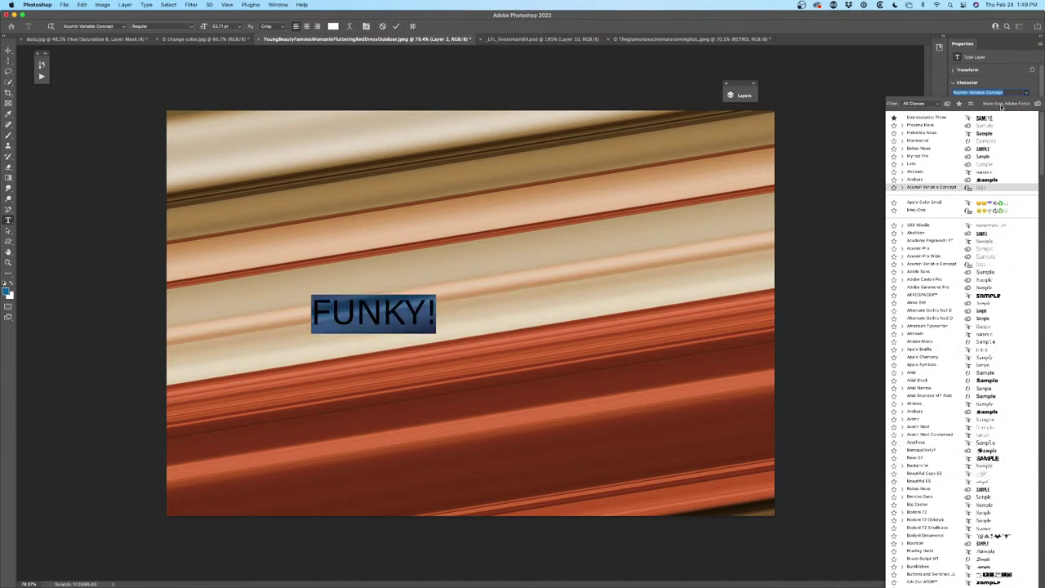
{"action": "key", "text": "Escape"}
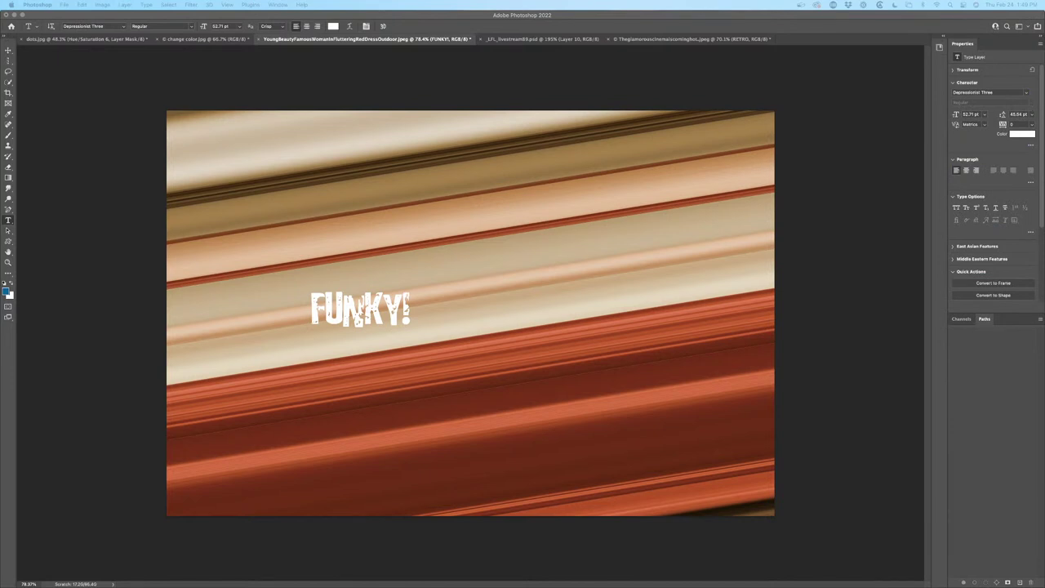
Maximize Safari on Adobe Fonts, filter by the Funky tag and open the New Kansas family
{"action": "key", "text": "super+Tab"}
{"action": "left_click_drag", "start_coordinate": [495, 199], "coordinate": [130, 23]}
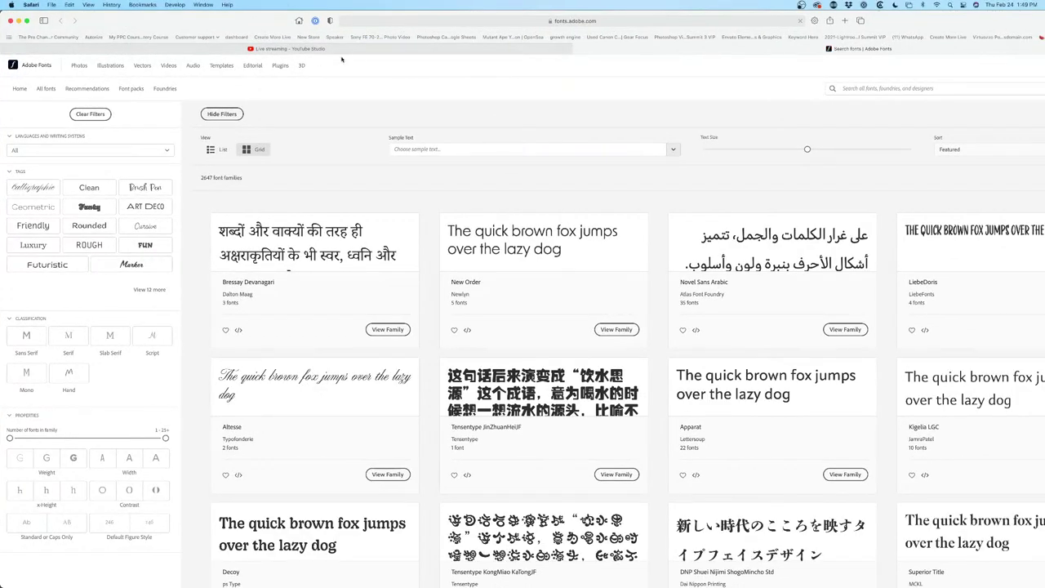
{"action": "left_click", "coordinate": [27, 20]}
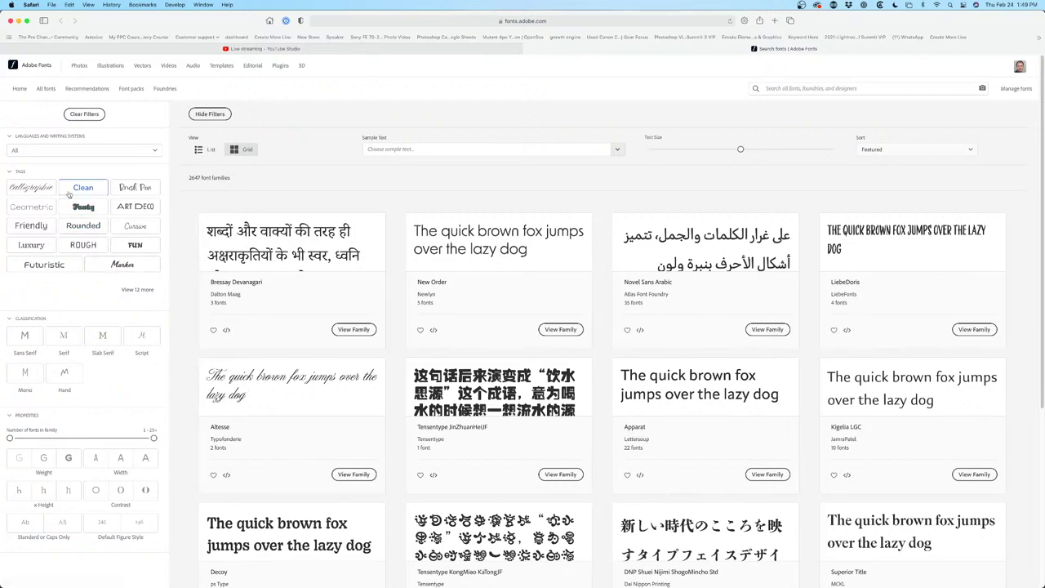
{"action": "left_click", "coordinate": [84, 208]}
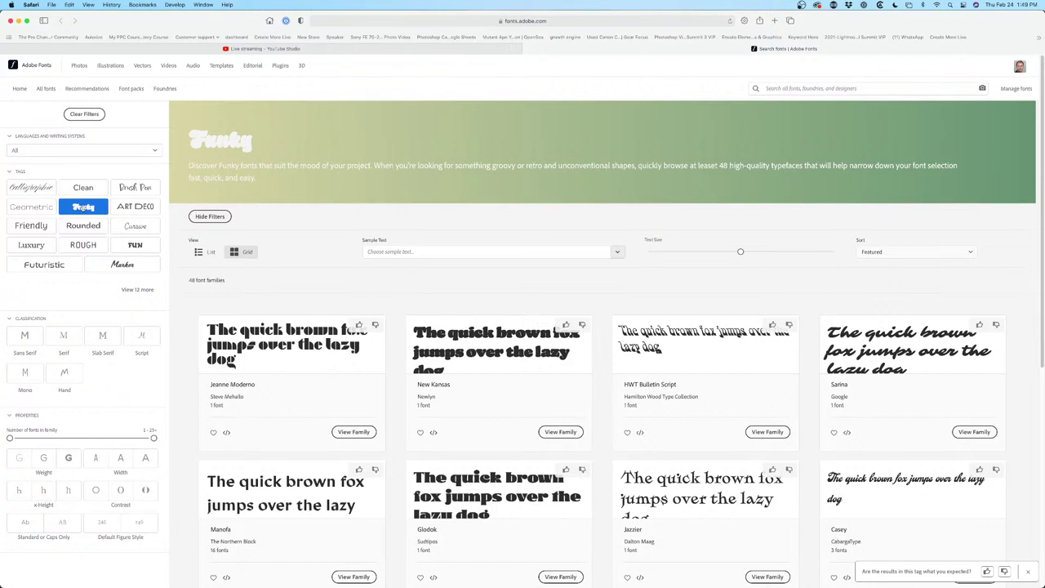
{"action": "left_click", "coordinate": [496, 341]}
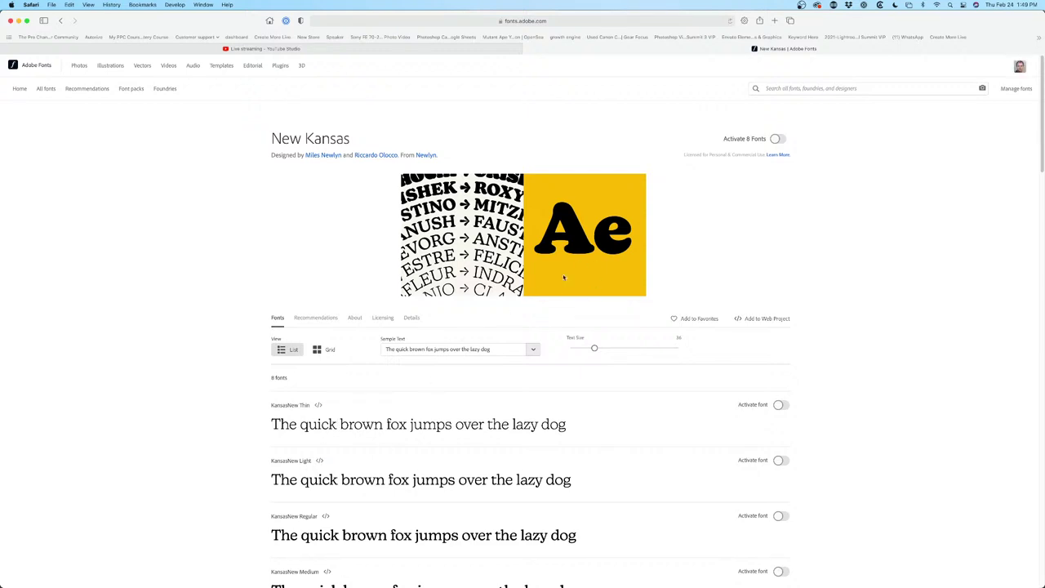
Replace the New Kansas sample text with 'Funky' and adjust the preview size
{"action": "left_click_drag", "start_coordinate": [499, 348], "coordinate": [349, 349]}
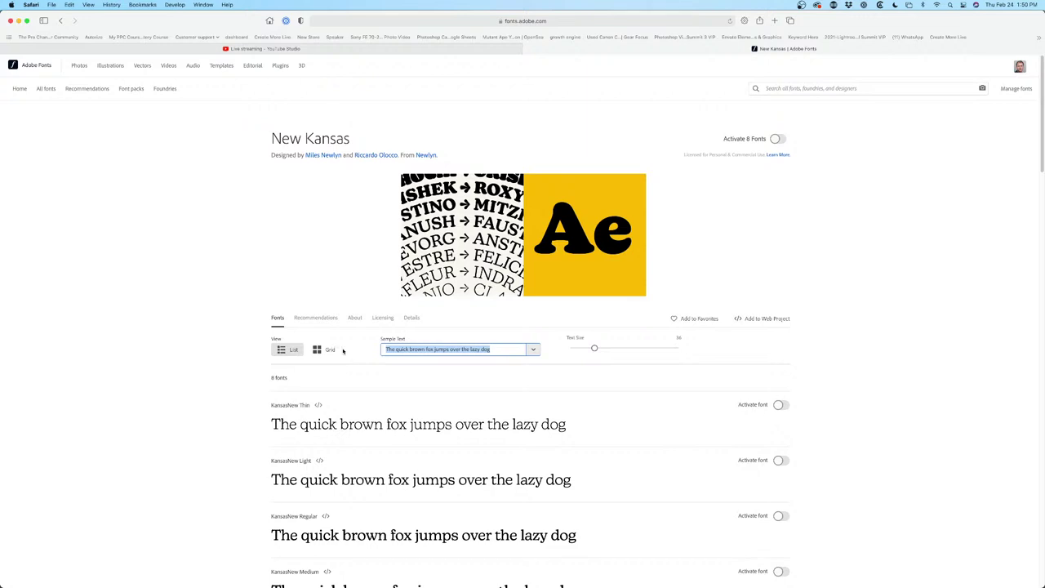
{"action": "type", "text": "Funky"}
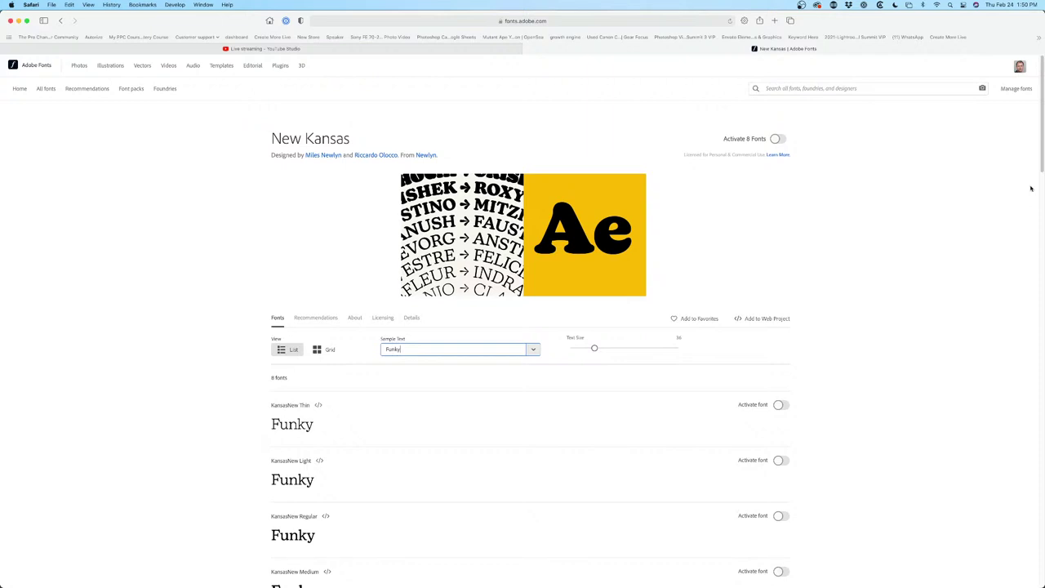
{"action": "mouse_move", "coordinate": [595, 348]}
{"action": "left_mouse_down"}
{"action": "mouse_move", "coordinate": [606, 348]}
{"action": "mouse_move", "coordinate": [592, 349]}
{"action": "left_mouse_up"}
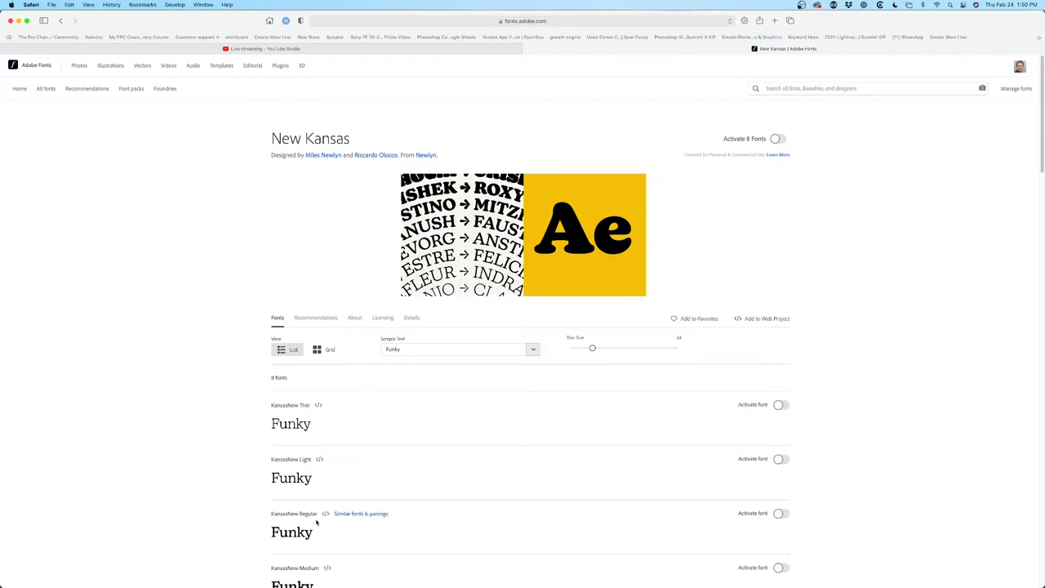
Activate the KansasNew Heavy font and minimize the browser
{"action": "scroll", "coordinate": [318, 522], "scroll_direction": "down", "scroll_amount": 5}
{"action": "scroll", "coordinate": [326, 491], "scroll_direction": "down", "scroll_amount": 3}
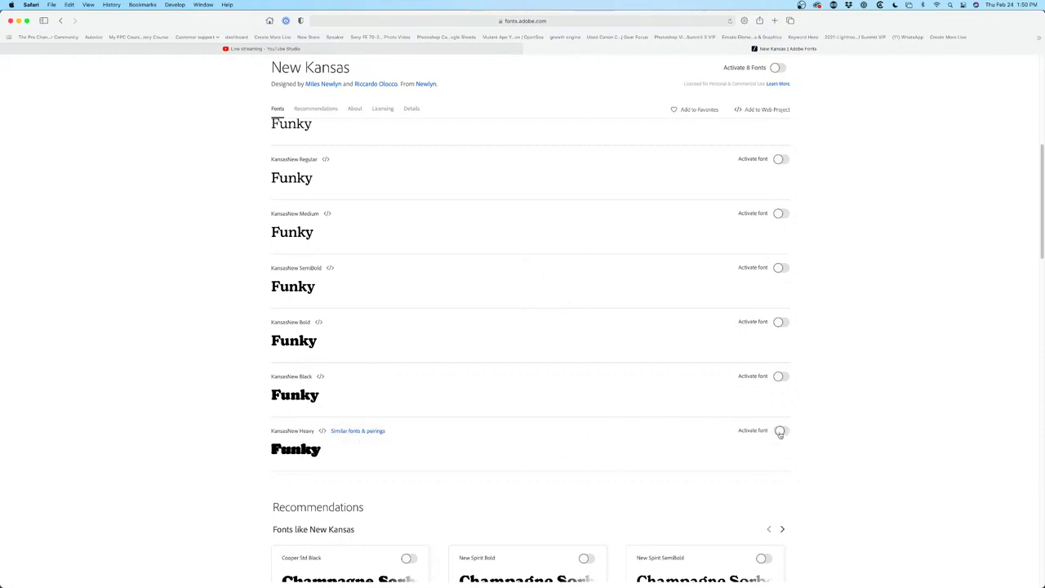
{"action": "left_click", "coordinate": [781, 431]}
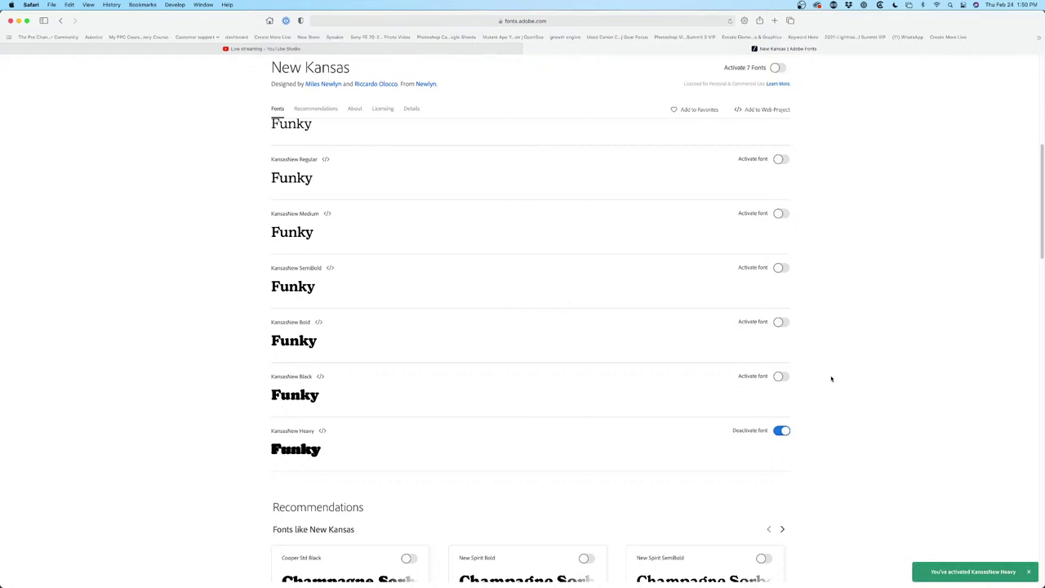
{"action": "key", "text": "super+m"}
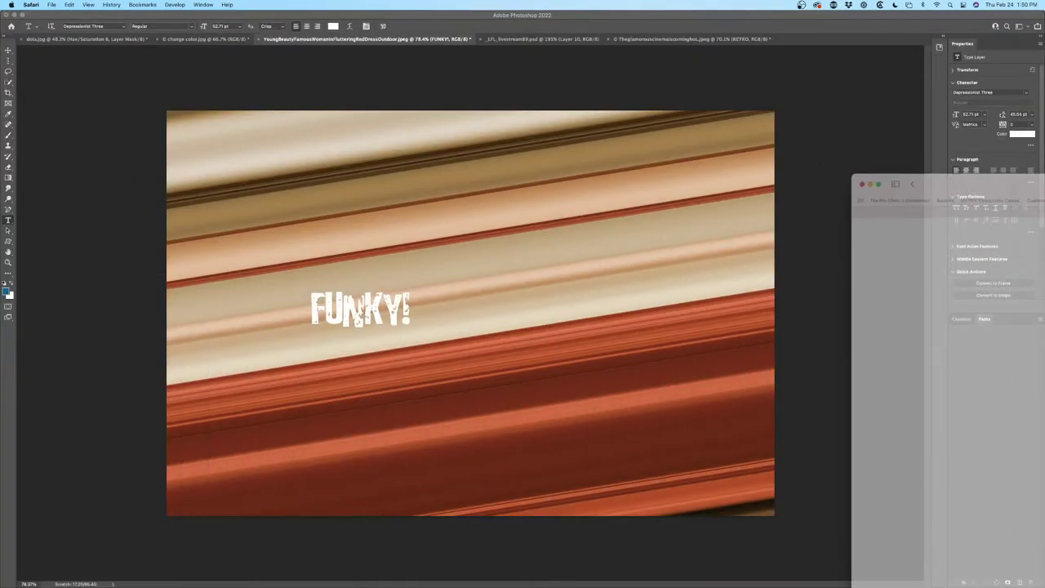
Change the FUNKY! title's font from Depressionist Three to KansasNew Heavy
{"action": "left_click", "coordinate": [422, 18]}
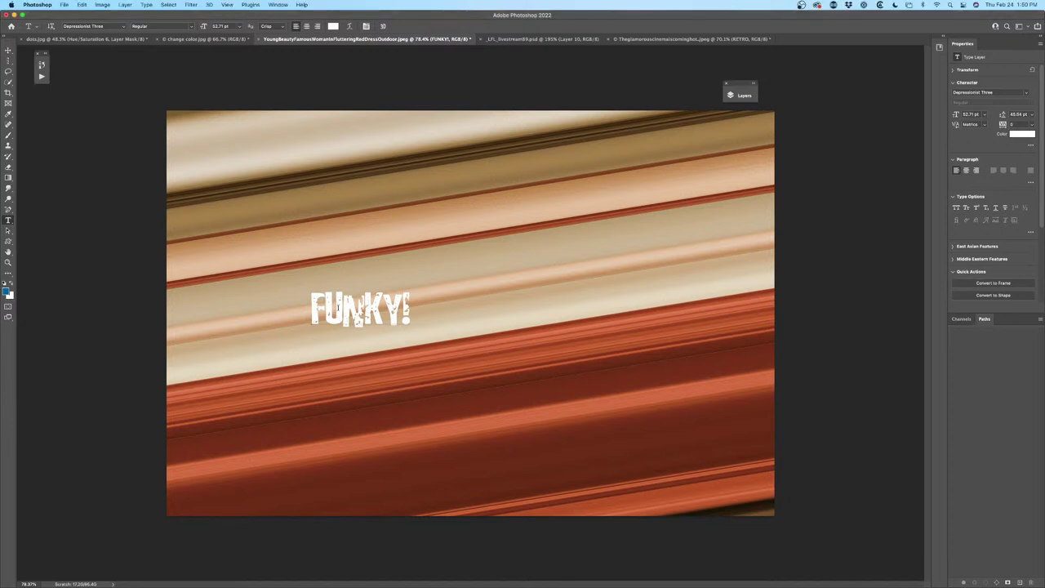
{"action": "double_click", "coordinate": [339, 307]}
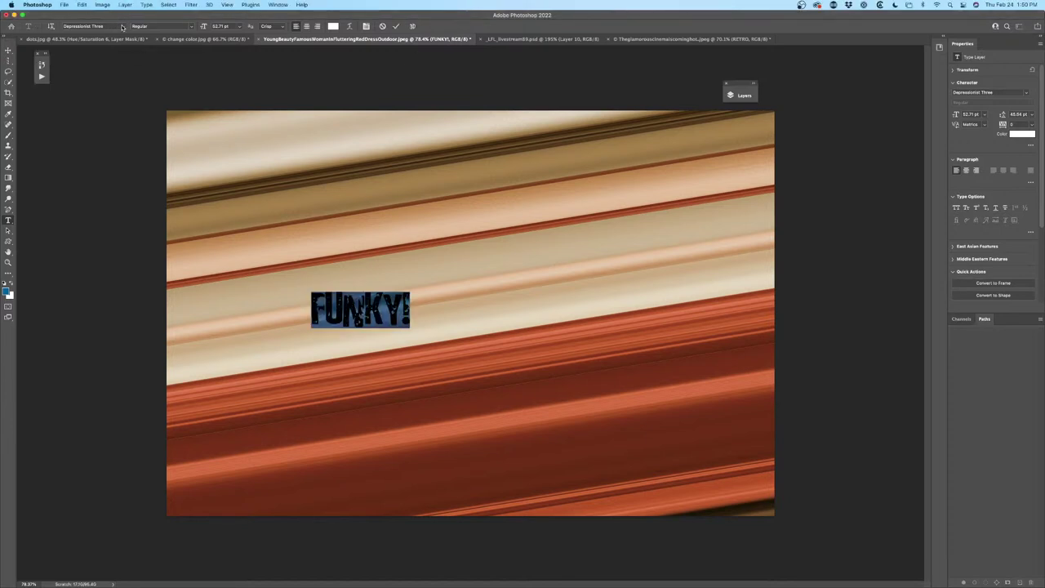
{"action": "left_click", "coordinate": [123, 27]}
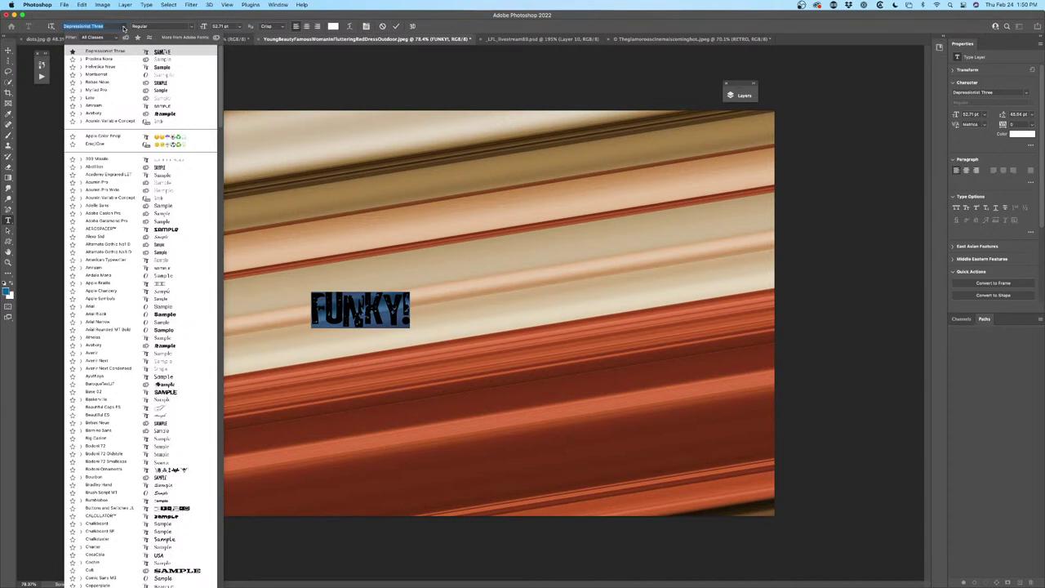
{"action": "type", "text": "kan"}
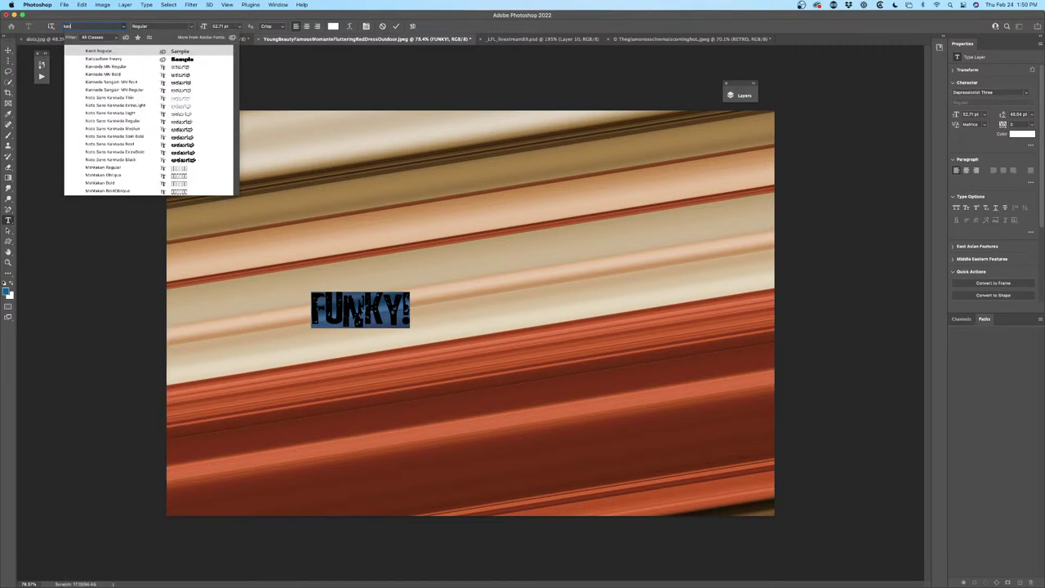
{"action": "left_click", "coordinate": [134, 60]}
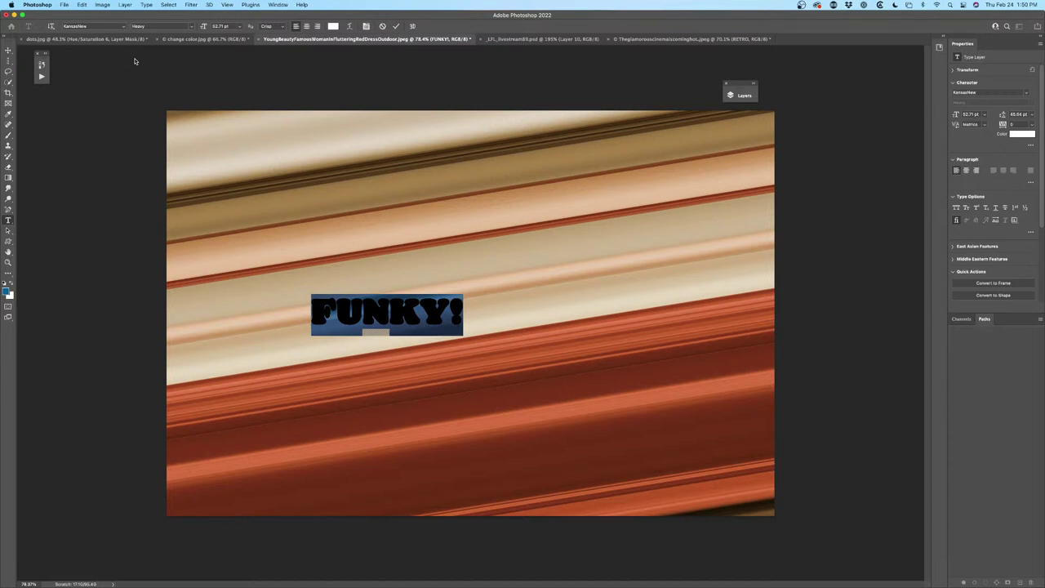
Free Transform the FUNKY! title to about 304% of its size
{"action": "left_click", "coordinate": [9, 51]}
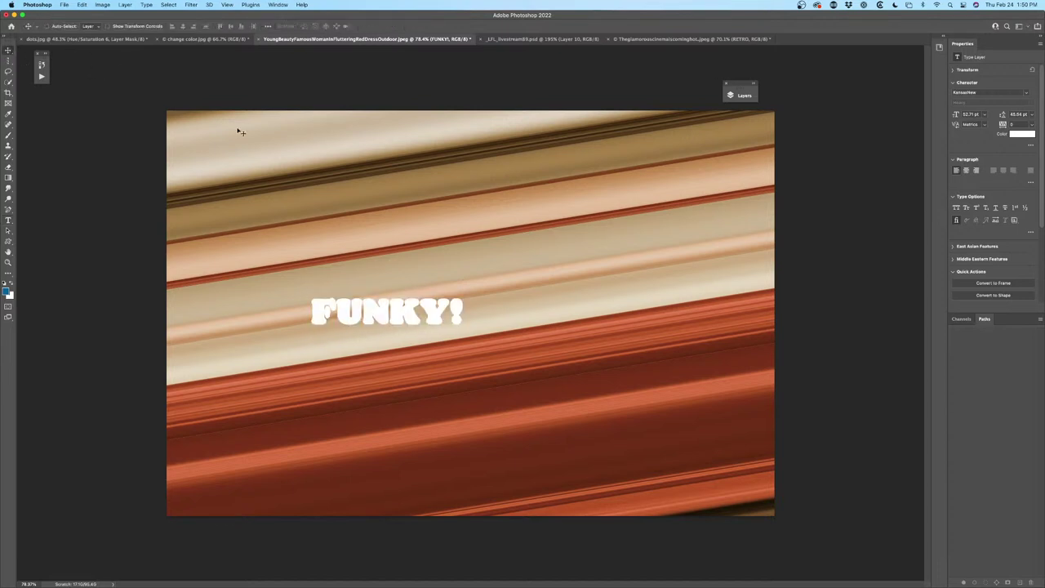
{"action": "left_click_drag", "start_coordinate": [373, 285], "coordinate": [373, 288]}
{"action": "key", "text": "super+t"}
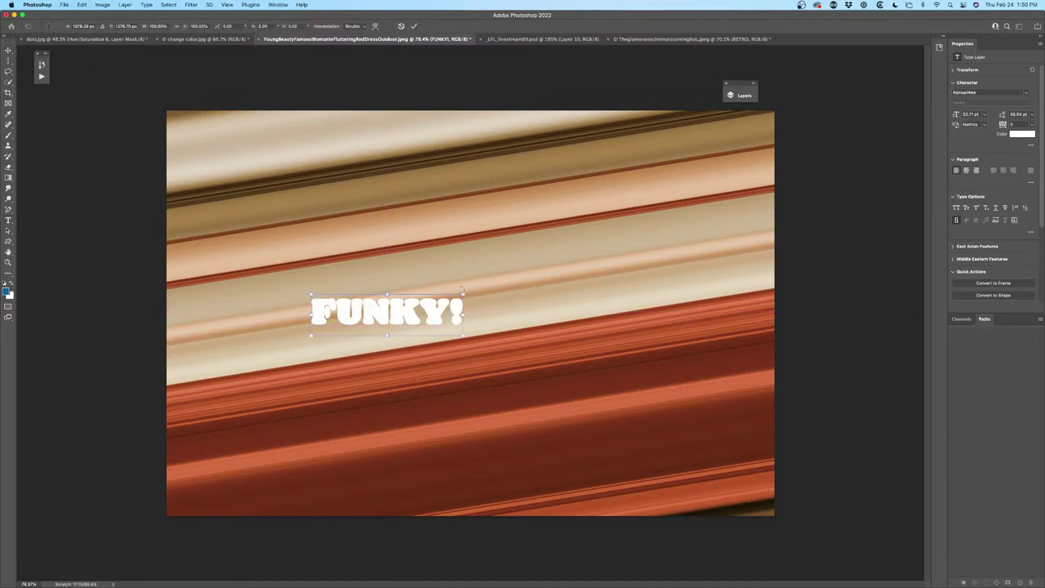
{"action": "left_click_drag", "start_coordinate": [464, 292], "coordinate": [700, 122]}
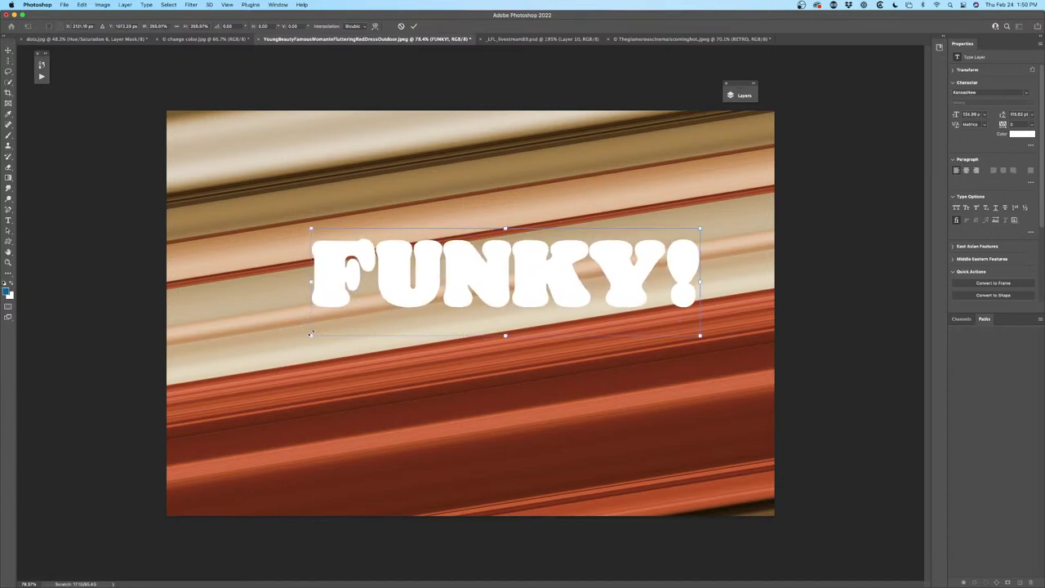
{"action": "left_click_drag", "start_coordinate": [311, 335], "coordinate": [238, 355]}
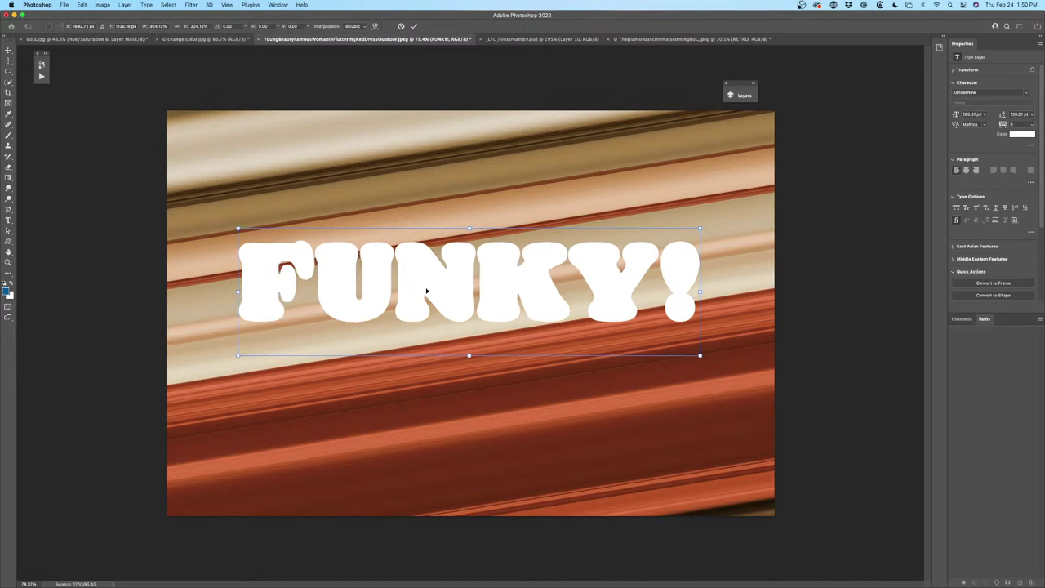
{"action": "key", "text": "Return"}
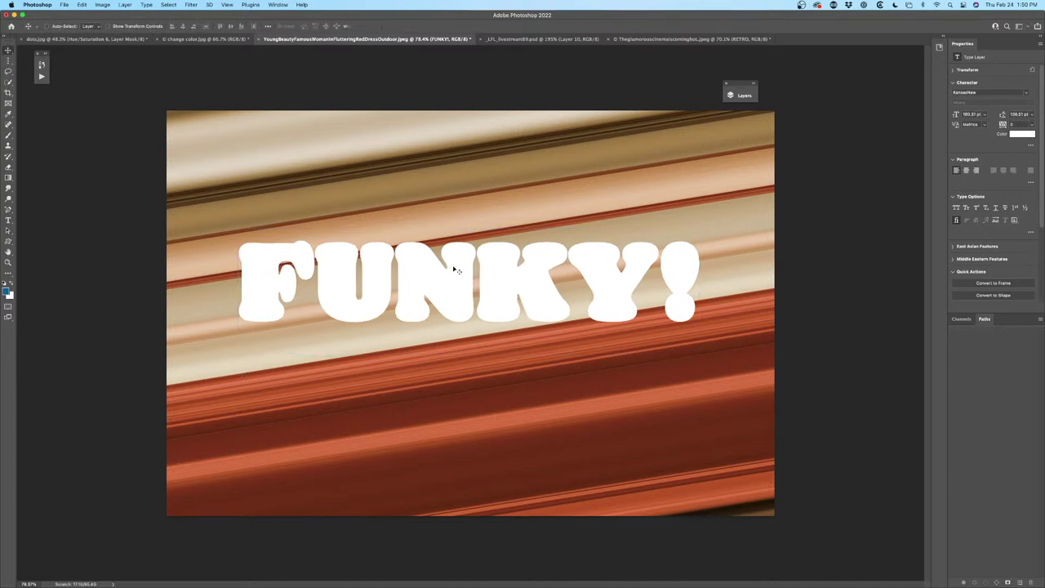
Raise the tracking of FUNKY to 220 in the Character panel
{"action": "left_click", "coordinate": [8, 221]}
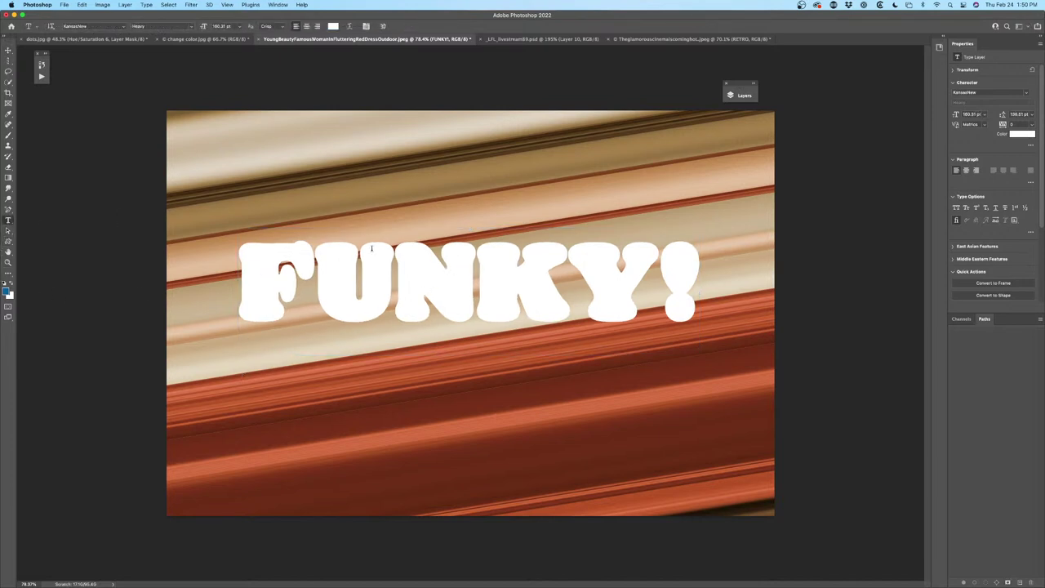
{"action": "double_click", "coordinate": [454, 263]}
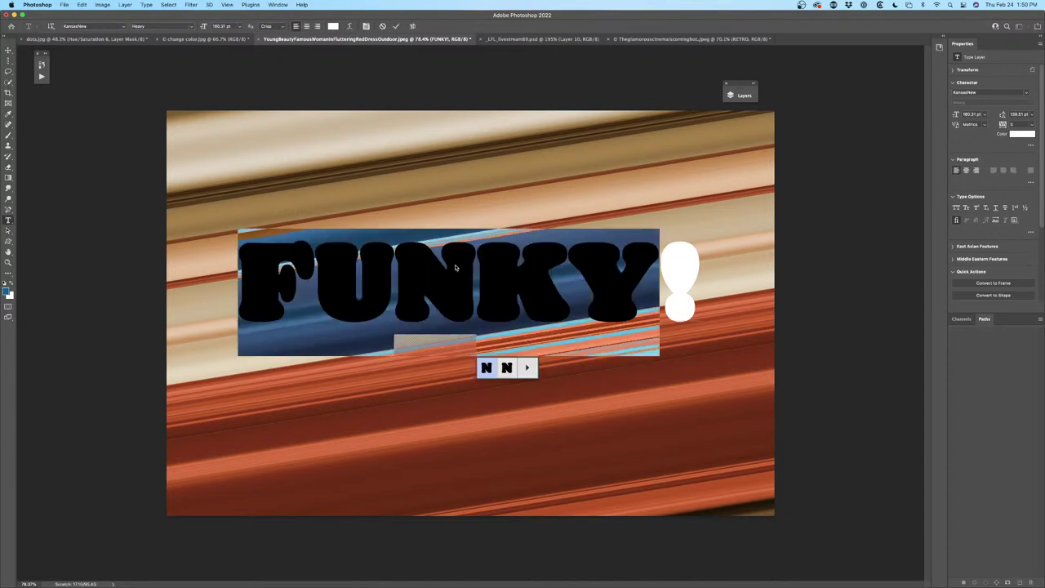
{"action": "double_click", "coordinate": [500, 261]}
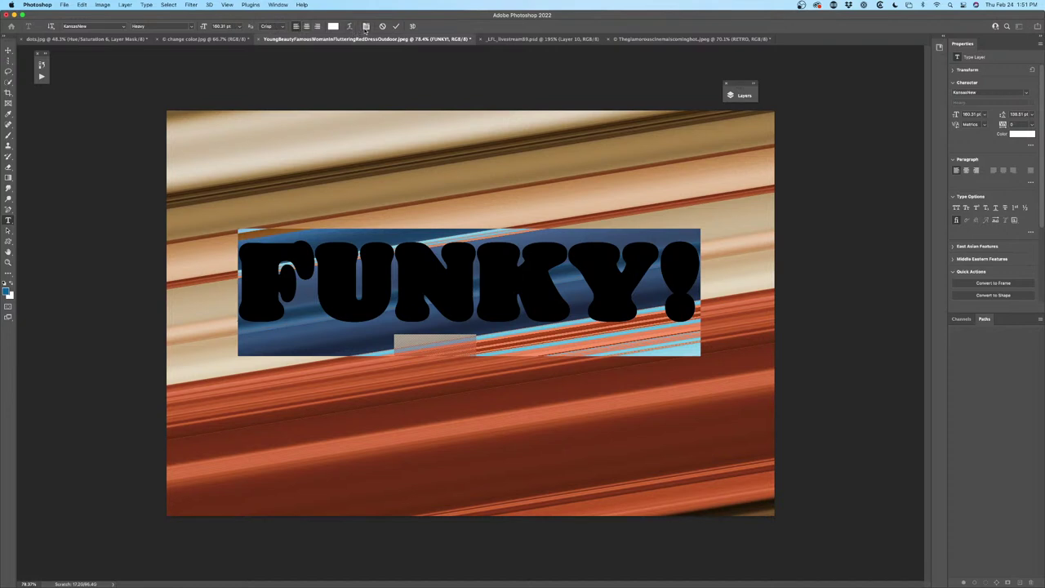
{"action": "left_click", "coordinate": [366, 26]}
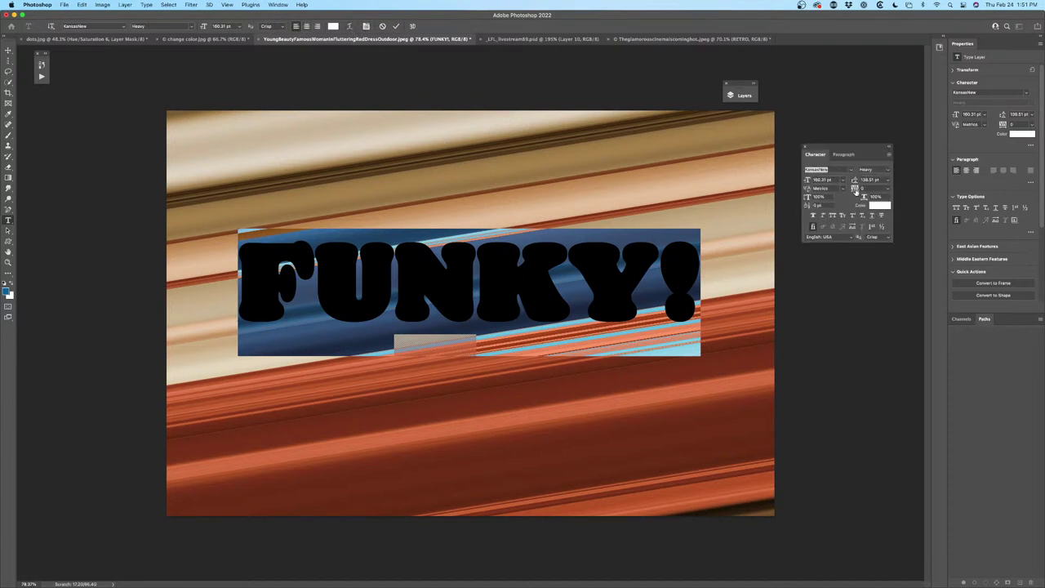
{"action": "mouse_move", "coordinate": [864, 199]}
{"action": "left_mouse_down"}
{"action": "mouse_move", "coordinate": [851, 202]}
{"action": "mouse_move", "coordinate": [902, 201]}
{"action": "mouse_move", "coordinate": [857, 199]}
{"action": "mouse_move", "coordinate": [859, 189]}
{"action": "left_mouse_up"}
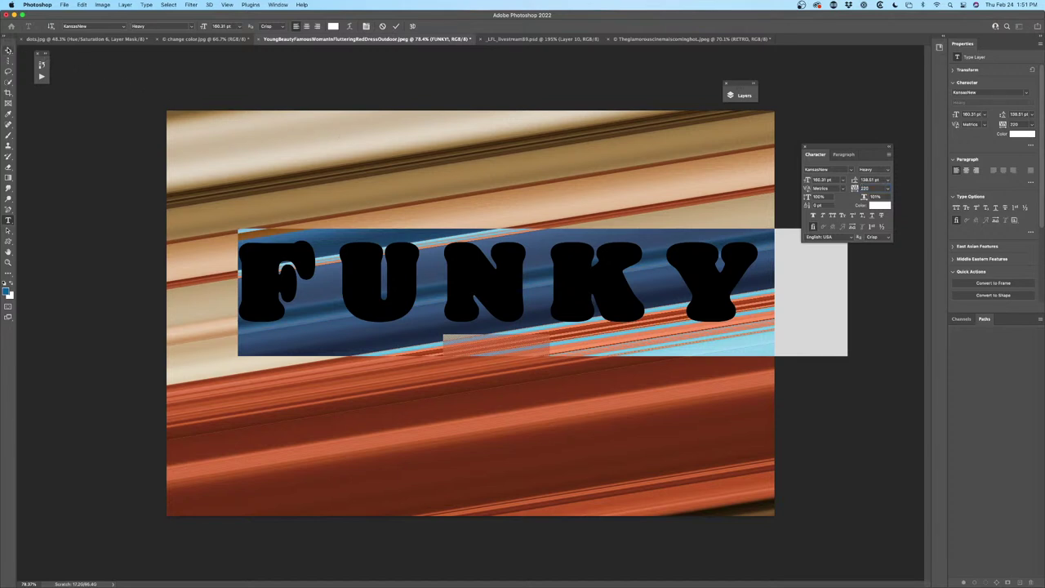
{"action": "left_click", "coordinate": [9, 50]}
Shrink the spaced-out title to fit the canvas and centre it
{"action": "left_click_drag", "start_coordinate": [696, 273], "coordinate": [635, 281]}
{"action": "key", "text": "ctrl+t"}
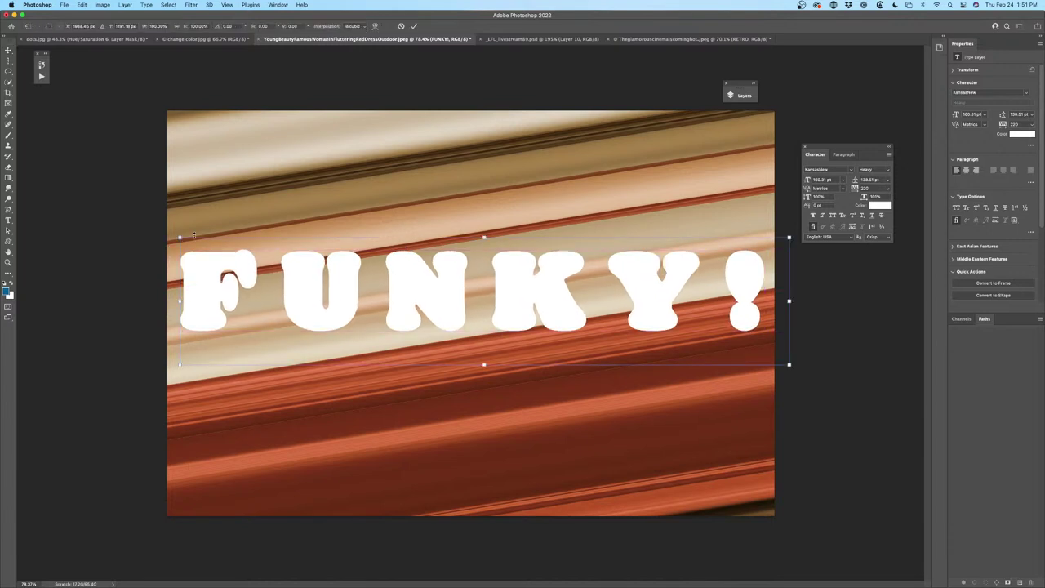
{"action": "left_click_drag", "start_coordinate": [178, 237], "coordinate": [285, 262]}
{"action": "key", "text": "Return"}
{"action": "left_click_drag", "start_coordinate": [602, 325], "coordinate": [571, 295]}
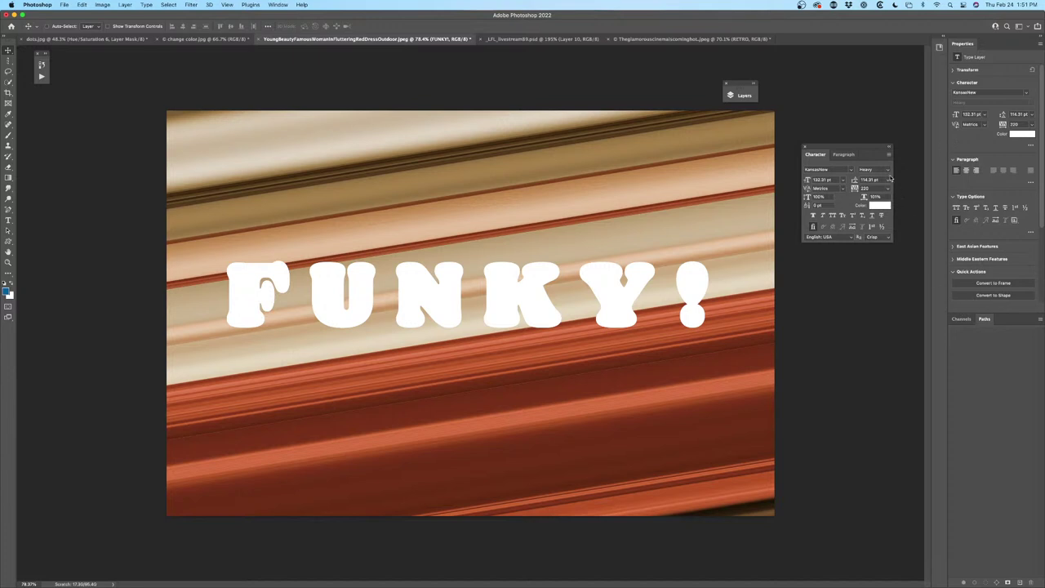
Add a Stroke effect to the FUNKY! layer from the Layers panel fx menu
{"action": "left_click", "coordinate": [741, 95]}
{"action": "left_click_drag", "start_coordinate": [742, 85], "coordinate": [870, 80]}
{"action": "left_click", "coordinate": [862, 88]}
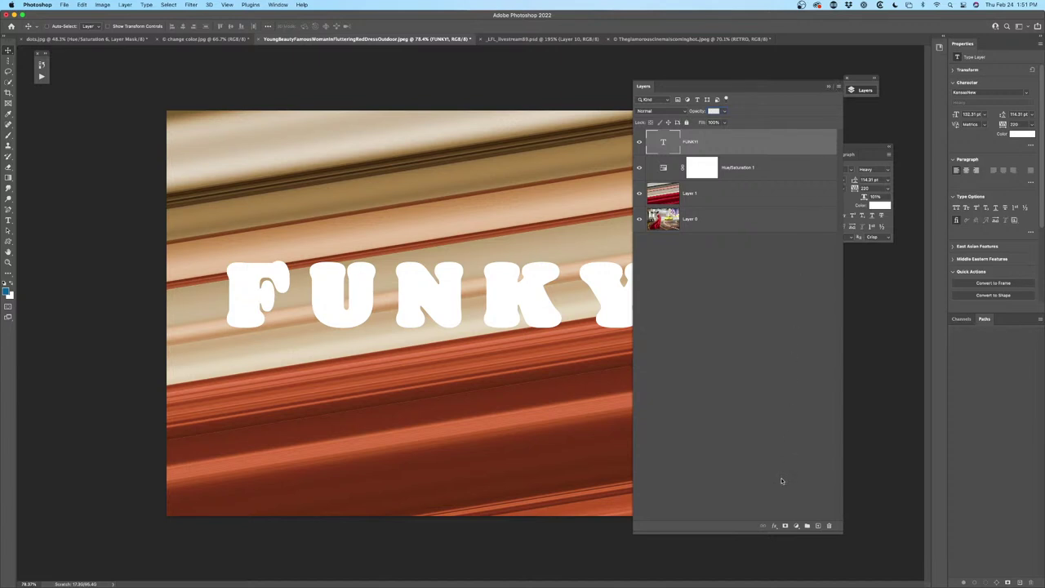
{"action": "left_click", "coordinate": [795, 525]}
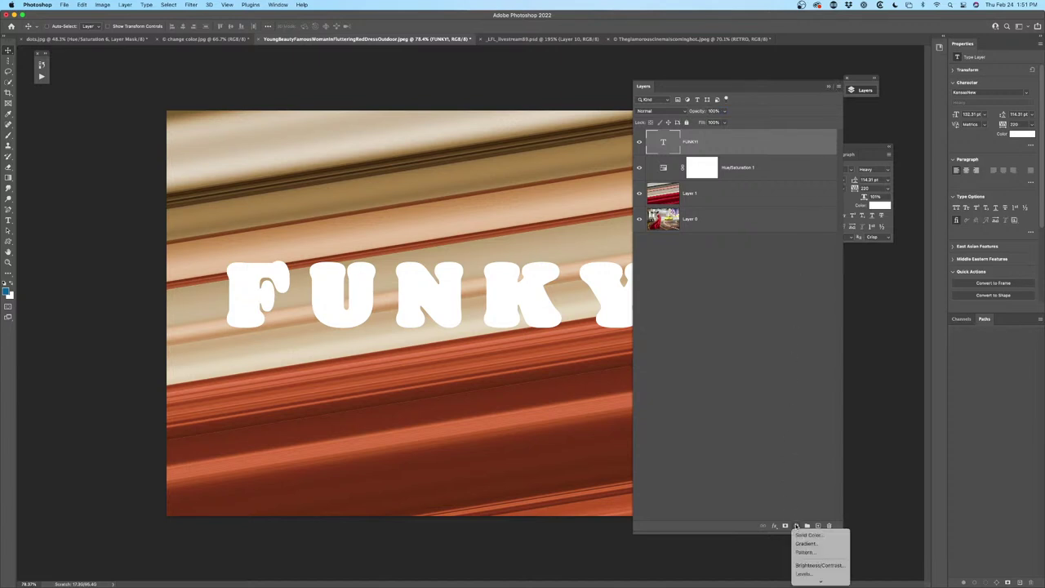
{"action": "left_click", "coordinate": [759, 478]}
{"action": "left_click", "coordinate": [774, 525]}
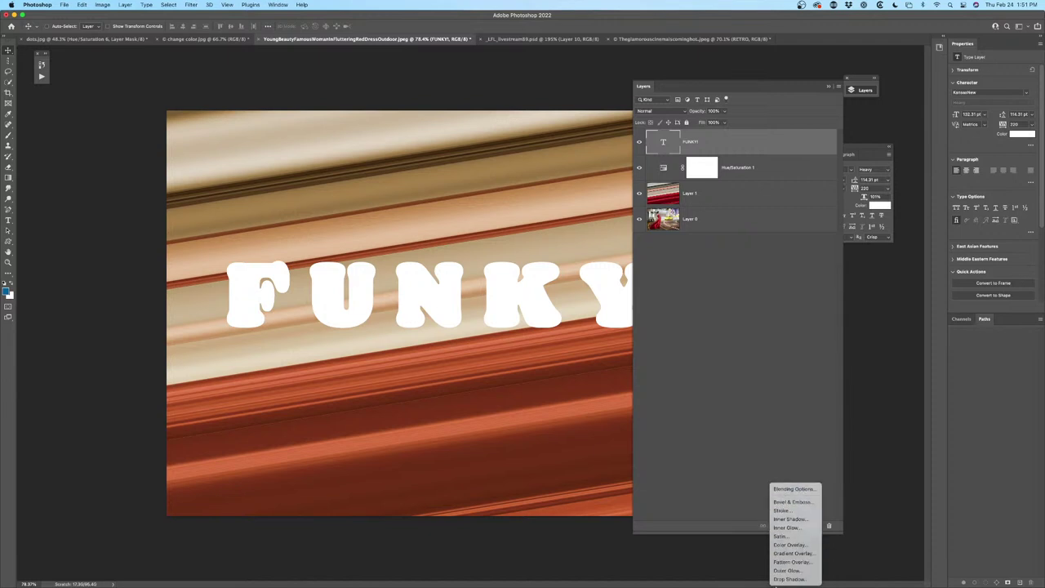
{"action": "left_click", "coordinate": [798, 511]}
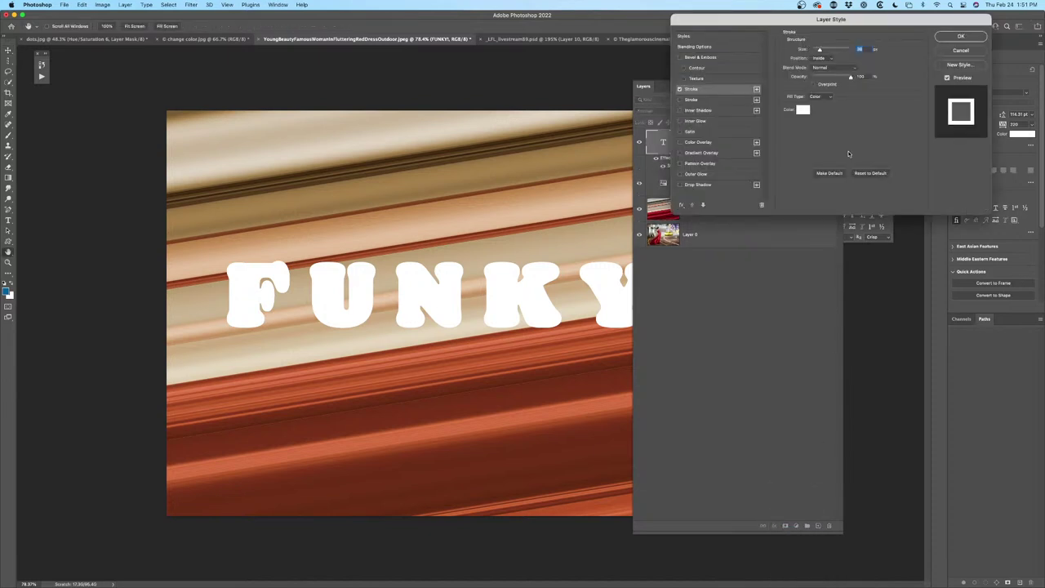
Enable Color Overlay and Gradient Overlay in the Layer Style dialog
{"action": "left_click_drag", "start_coordinate": [665, 85], "coordinate": [440, 38]}
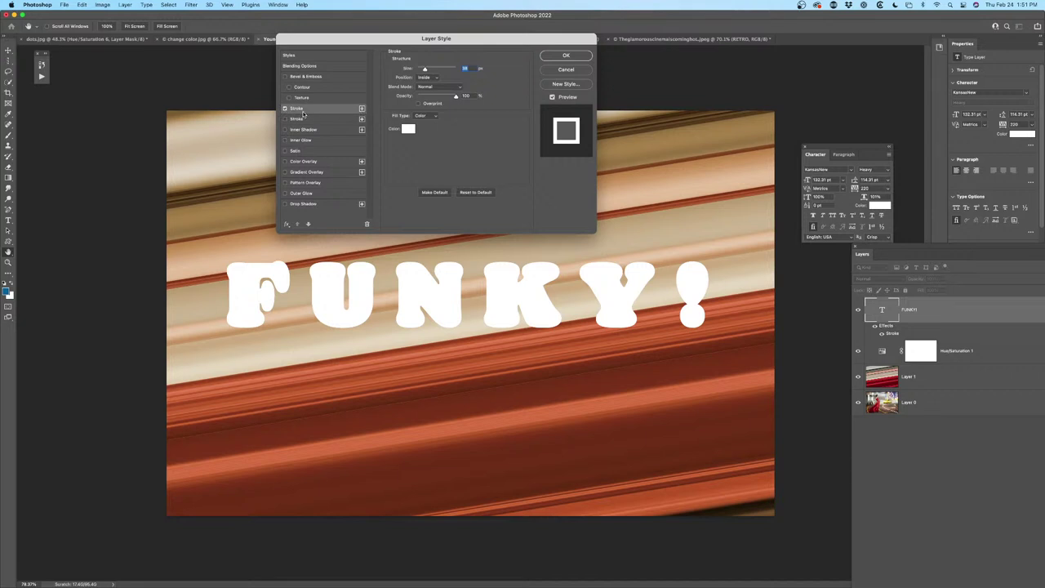
{"action": "left_click", "coordinate": [315, 162]}
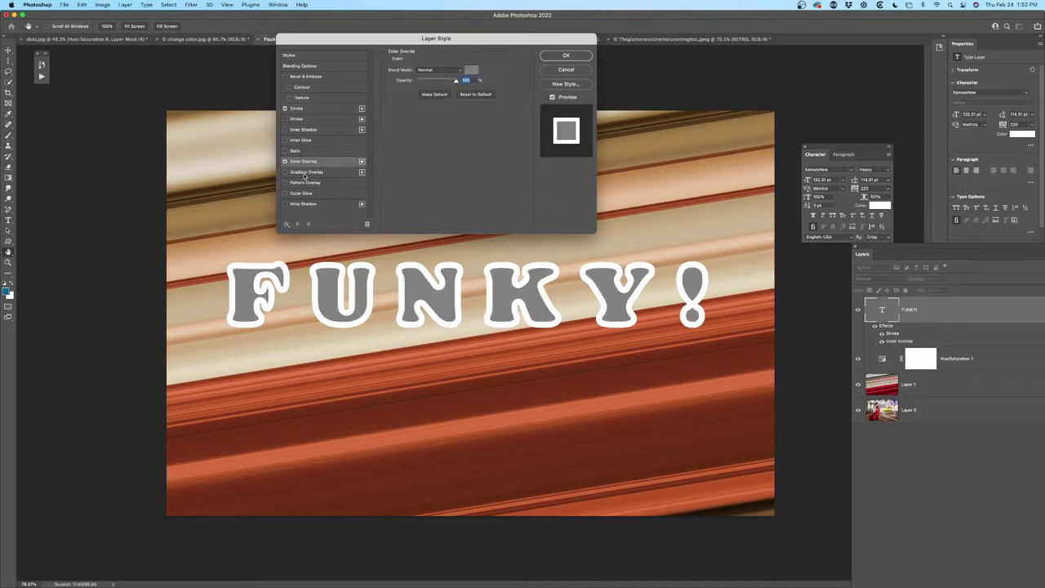
{"action": "left_click", "coordinate": [305, 174]}
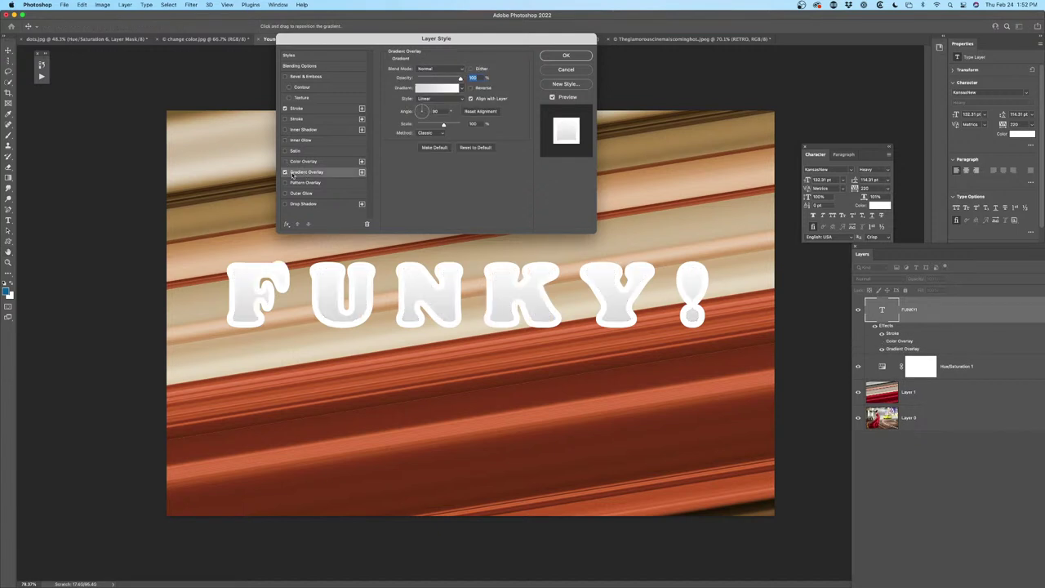
Try several Legacy Default gradients on the title, then move the dialog aside and enable Color Overlay
{"action": "left_click", "coordinate": [465, 87]}
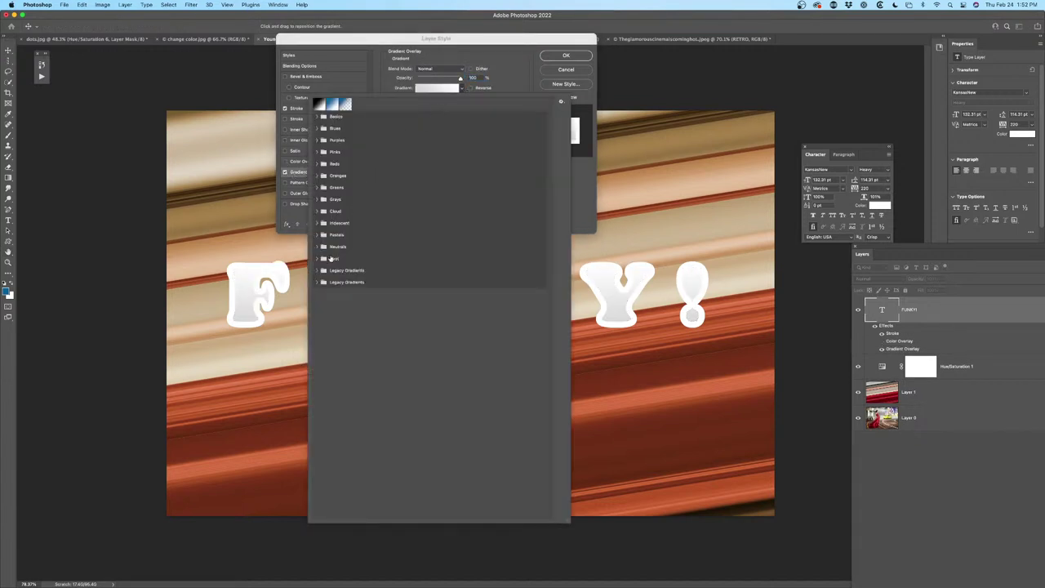
{"action": "left_click", "coordinate": [318, 270]}
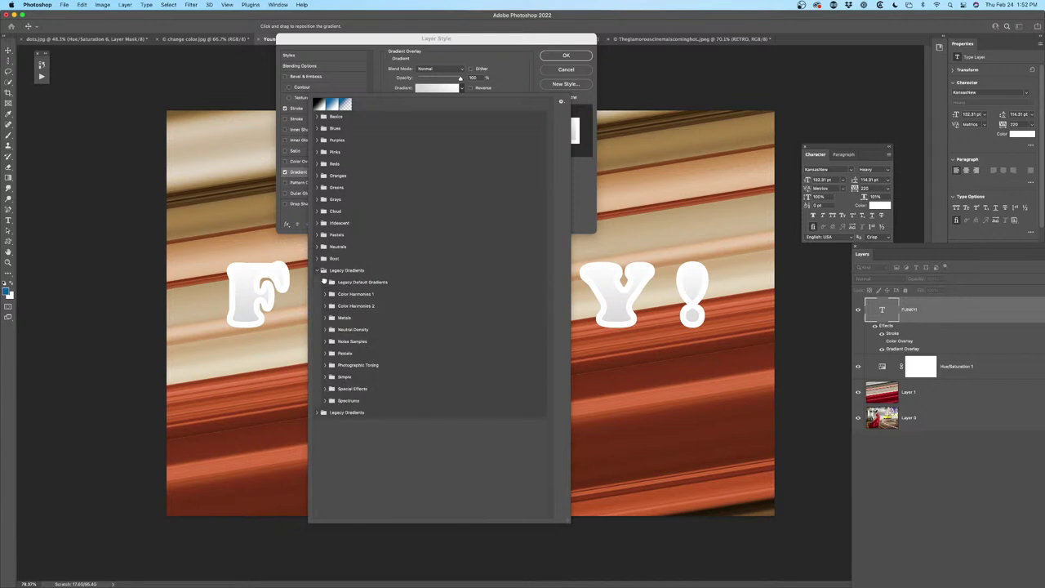
{"action": "left_click", "coordinate": [326, 283]}
{"action": "left_click", "coordinate": [403, 295]}
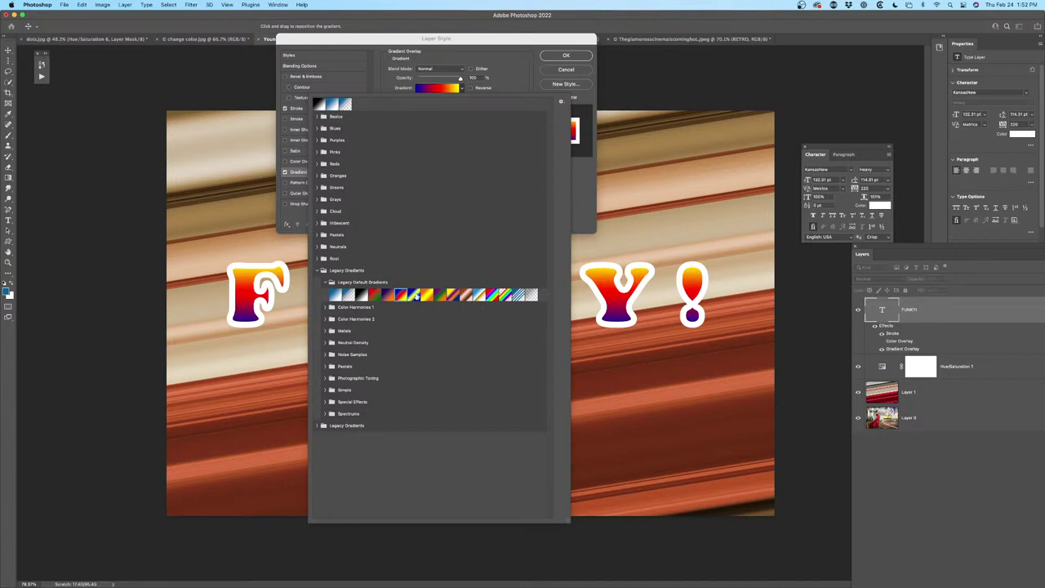
{"action": "left_click", "coordinate": [422, 295]}
{"action": "left_click", "coordinate": [442, 295]}
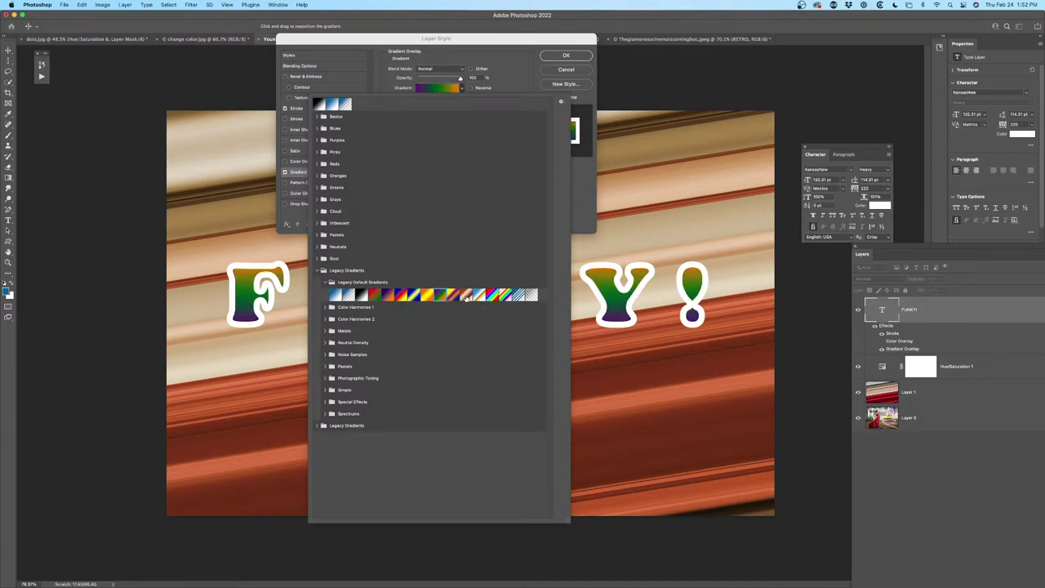
{"action": "left_click", "coordinate": [466, 296]}
{"action": "left_click", "coordinate": [479, 295]}
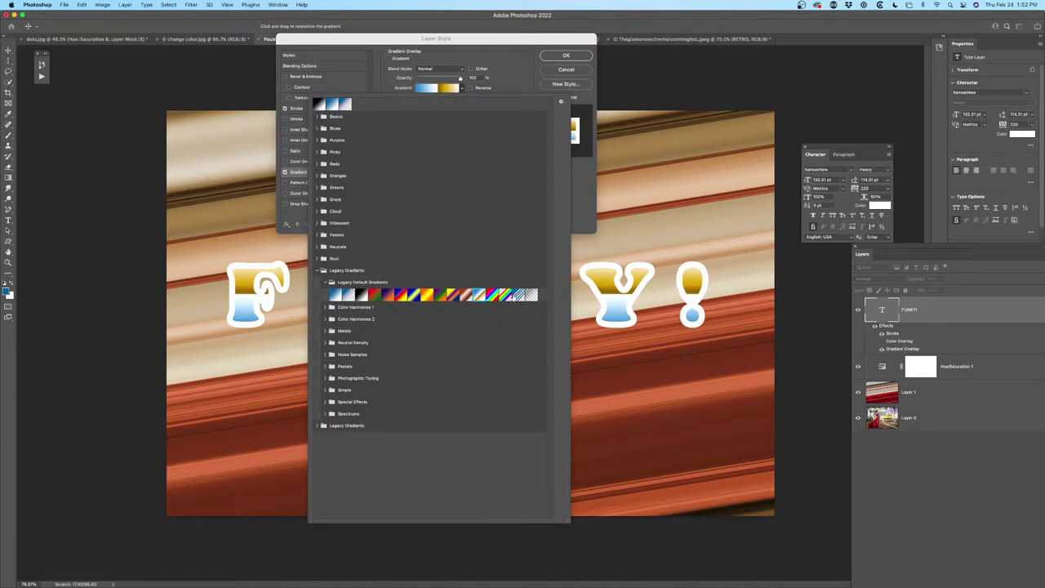
{"action": "left_click_drag", "start_coordinate": [486, 42], "coordinate": [861, 46]}
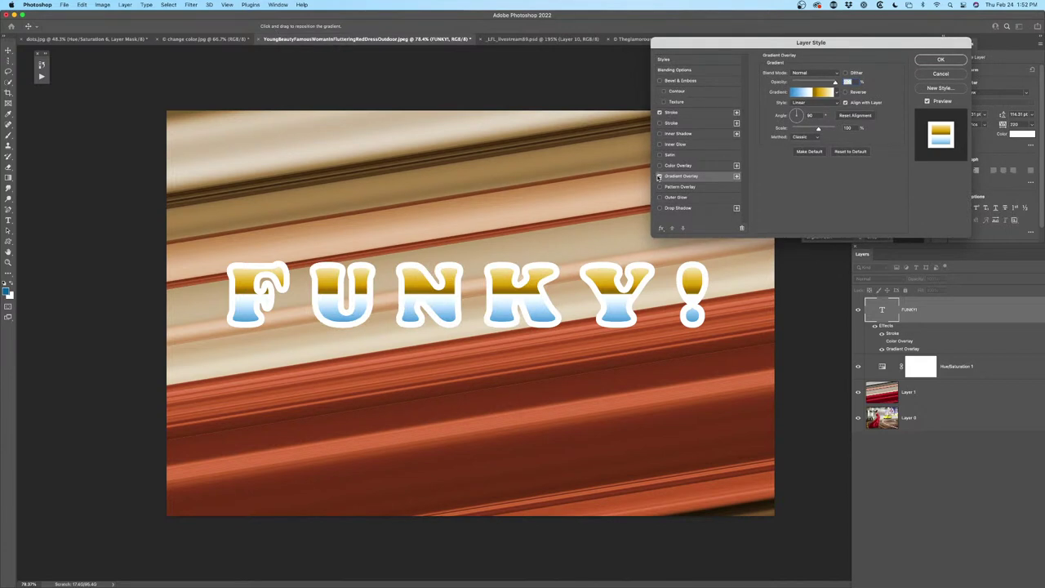
{"action": "left_click", "coordinate": [659, 166]}
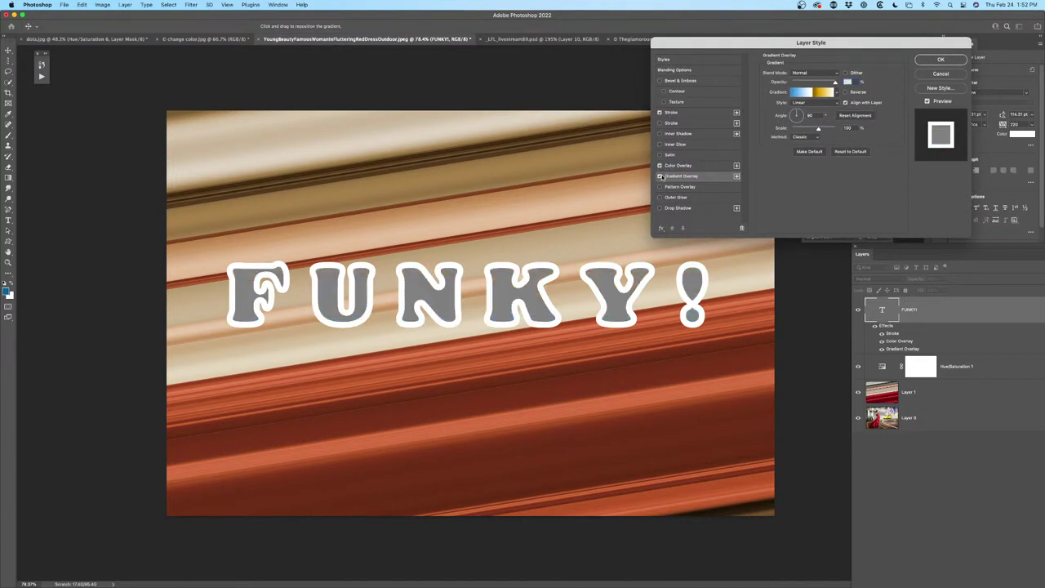
Turn off Gradient Overlay and set the Color Overlay fill to magenta d243d4
{"action": "left_click", "coordinate": [660, 177]}
{"action": "left_click", "coordinate": [680, 166]}
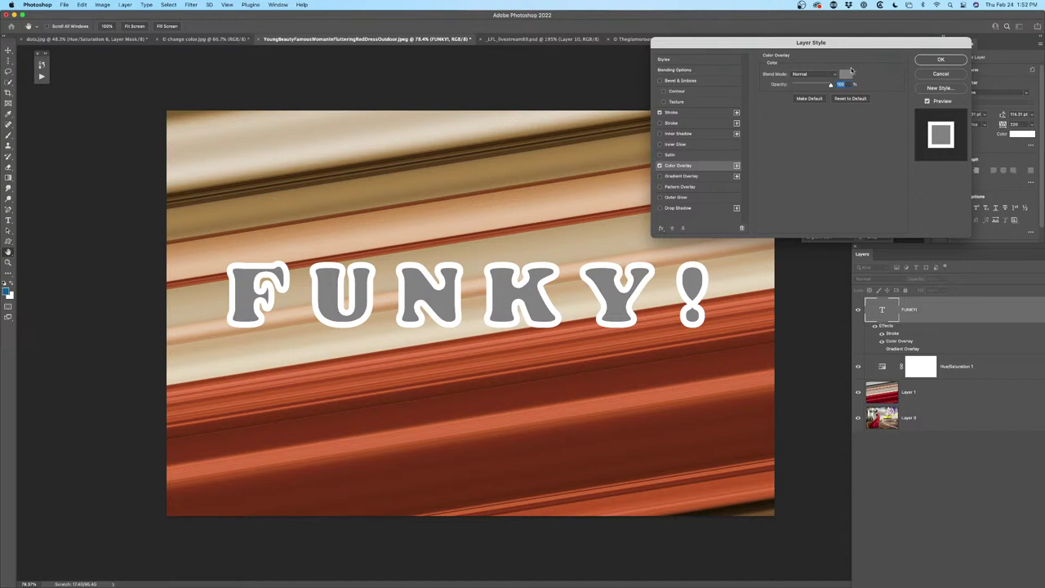
{"action": "left_click", "coordinate": [846, 73]}
{"action": "left_click_drag", "start_coordinate": [640, 137], "coordinate": [641, 118]}
{"action": "left_click", "coordinate": [596, 119]}
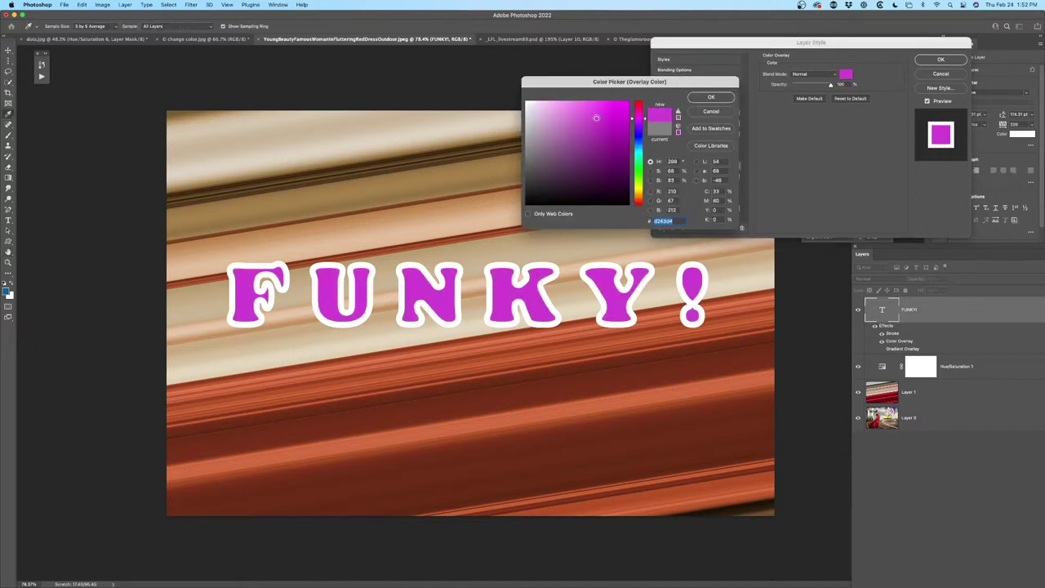
{"action": "left_click", "coordinate": [713, 99]}
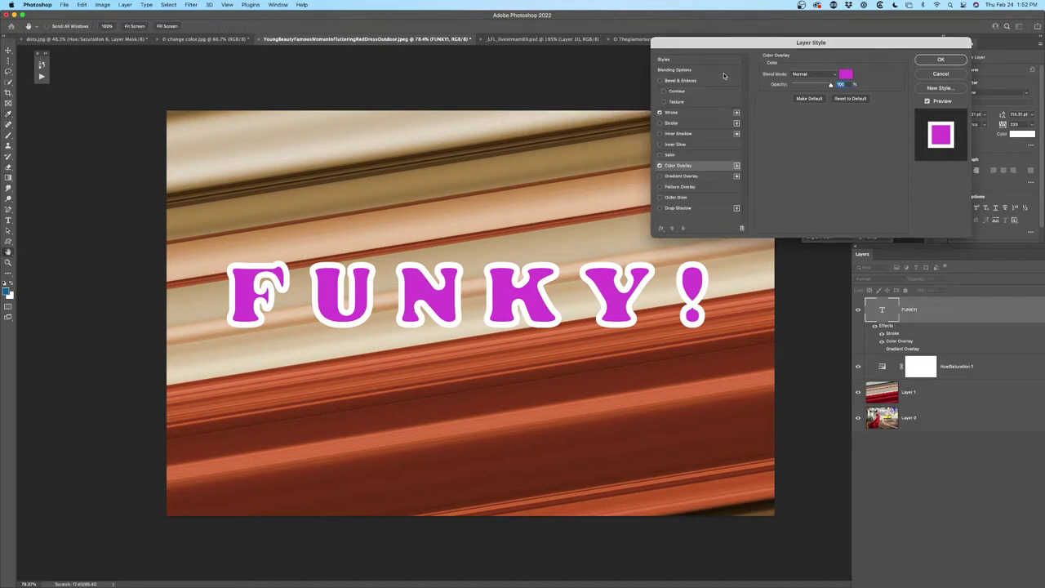
Change the white stroke's Position from Inside to Outside
{"action": "left_click", "coordinate": [674, 112]}
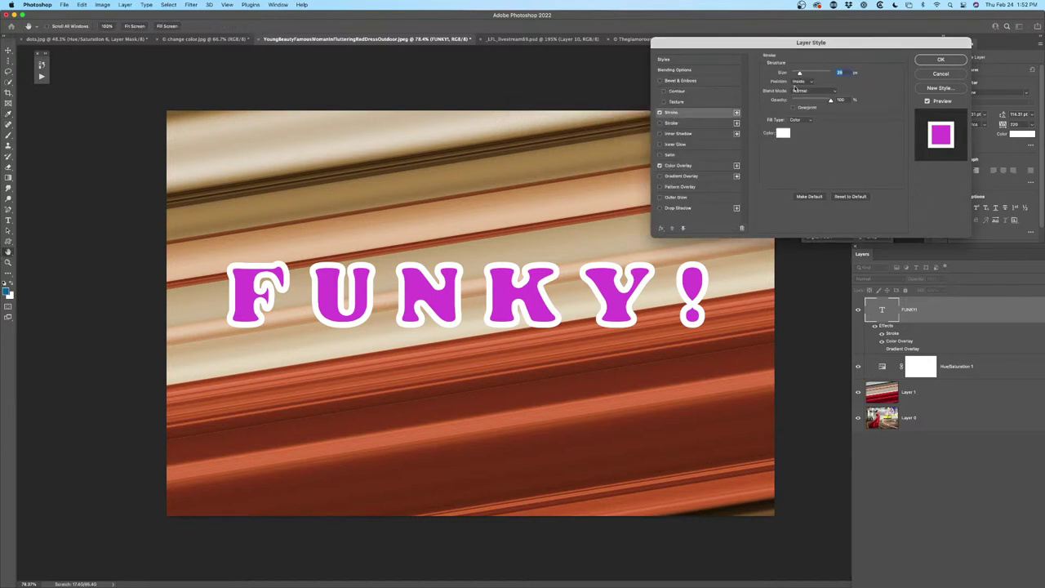
{"action": "left_click", "coordinate": [801, 81]}
{"action": "left_click", "coordinate": [804, 74]}
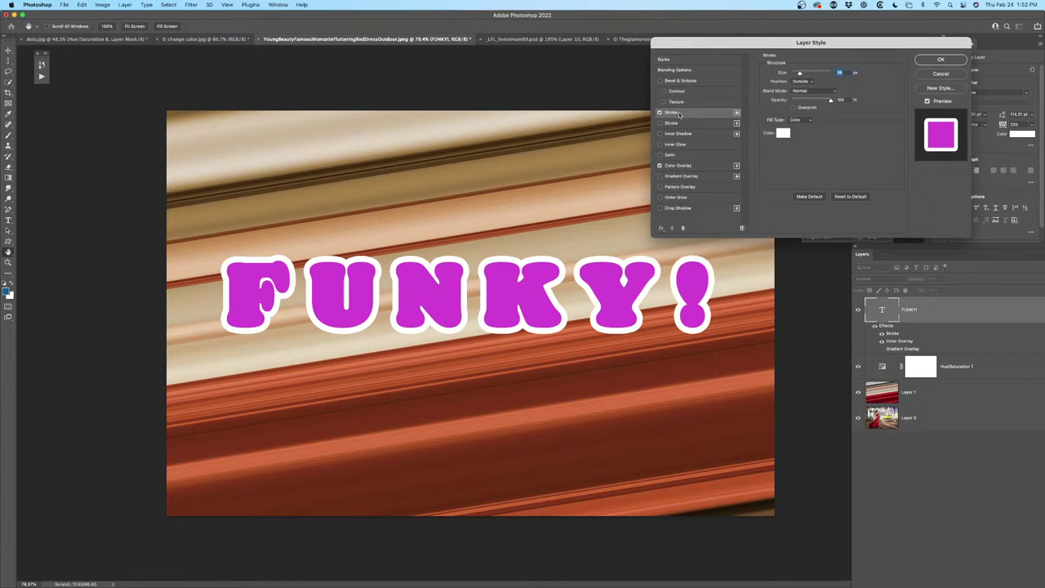
Set the first stroke colour to black 000000
{"action": "left_click", "coordinate": [783, 133]}
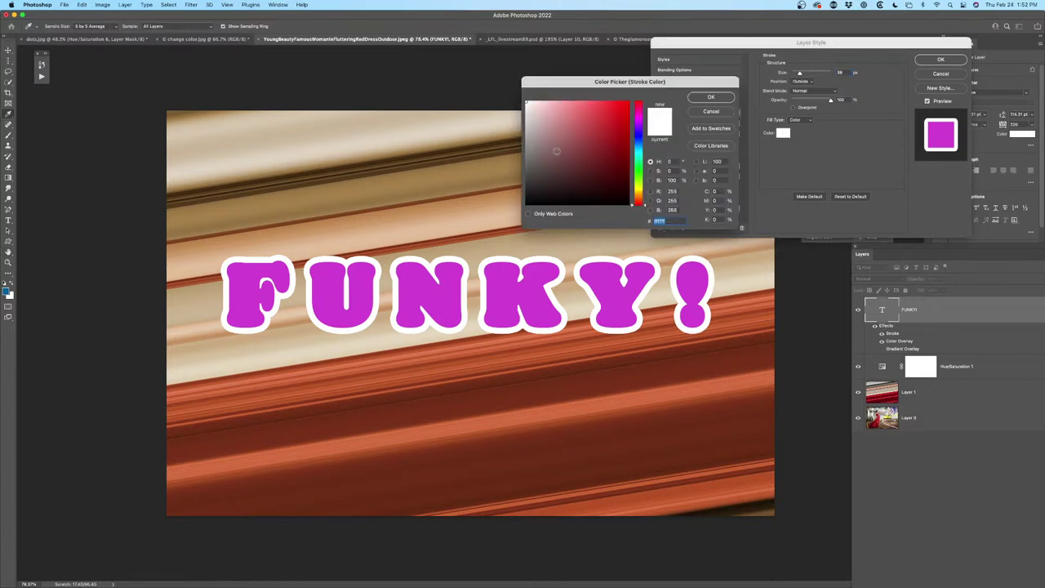
{"action": "type", "text": "000000"}
{"action": "key", "text": "Return"}
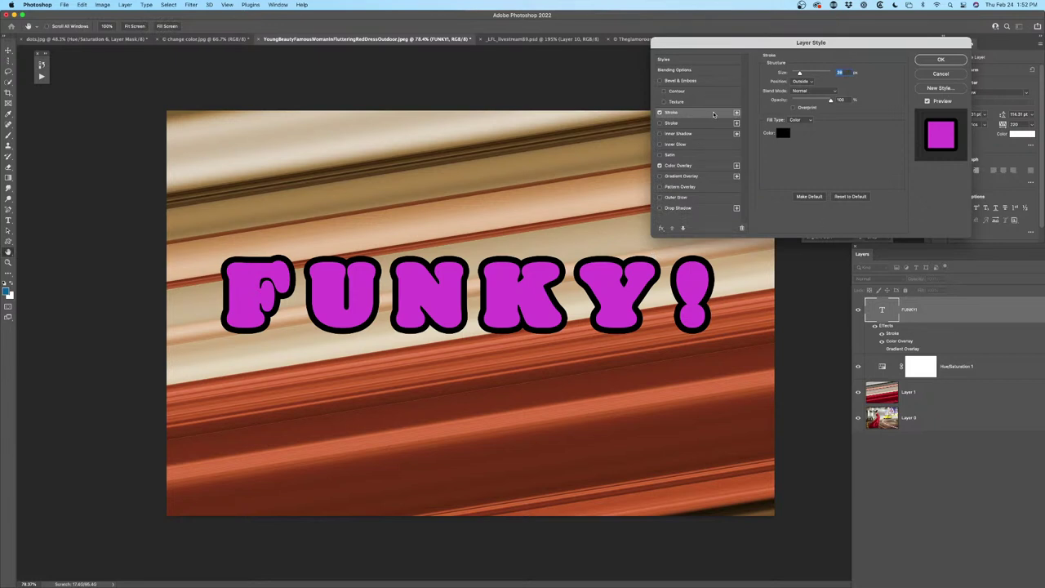
Add a second, thicker stroke and colour it orange
{"action": "left_click", "coordinate": [737, 112]}
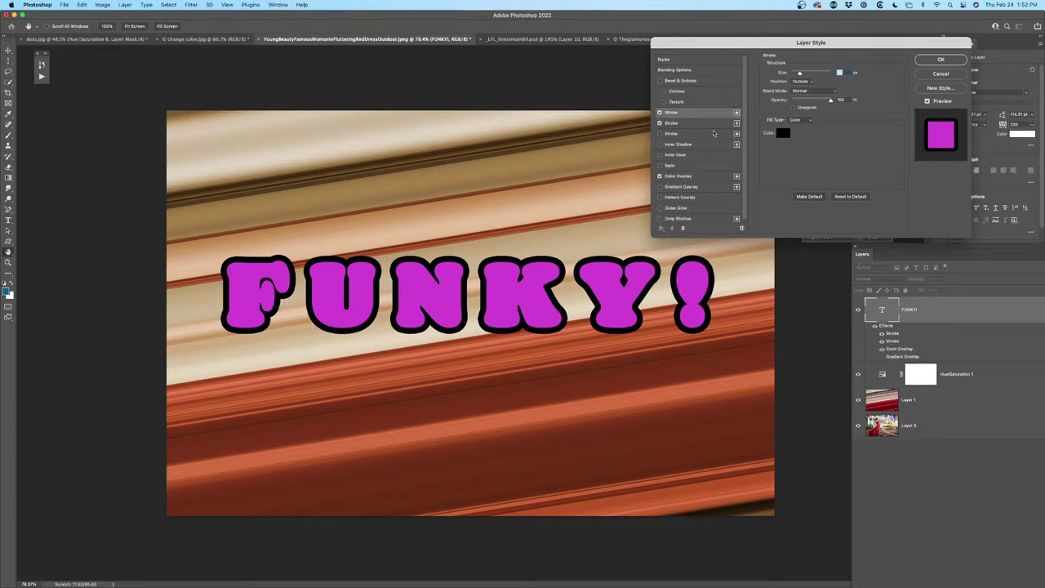
{"action": "left_click", "coordinate": [675, 124]}
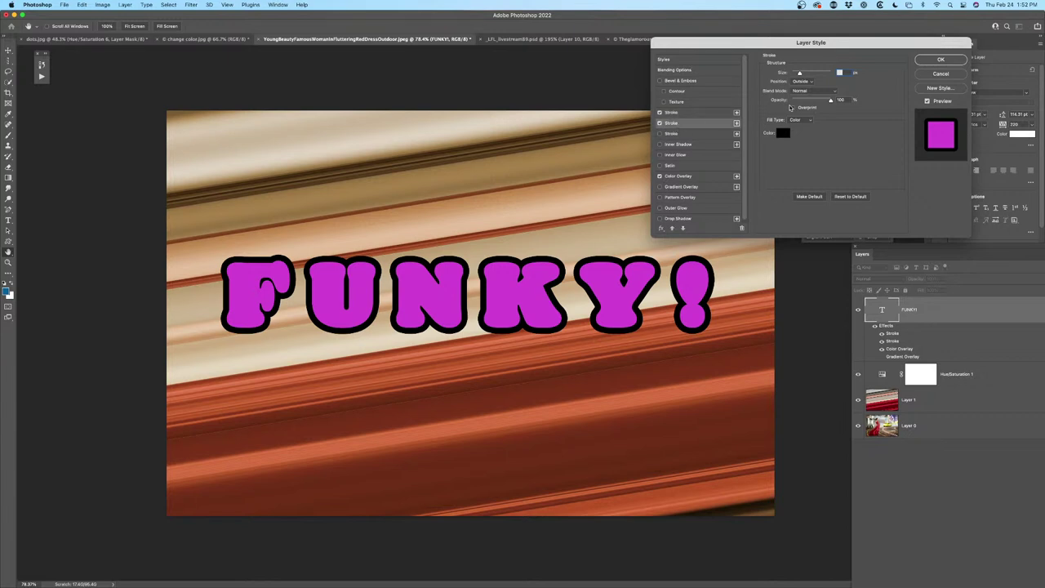
{"action": "left_click", "coordinate": [781, 135]}
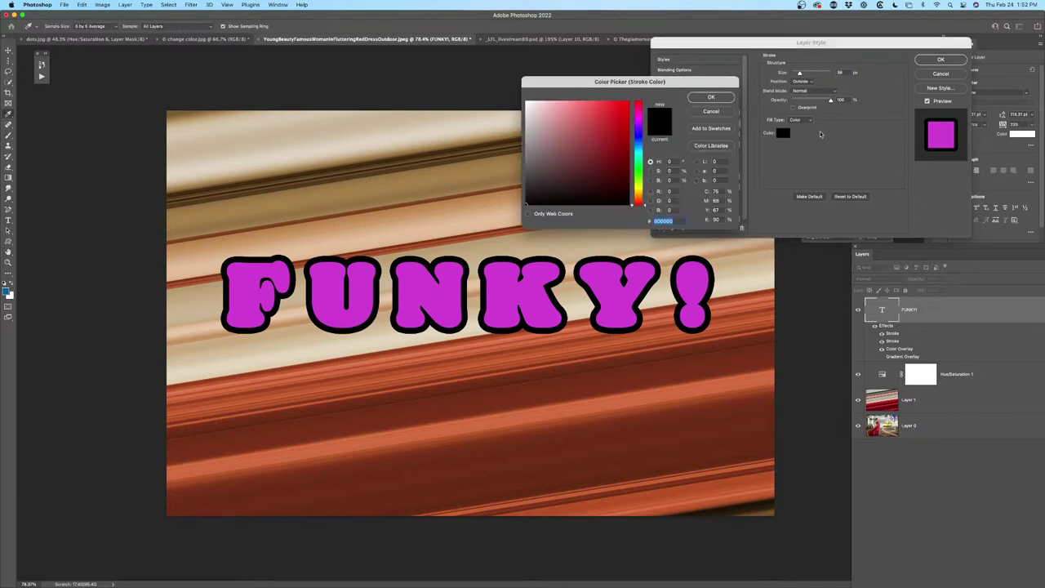
{"action": "left_click", "coordinate": [637, 137]}
{"action": "left_click", "coordinate": [627, 103]}
{"action": "left_click", "coordinate": [708, 98]}
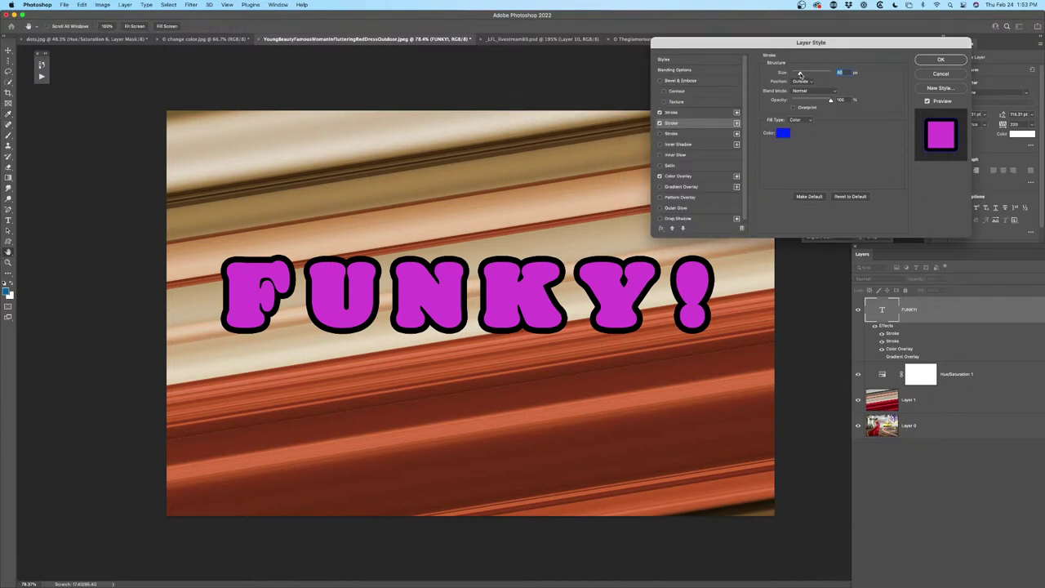
{"action": "left_click_drag", "start_coordinate": [800, 74], "coordinate": [803, 74]}
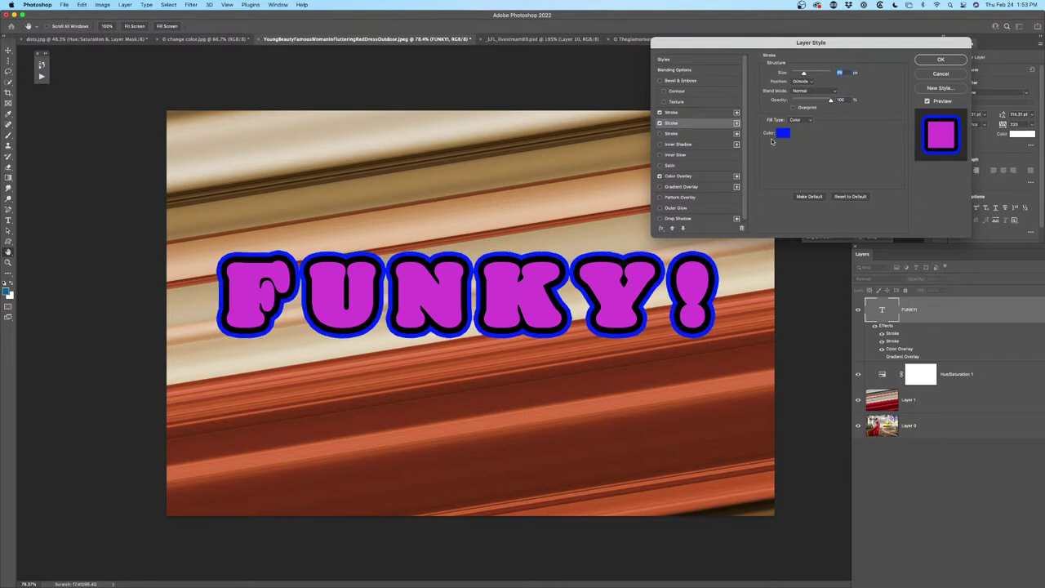
{"action": "left_click", "coordinate": [782, 135]}
{"action": "left_click_drag", "start_coordinate": [645, 138], "coordinate": [643, 197]}
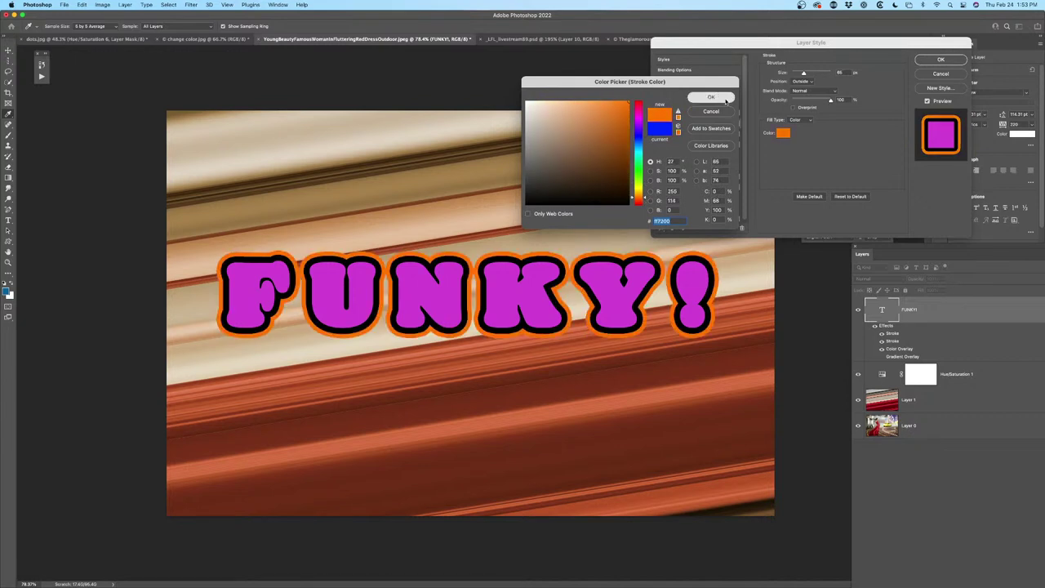
{"action": "left_click", "coordinate": [710, 97]}
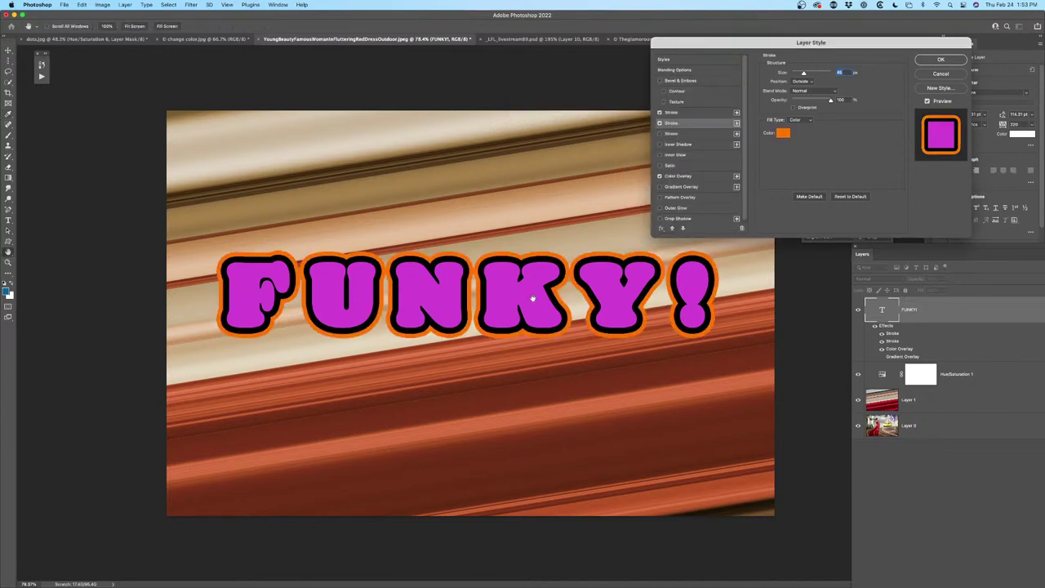
Thin the white third stroke and add a thicker dark orange-brown fourth stroke
{"action": "left_click", "coordinate": [683, 135]}
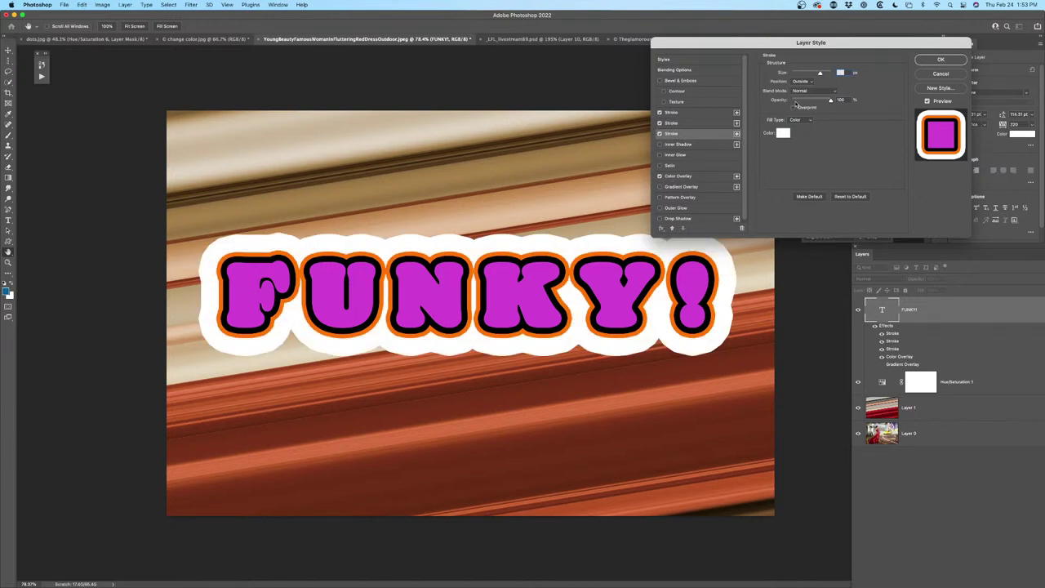
{"action": "left_click_drag", "start_coordinate": [814, 72], "coordinate": [812, 77]}
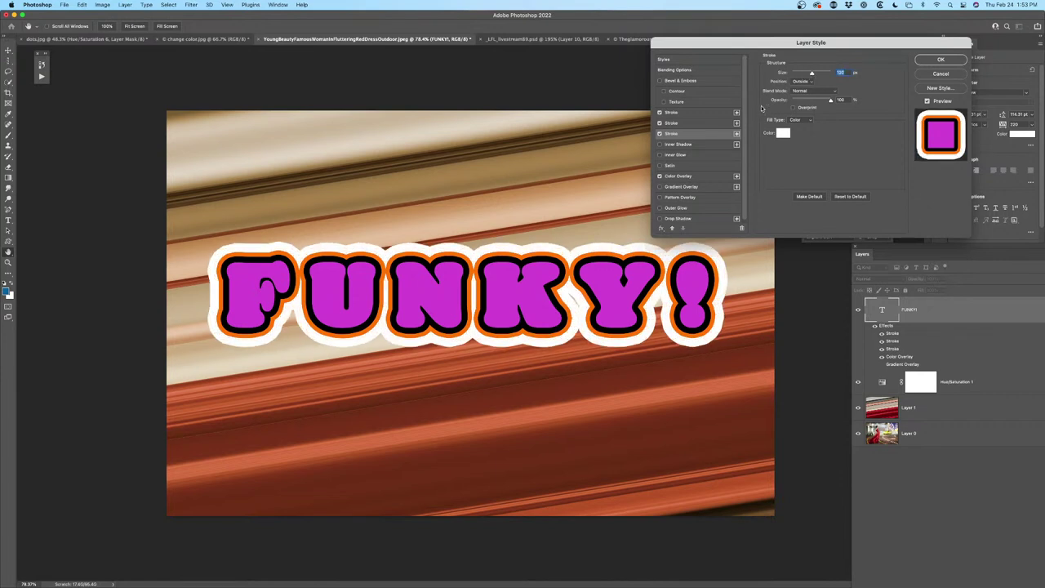
{"action": "left_click", "coordinate": [737, 122]}
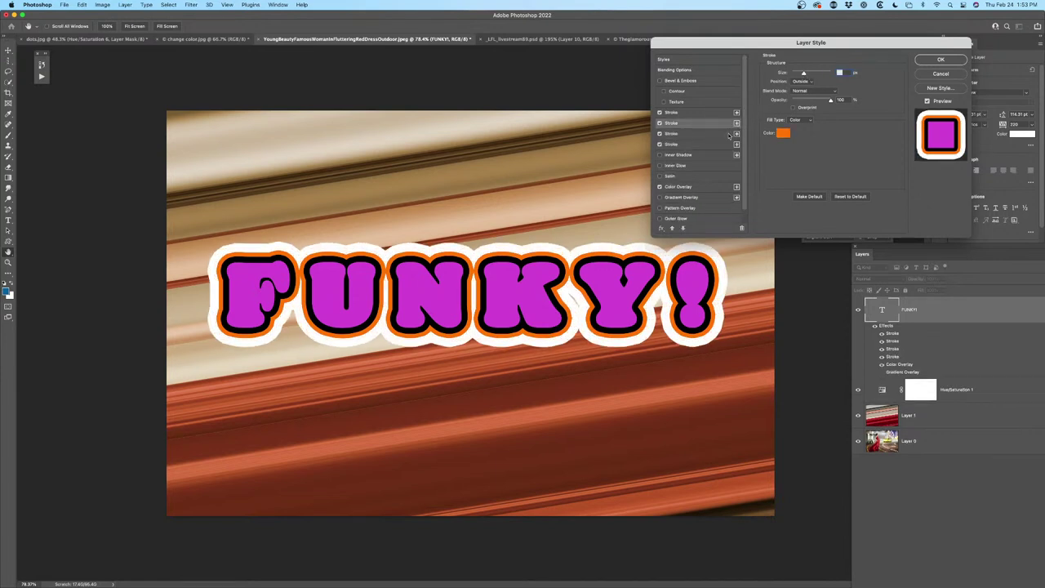
{"action": "left_click", "coordinate": [783, 133]}
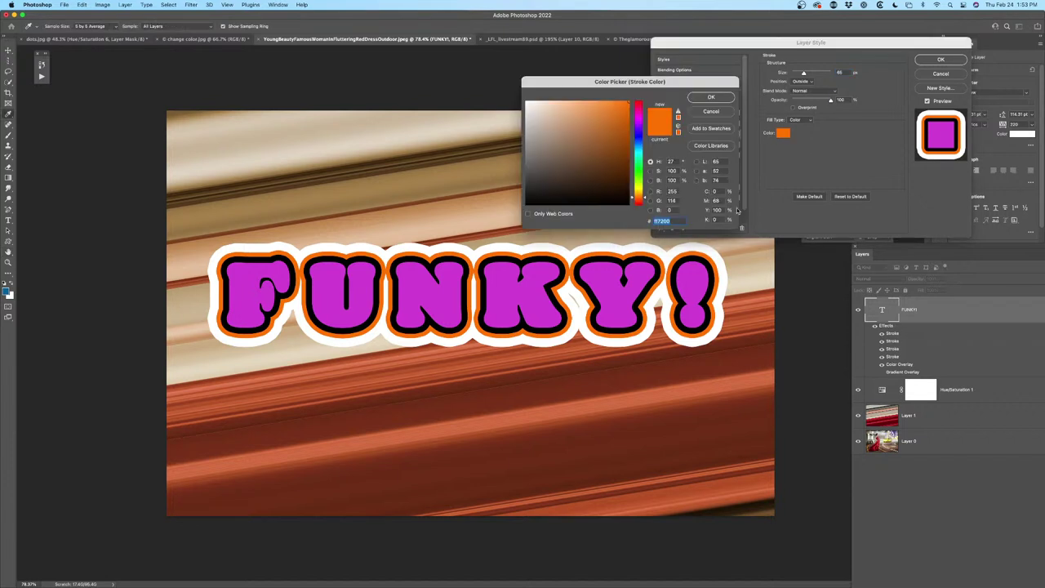
{"action": "left_click", "coordinate": [608, 136]}
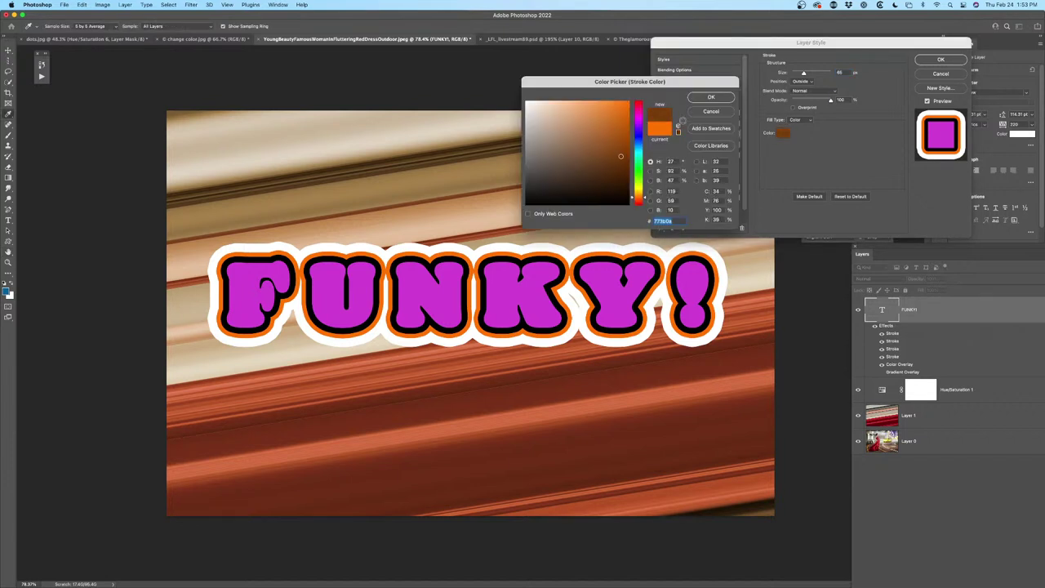
{"action": "left_click", "coordinate": [711, 97]}
{"action": "left_click_drag", "start_coordinate": [804, 73], "coordinate": [808, 75]}
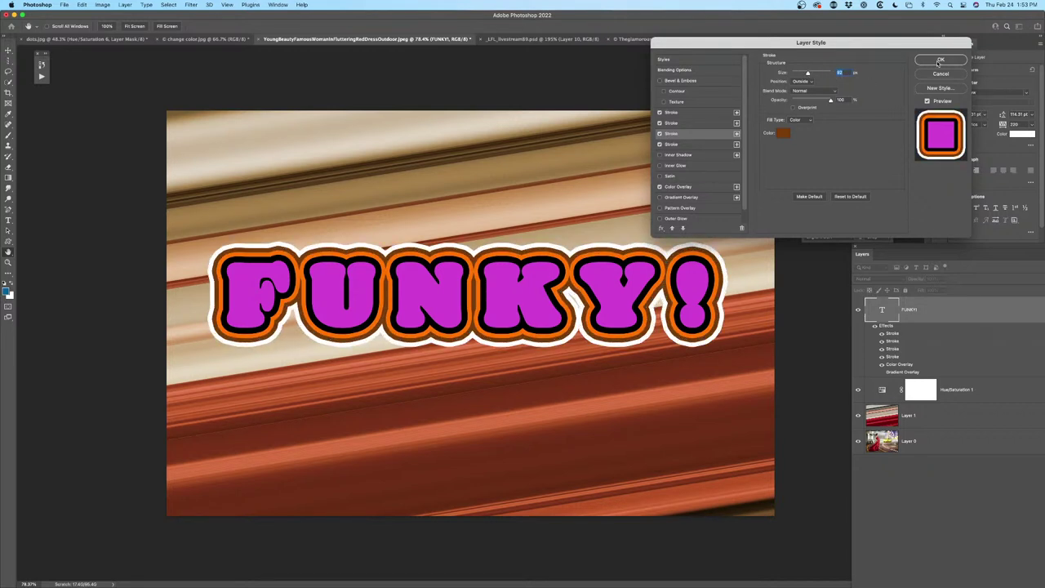
Change the Color Overlay fill to orange f99a04 and apply the layer style
{"action": "left_click", "coordinate": [679, 187]}
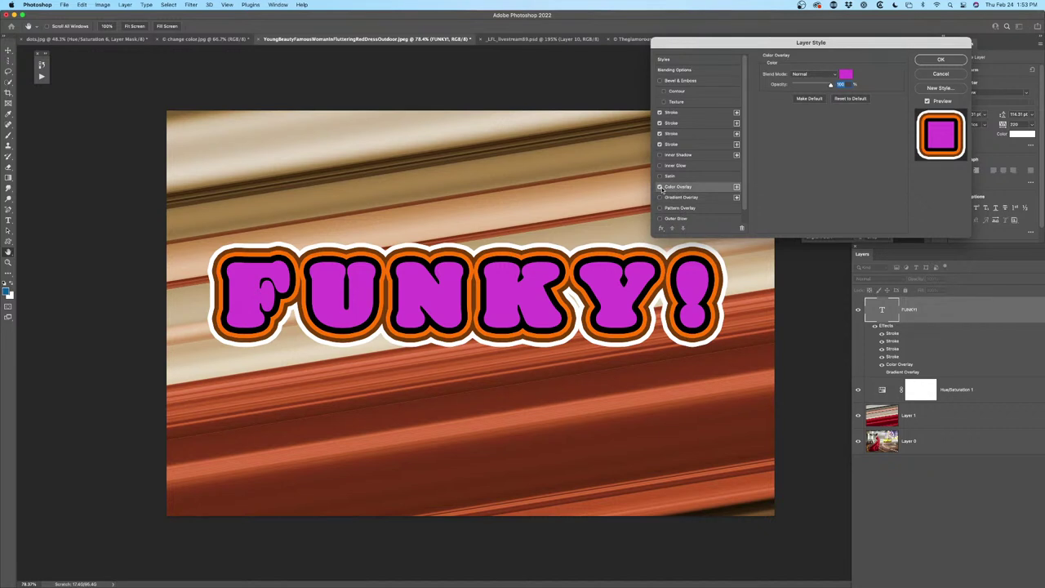
{"action": "left_click", "coordinate": [846, 75]}
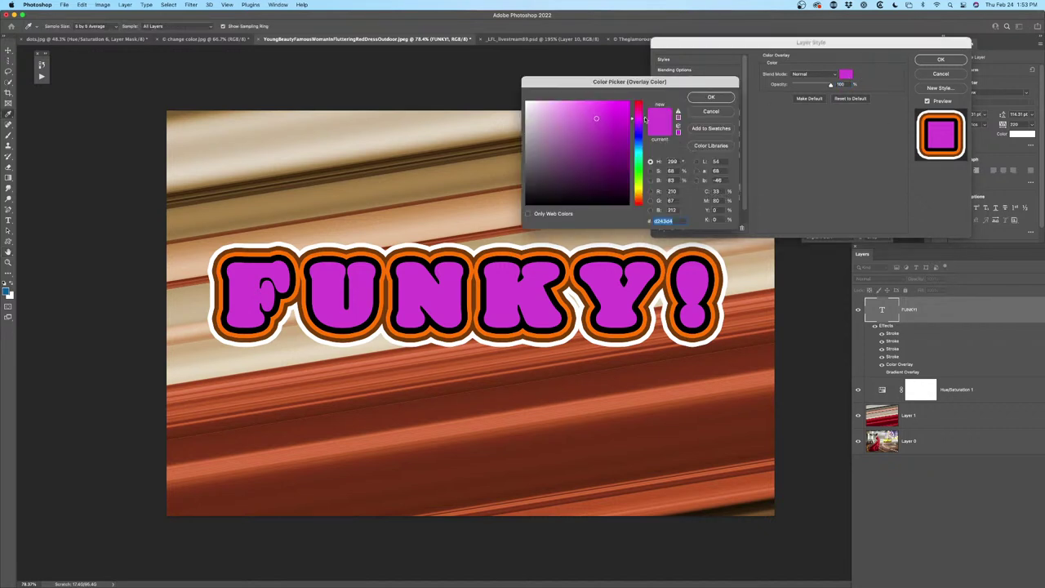
{"action": "left_click_drag", "start_coordinate": [633, 157], "coordinate": [637, 194]}
{"action": "left_click_drag", "start_coordinate": [596, 117], "coordinate": [620, 103]}
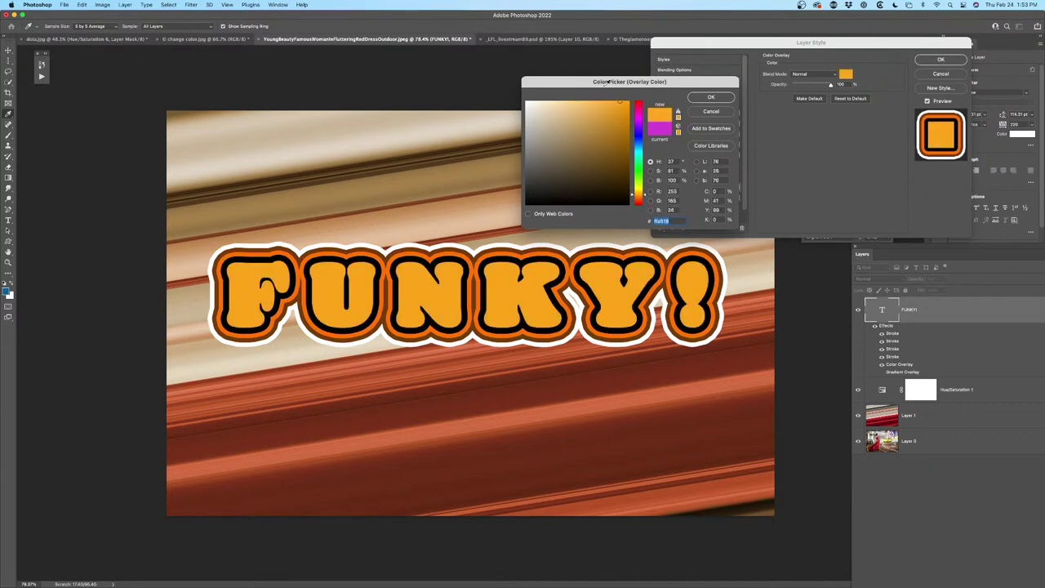
{"action": "left_click", "coordinate": [632, 103]}
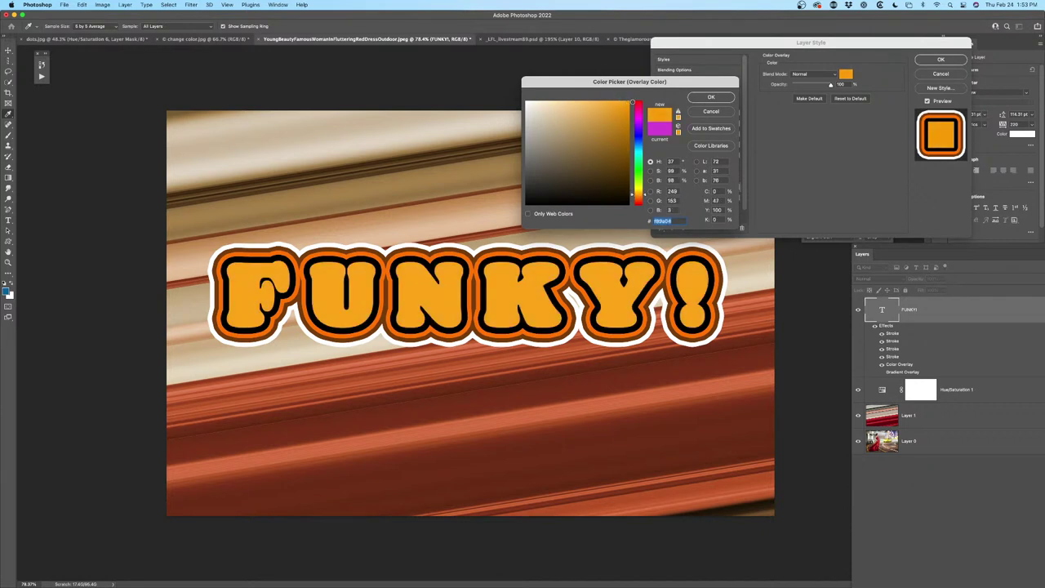
{"action": "left_click", "coordinate": [711, 98]}
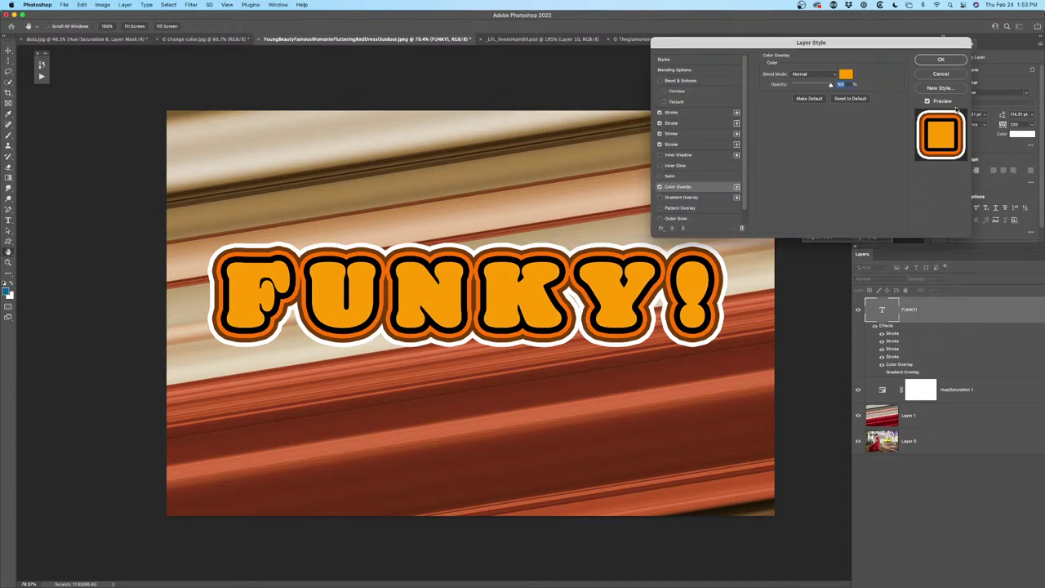
{"action": "left_click", "coordinate": [955, 62]}
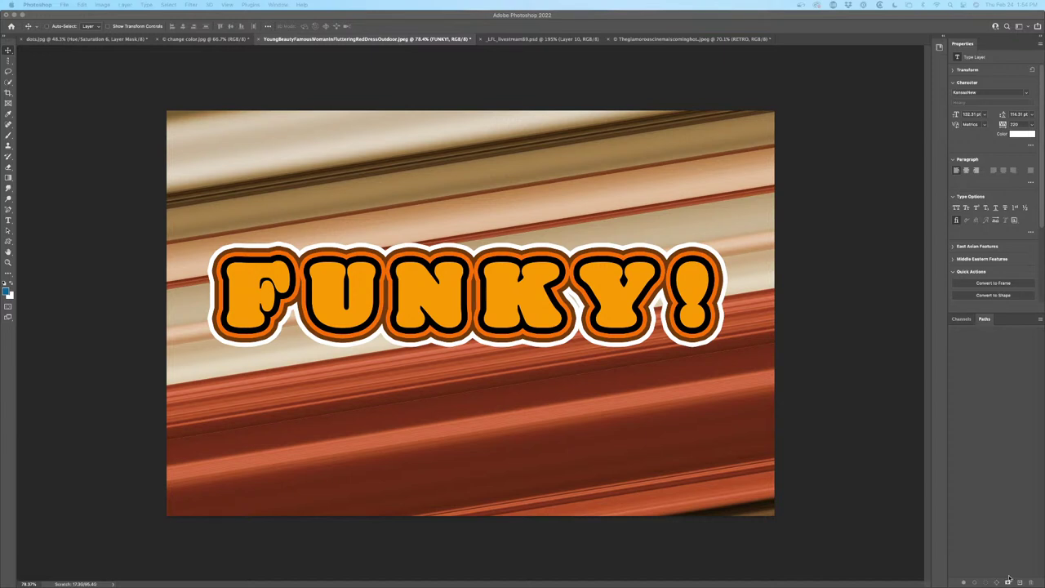
Bring Photoshop forward and move the Layers panel up and left, nearer the canvas
{"action": "mouse_move", "coordinate": [602, 584]}
{"action": "left_click", "coordinate": [7, 52]}
{"action": "left_click", "coordinate": [939, 48]}
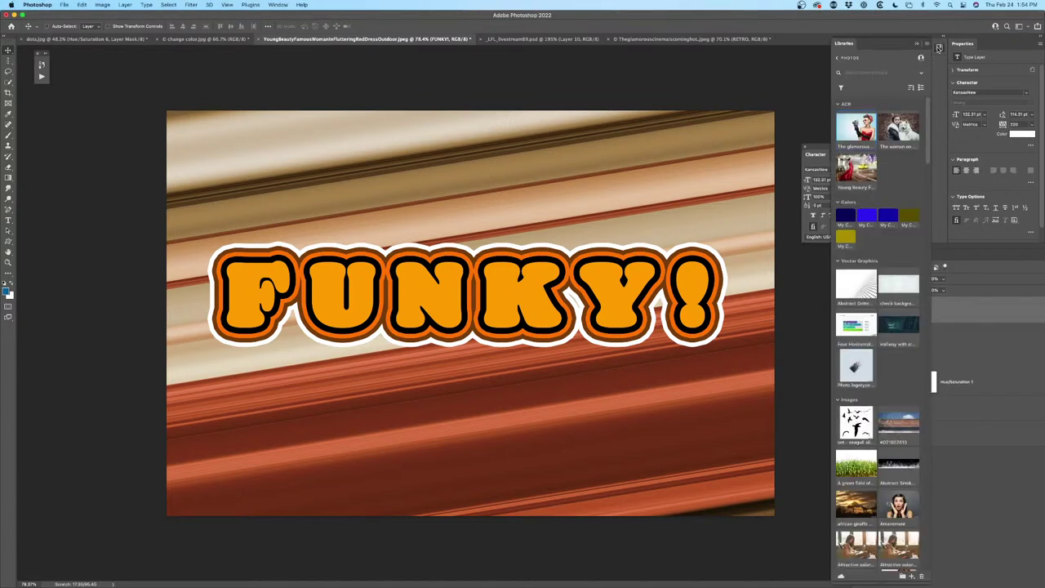
{"action": "left_click", "coordinate": [940, 48]}
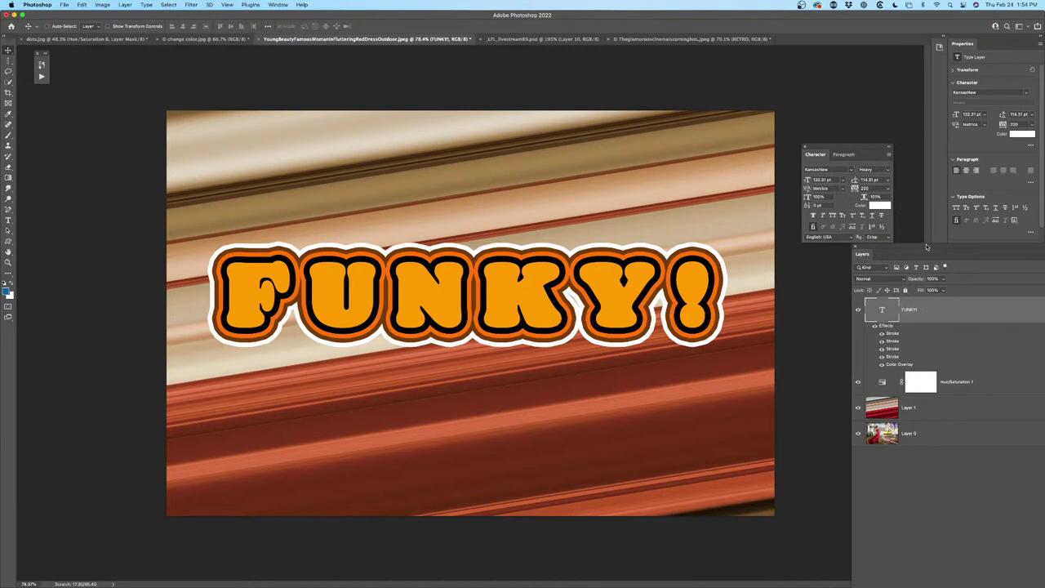
{"action": "left_click_drag", "start_coordinate": [927, 248], "coordinate": [864, 157]}
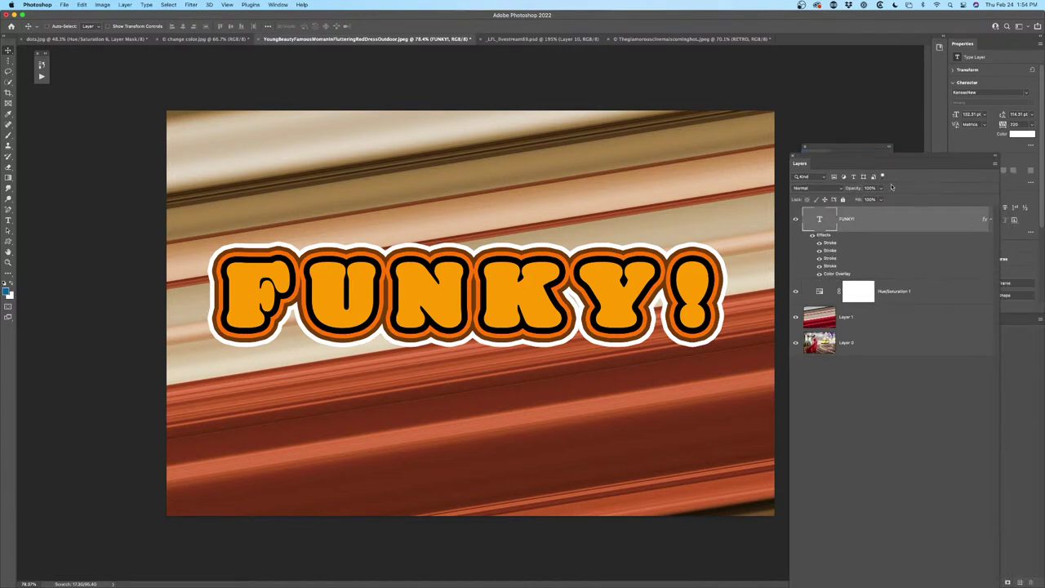
Reopen the FUNKY! layer style and enable Drop Shadow
{"action": "double_click", "coordinate": [829, 237]}
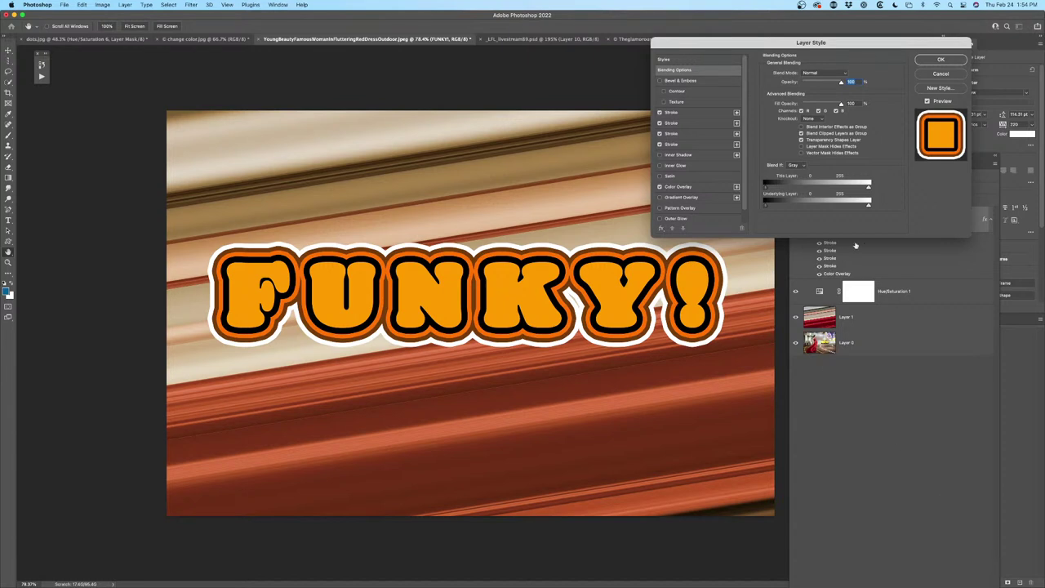
{"action": "left_click_drag", "start_coordinate": [717, 43], "coordinate": [757, 22]}
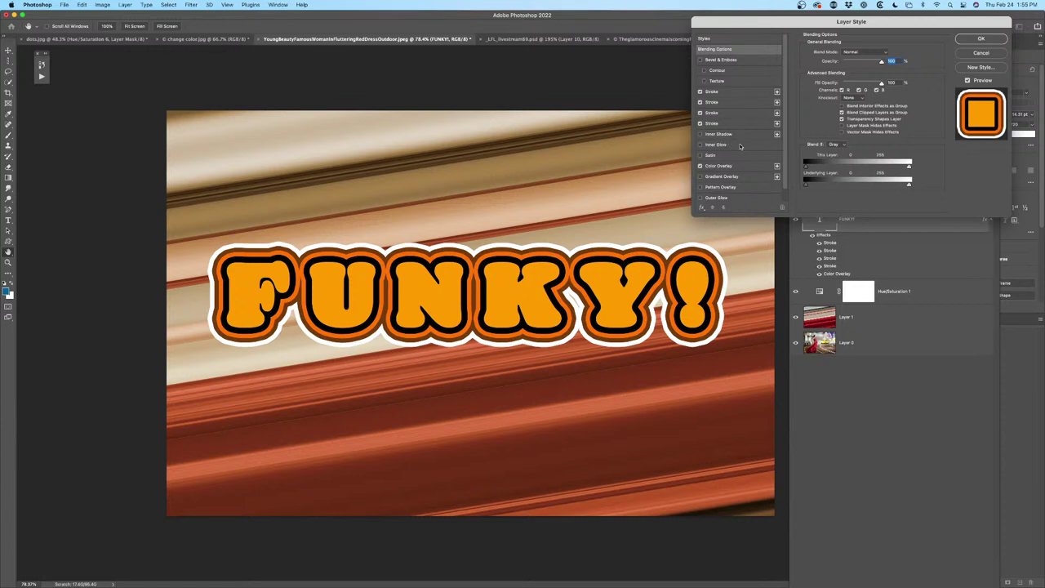
{"action": "scroll", "coordinate": [732, 150], "scroll_direction": "down", "scroll_amount": 1}
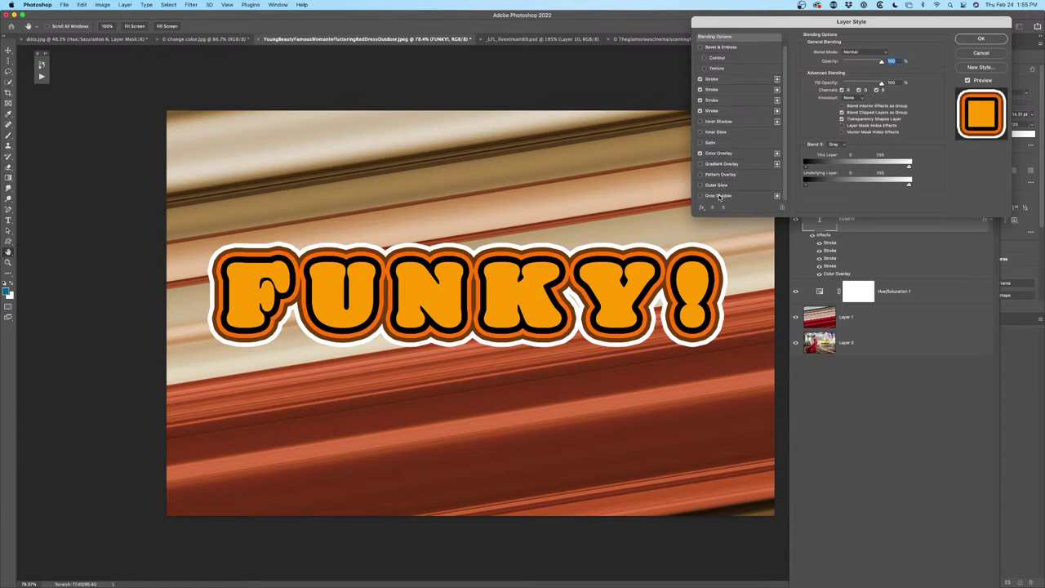
{"action": "left_click", "coordinate": [718, 196]}
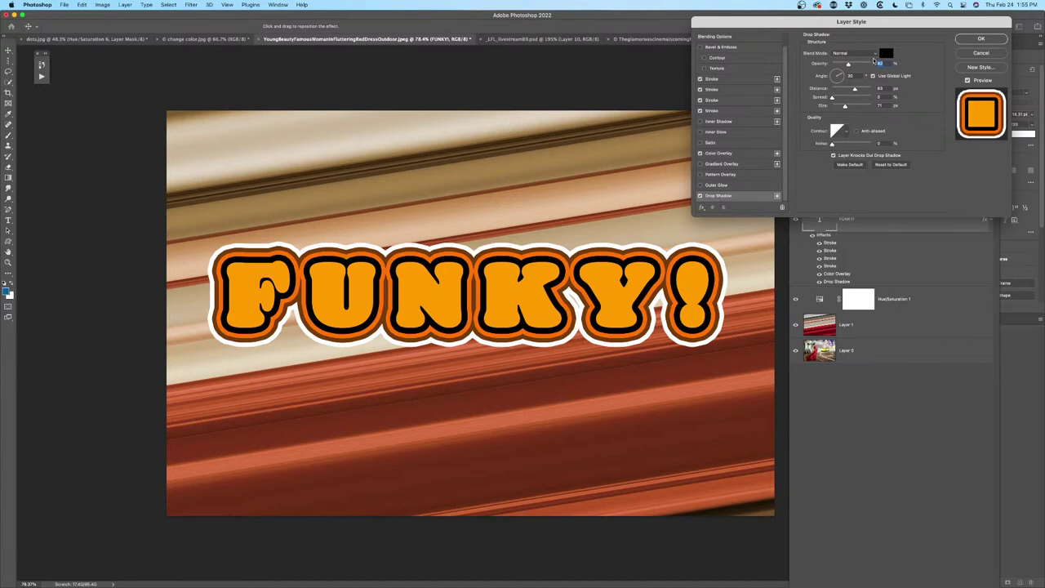
Tune the black drop shadow to 100% opacity and 55 px distance, adjusting spread and size
{"action": "left_click", "coordinate": [871, 63]}
{"action": "left_click_drag", "start_coordinate": [834, 97], "coordinate": [846, 98]}
{"action": "mouse_move", "coordinate": [853, 107]}
{"action": "left_mouse_down"}
{"action": "mouse_move", "coordinate": [873, 110]}
{"action": "mouse_move", "coordinate": [853, 100]}
{"action": "mouse_move", "coordinate": [869, 98]}
{"action": "mouse_move", "coordinate": [821, 108]}
{"action": "mouse_move", "coordinate": [877, 99]}
{"action": "mouse_move", "coordinate": [838, 106]}
{"action": "mouse_move", "coordinate": [853, 107]}
{"action": "left_mouse_up"}
{"action": "mouse_move", "coordinate": [649, 285]}
{"action": "left_mouse_down"}
{"action": "mouse_move", "coordinate": [696, 250]}
{"action": "mouse_move", "coordinate": [703, 260]}
{"action": "mouse_move", "coordinate": [692, 284]}
{"action": "mouse_move", "coordinate": [649, 306]}
{"action": "left_mouse_up"}
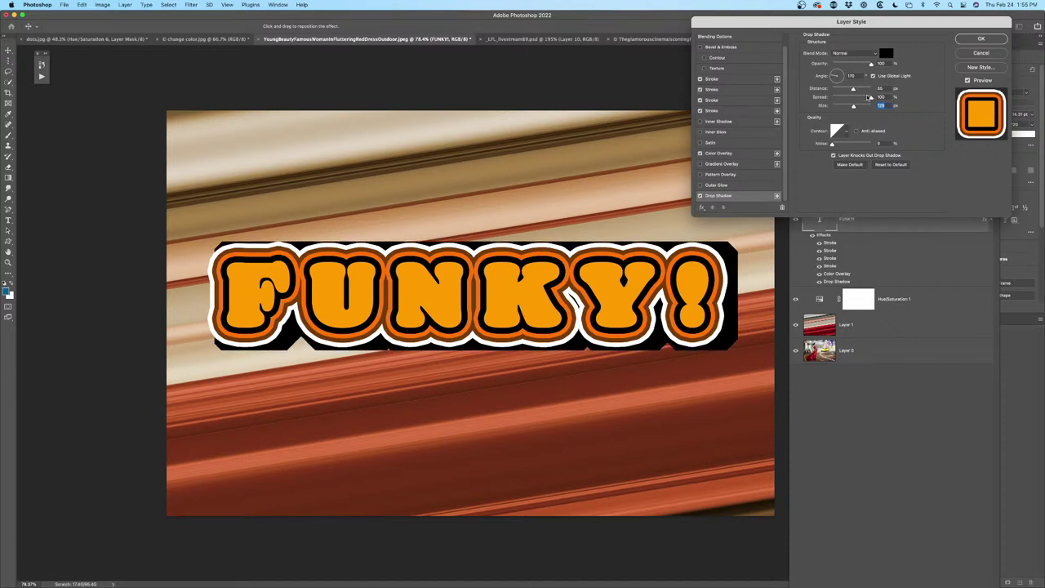
{"action": "left_click_drag", "start_coordinate": [870, 98], "coordinate": [859, 99]}
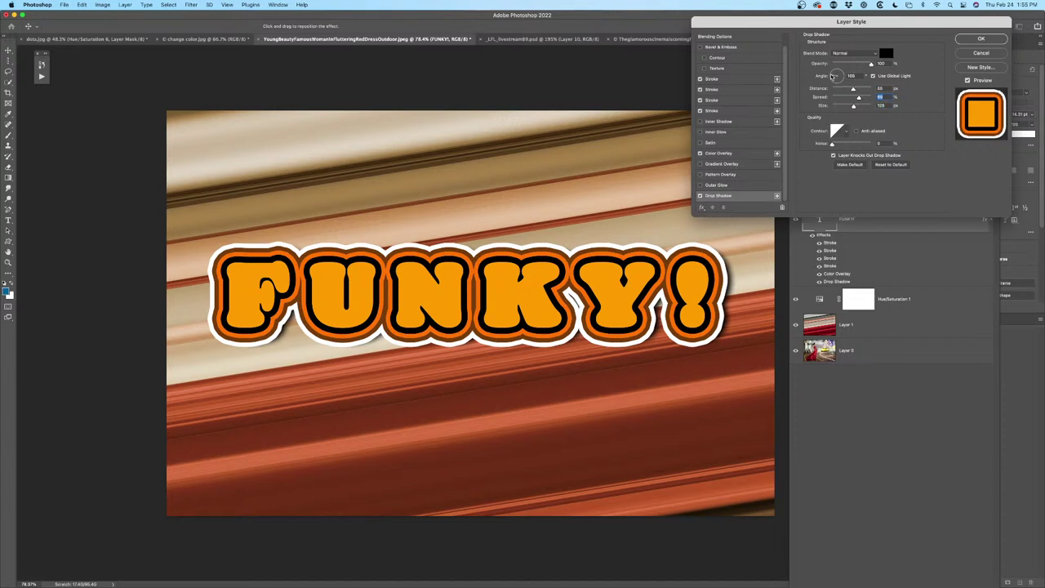
{"action": "left_click", "coordinate": [833, 75]}
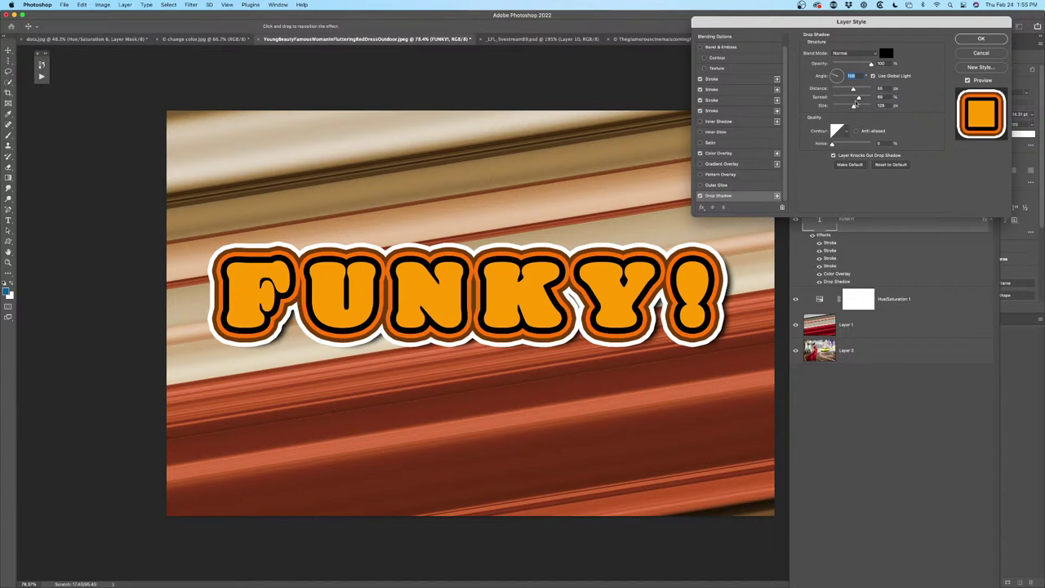
{"action": "left_click_drag", "start_coordinate": [855, 108], "coordinate": [859, 106]}
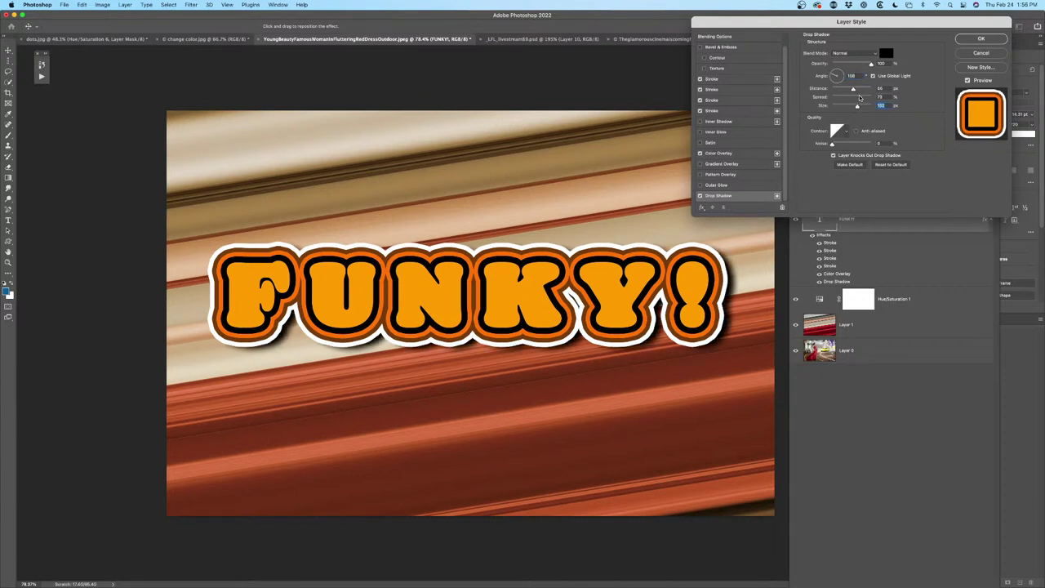
Make the drop shadow hard-edged: size 0, spread 100%, distance 104 px, some noise, and apply
{"action": "left_click", "coordinate": [859, 98]}
{"action": "left_click_drag", "start_coordinate": [854, 90], "coordinate": [833, 75]}
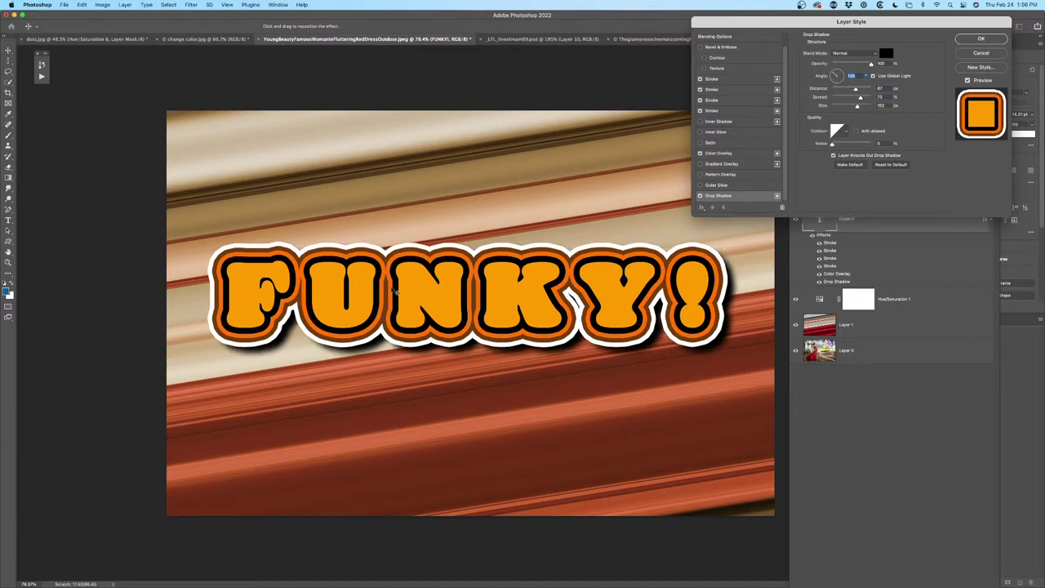
{"action": "left_click_drag", "start_coordinate": [871, 64], "coordinate": [846, 90]}
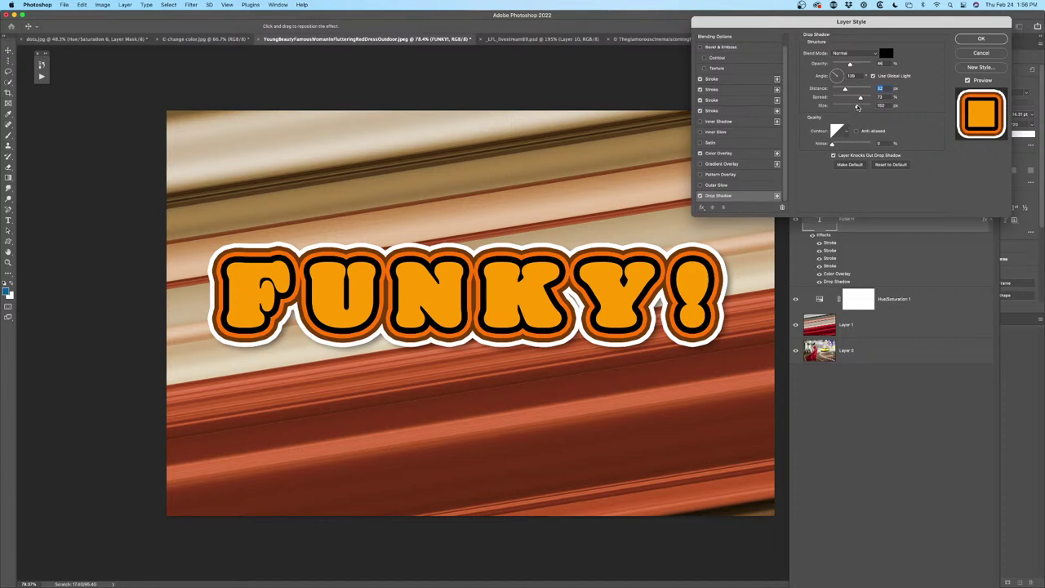
{"action": "left_click_drag", "start_coordinate": [857, 106], "coordinate": [838, 107]}
{"action": "left_click", "coordinate": [819, 106]}
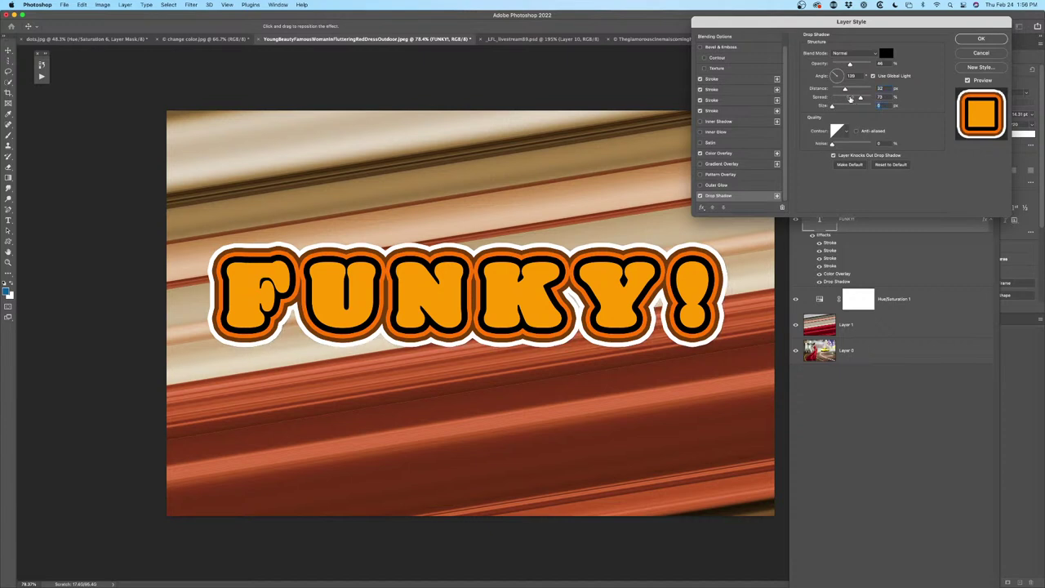
{"action": "left_click", "coordinate": [873, 98]}
{"action": "left_click_drag", "start_coordinate": [854, 91], "coordinate": [876, 65]}
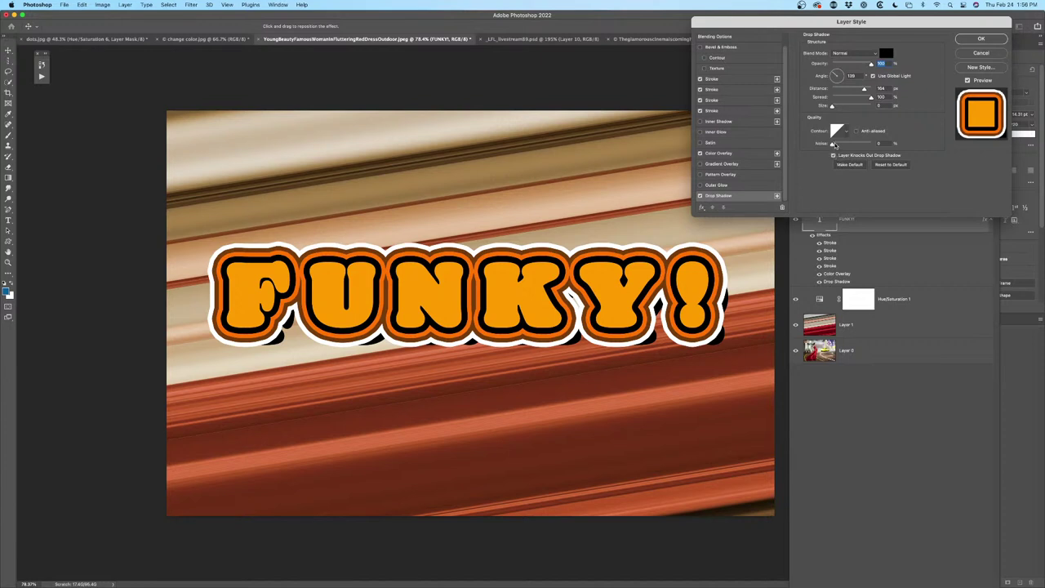
{"action": "mouse_move", "coordinate": [833, 144]}
{"action": "left_mouse_down"}
{"action": "mouse_move", "coordinate": [866, 144]}
{"action": "mouse_move", "coordinate": [818, 148]}
{"action": "left_mouse_up"}
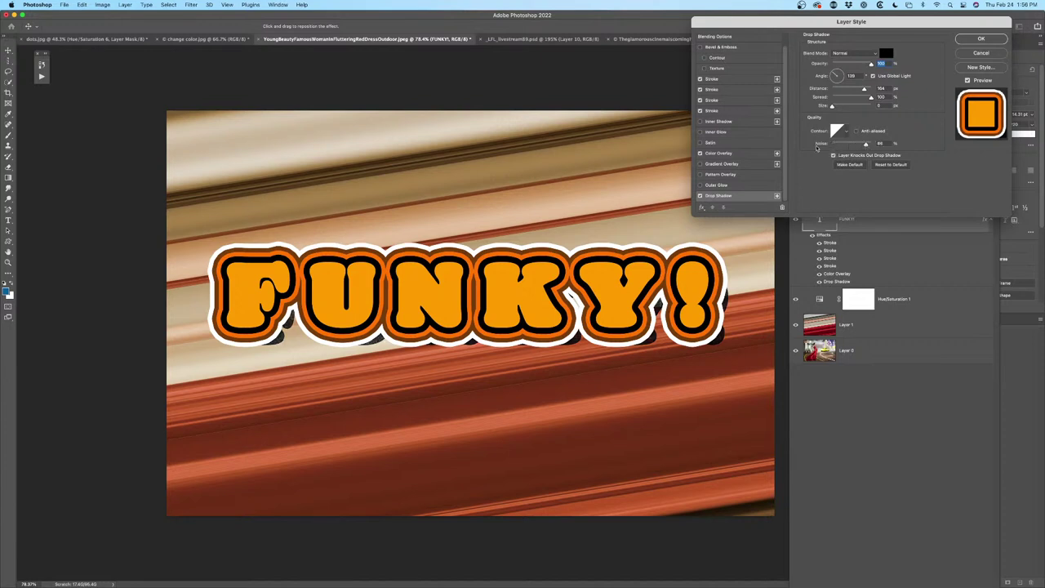
{"action": "left_click", "coordinate": [981, 39]}
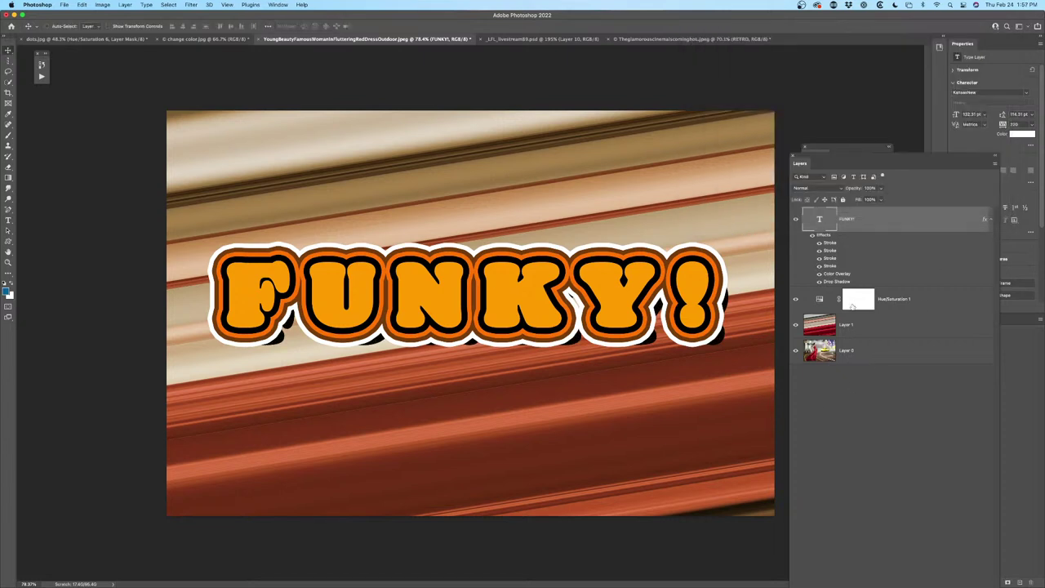
Hide the FUNKY! layer's drop shadow effect
{"action": "left_click", "coordinate": [823, 222], "text": "super"}
{"action": "key", "text": "super+d"}
{"action": "left_click", "coordinate": [819, 281]}
Convert the FUNKY! layer to an embedded smart object and move the Layers panel to the top right
{"action": "right_click", "coordinate": [858, 219]}
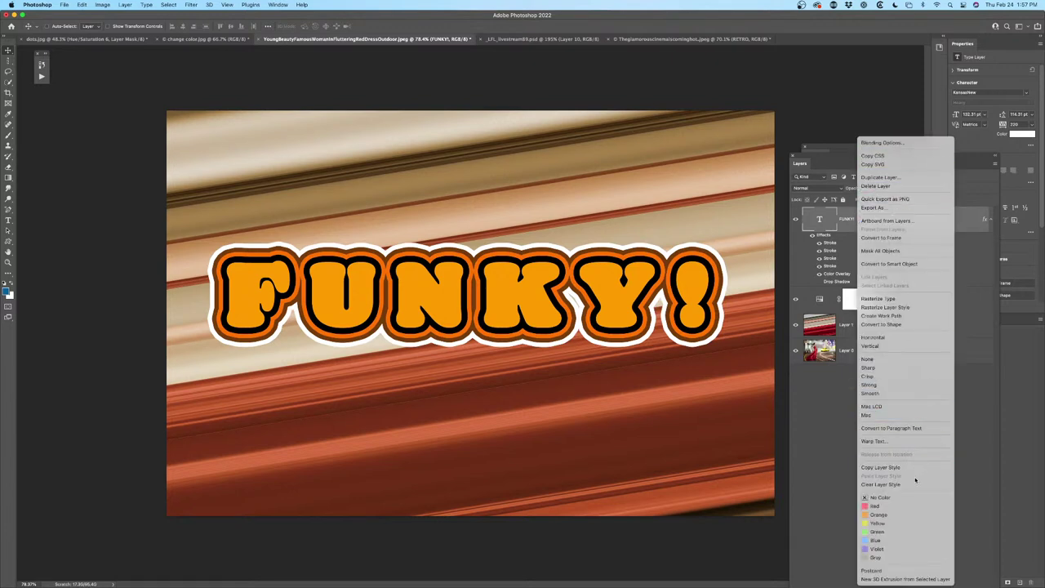
{"action": "left_click", "coordinate": [811, 455]}
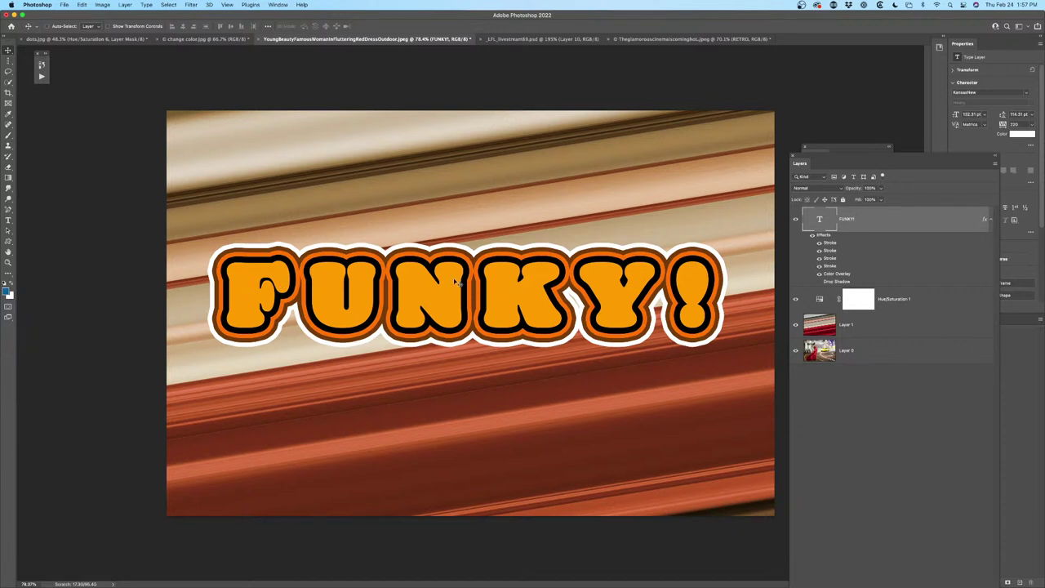
{"action": "right_click", "coordinate": [863, 218]}
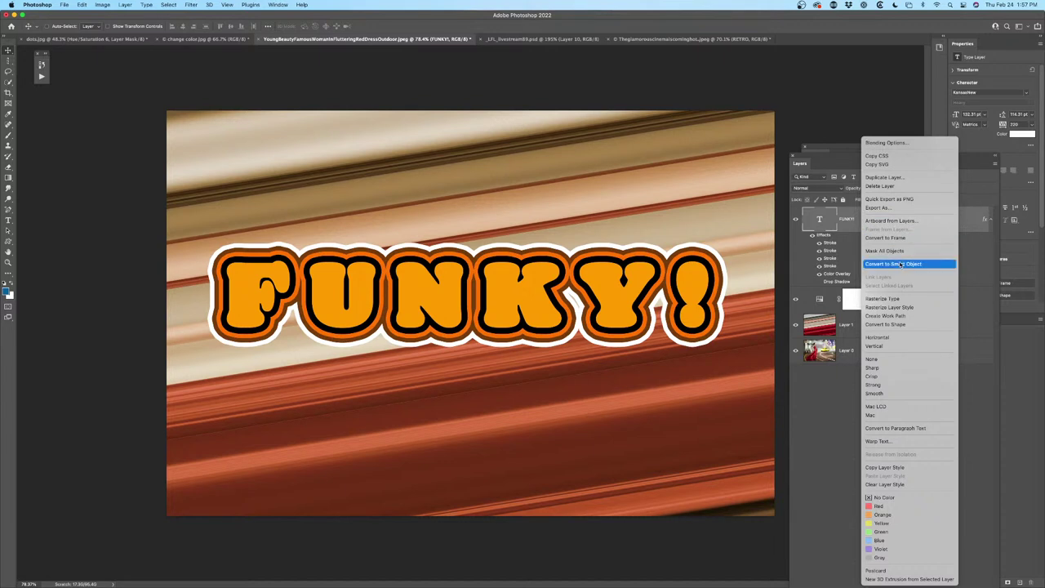
{"action": "left_click", "coordinate": [971, 226]}
{"action": "left_click", "coordinate": [821, 218], "text": "super"}
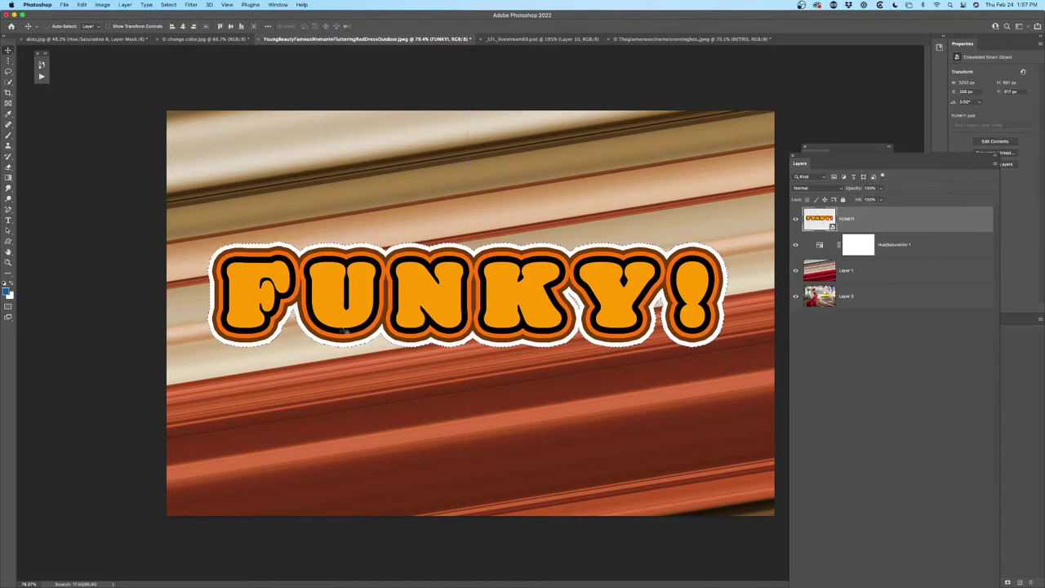
{"action": "key", "text": "super"}
{"action": "key", "text": "super+d"}
{"action": "left_click_drag", "start_coordinate": [872, 161], "coordinate": [851, 29]}
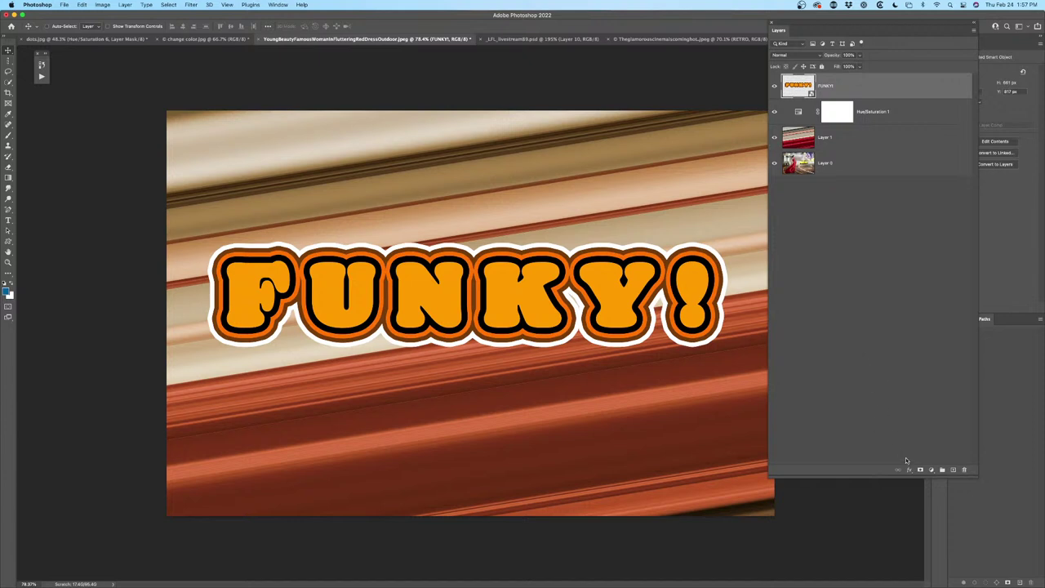
Add a soft, semi-transparent drop shadow (spread 53%, size 32 px) below-right of the FUNKY! smart object
{"action": "left_click", "coordinate": [910, 470]}
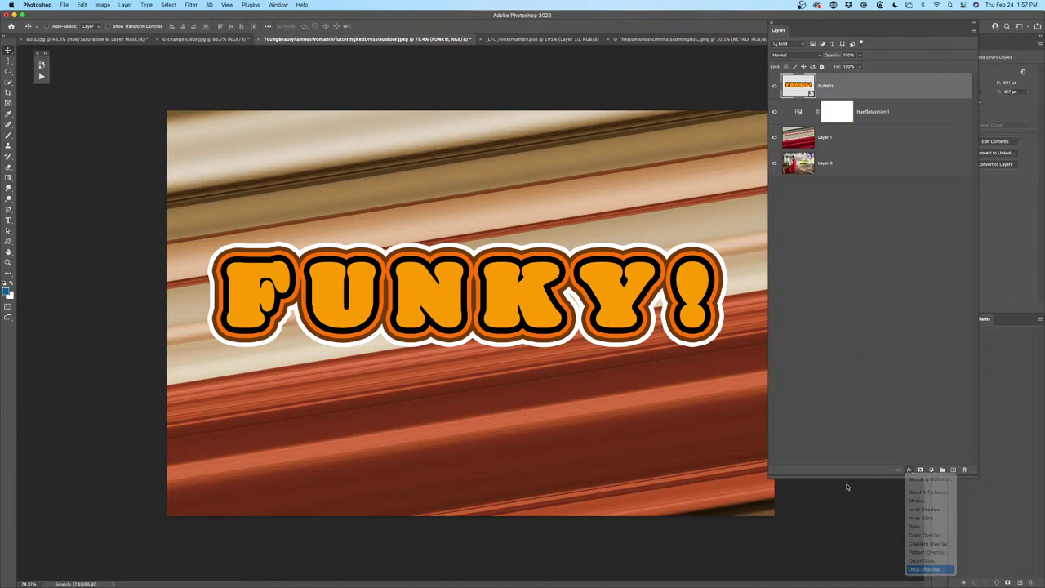
{"action": "left_click", "coordinate": [924, 569]}
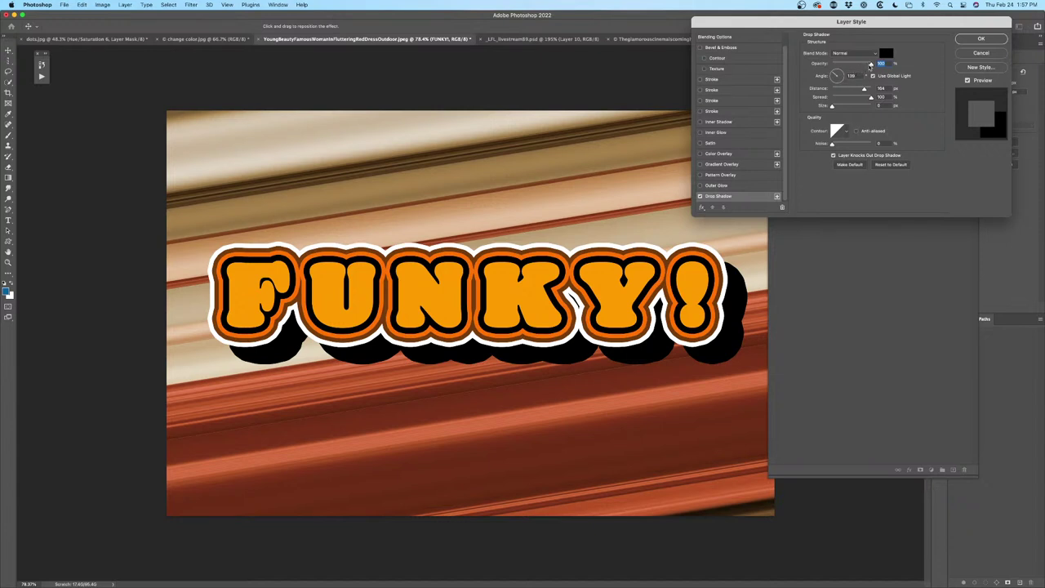
{"action": "left_click_drag", "start_coordinate": [871, 65], "coordinate": [850, 65]}
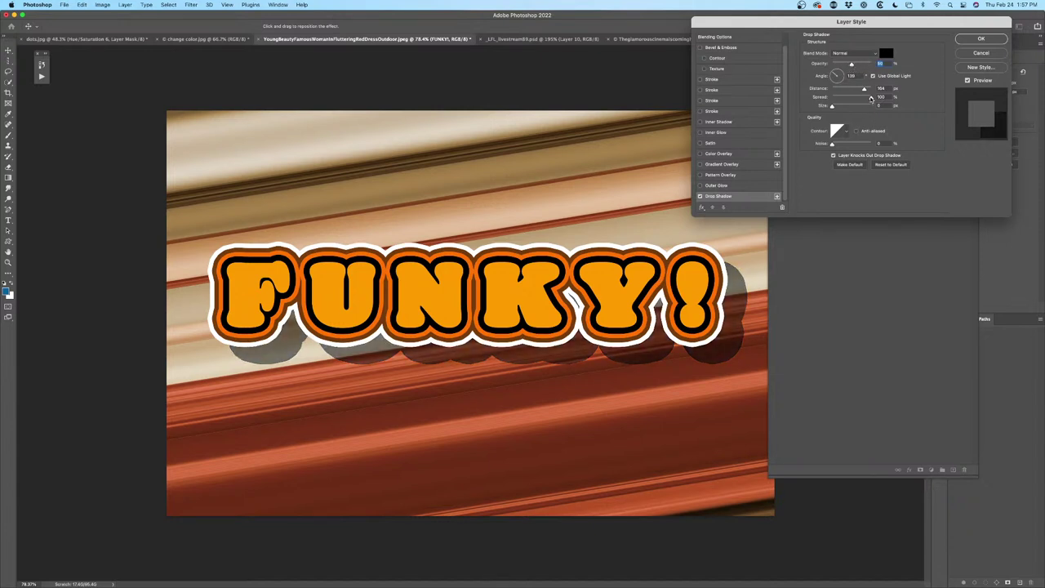
{"action": "left_click_drag", "start_coordinate": [871, 98], "coordinate": [858, 65]}
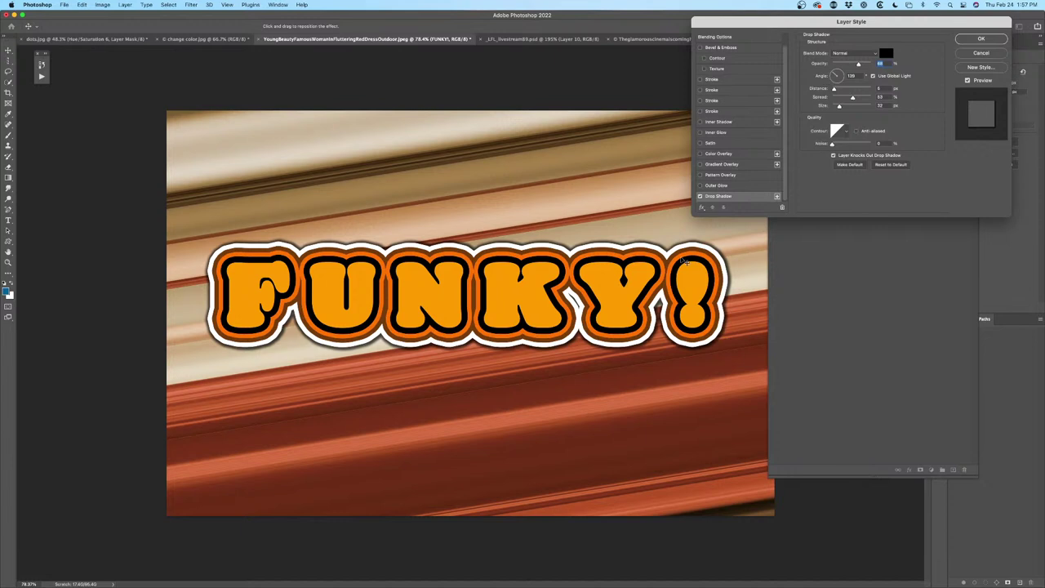
{"action": "left_click_drag", "start_coordinate": [686, 261], "coordinate": [672, 283]}
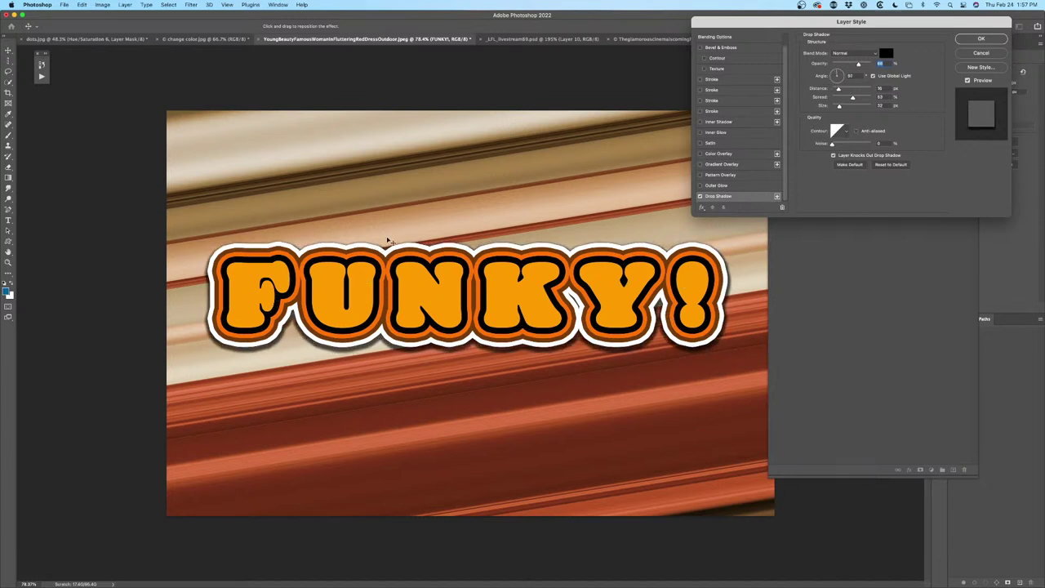
{"action": "mouse_move", "coordinate": [556, 296]}
{"action": "left_mouse_down"}
{"action": "mouse_move", "coordinate": [547, 290]}
{"action": "mouse_move", "coordinate": [557, 298]}
{"action": "left_mouse_up"}
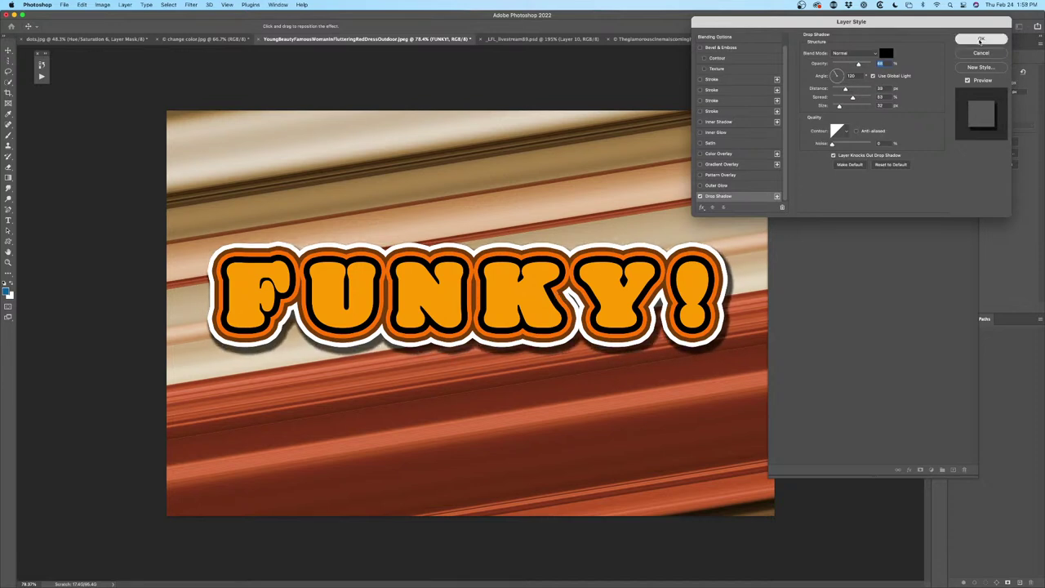
{"action": "left_click", "coordinate": [981, 40]}
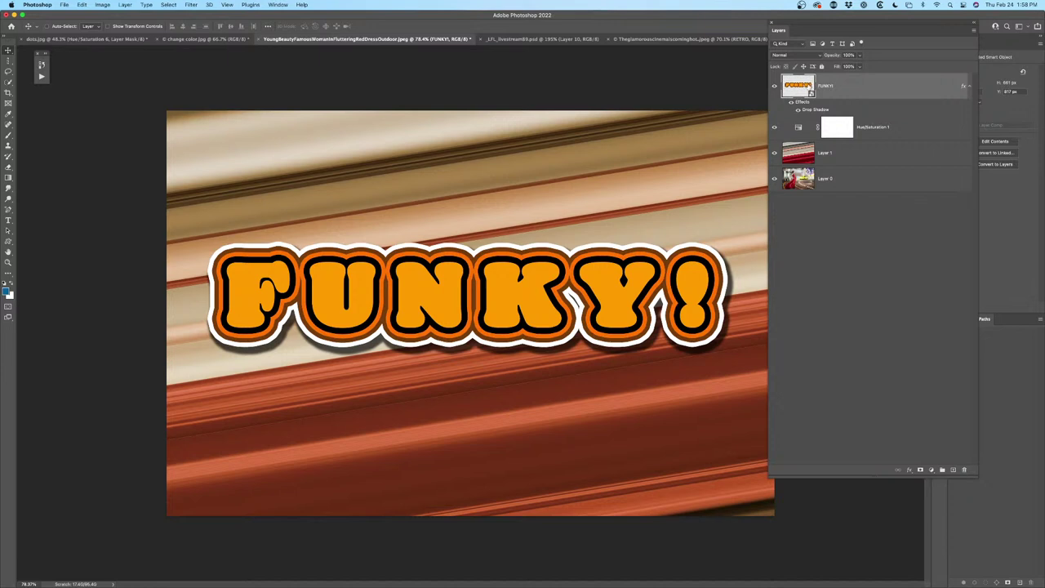
Nudge the shadowed FUNKY! title slightly right and down, then hide the Layers panel
{"action": "left_click", "coordinate": [791, 103]}
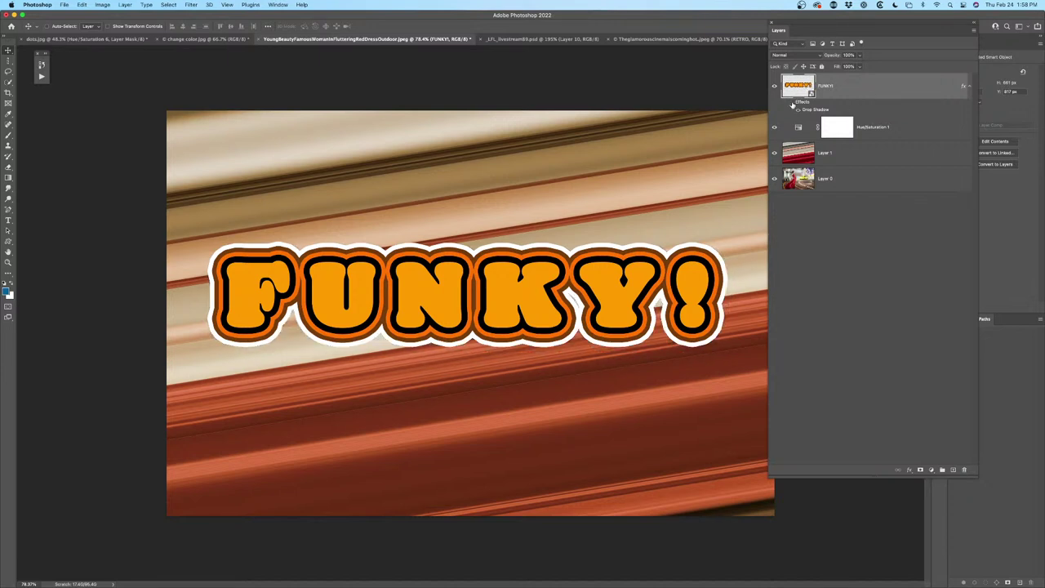
{"action": "left_click", "coordinate": [791, 103]}
{"action": "left_click_drag", "start_coordinate": [710, 320], "coordinate": [707, 318]}
{"action": "left_click_drag", "start_coordinate": [506, 302], "coordinate": [516, 304]}
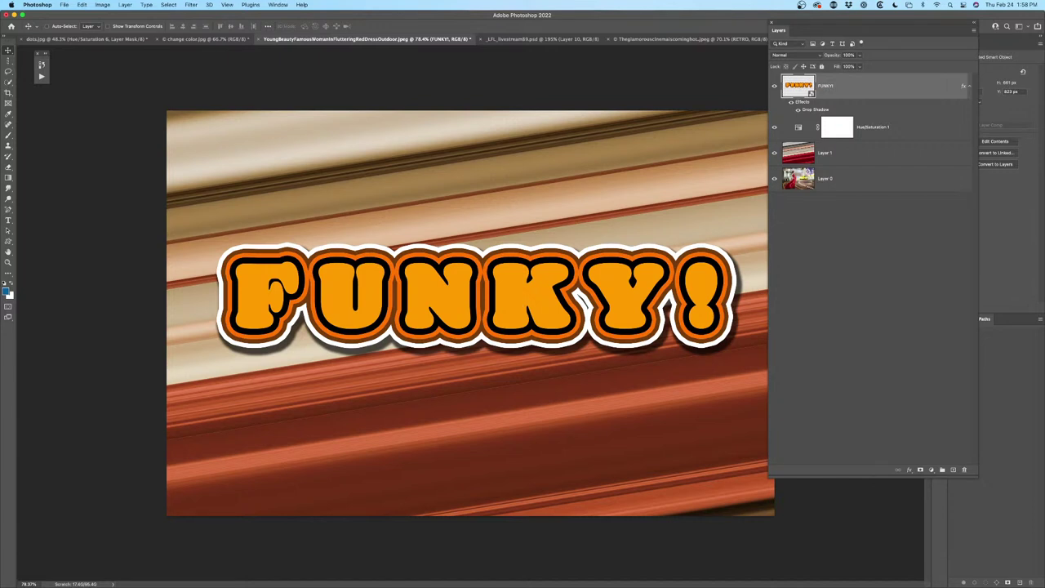
{"action": "key", "text": "F7"}
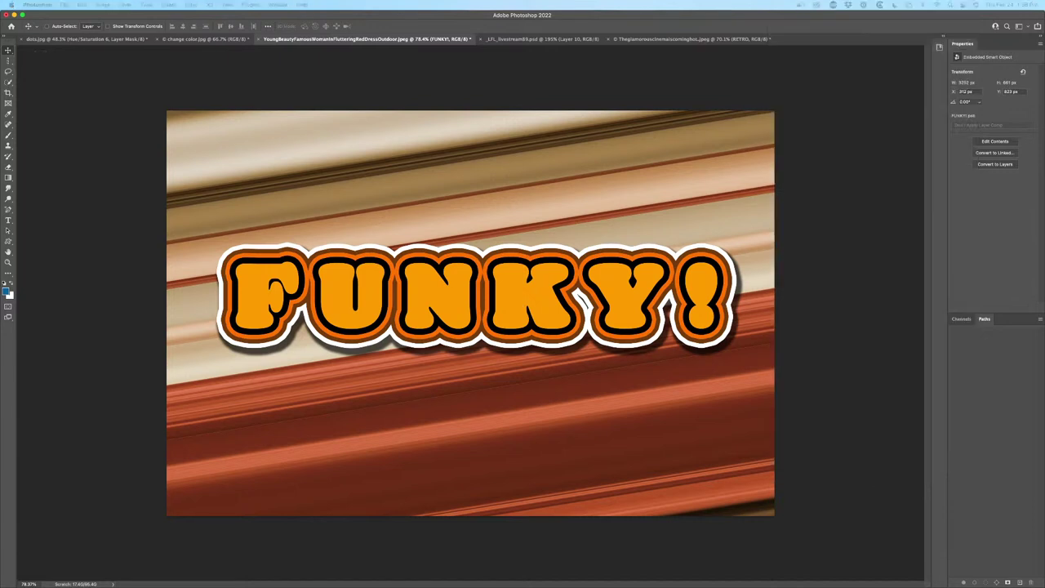
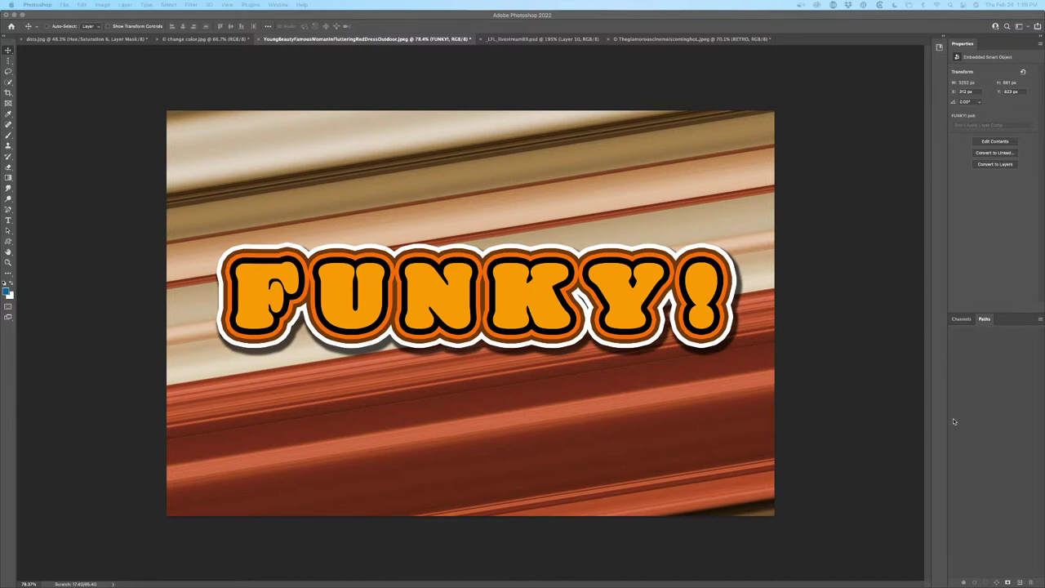
Open the FUNKY smart object and show the Styles panel beside the Layers panel, My Styles expanded
{"action": "left_click", "coordinate": [1000, 523]}
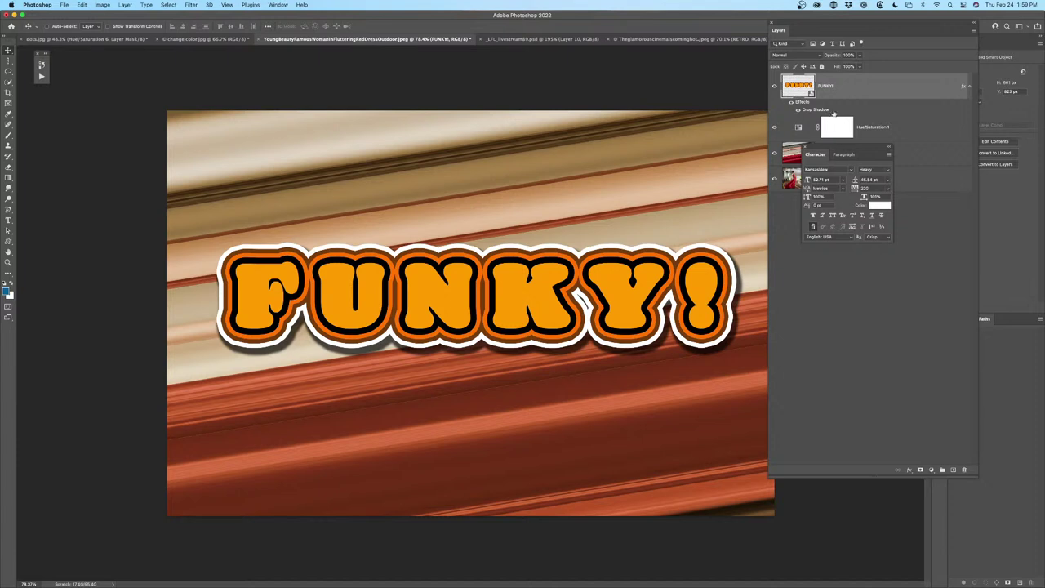
{"action": "double_click", "coordinate": [799, 87]}
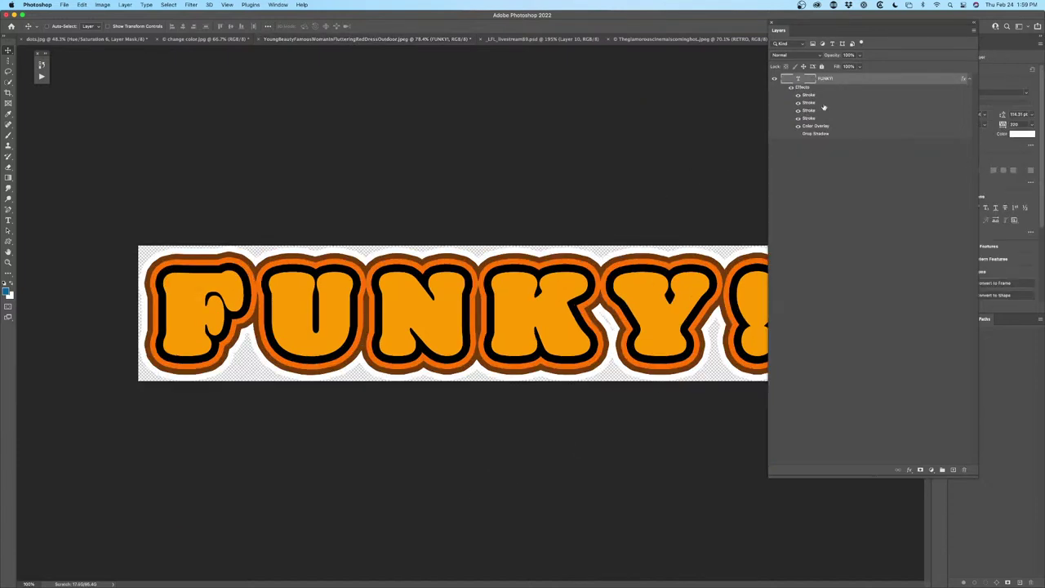
{"action": "left_click_drag", "start_coordinate": [834, 23], "coordinate": [636, 61]}
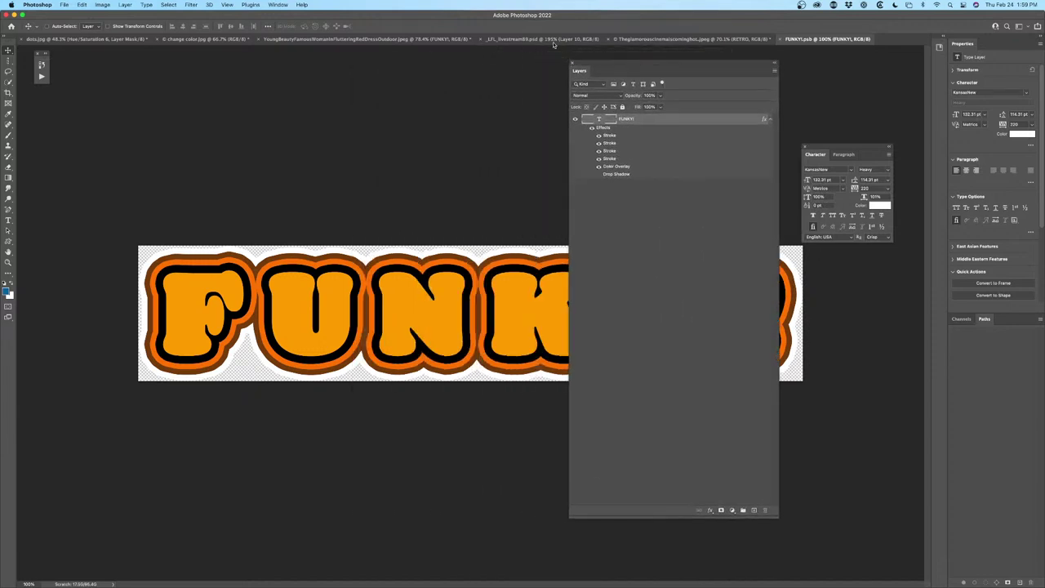
{"action": "left_click", "coordinate": [277, 5]}
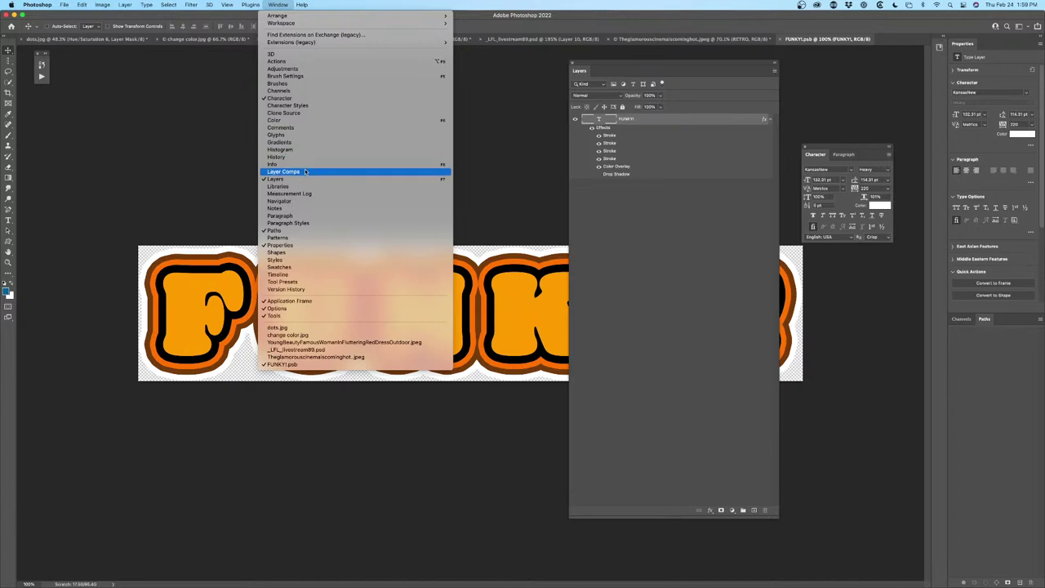
{"action": "left_click", "coordinate": [310, 261]}
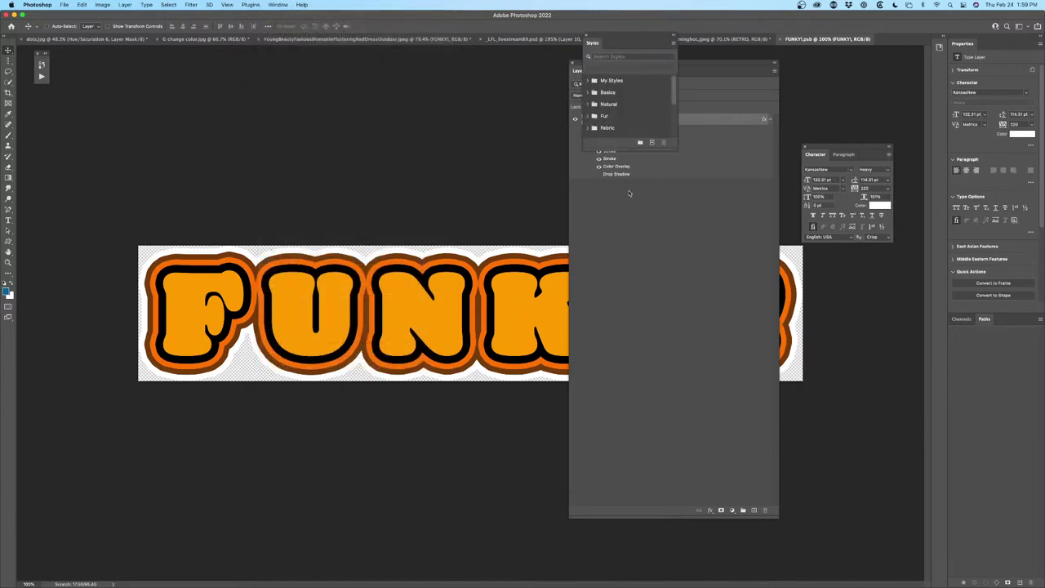
{"action": "left_click_drag", "start_coordinate": [619, 34], "coordinate": [307, 75]}
{"action": "left_click", "coordinate": [276, 118]}
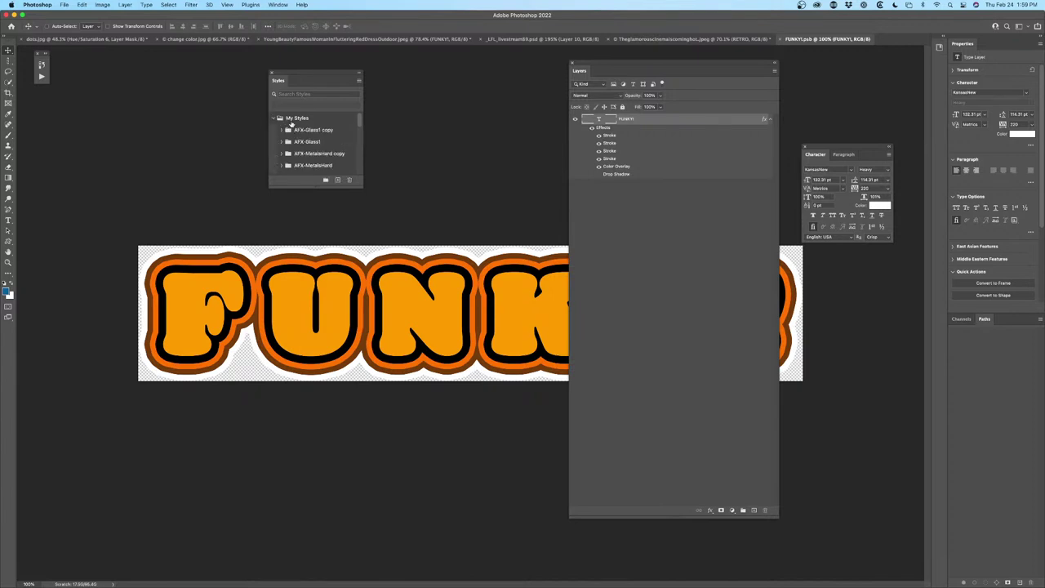
{"action": "left_click_drag", "start_coordinate": [361, 189], "coordinate": [488, 300]}
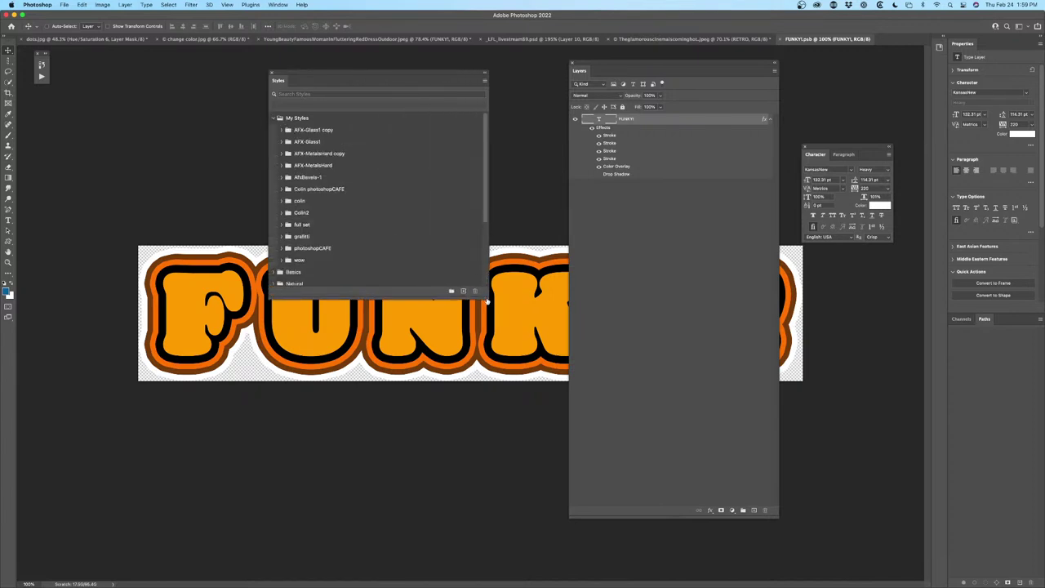
Save the text's effects as a new style named 'retro' and return to the striped FUNKY photo
{"action": "left_click", "coordinate": [463, 295]}
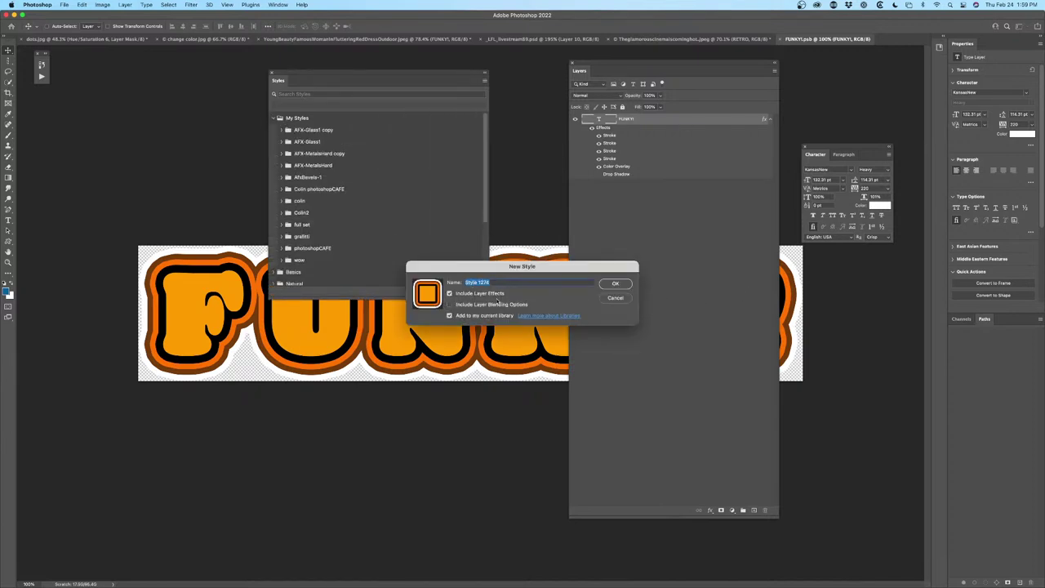
{"action": "type", "text": "retro"}
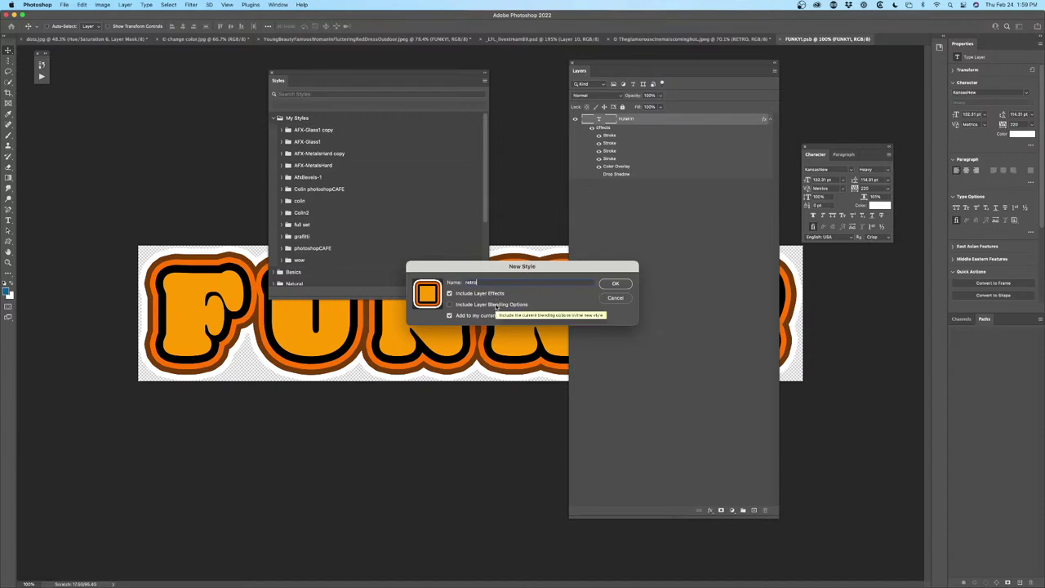
{"action": "left_click", "coordinate": [615, 283]}
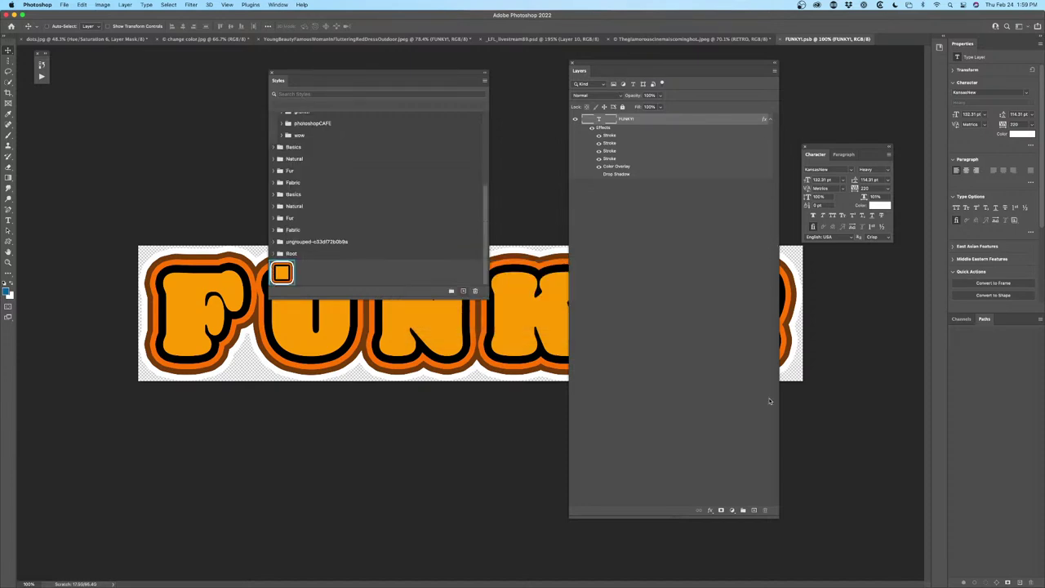
{"action": "left_click_drag", "start_coordinate": [356, 73], "coordinate": [631, 99]}
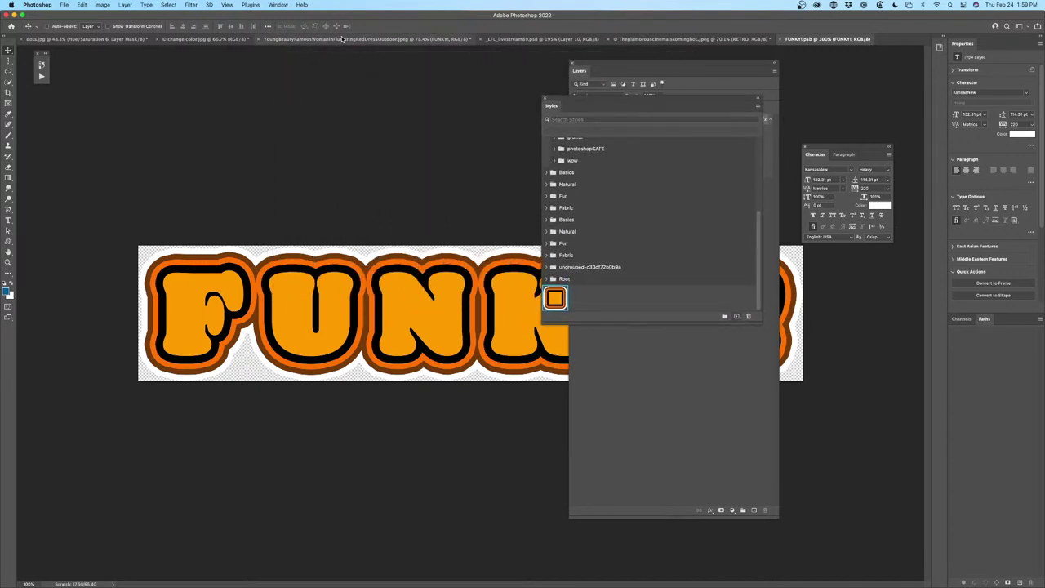
{"action": "left_click", "coordinate": [366, 38]}
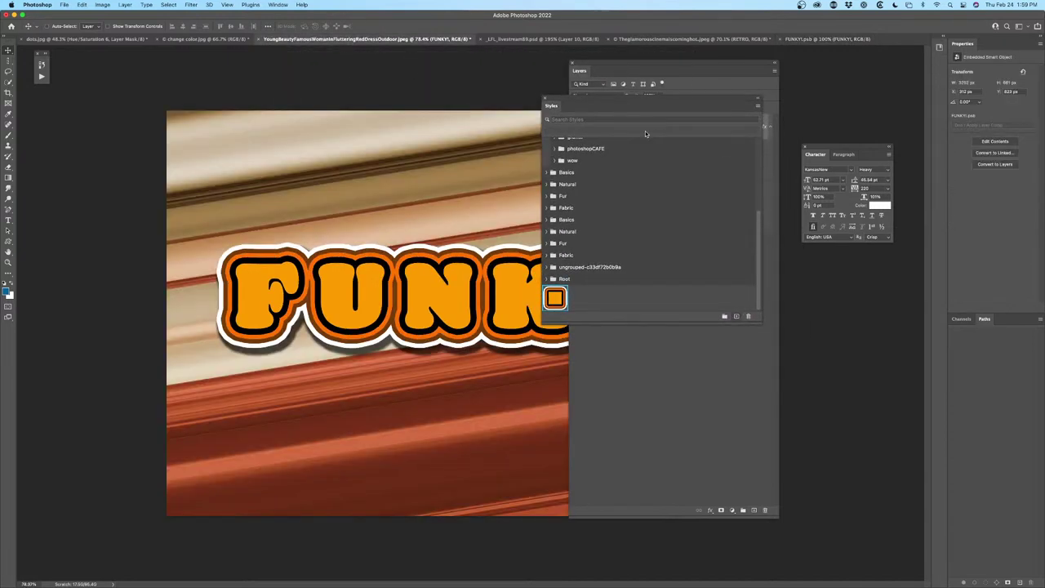
Add the text 'mv,mv' to the woman's photo in the change color document
{"action": "left_click", "coordinate": [204, 38]}
{"action": "left_click", "coordinate": [7, 222]}
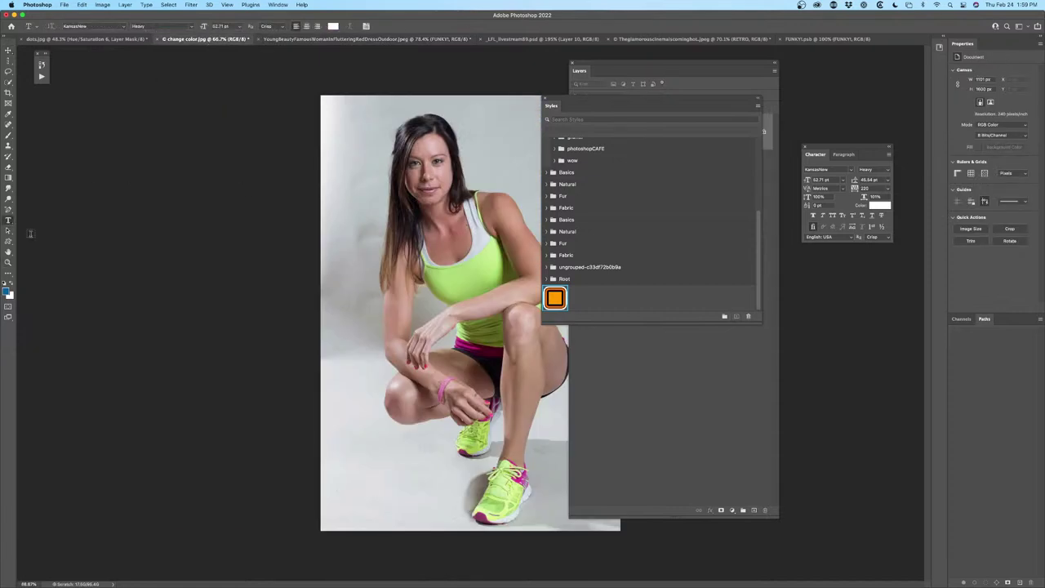
{"action": "left_click", "coordinate": [422, 360]}
{"action": "type", "text": "mv,mv"}
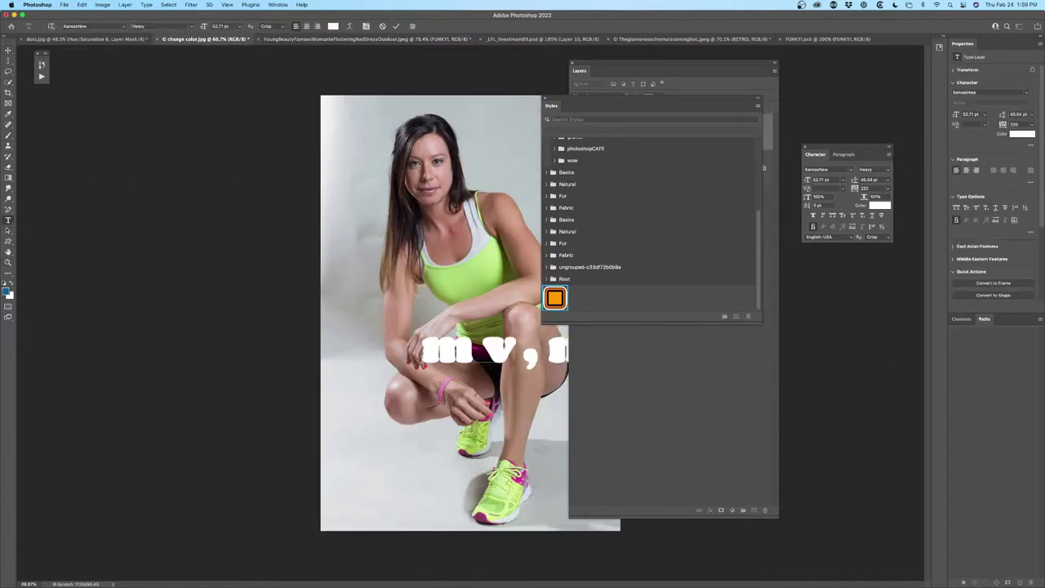
{"action": "left_click", "coordinate": [9, 50]}
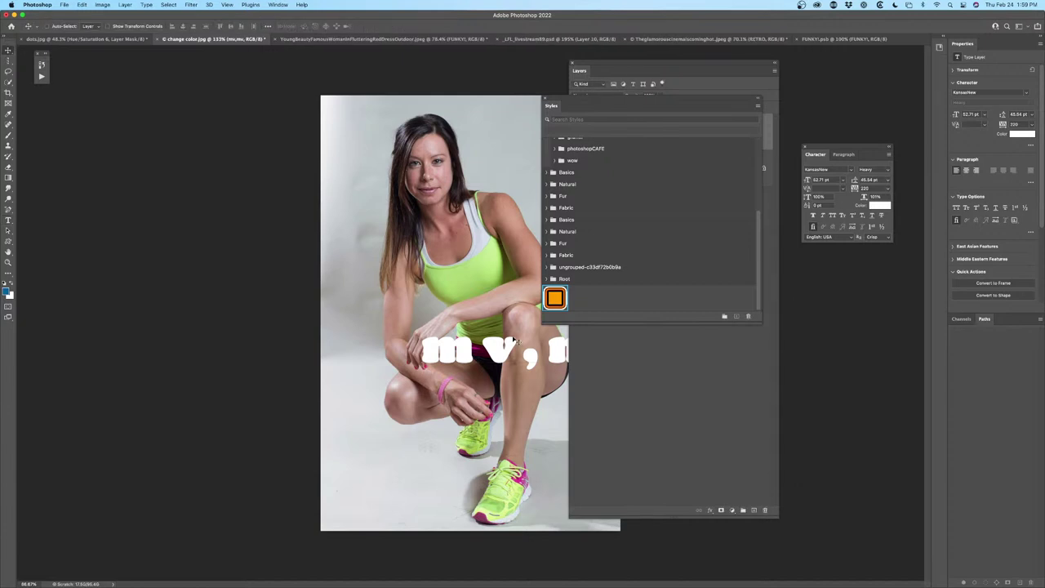
{"action": "left_click_drag", "start_coordinate": [516, 360], "coordinate": [418, 404]}
Apply the saved retro style to the mv,mv text and move the text higher
{"action": "left_click_drag", "start_coordinate": [554, 298], "coordinate": [550, 395]}
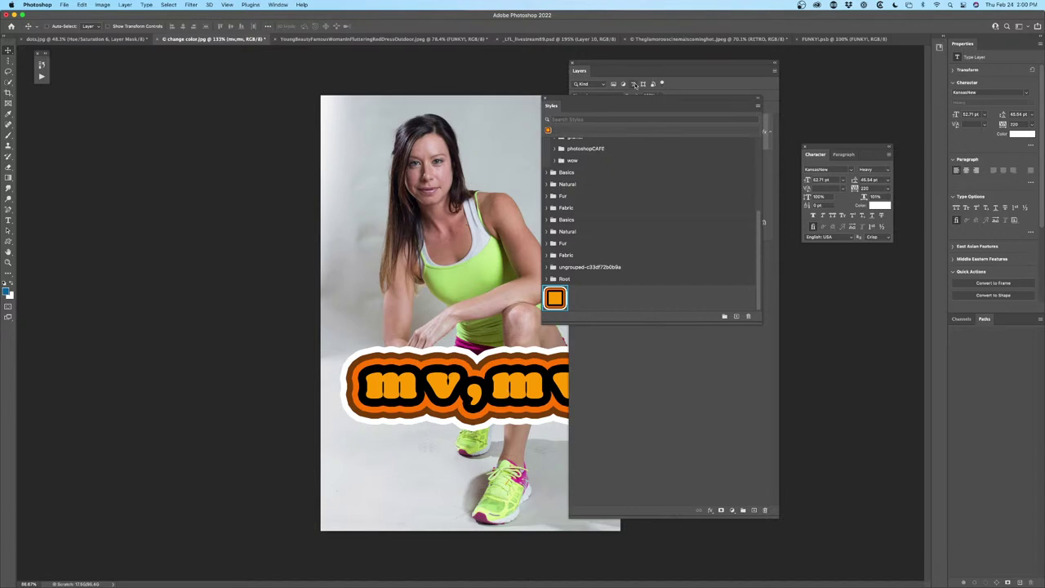
{"action": "left_click_drag", "start_coordinate": [619, 98], "coordinate": [868, 289]}
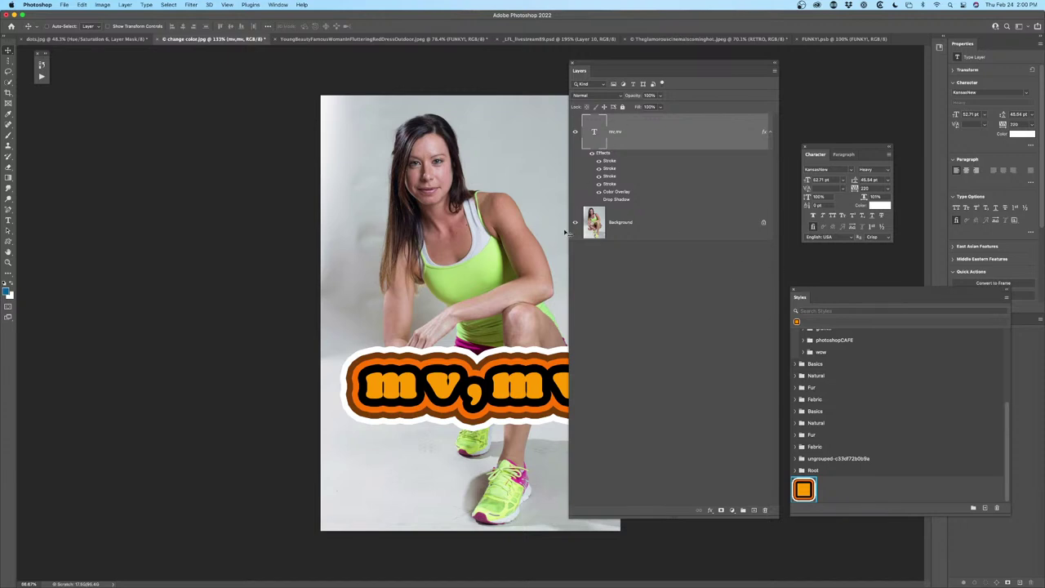
{"action": "left_click_drag", "start_coordinate": [527, 369], "coordinate": [531, 176]}
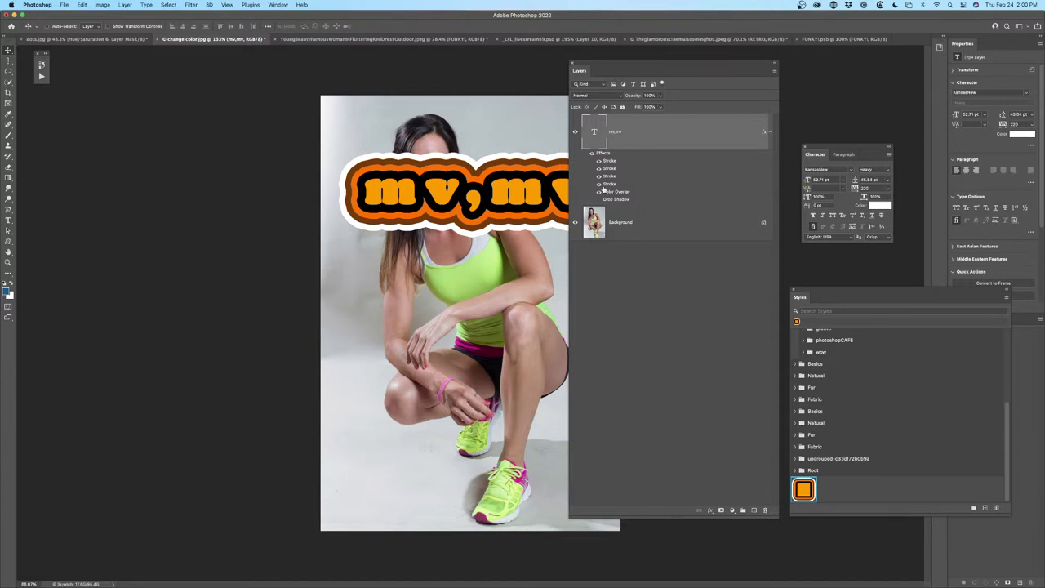
Toggle the text's drop shadow on and off to compare, leaving it hidden
{"action": "left_click", "coordinate": [598, 200]}
{"action": "left_click", "coordinate": [599, 200]}
{"action": "left_click", "coordinate": [598, 200]}
{"action": "left_click", "coordinate": [599, 200]}
{"action": "left_click_drag", "start_coordinate": [834, 294], "coordinate": [761, 235]}
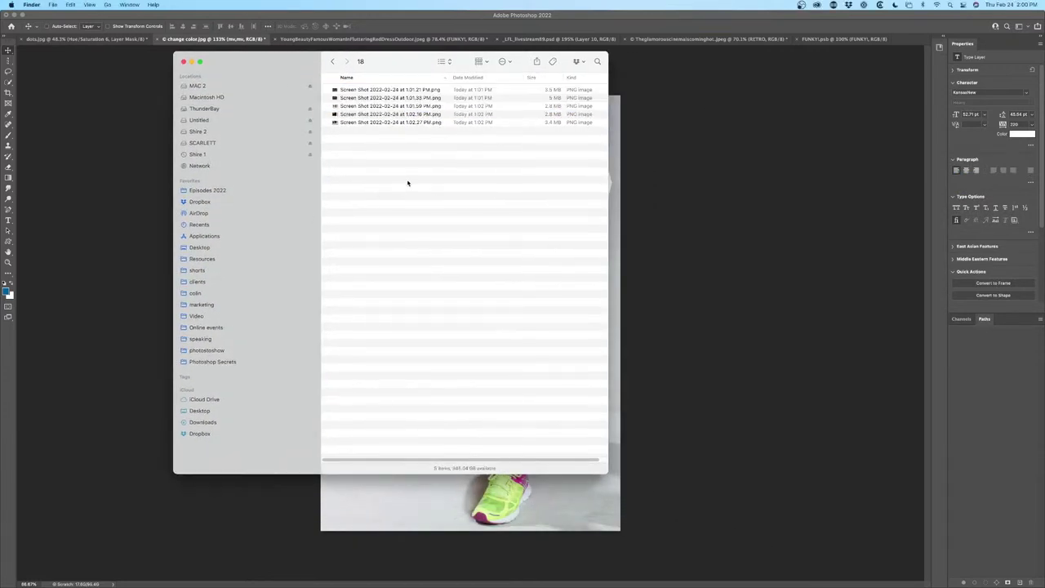
Quick Look all five screenshots in a preview enlarged to fill most of the screen
{"action": "left_click_drag", "start_coordinate": [408, 182], "coordinate": [369, 50]}
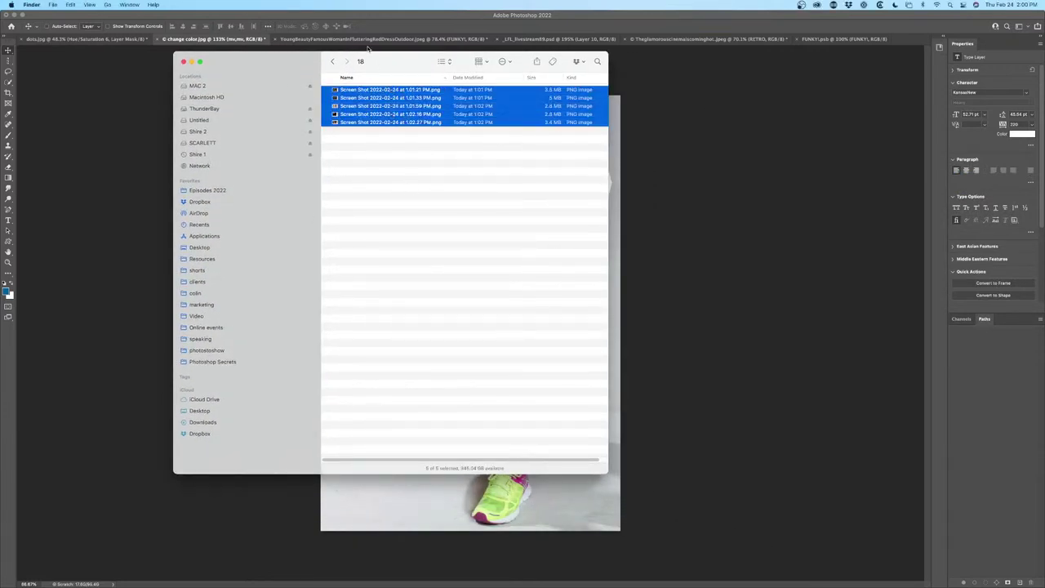
{"action": "key", "text": "space"}
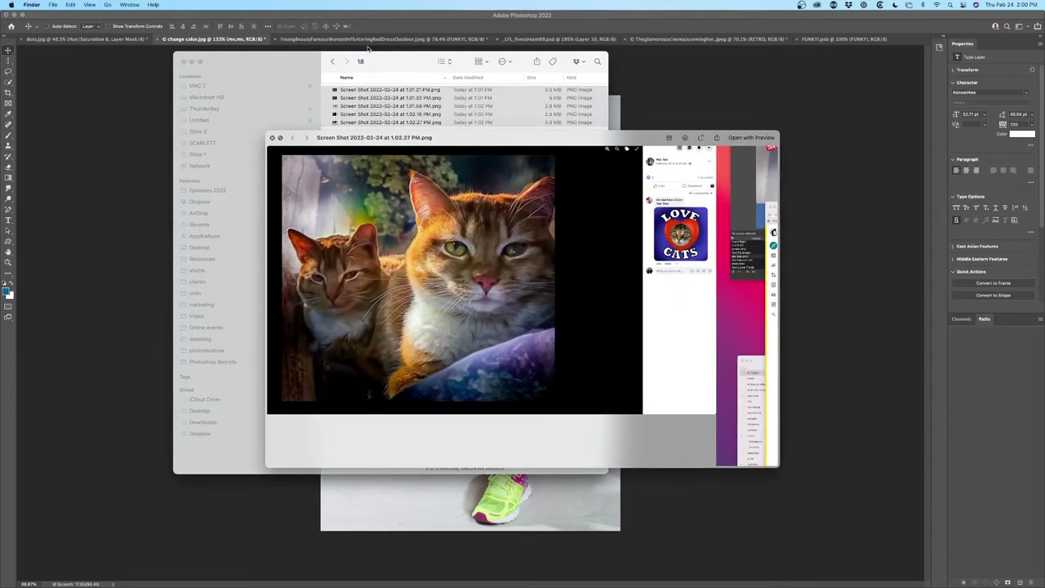
{"action": "left_click_drag", "start_coordinate": [475, 141], "coordinate": [233, 29]}
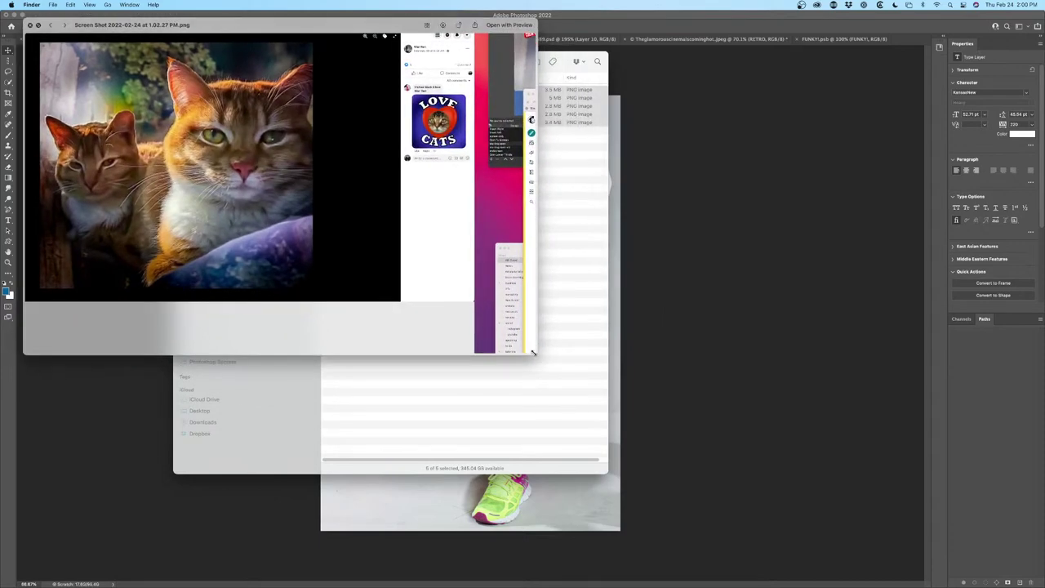
{"action": "left_click_drag", "start_coordinate": [528, 354], "coordinate": [882, 560]}
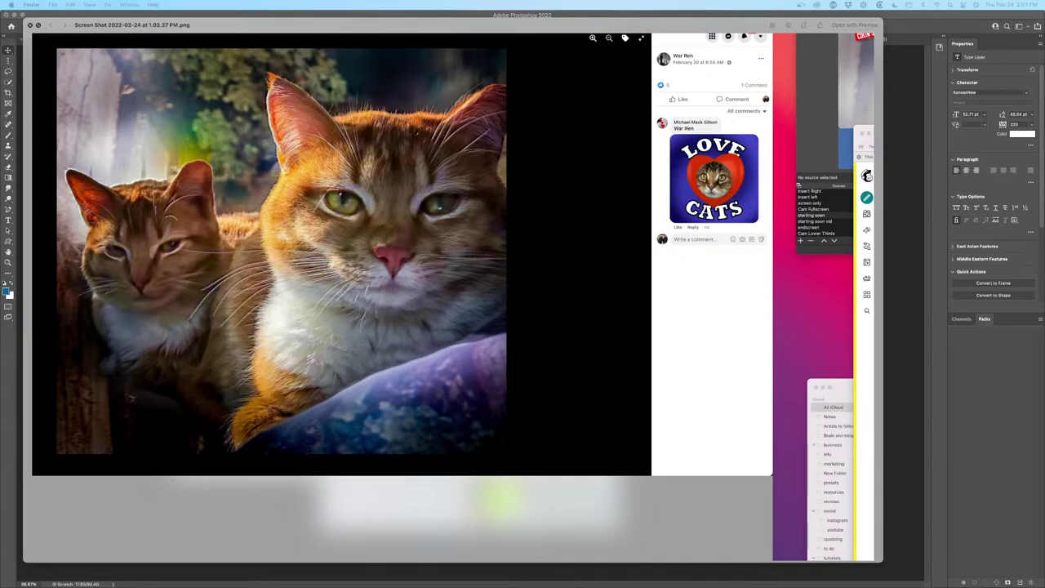
{"action": "key", "text": "super+Tab"}
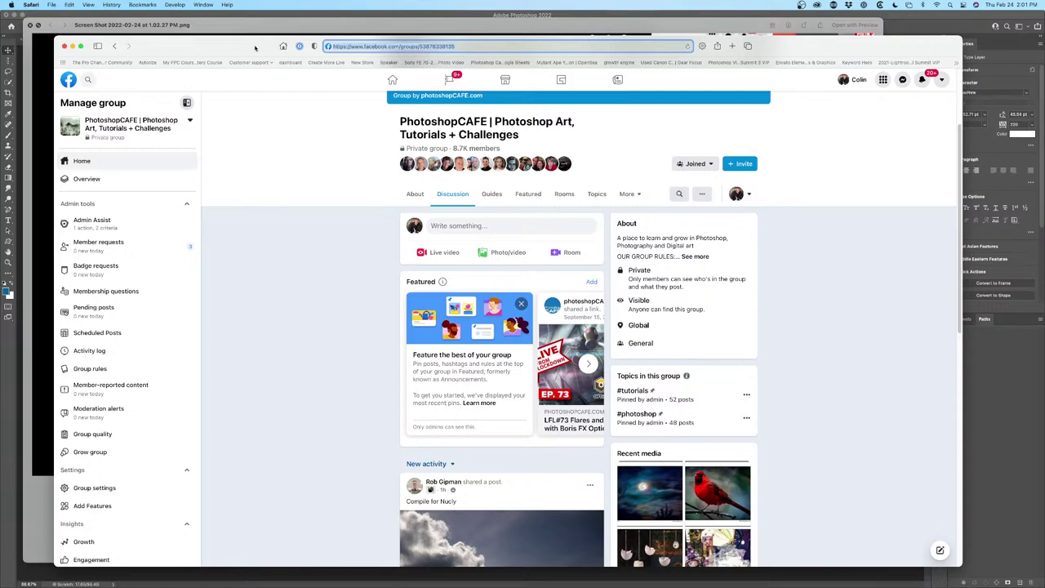
{"action": "left_click_drag", "start_coordinate": [242, 46], "coordinate": [1044, 94]}
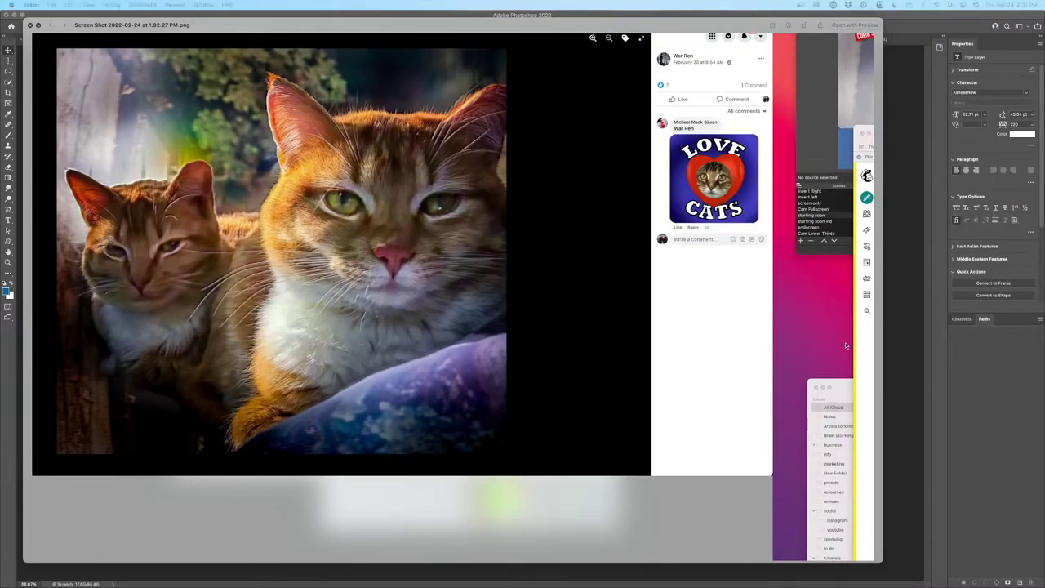
{"action": "left_click", "coordinate": [481, 27]}
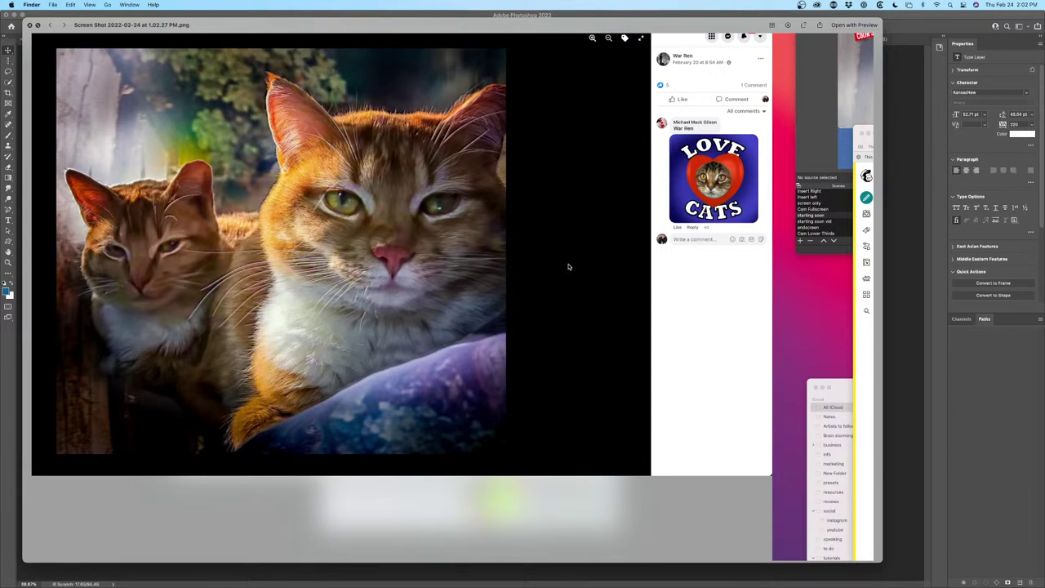
Step past the bear painting to the hairless kittens screenshot (1.01.59 PM)
{"action": "left_click", "coordinate": [64, 25]}
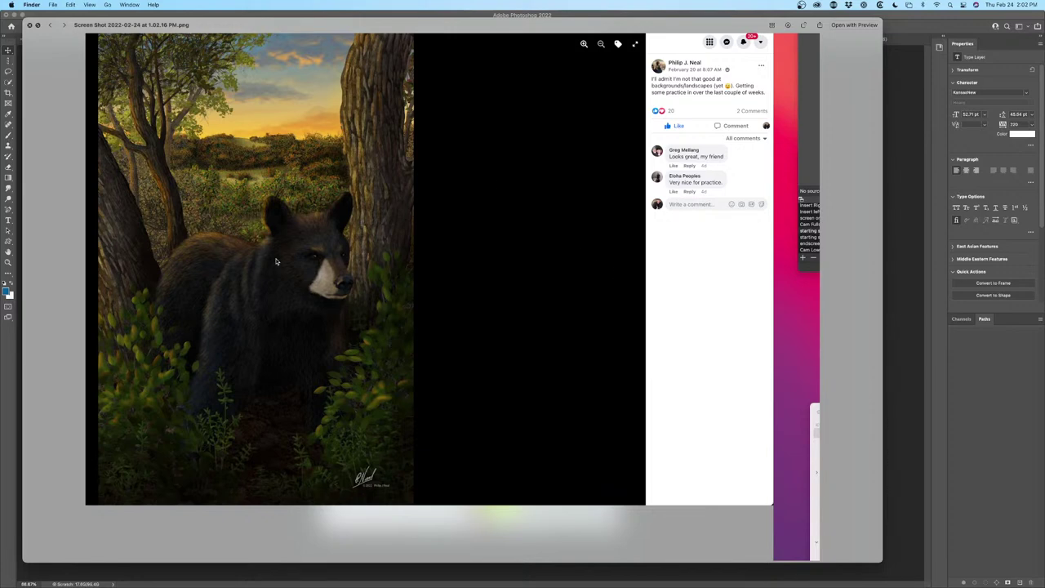
{"action": "left_click", "coordinate": [66, 25]}
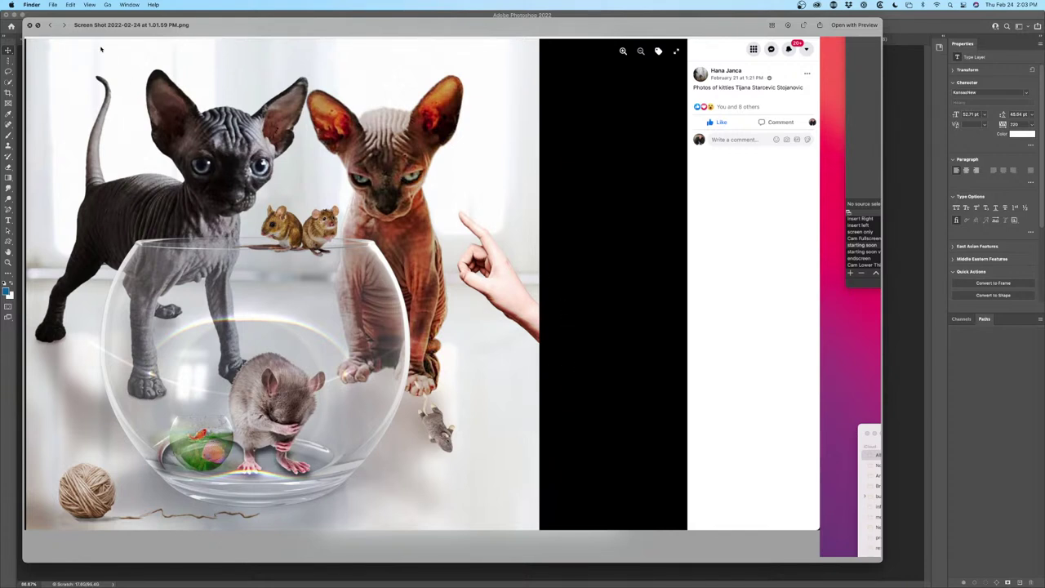
Advance the preview to the eggshells and spotted snake screenshot (1.01.33 PM)
{"action": "left_click", "coordinate": [63, 25]}
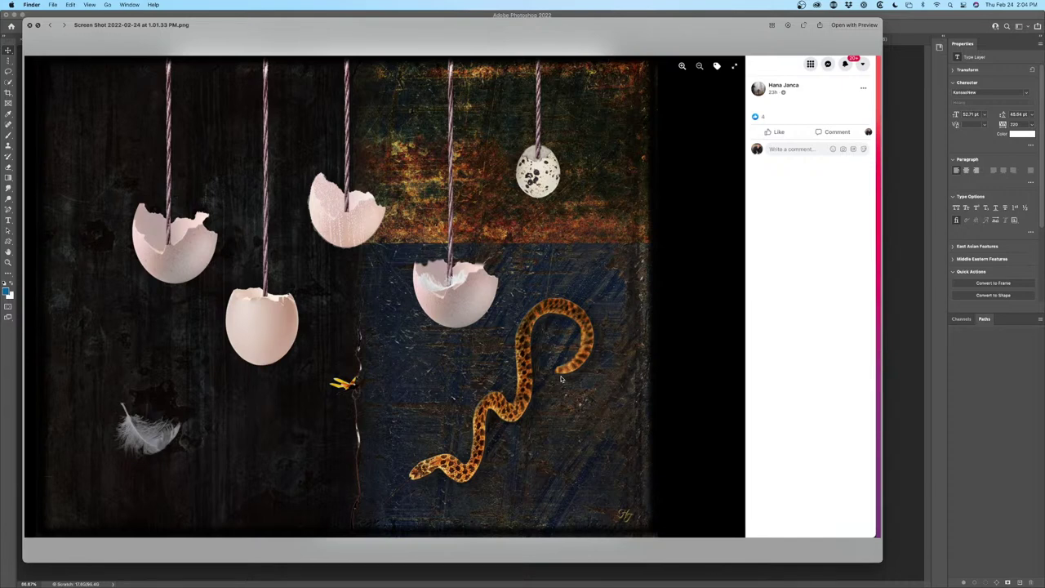
Advance the preview to the steampunk man screenshot (1.01.21 PM)
{"action": "left_click", "coordinate": [65, 25]}
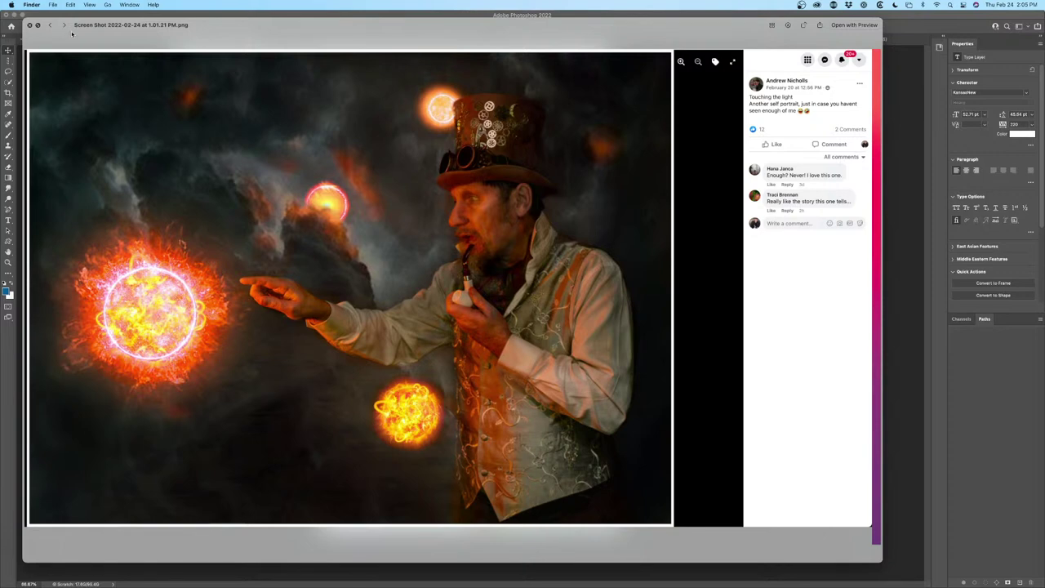
Cycle the preview through the cat and eggshell screenshots back to the steampunk portrait
{"action": "left_click", "coordinate": [66, 25]}
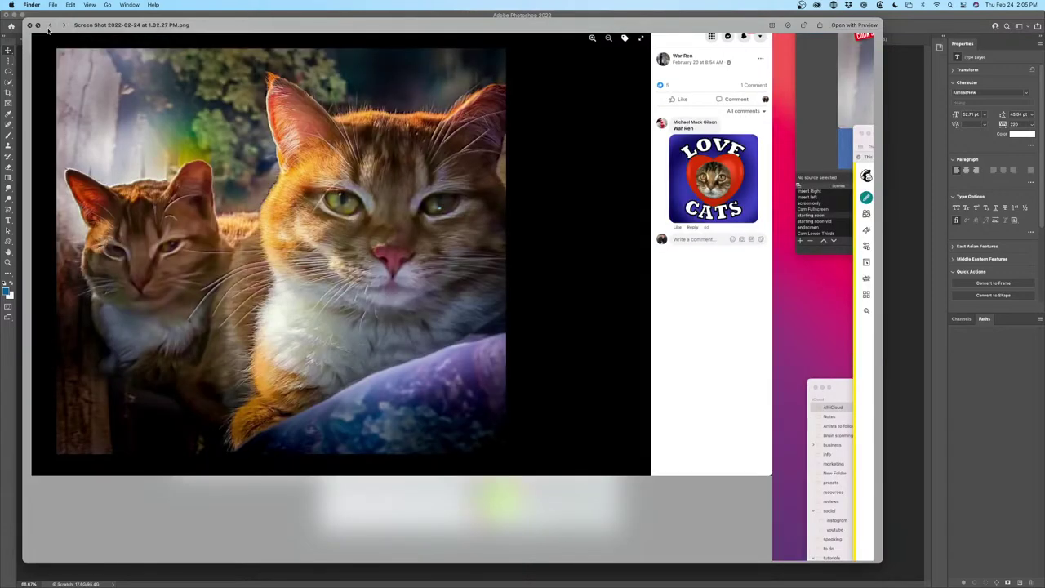
{"action": "left_click", "coordinate": [49, 25]}
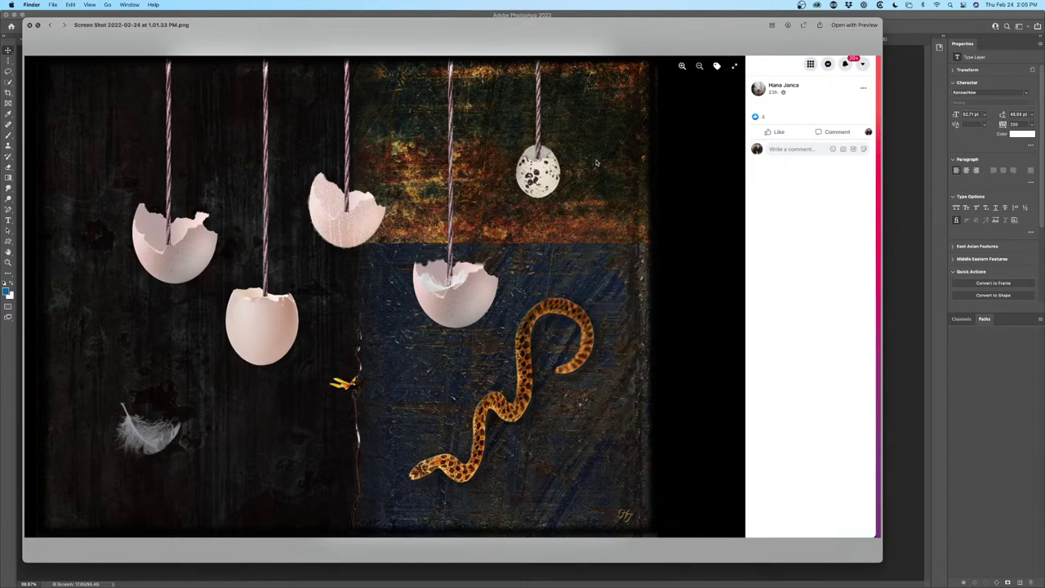
{"action": "left_click", "coordinate": [64, 25]}
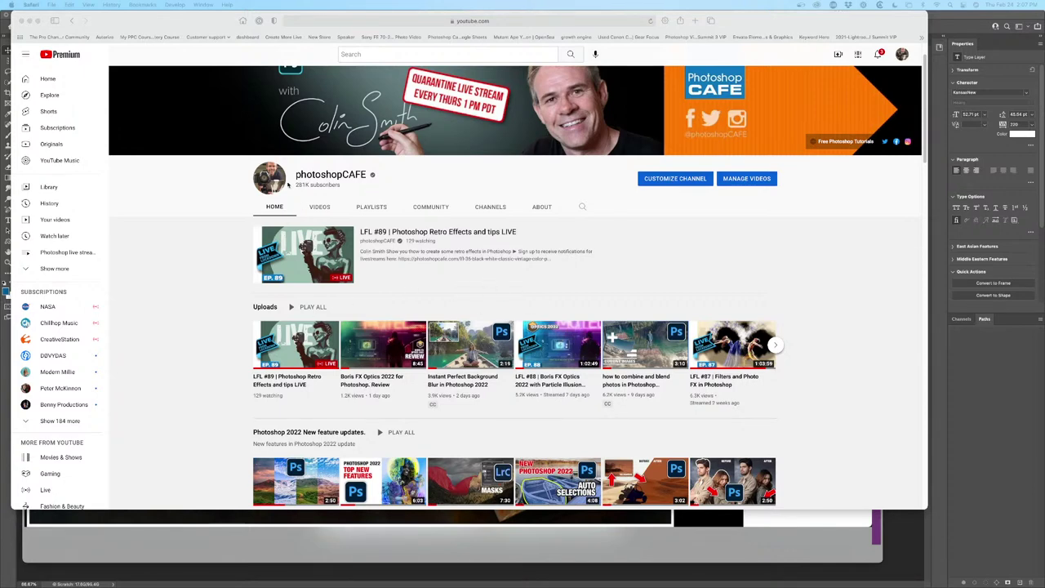
Scroll down to the Great Channels to watch and Shorts sections, then back up
{"action": "scroll", "coordinate": [374, 337], "scroll_direction": "down", "scroll_amount": 15}
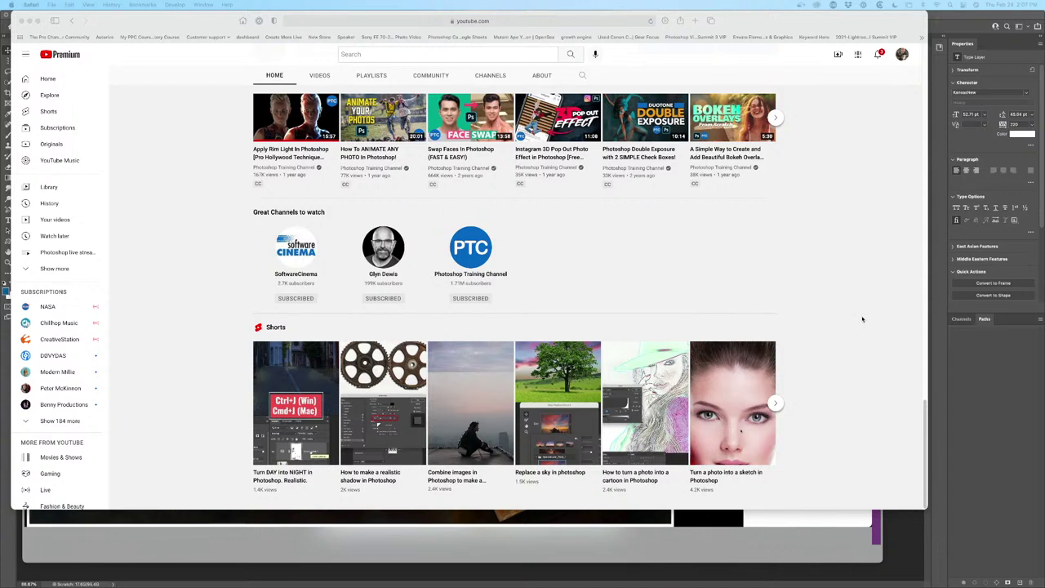
{"action": "scroll", "coordinate": [862, 318], "scroll_direction": "up", "scroll_amount": 1}
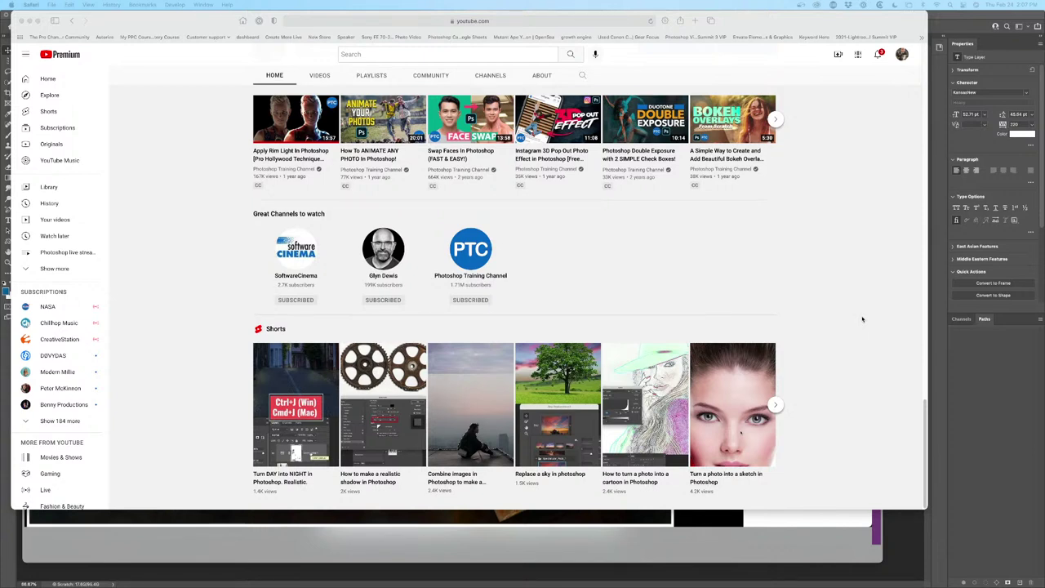